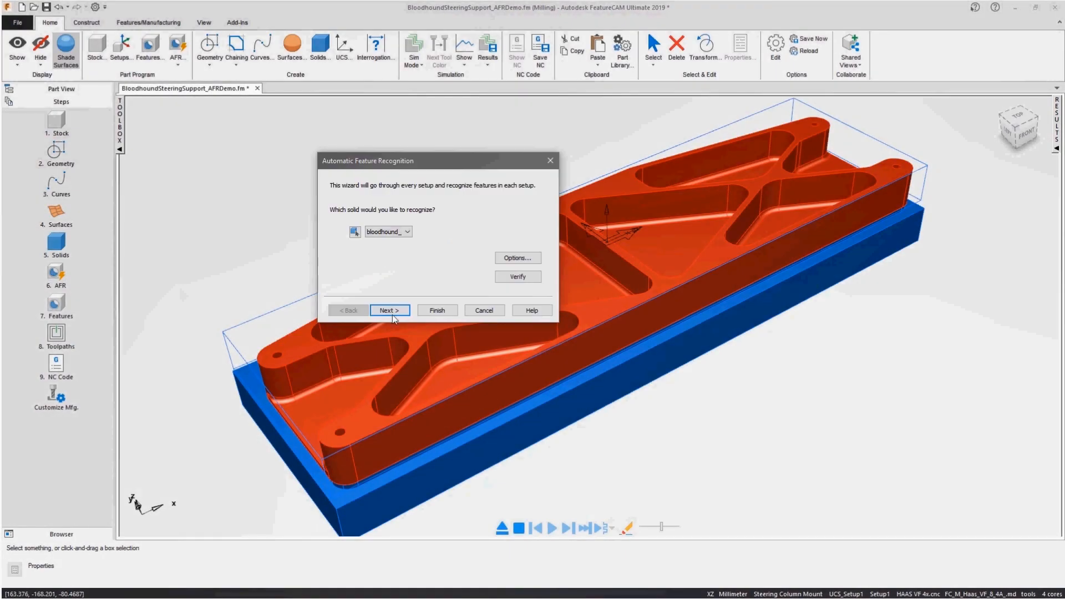
- Recognize the bloodhound solid's features automatically, keep all features proposed for Setup1, and start the toolpath simulation
left_click(392, 314)
left_click(395, 310)
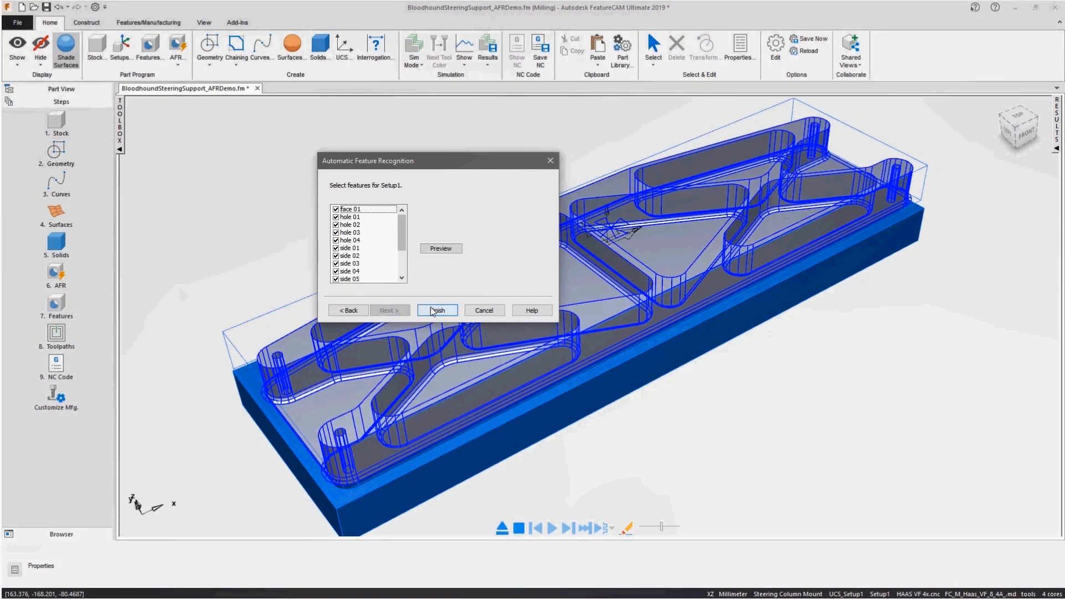
left_click(433, 311)
left_click(551, 527)
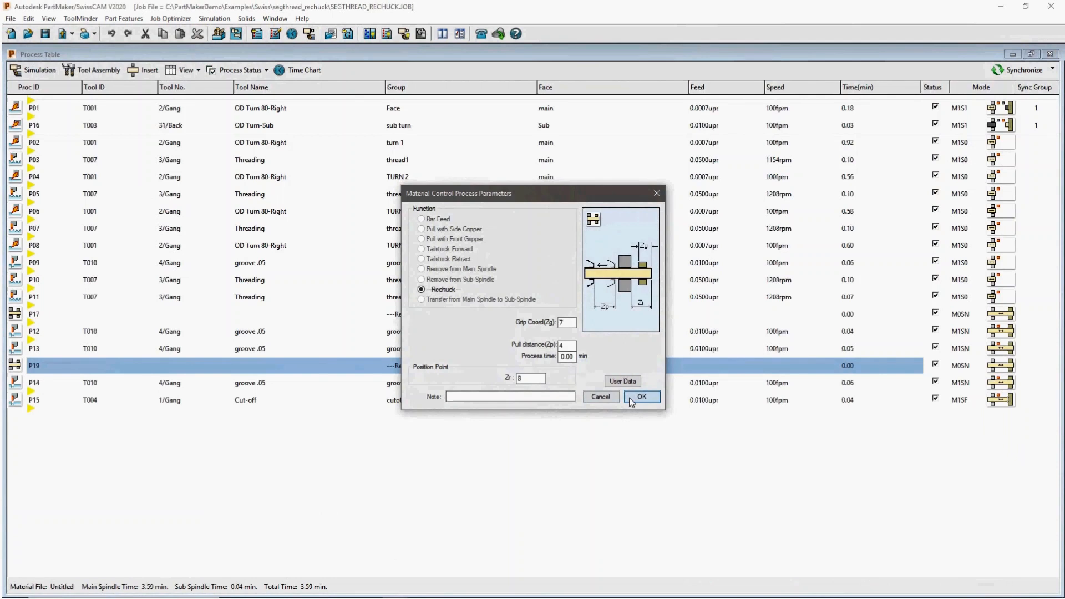
- In PartMaker, accept the Rechuck process parameters for P19 and select the mode of that process
left_click(641, 397)
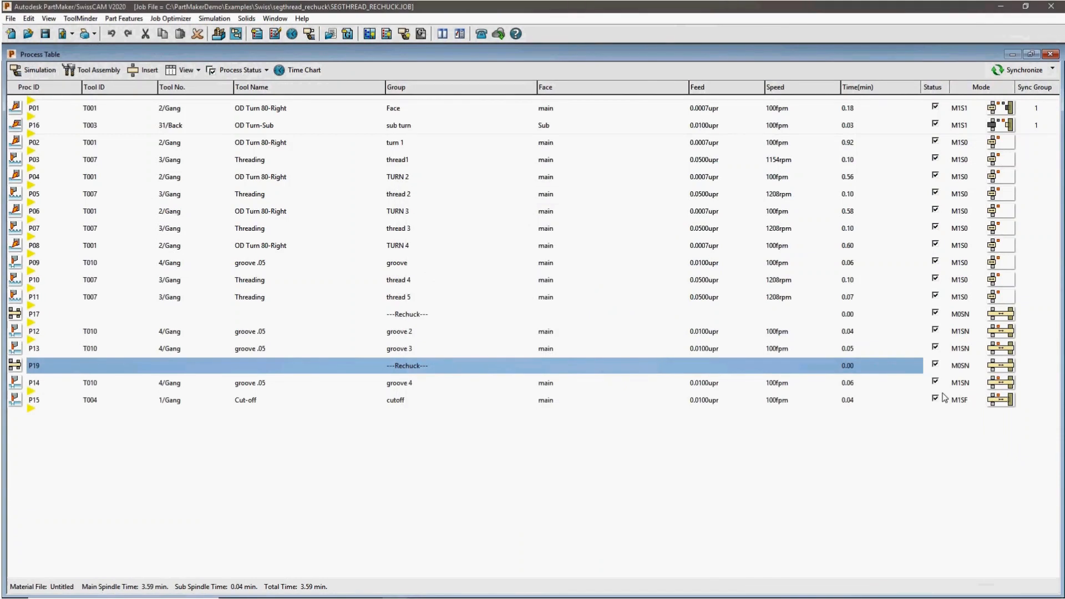
left_click(994, 369)
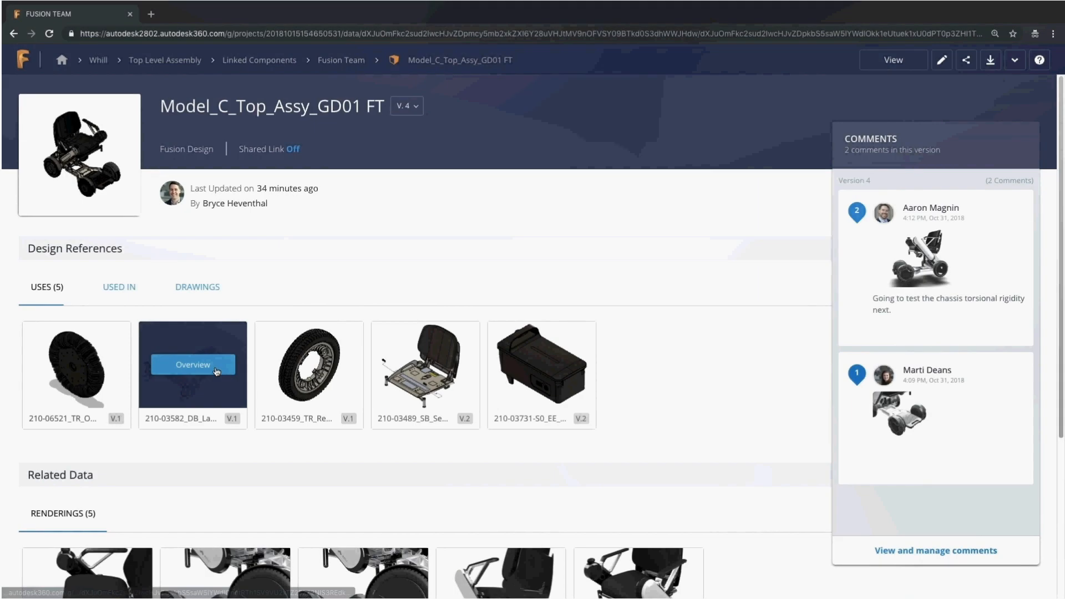
- In Fusion Team, enlarge the rear-view wheelchair rendering among the related data of Model_C_Top_Assy_GD01 FT, and close it
scroll(190, 366, "down", 4)
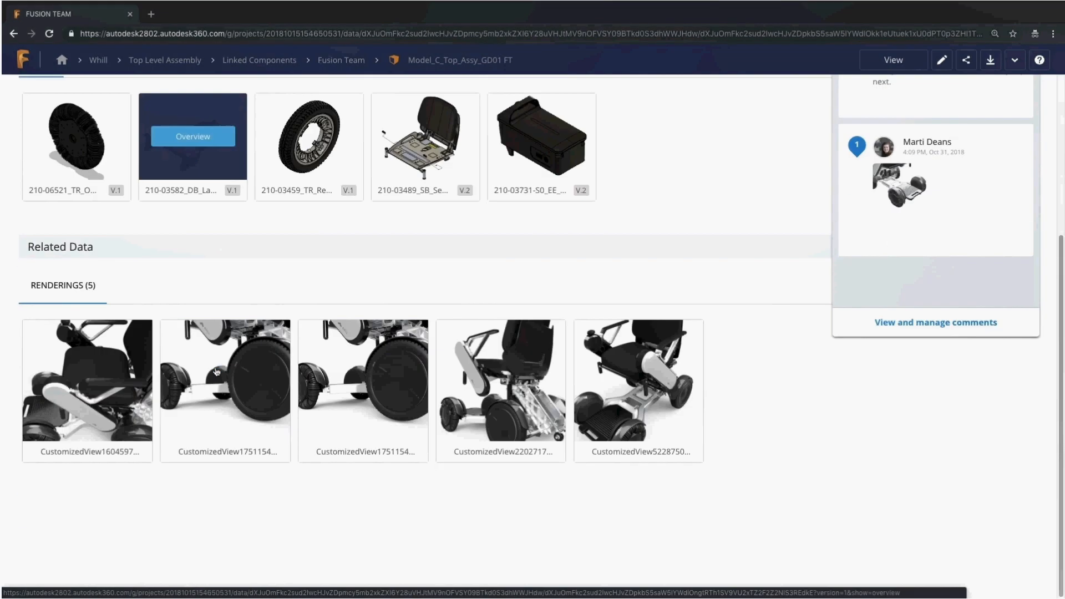
left_click(468, 383)
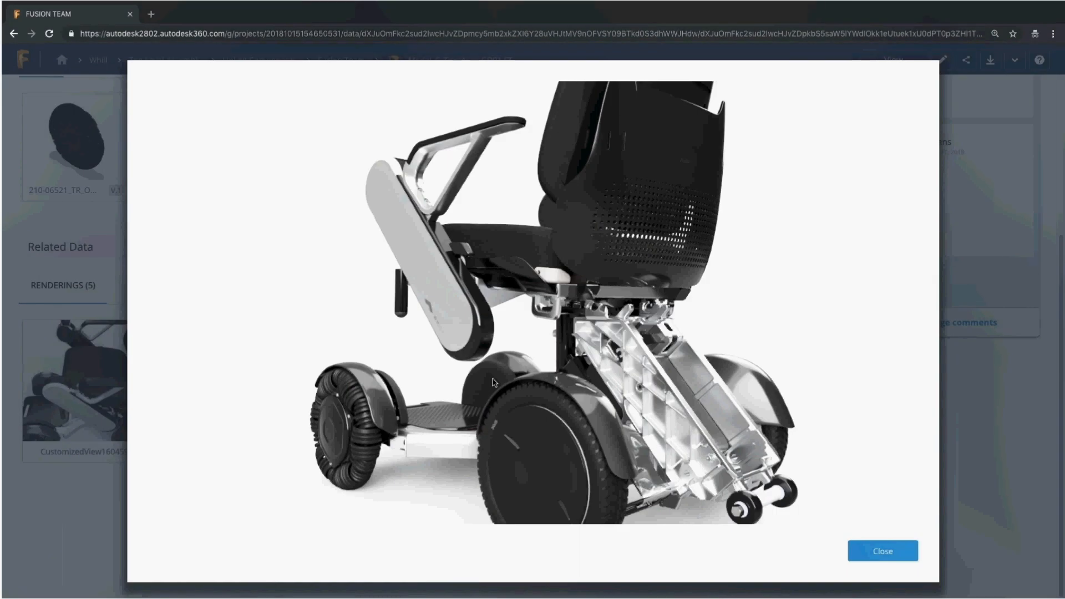
left_click(869, 549)
scroll(880, 519, "up", 3)
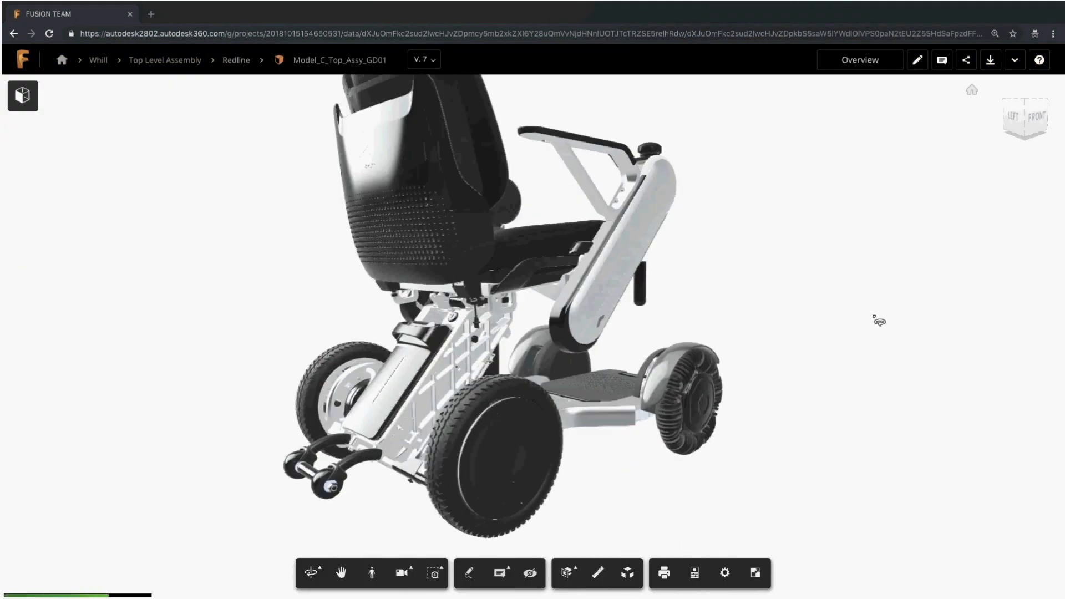
- Mark up the wheelchair model with a red rectangular callout around the rear wheel beside the battery, placing its text box beside the model
left_click_drag(878, 320, 983, 294)
scroll(557, 311, "up", 4)
left_click(469, 573)
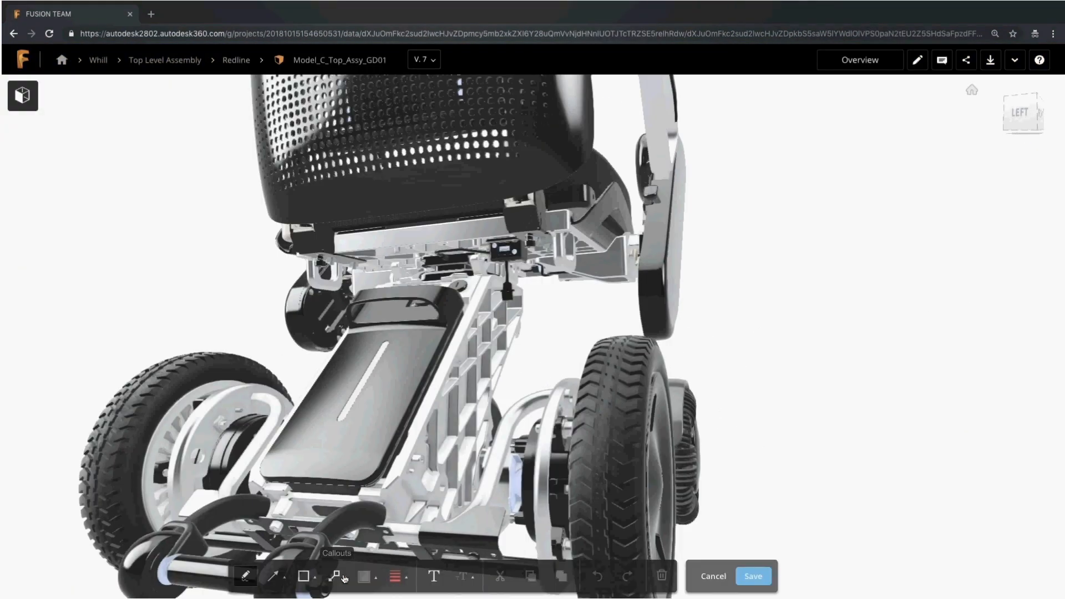
left_click(334, 576)
left_click_drag(445, 337, 704, 518)
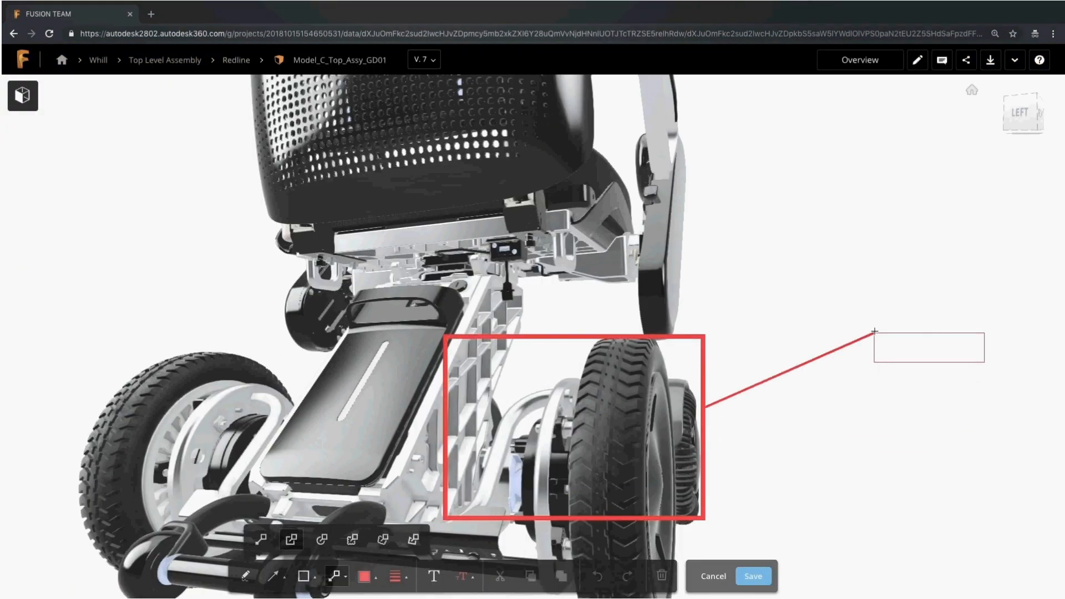
left_click(883, 317)
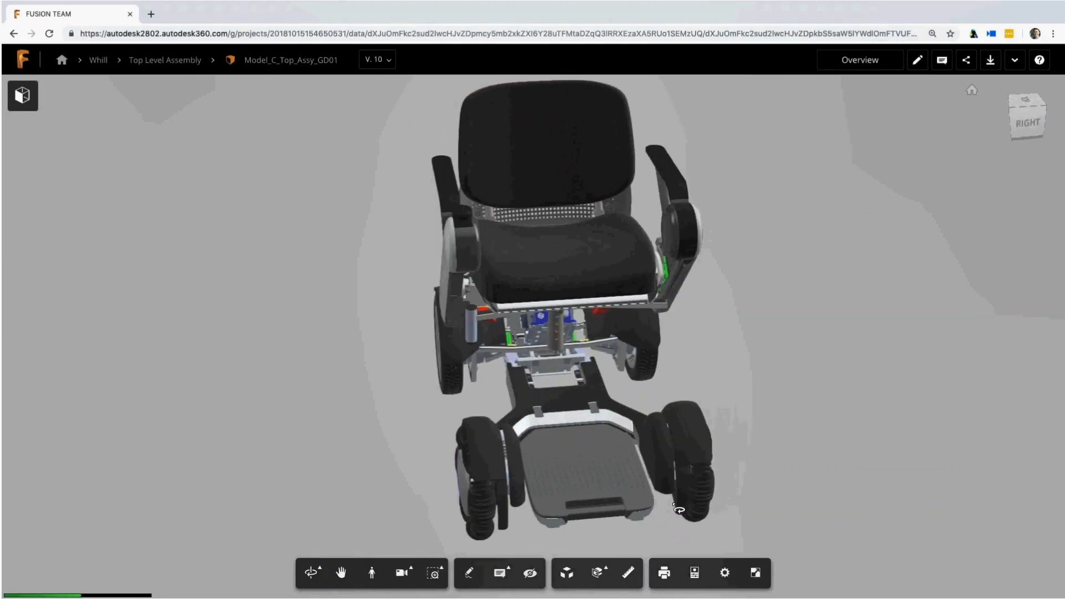
- Measure the width of the slot at the front edge of the wheelchair's footplate
double_click(620, 499)
left_click(628, 572)
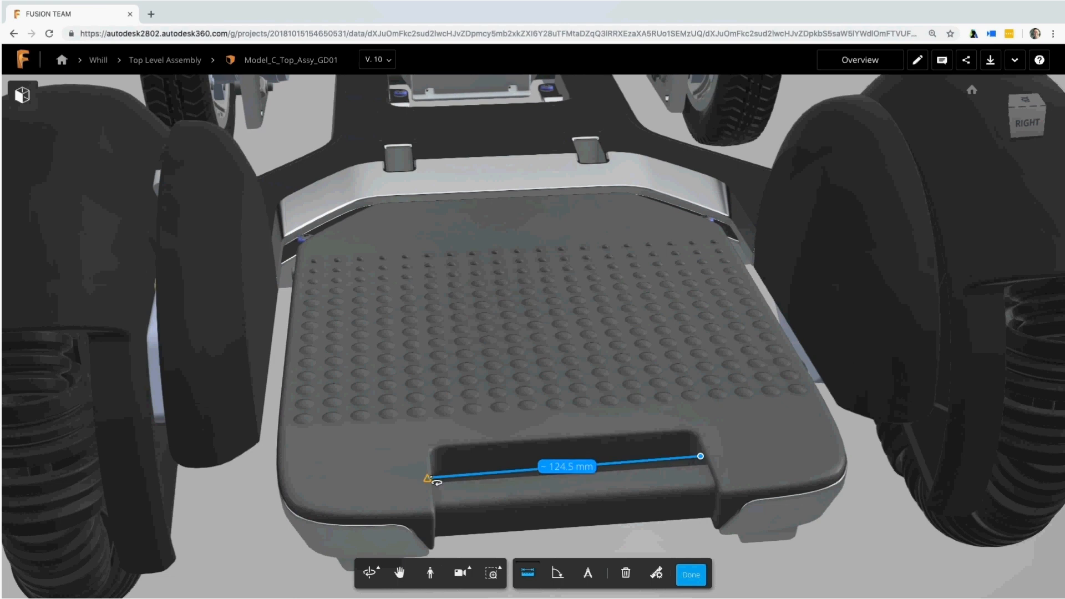
left_click(646, 470)
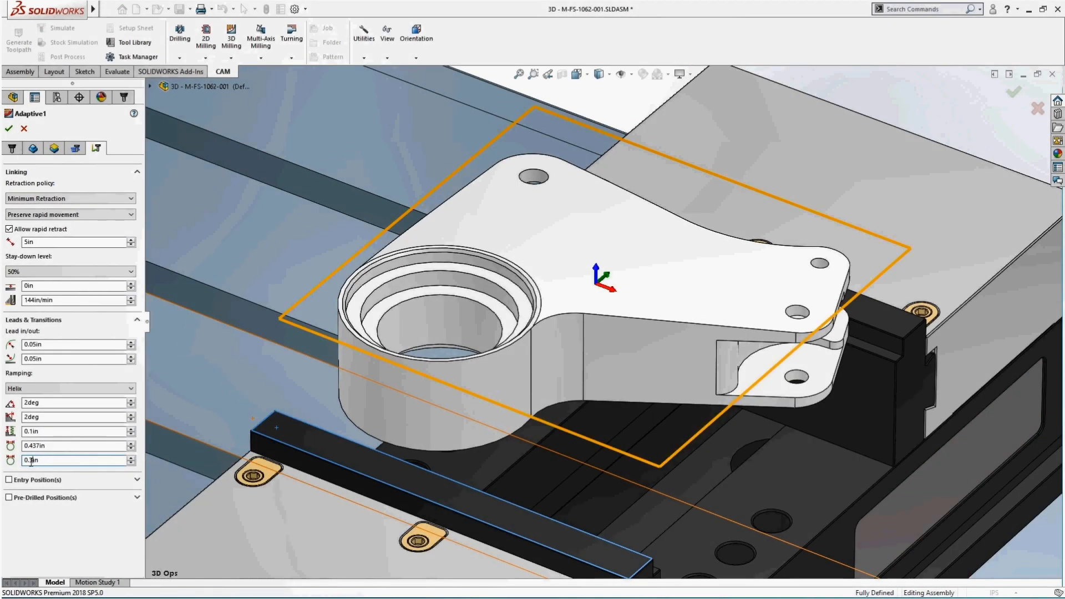
- In SOLIDWORKS, accept the linking and ramping settings of the Adaptive1 operation
left_click(9, 128)
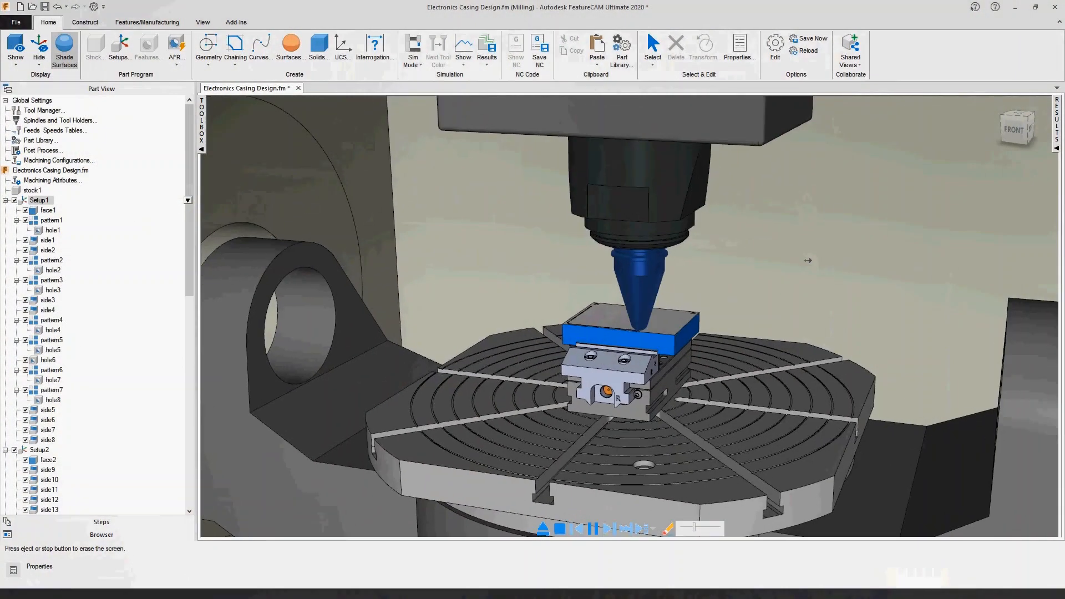
middle_click_drag(807, 260, 820, 198, "ctrl")
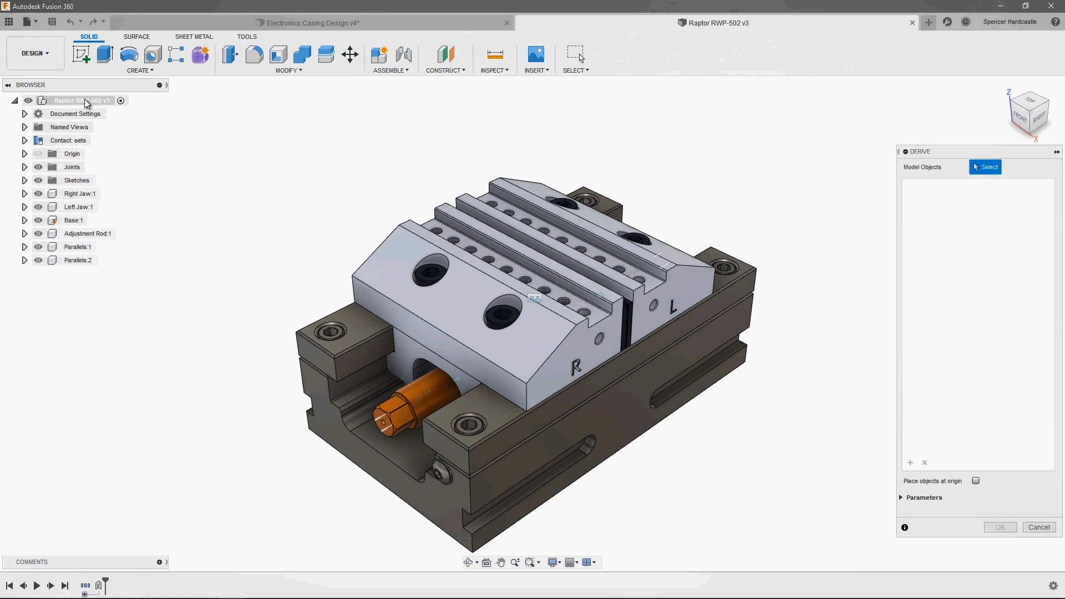
- In Fusion 360, select the whole Raptor RWP-502 assembly for the derive and restore the casing design's START named view
left_click(82, 100)
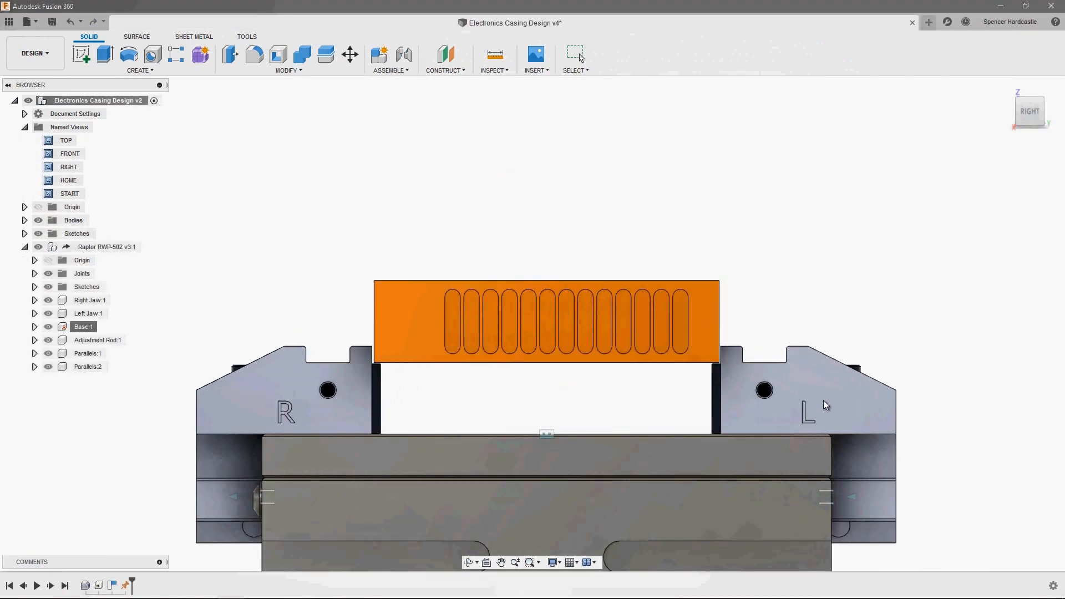
double_click(73, 198)
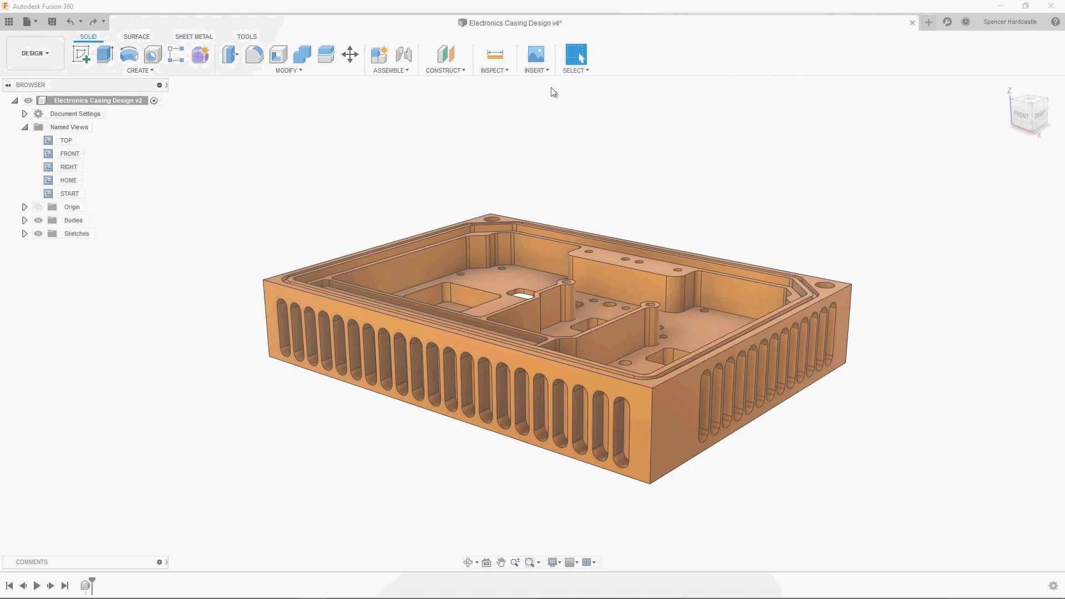
- Derive the complete Raptor RWP-502 vise from the Fusion 360 with FeatureCAM project into the electronics casing design
left_click(536, 71)
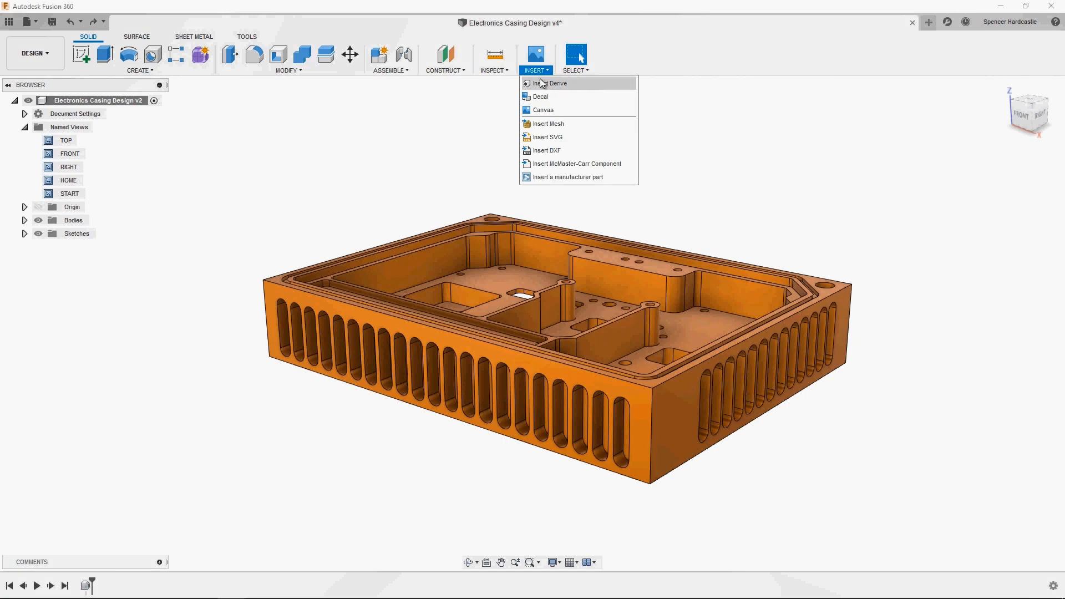
left_click(543, 84)
left_click(538, 294)
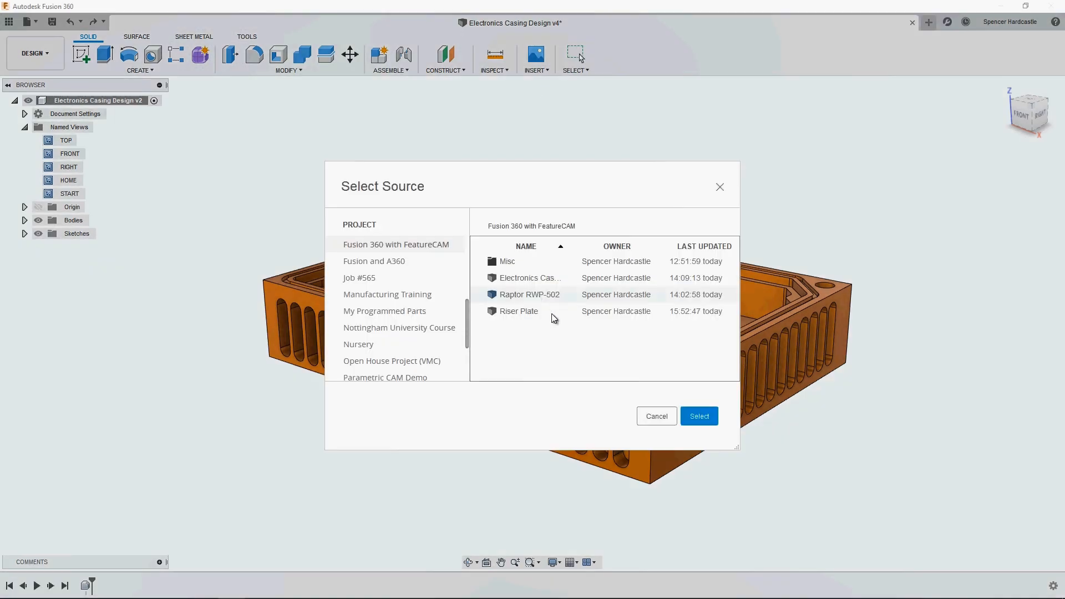
left_click(697, 417)
left_click(83, 99)
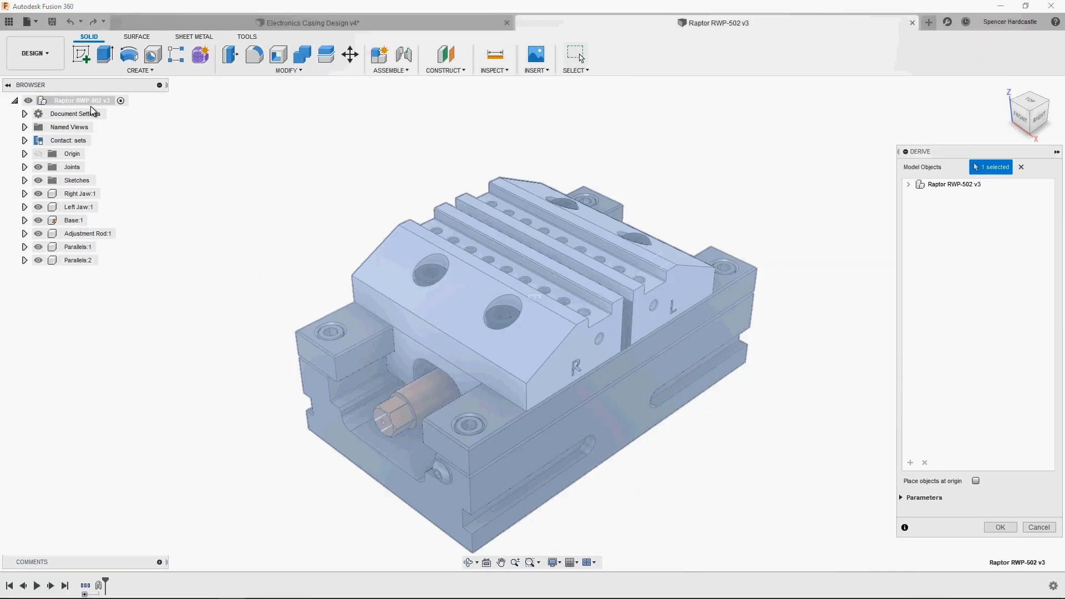
left_click(1000, 527)
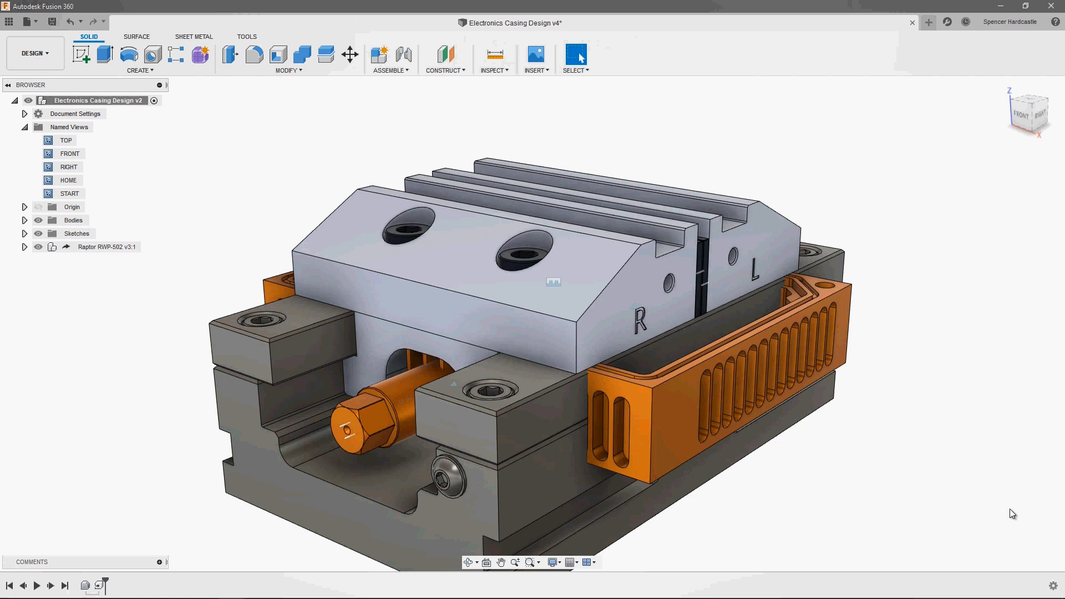
- Move the Raptor RWP-502 component by -44.5 mm in Z, working from the right view
left_click(1040, 116)
left_click(350, 53)
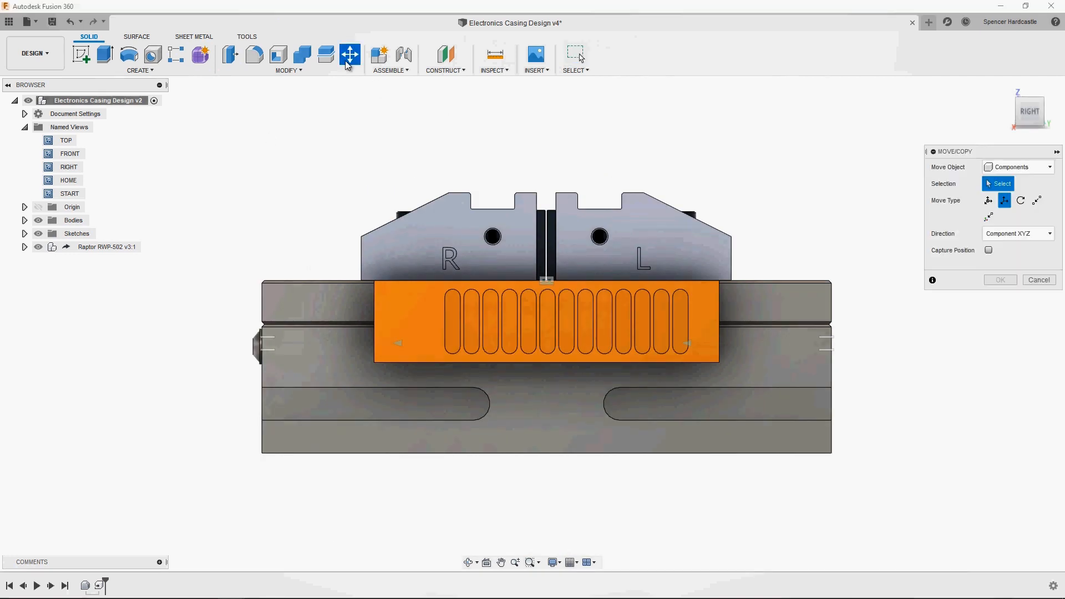
left_click(123, 247)
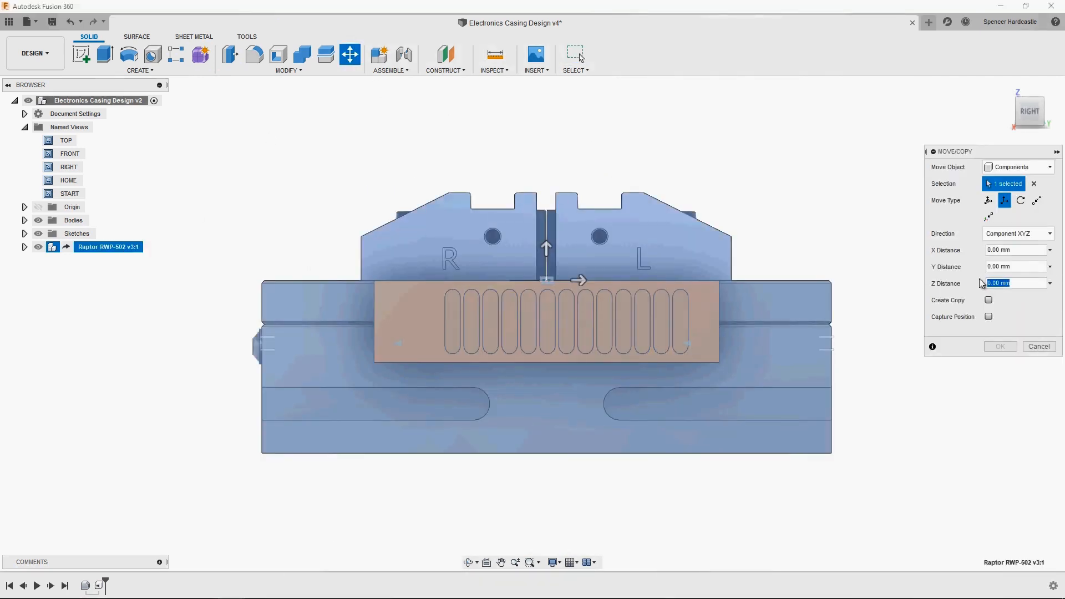
type("-44.5")
key("Return")
left_click(1004, 346)
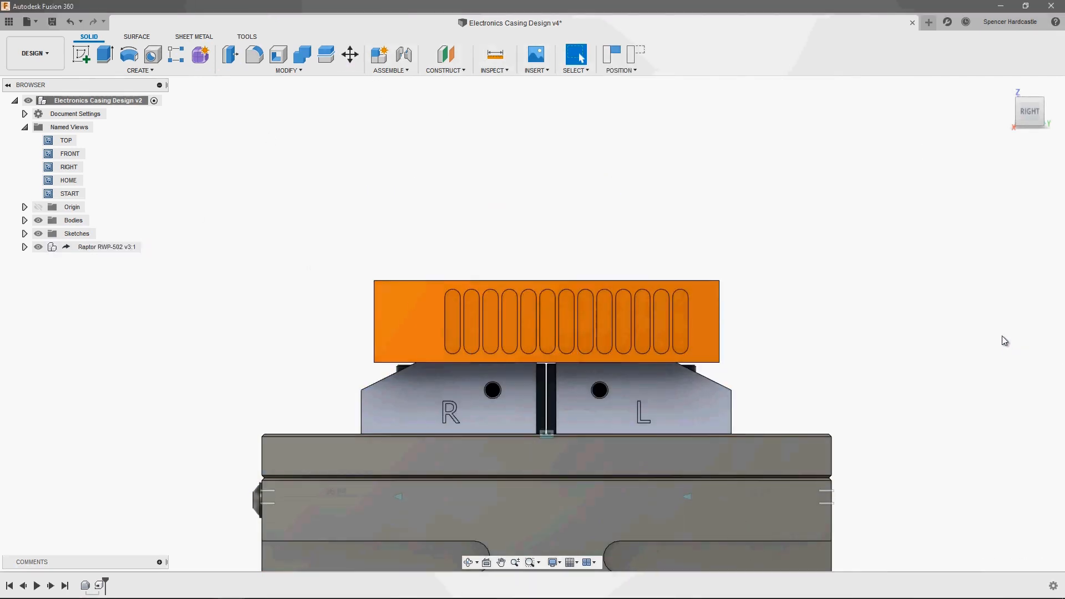
- Ground the vise's Base component and capture the current position of the moved components
left_click(24, 247)
right_click(89, 327)
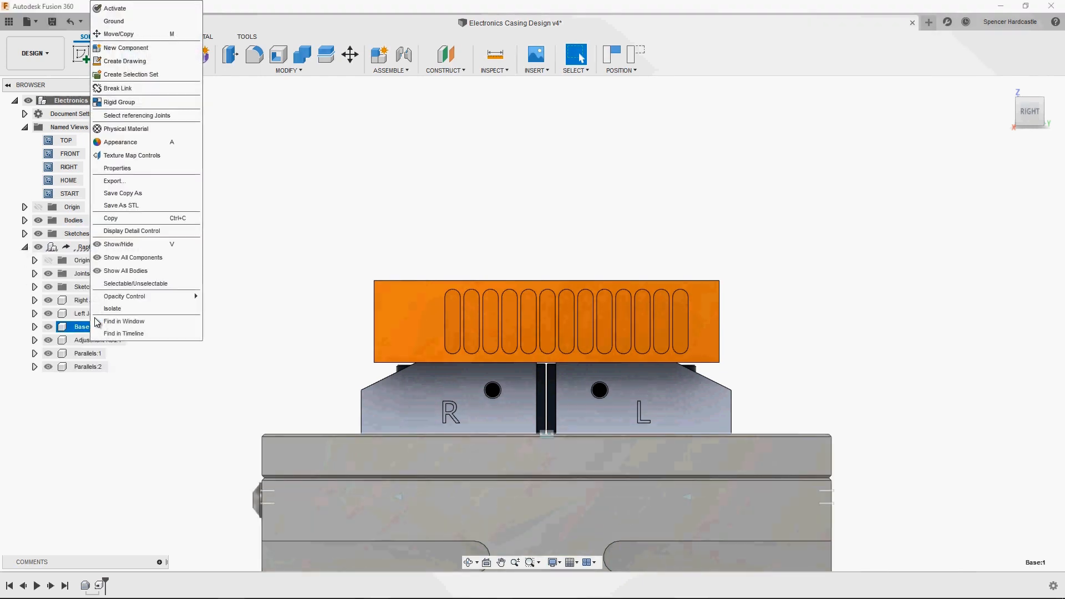
left_click(146, 22)
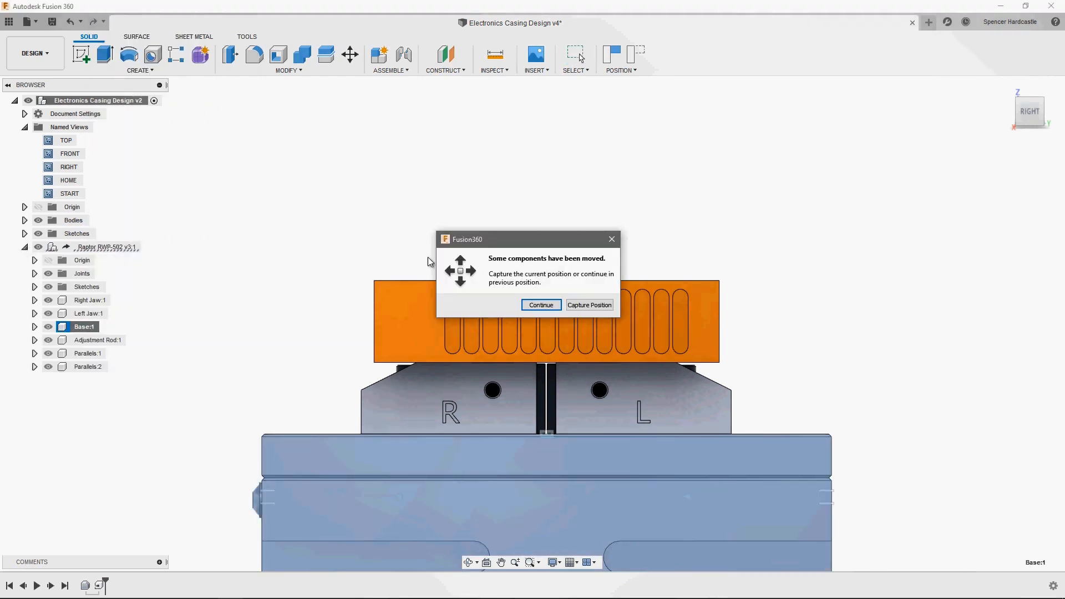
left_click(584, 305)
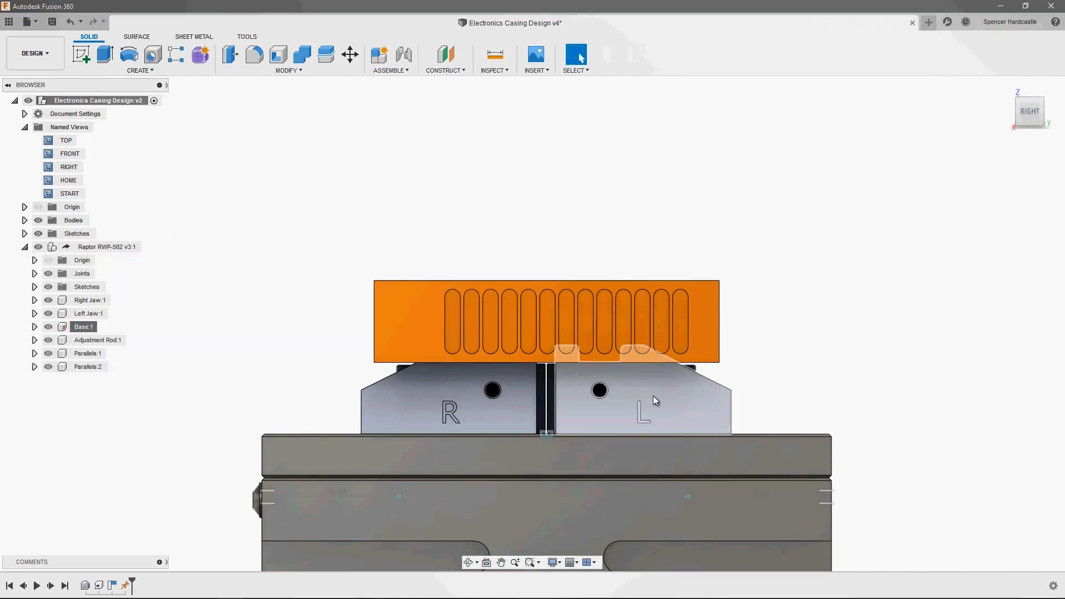
- Slide the vise's left jaw outward until both jaws sit against the casing's sides, and restore the START named view
left_click_drag(654, 400, 820, 400)
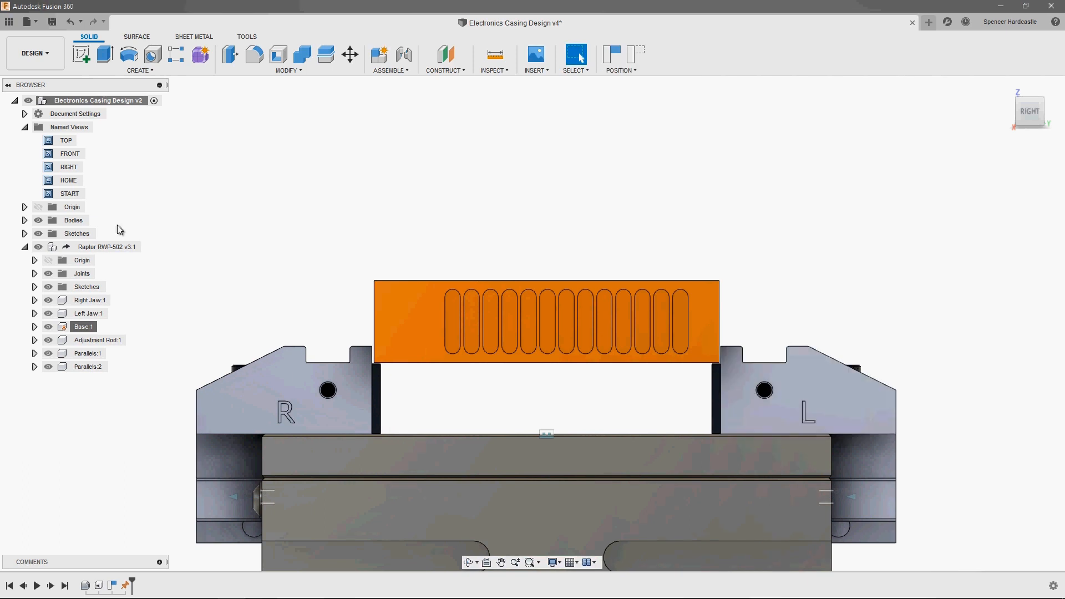
double_click(69, 194)
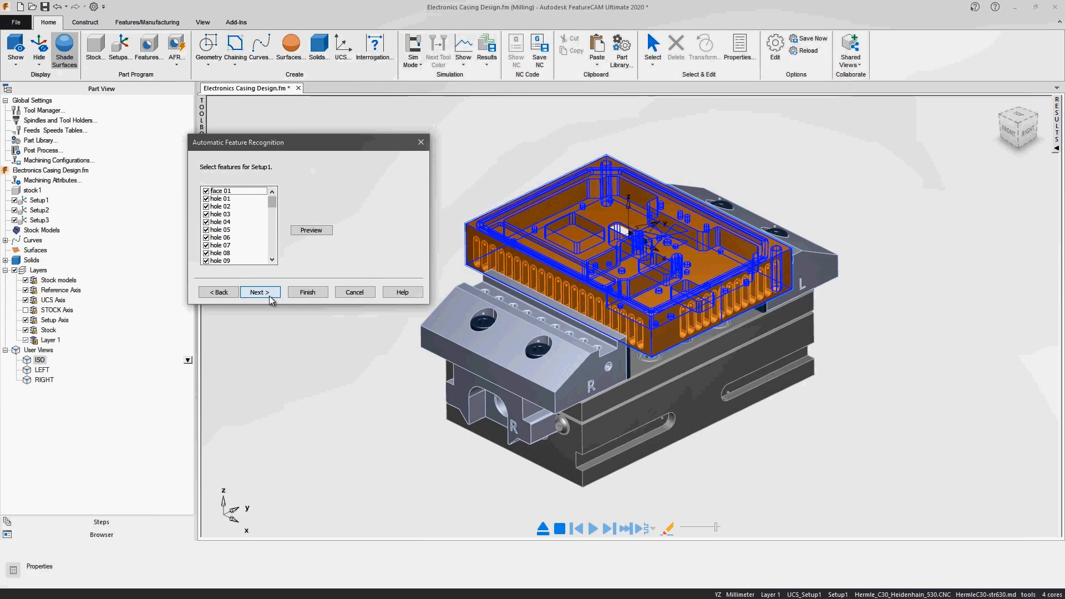
- In FeatureCAM, accept all recognized features for Setup1, show the LEFT user view, and select face 01 in the Setup2 feature list
left_click(260, 292)
scroll(187, 419, "down", 5)
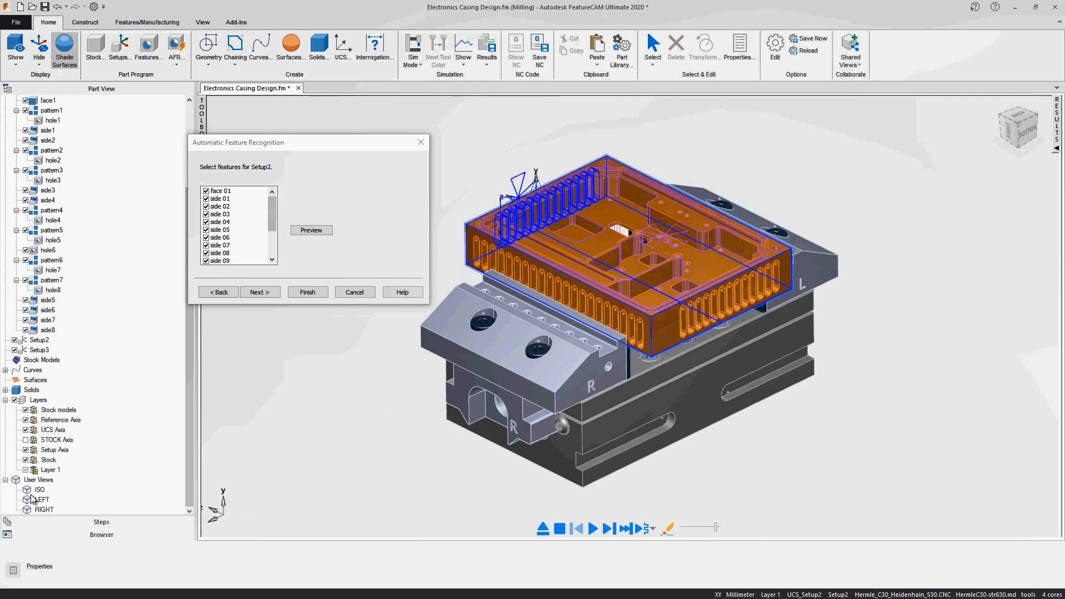
double_click(42, 500)
left_click(241, 192)
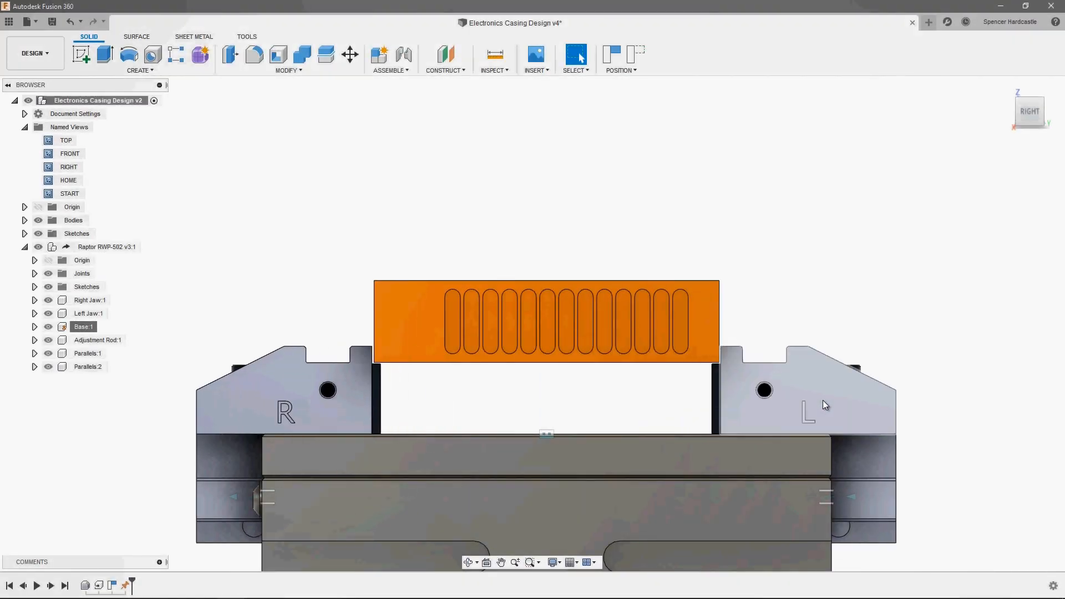
- In Fusion 360, show the casing and vise assembly in the START named view
double_click(75, 199)
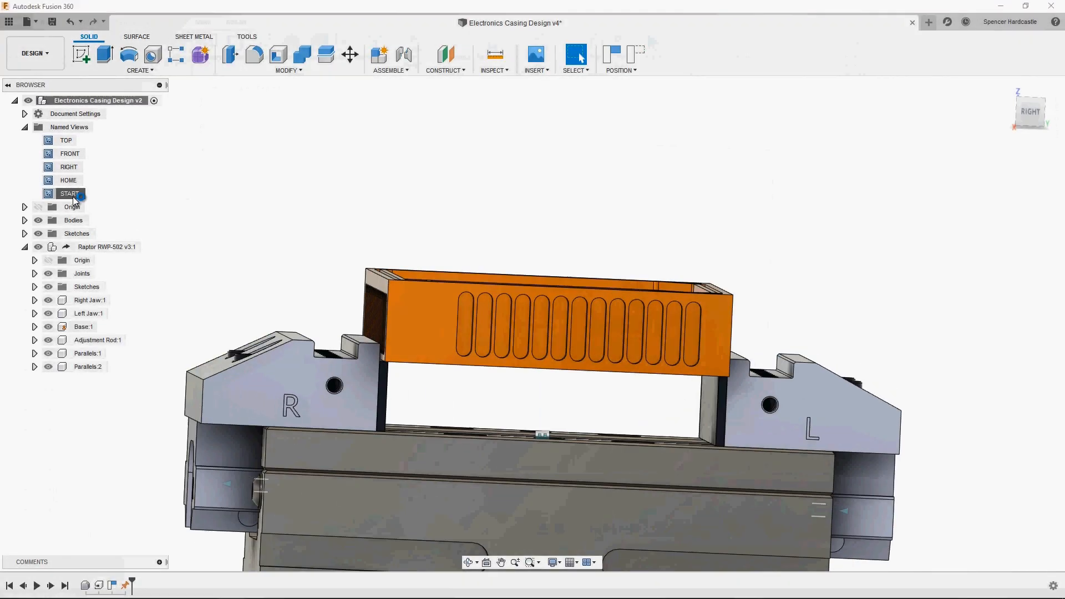
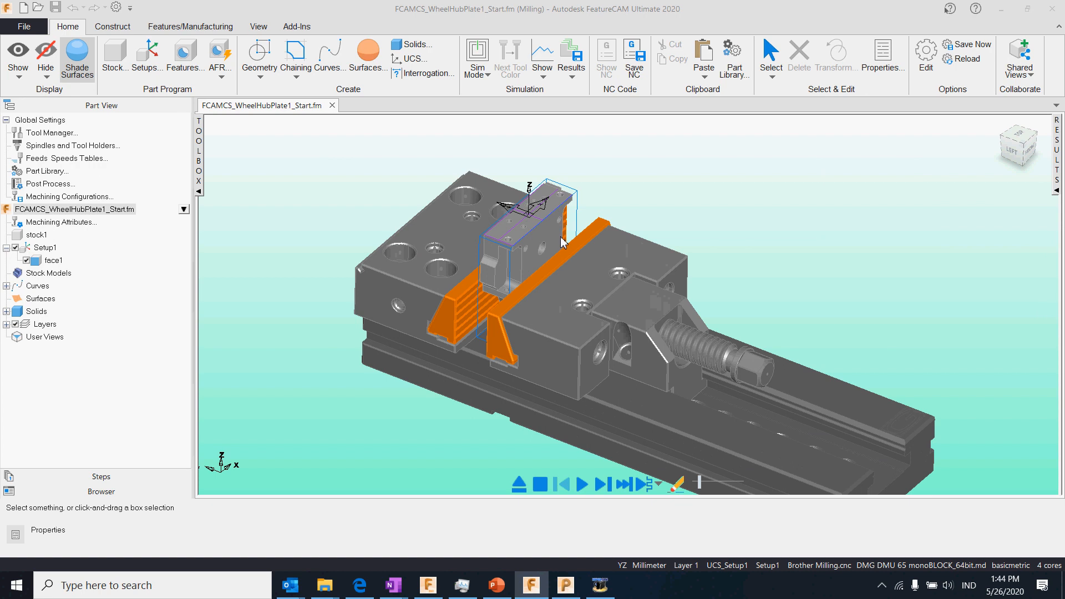
- In FeatureCAM, review the file types offered for import and close the Import dialog without importing anything
left_click_drag(513, 151, 452, 51)
left_click(461, 397)
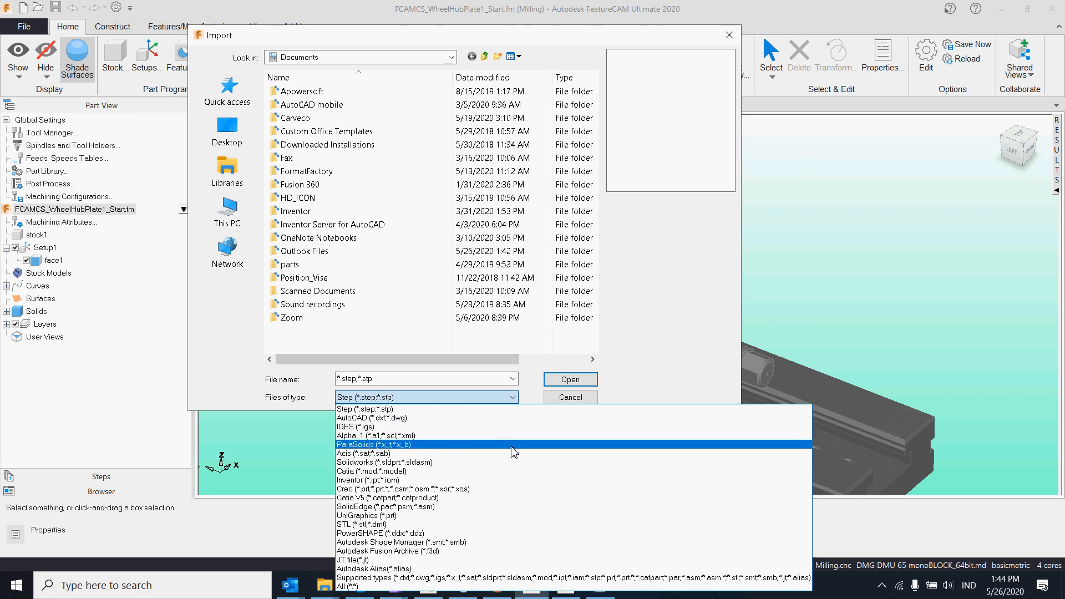
left_click(576, 410)
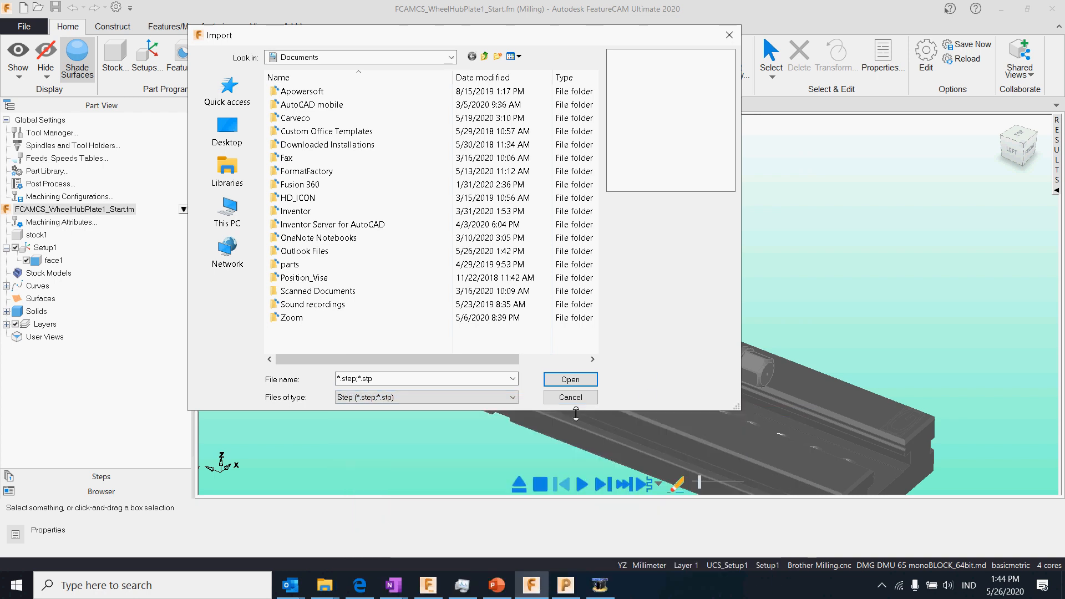
left_click(571, 397)
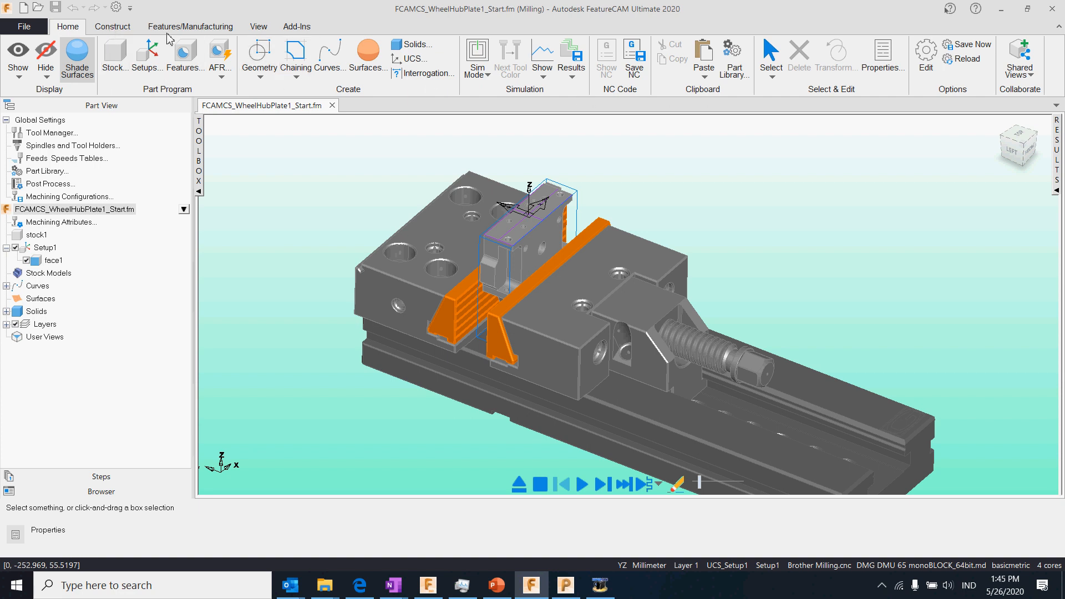
- Review the manufacturing commands and the part's operation list, and examine how the part sits between the vise jaws
left_click(112, 28)
left_click(186, 29)
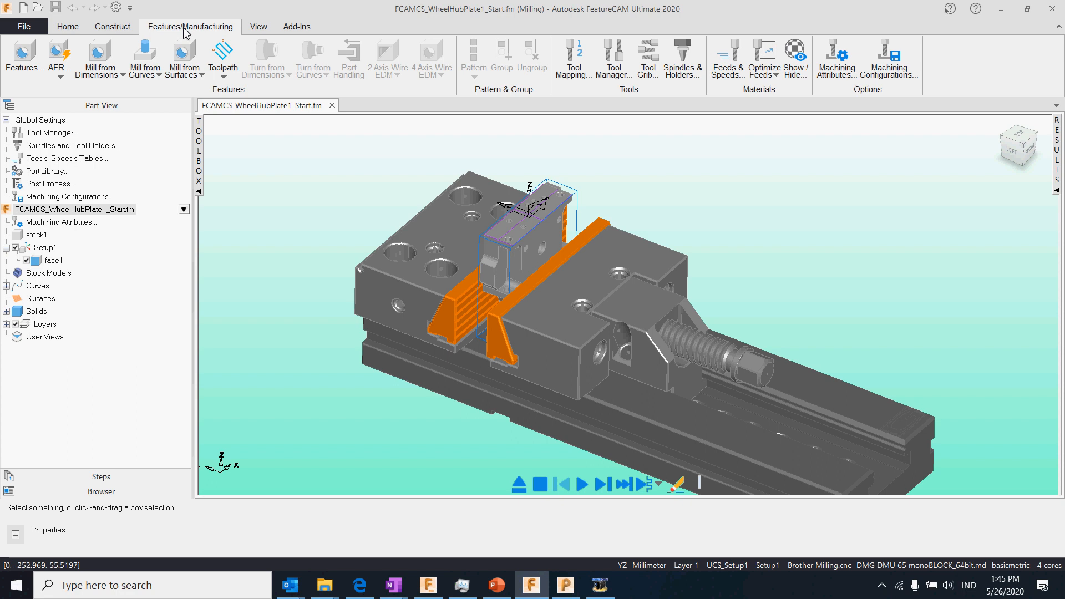
left_click(67, 30)
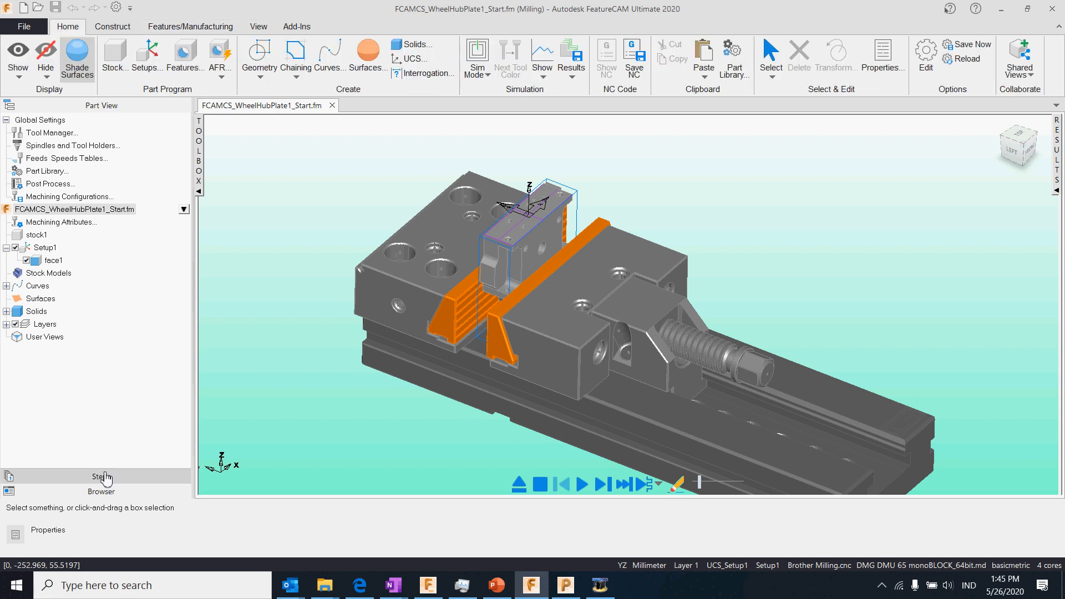
middle_click_drag(573, 368, 611, 304)
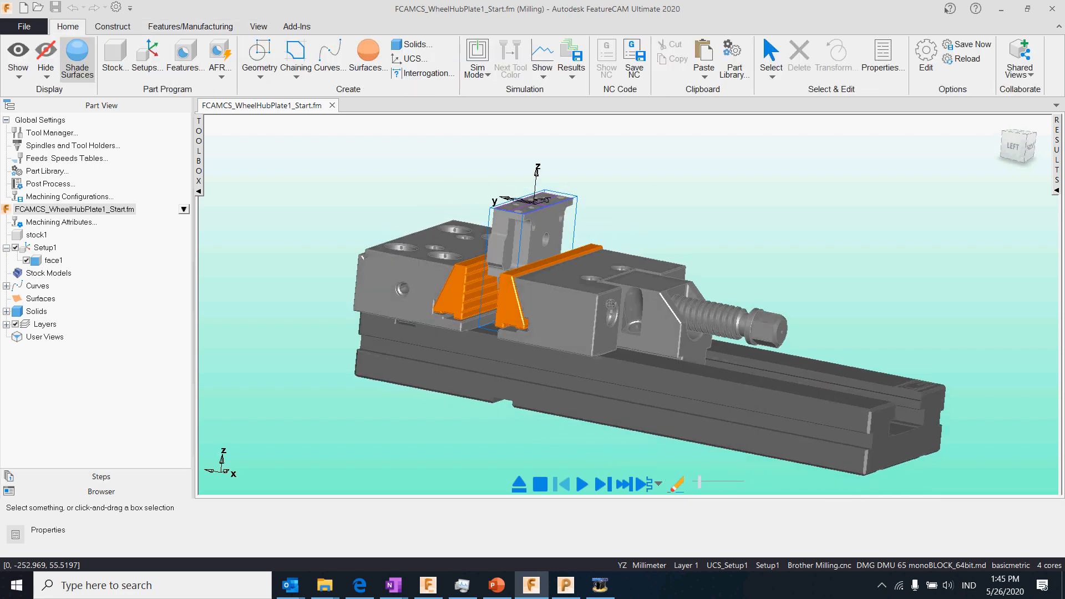
left_click(1057, 189)
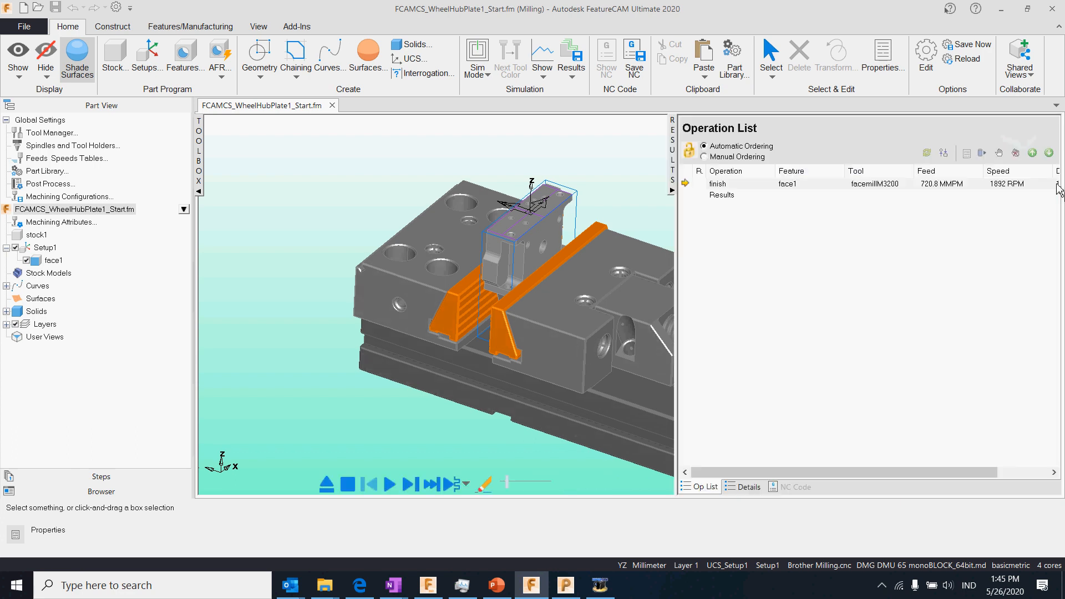
left_click(672, 191)
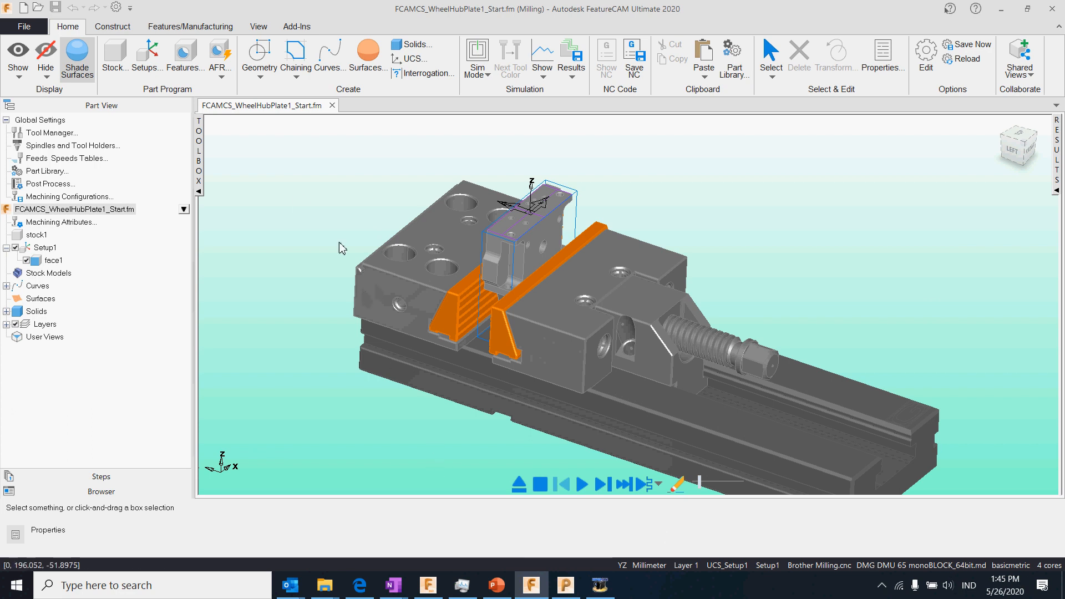
scroll(548, 351, "up", 2)
middle_click_drag(548, 350, 591, 371)
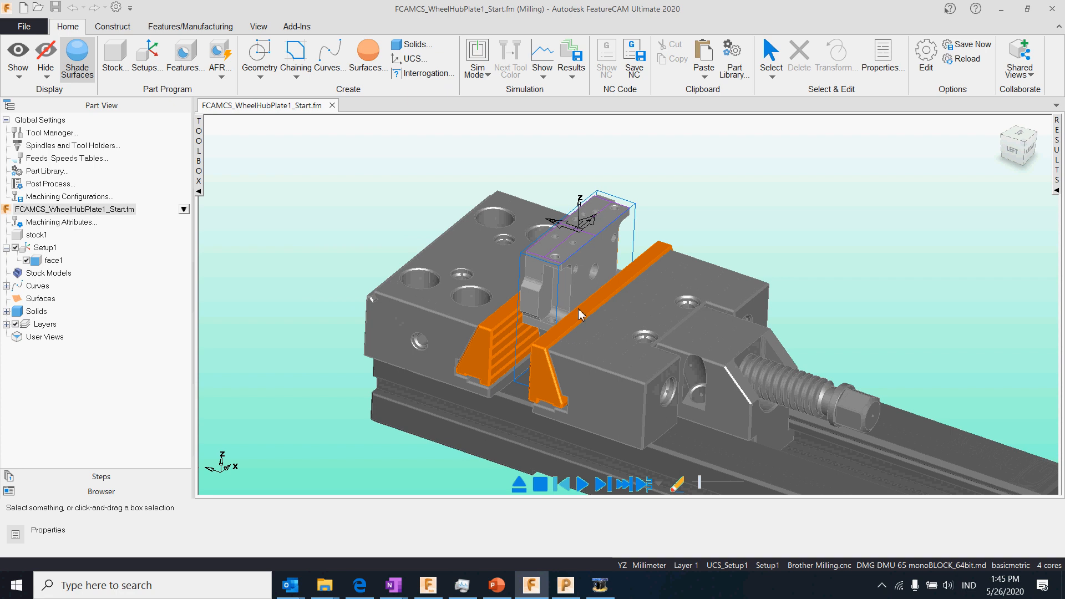
scroll(615, 328, "up", 3)
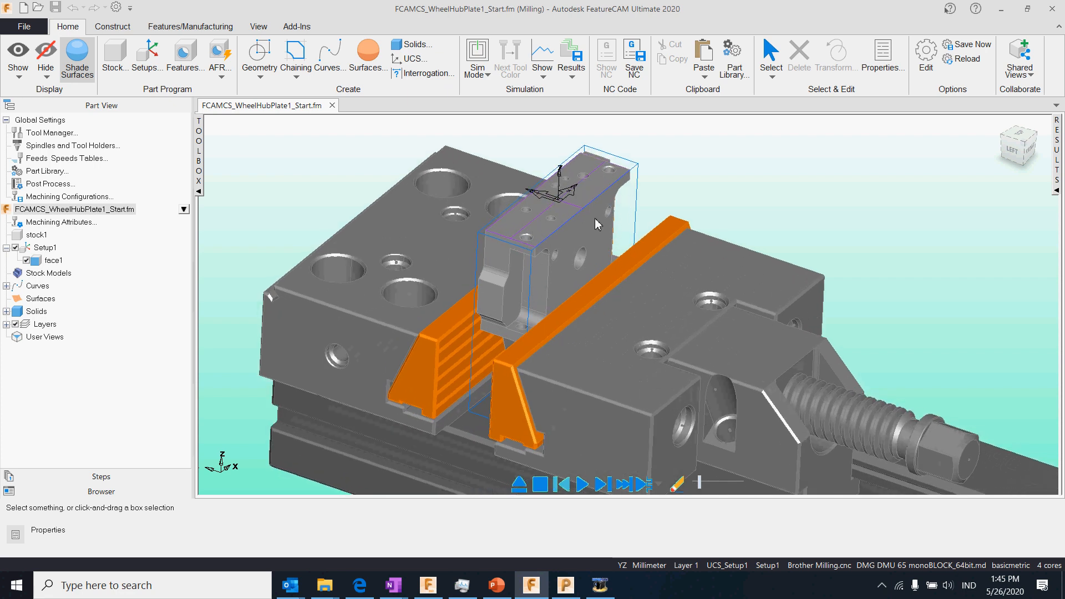
scroll(636, 297, "down", 3)
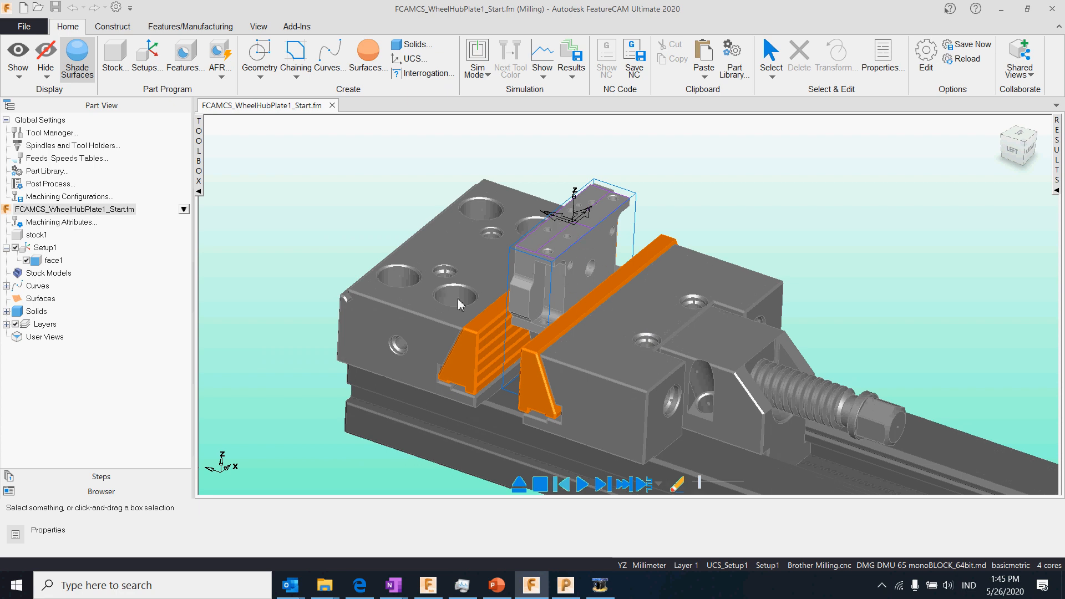
- Run the Import_Vise macro and import the Gerardi 6.875X2.35X19.75LG vise, with the part centred along X+ and the jaws positioned on the stock
left_click(297, 27)
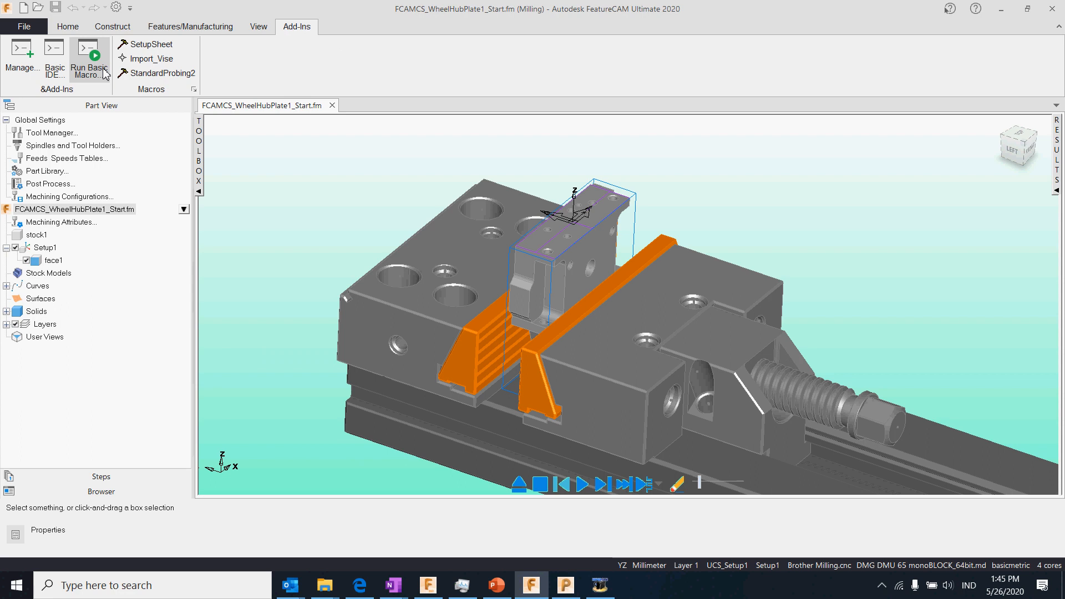
left_click(164, 60)
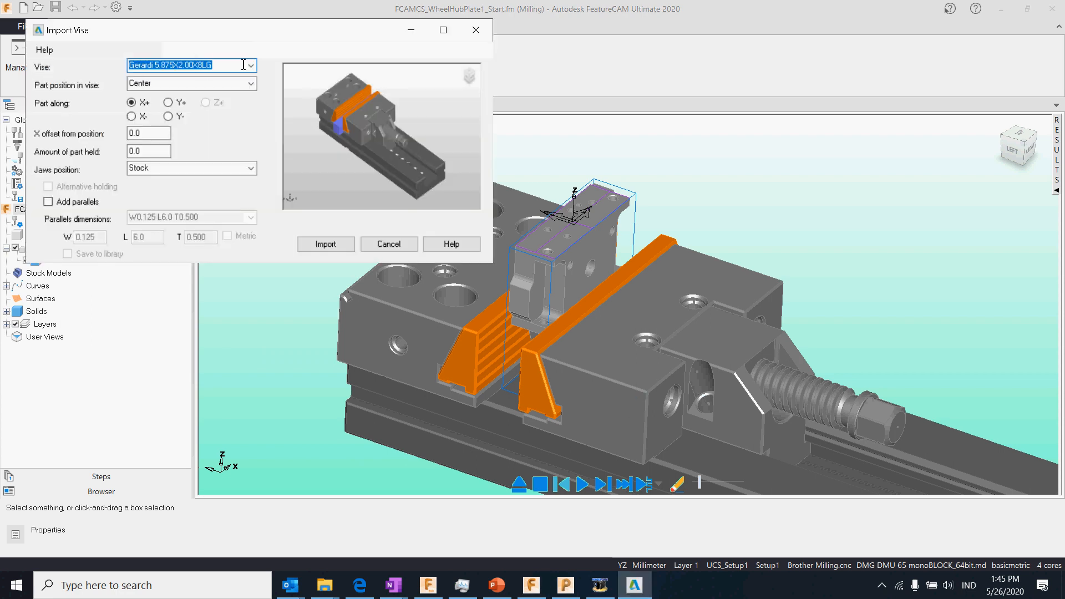
left_click(250, 65)
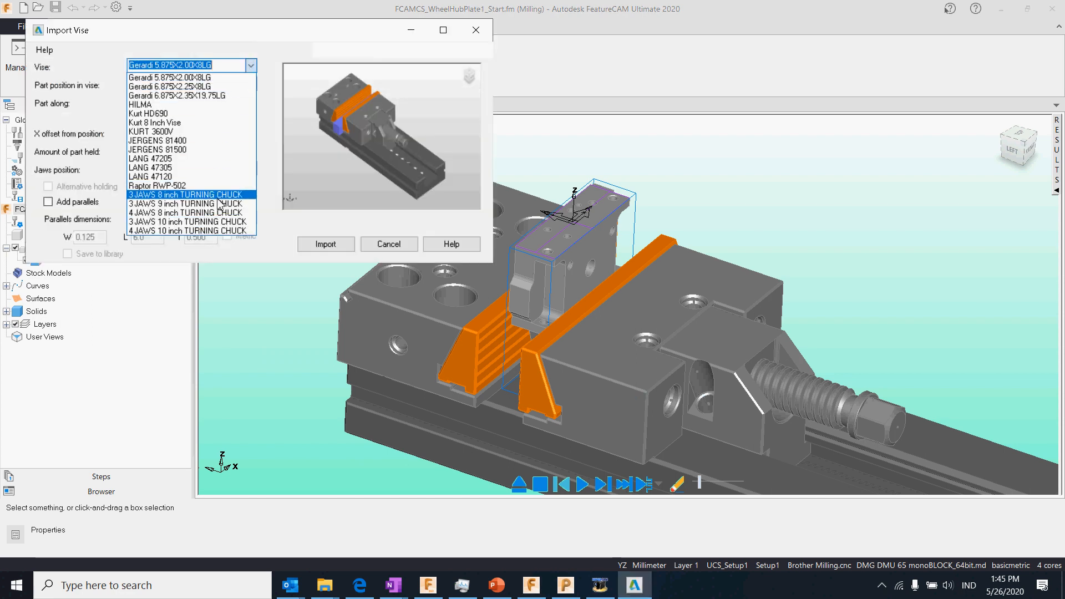
left_click(226, 99)
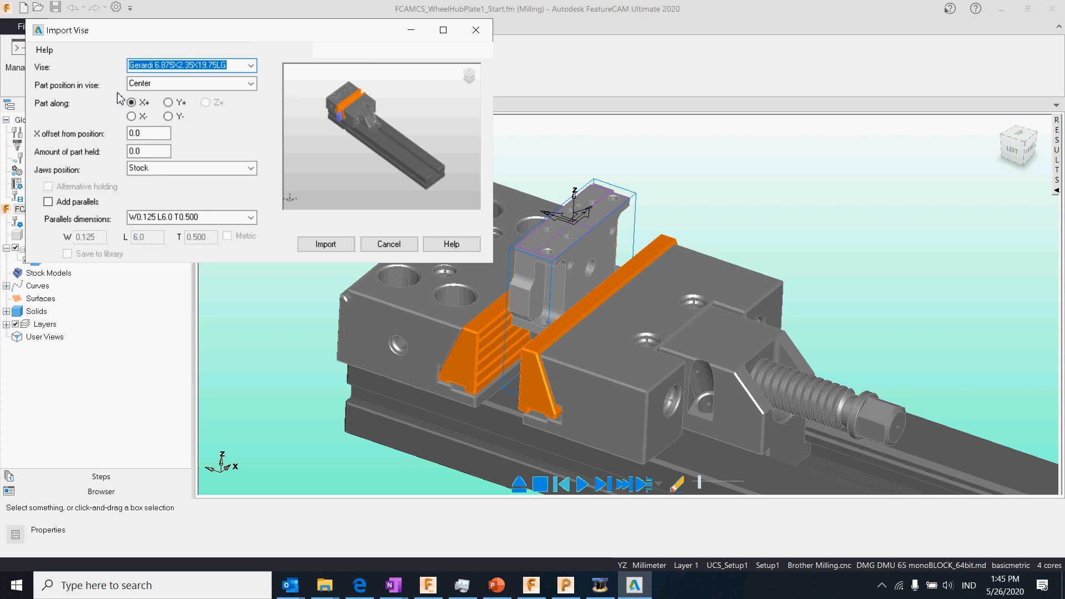
left_click(325, 244)
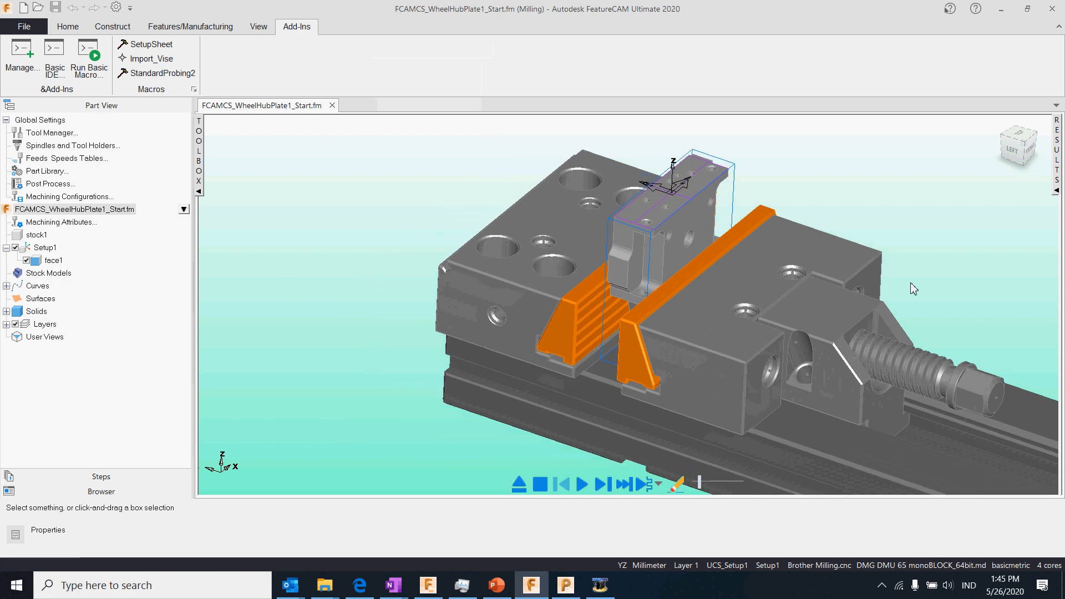
- Examine the vise and the clamped part in the LEFT view, and return to the isometric view
left_click(1012, 150)
scroll(559, 301, "up", 4)
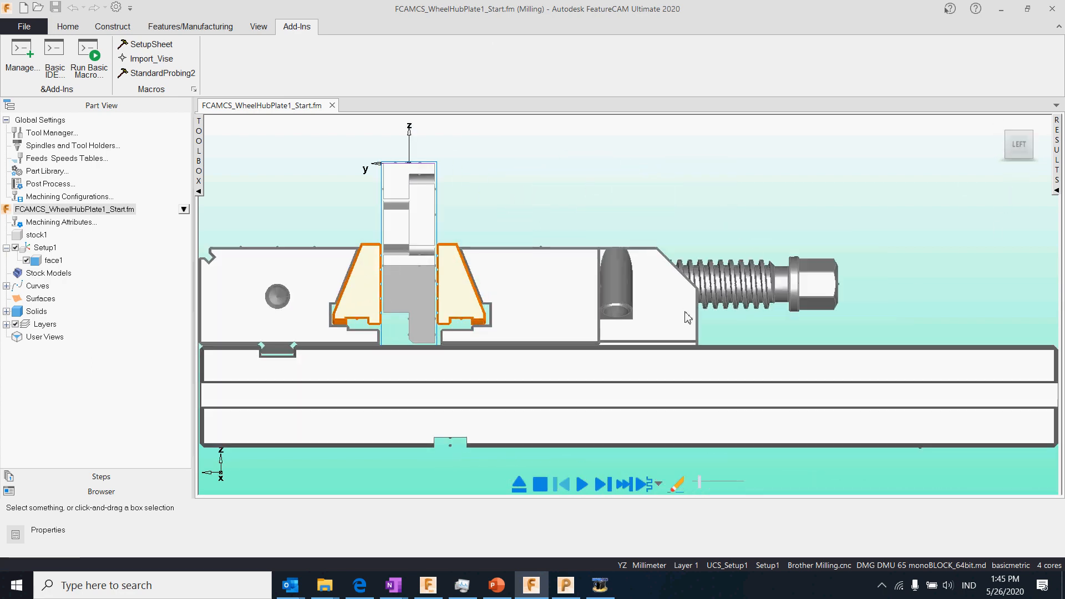
left_click(1031, 133)
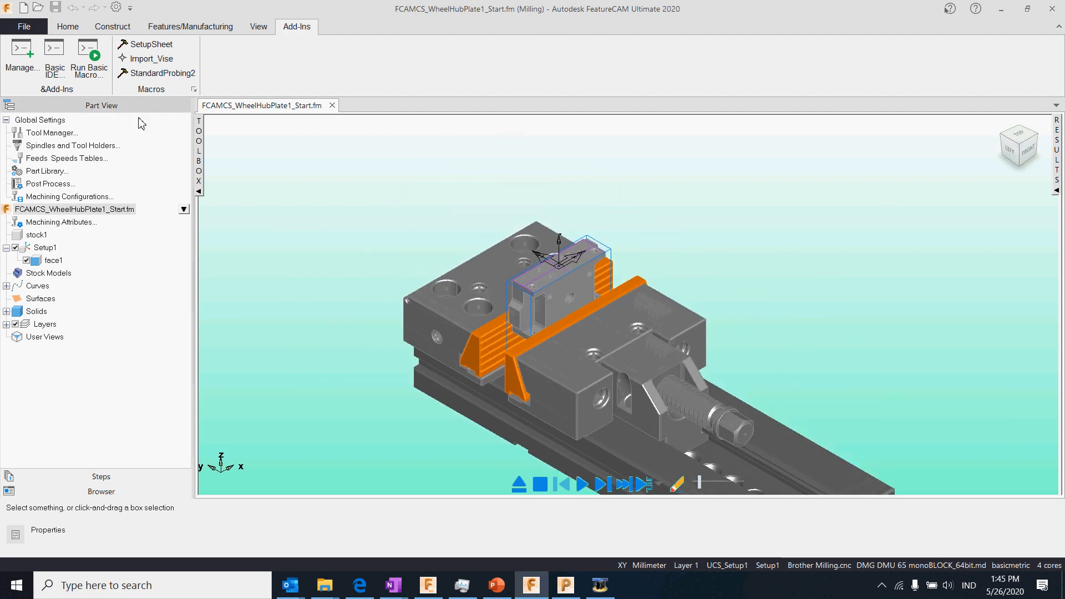
- Open the New Feature wizard and examine the automatic feature recognition variants on offer
left_click(68, 26)
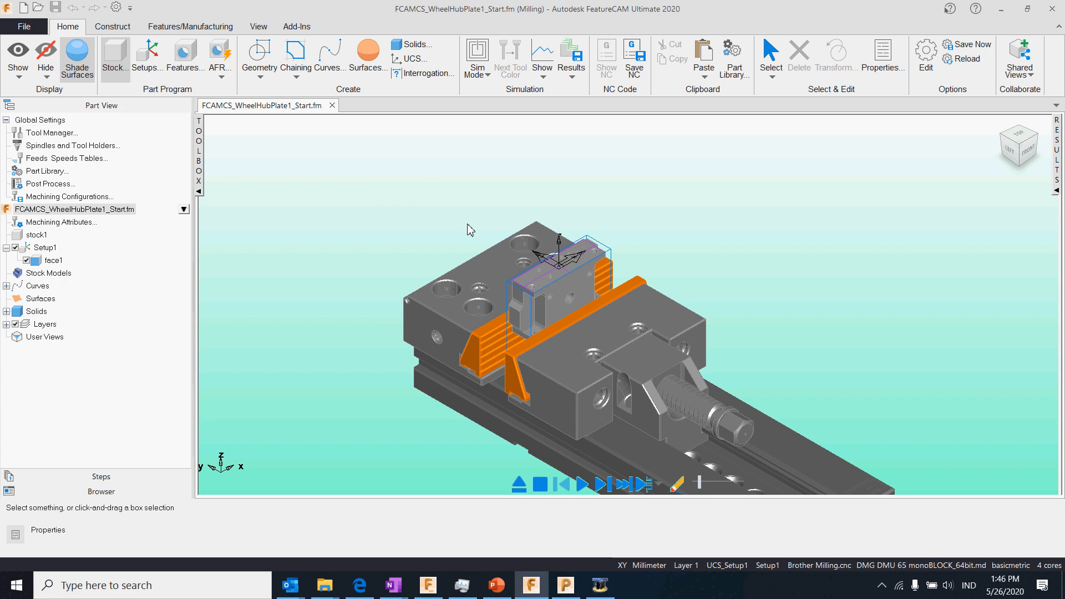
left_click(180, 64)
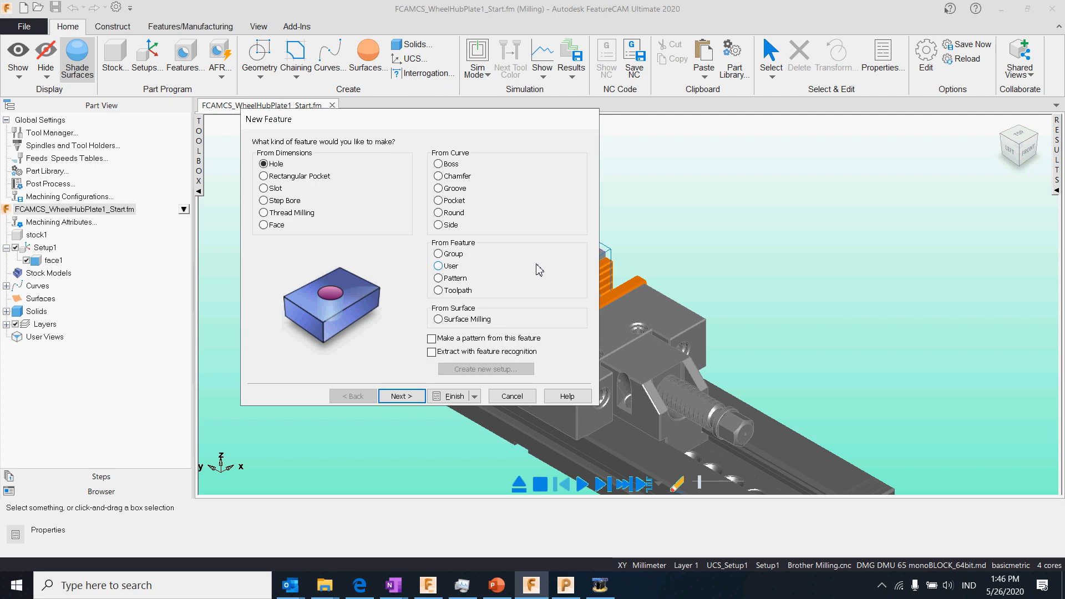
left_click_drag(474, 121, 372, 114)
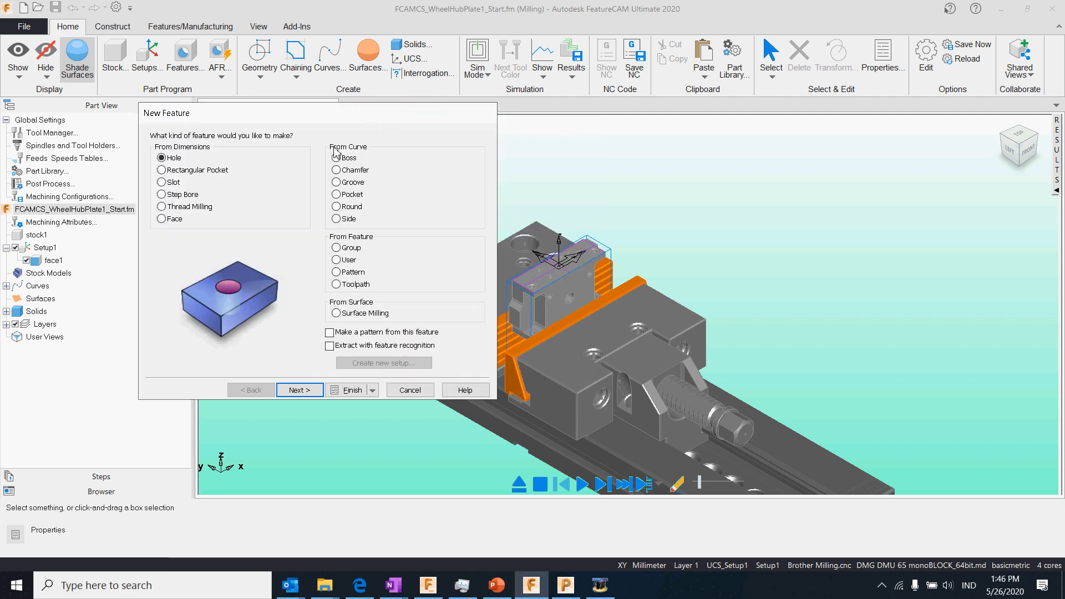
left_click(220, 74)
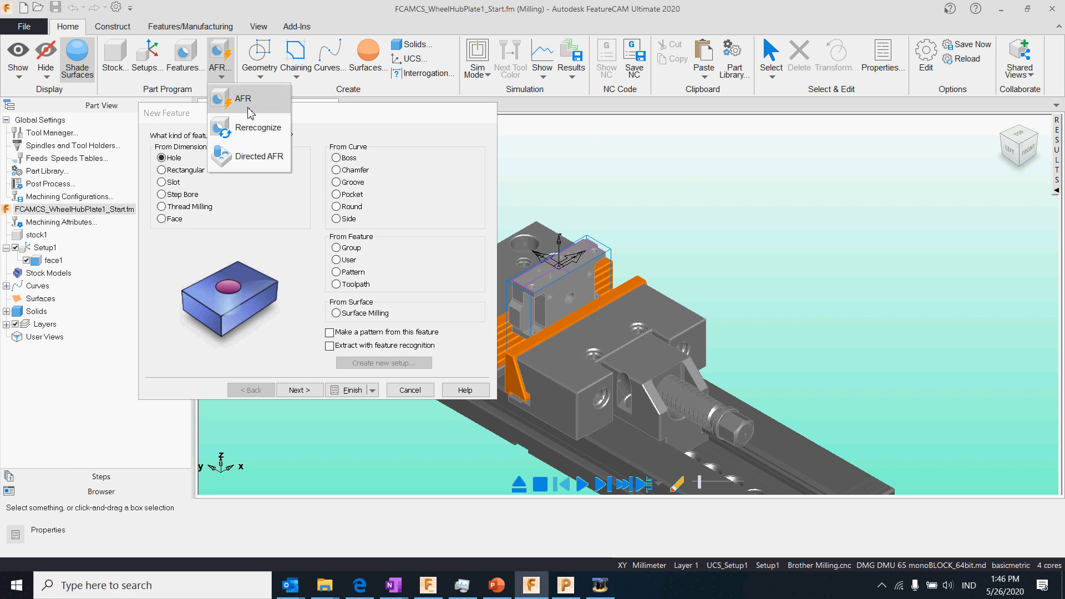
left_click(566, 109)
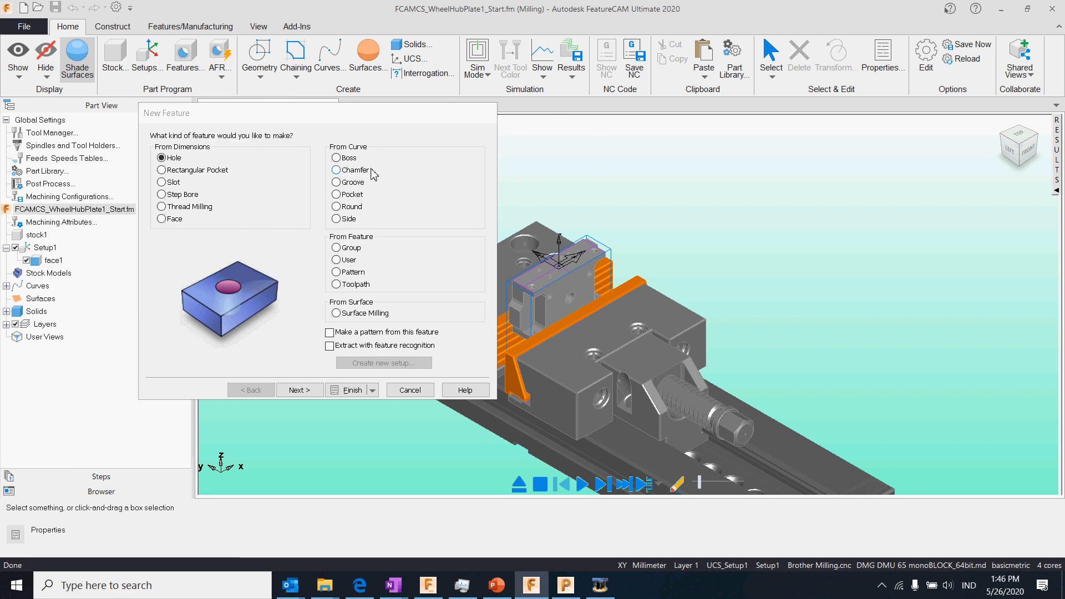
left_click_drag(246, 121, 270, 113)
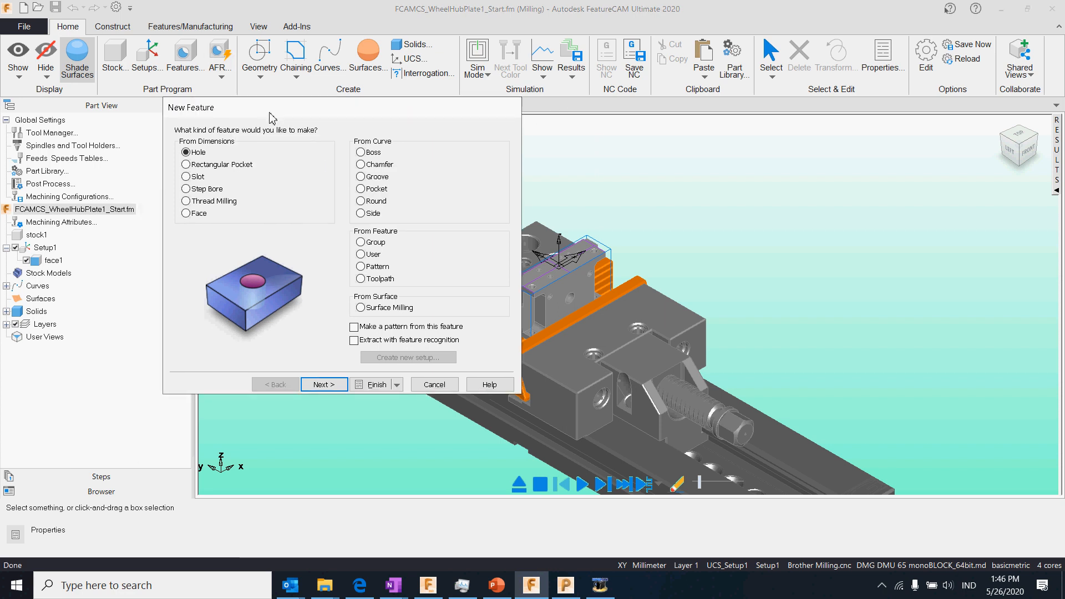
- Review the feature types available from dimensions, curves, features and surfaces, and cancel the wizard without creating a feature
left_click(202, 166)
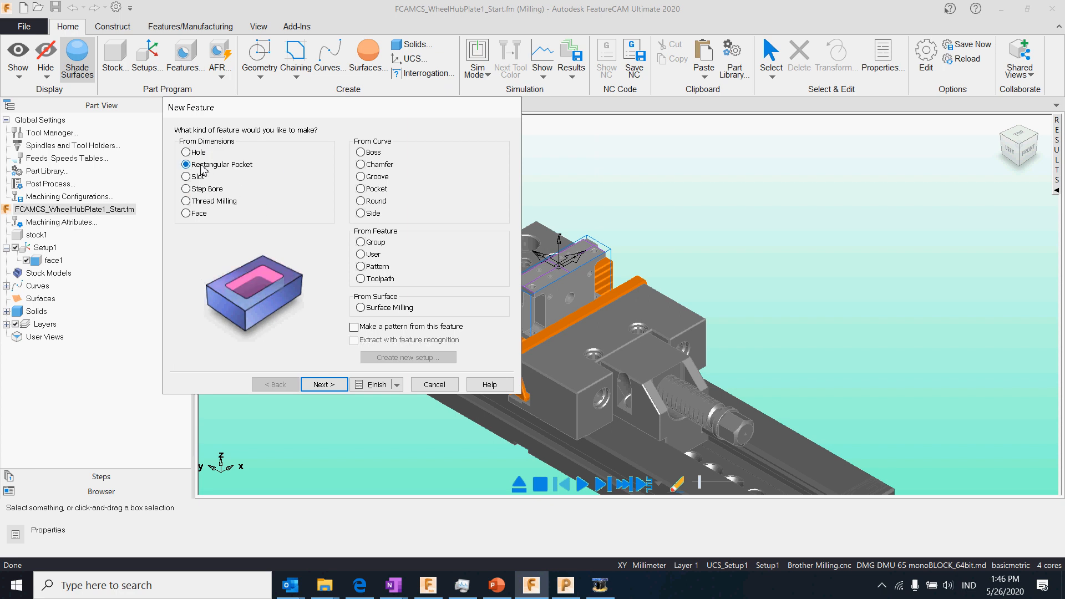
left_click(194, 177)
left_click(196, 188)
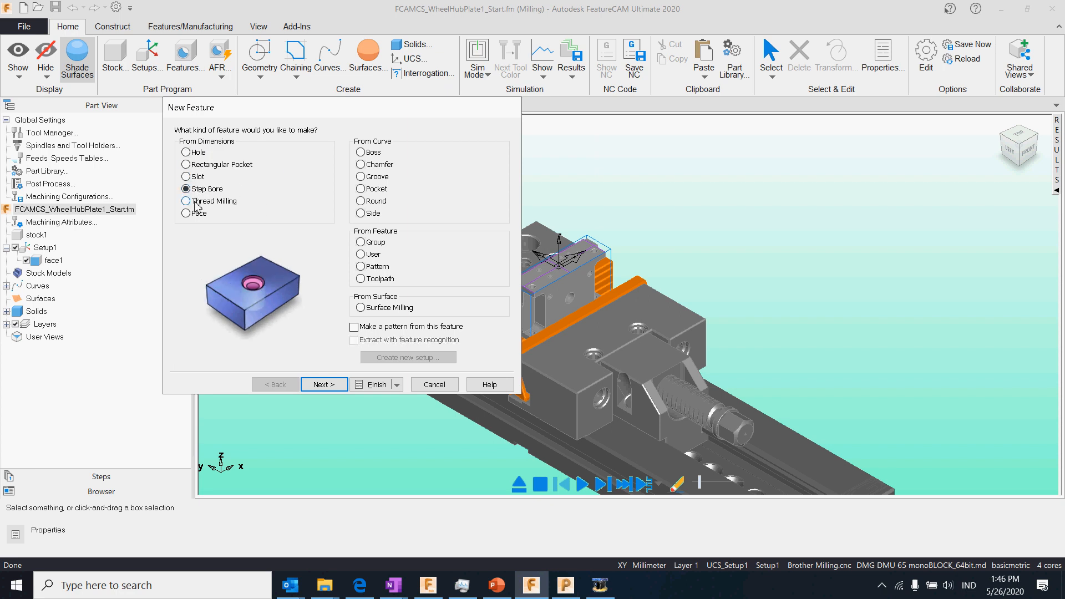
left_click(195, 203)
left_click(195, 215)
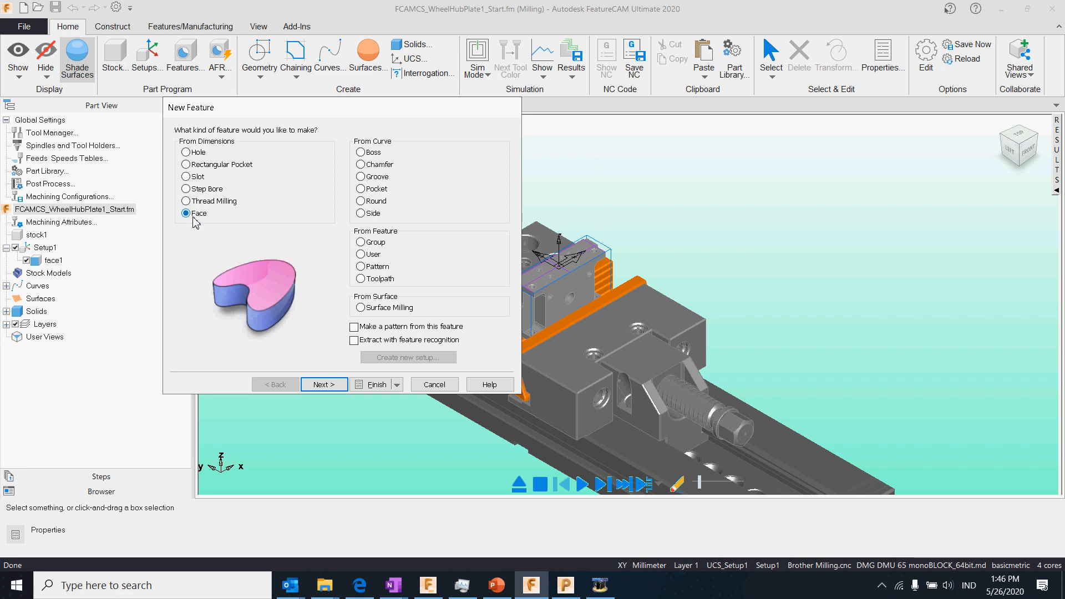
left_click(361, 154)
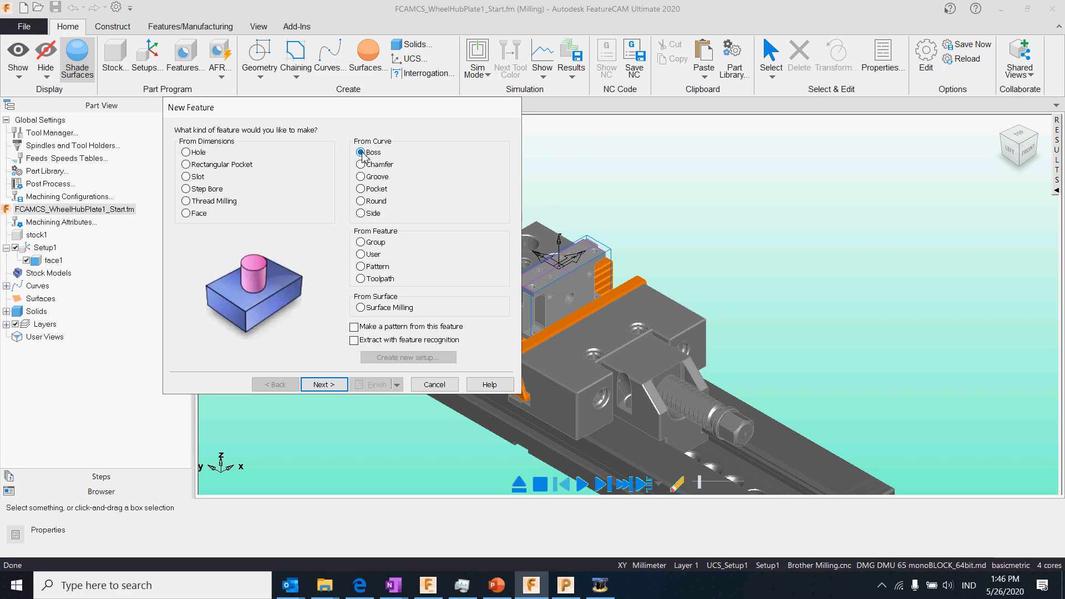
left_click(378, 178)
left_click(377, 190)
left_click(376, 201)
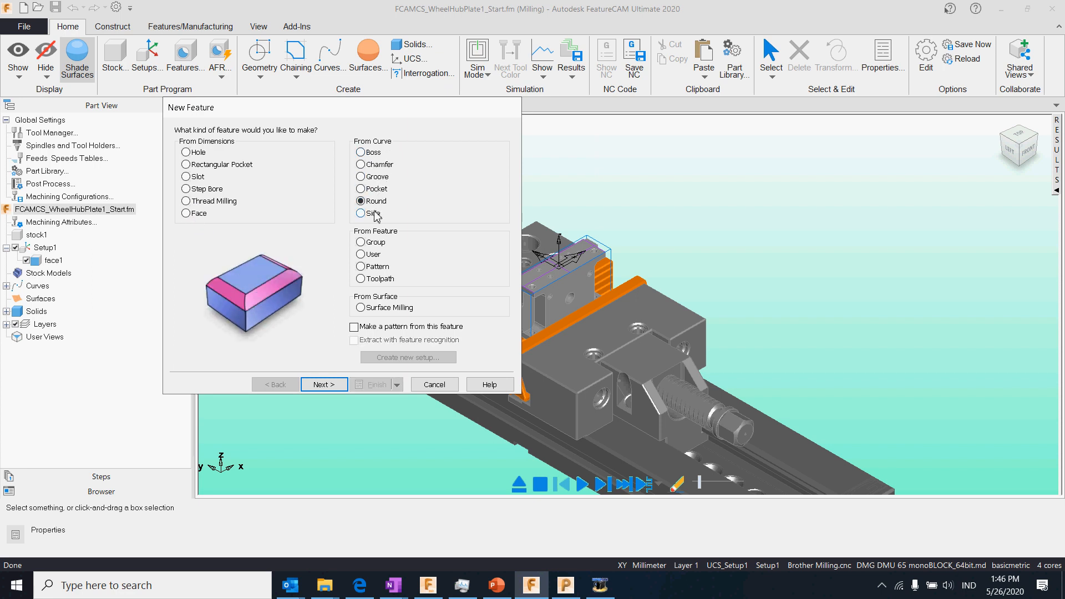
left_click(374, 216)
left_click(369, 245)
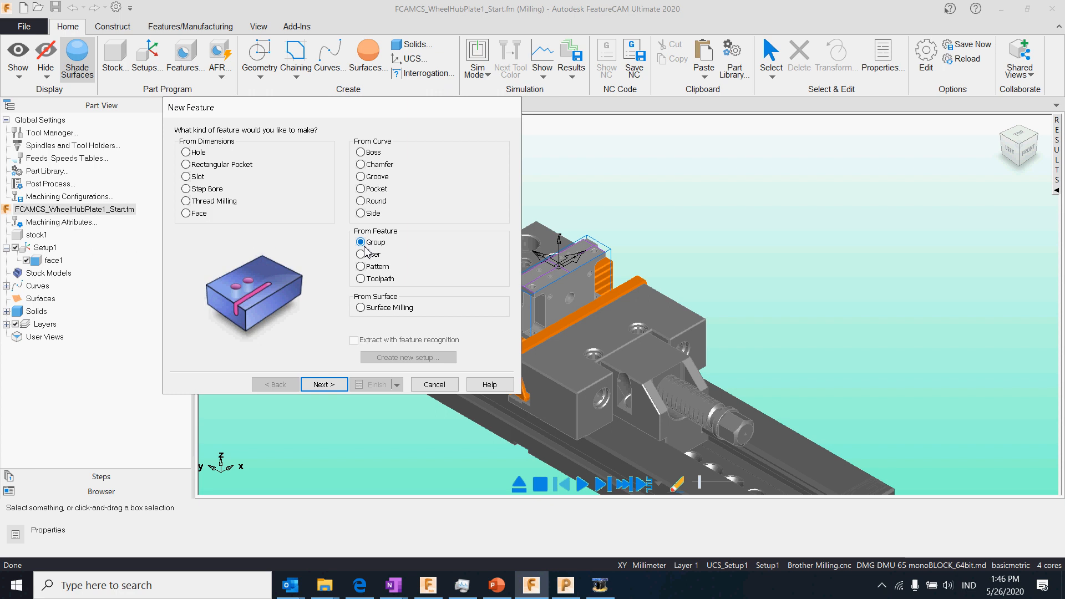
left_click(361, 308)
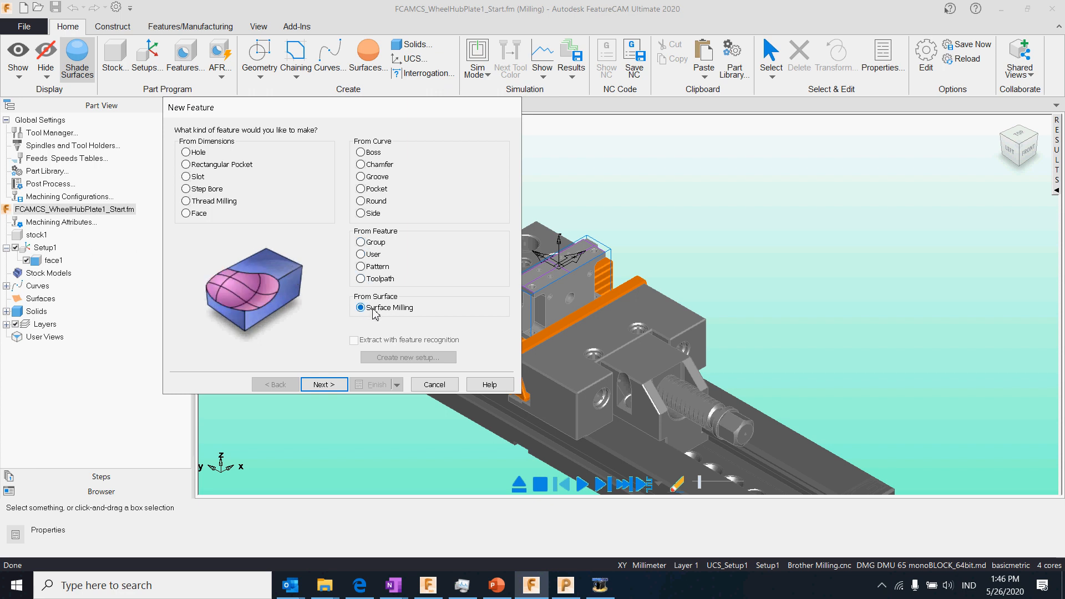
left_click(428, 385)
- Examine the Automatic Feature Recognition wizard's choice of solid, and cancel it without recognizing any features
left_click(220, 61)
left_click(231, 102)
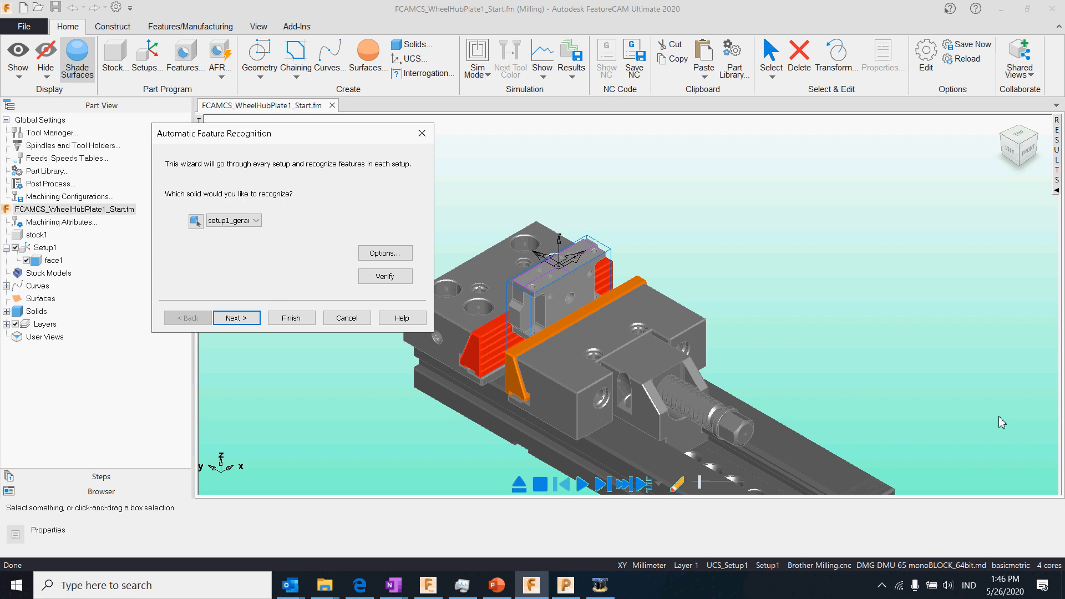
middle_click_drag(724, 397, 814, 382)
scroll(813, 382, "up", 2)
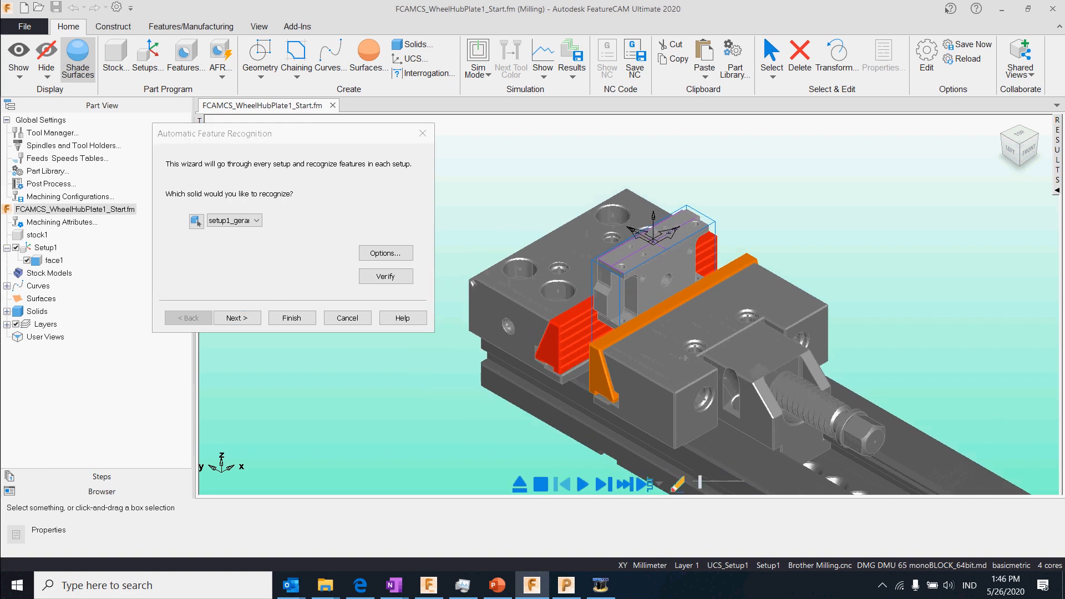
left_click(357, 322)
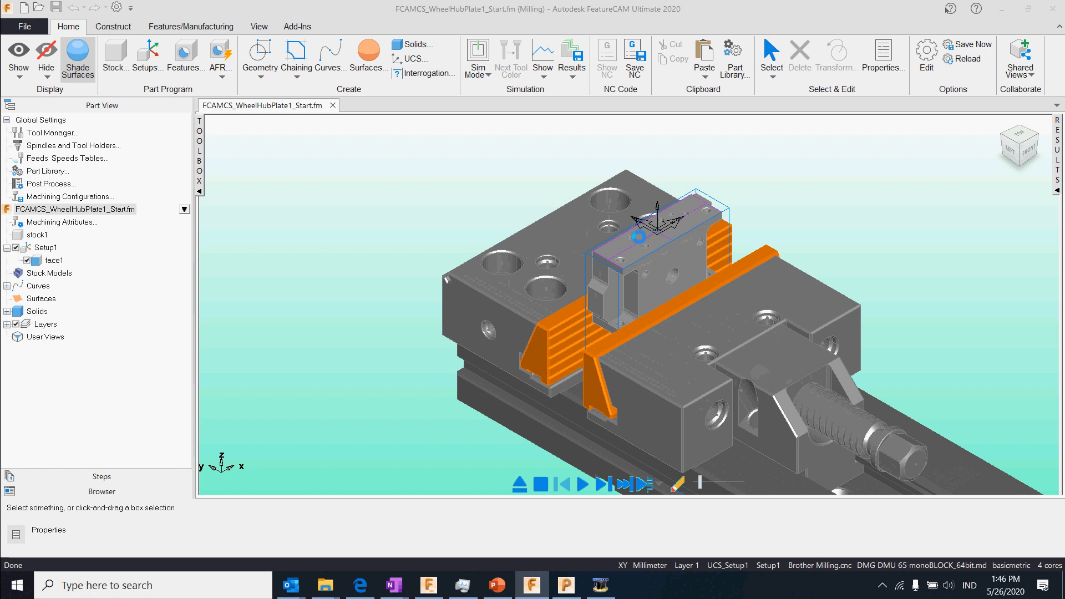
key("ctrl+r")
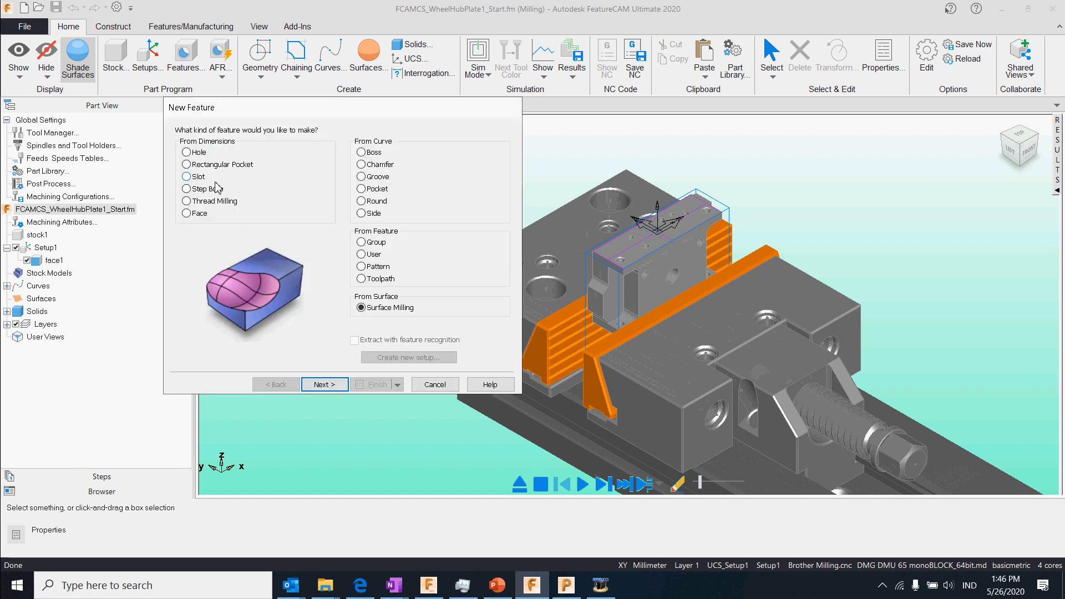
left_click(187, 213)
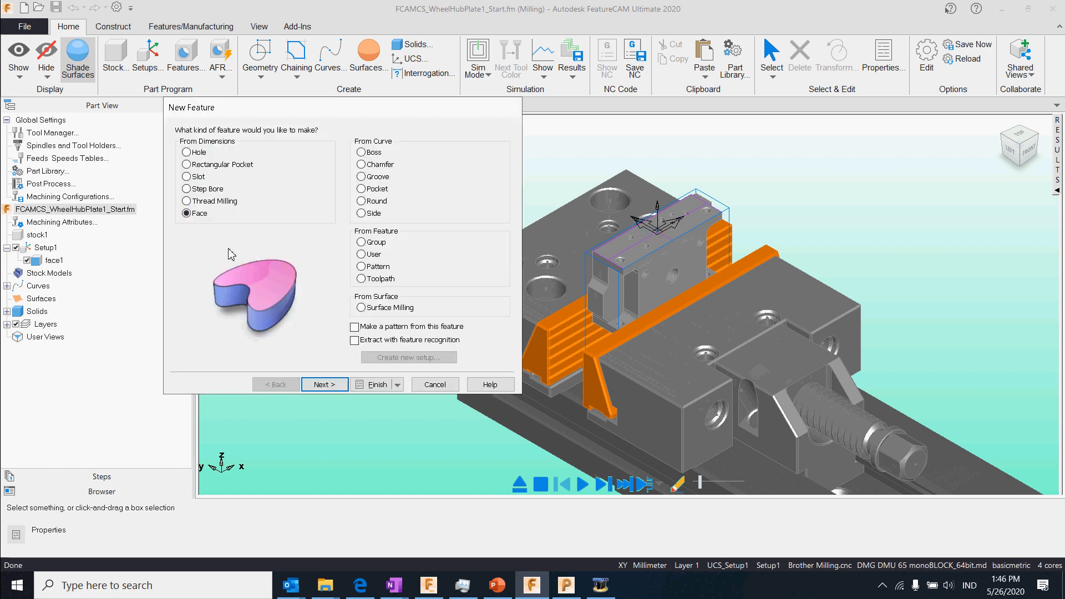
left_click(354, 340)
left_click(325, 384)
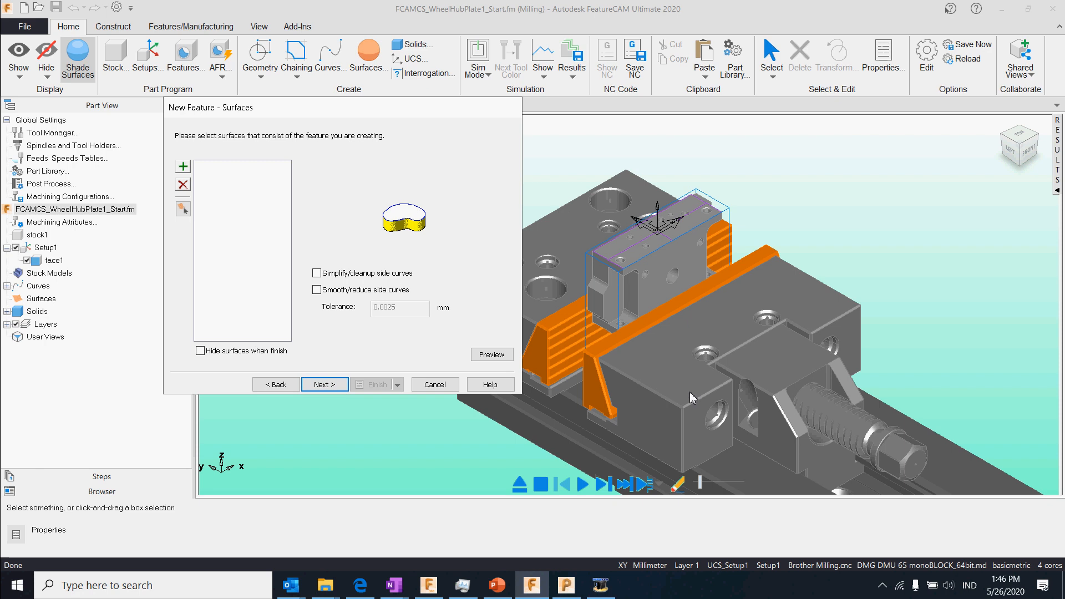
left_click(623, 249)
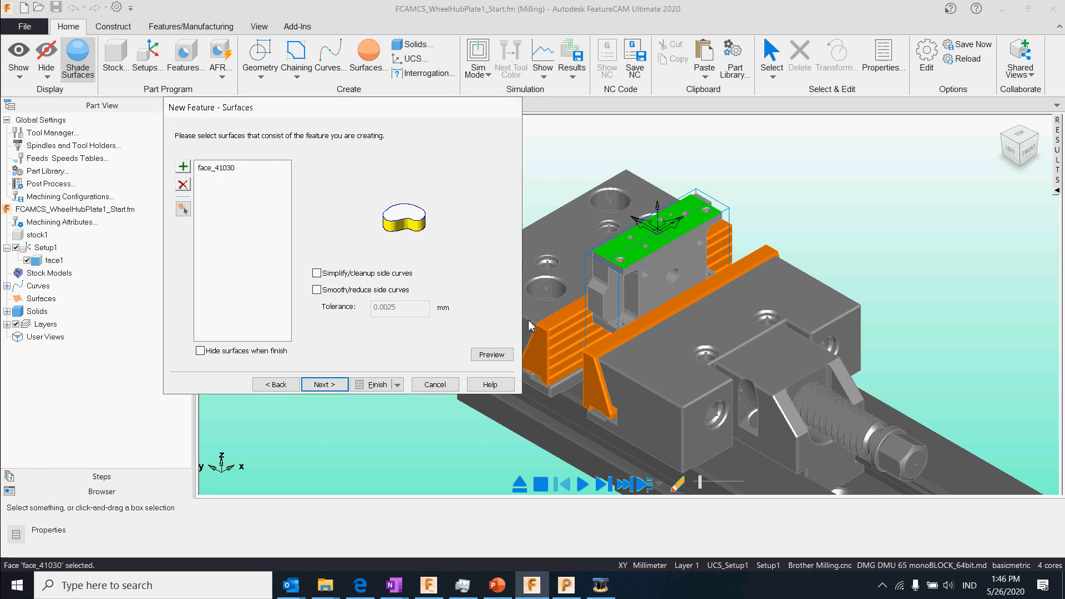
left_click(338, 388)
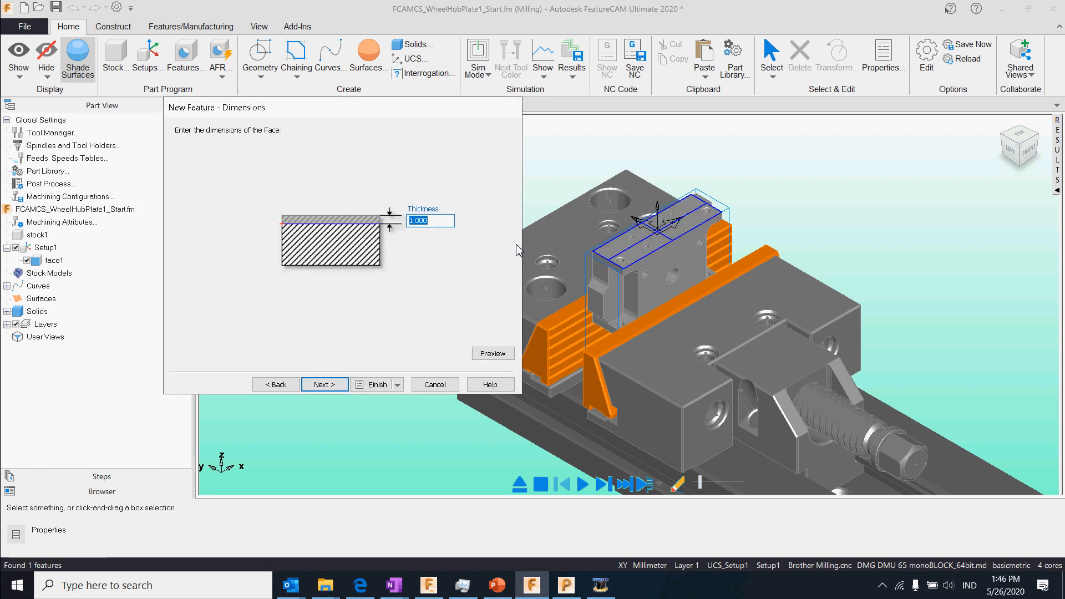
left_click(345, 385)
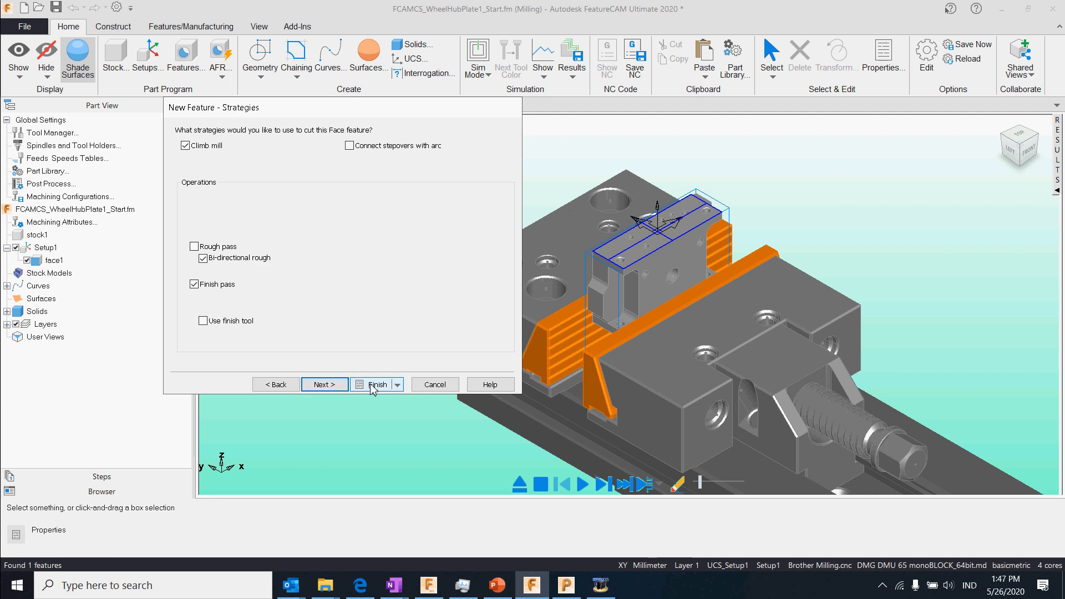
left_click(436, 386)
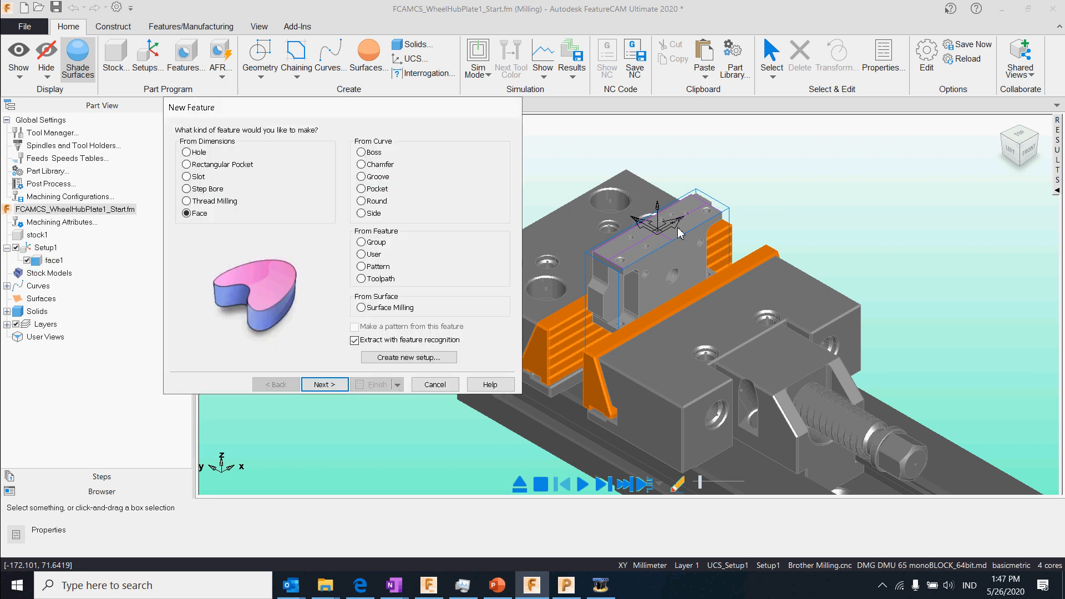
- Recognize and construct multiple holes with feature recognition, creating only the recognized holes along the top of the clamped part
left_click(186, 152)
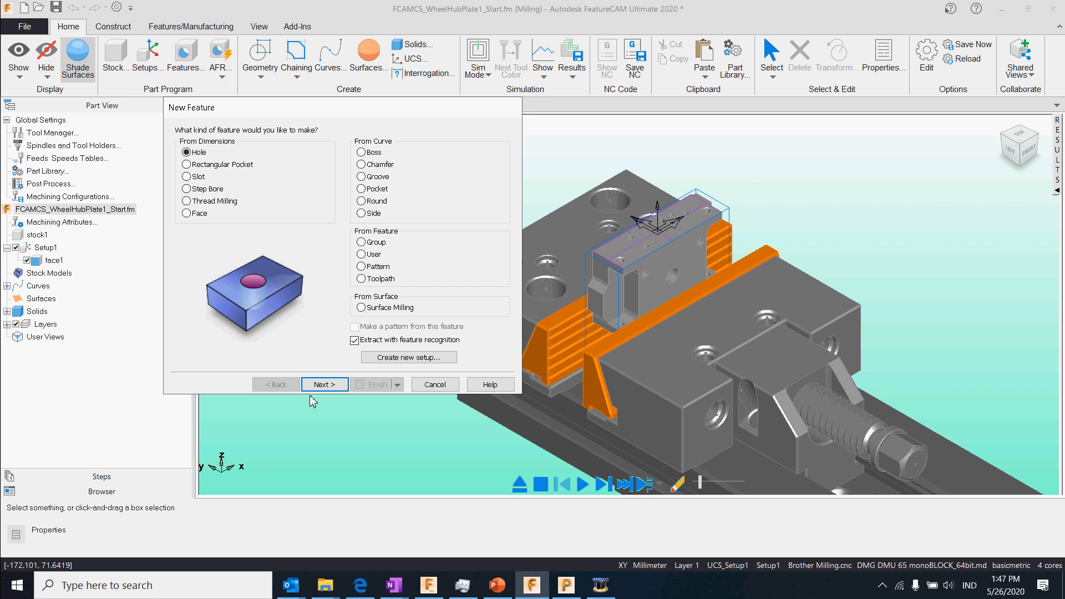
left_click(324, 384)
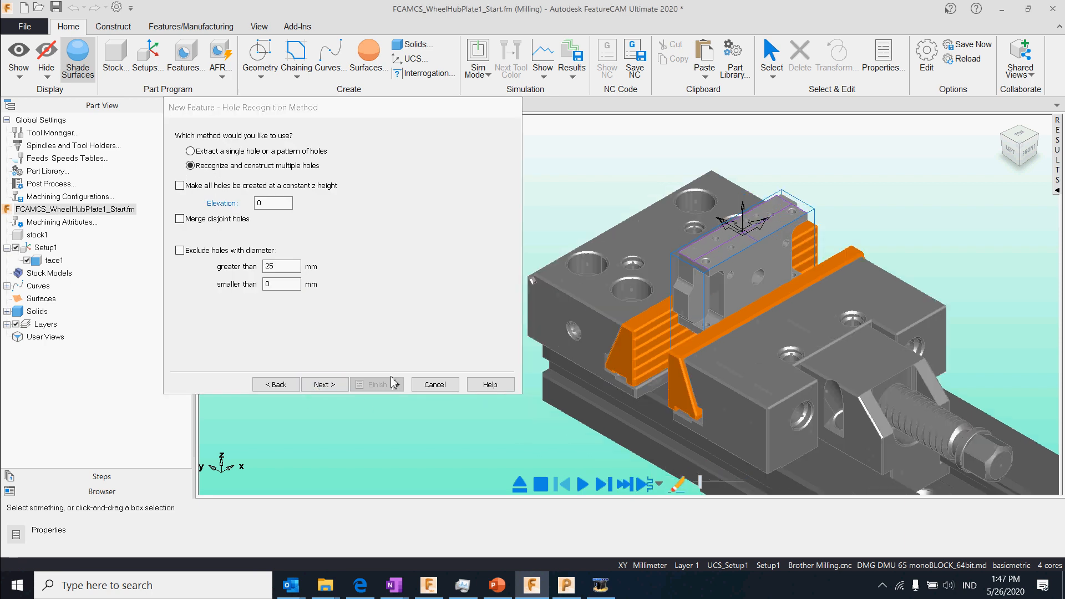
left_click(324, 384)
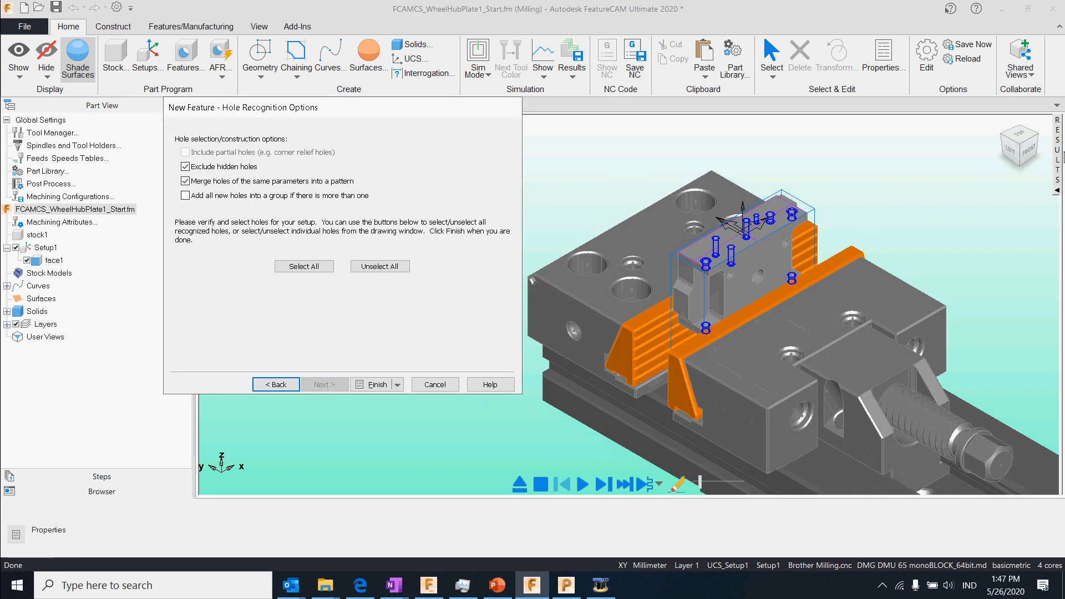
left_click(1030, 155)
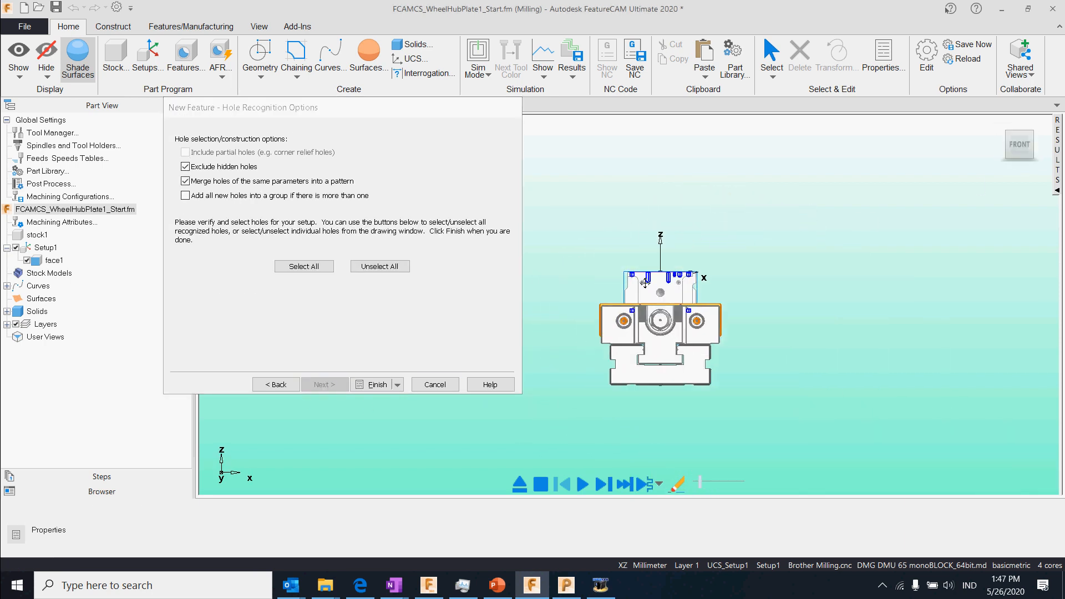
scroll(632, 266, "up", 5)
left_click(874, 340)
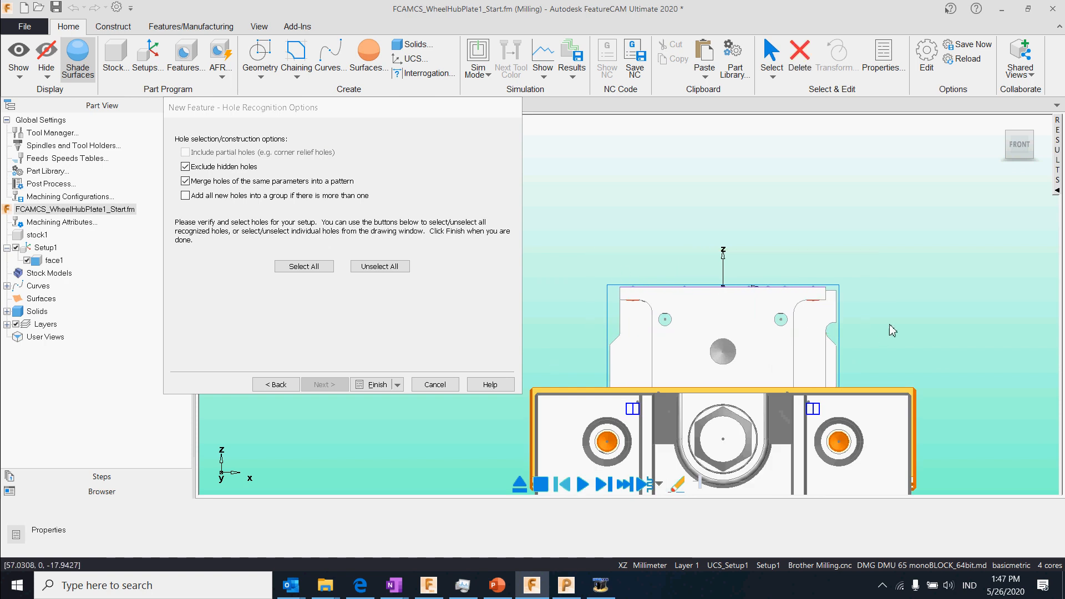
left_click(373, 392)
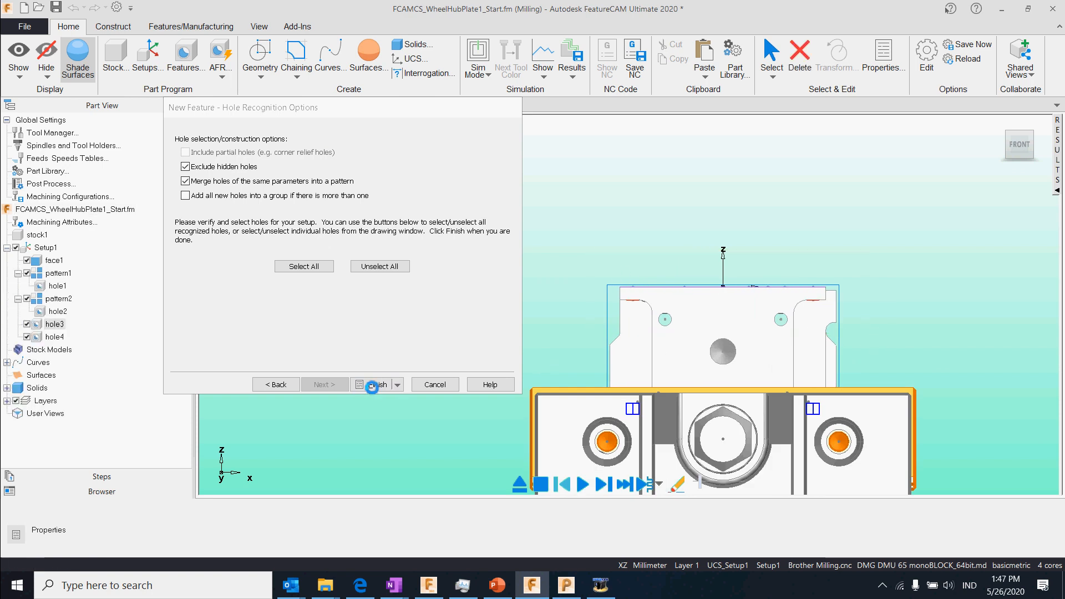
middle_click_drag(581, 297, 939, 407)
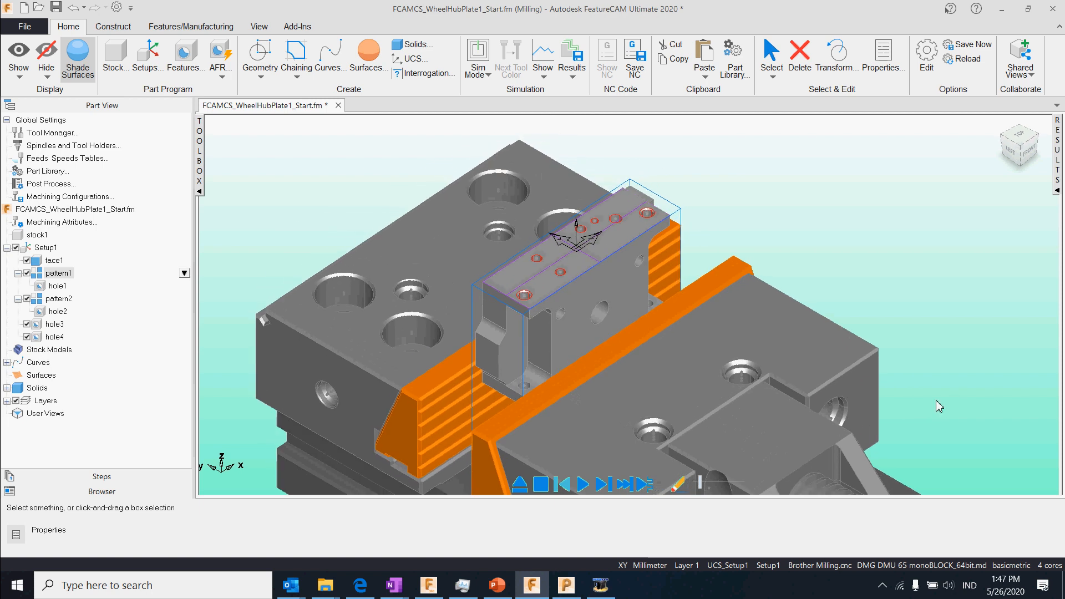
- Run the 3D machining simulation of Setup1 with an adjusted playback speed, and examine the machined stock in the vise
left_click(54, 260)
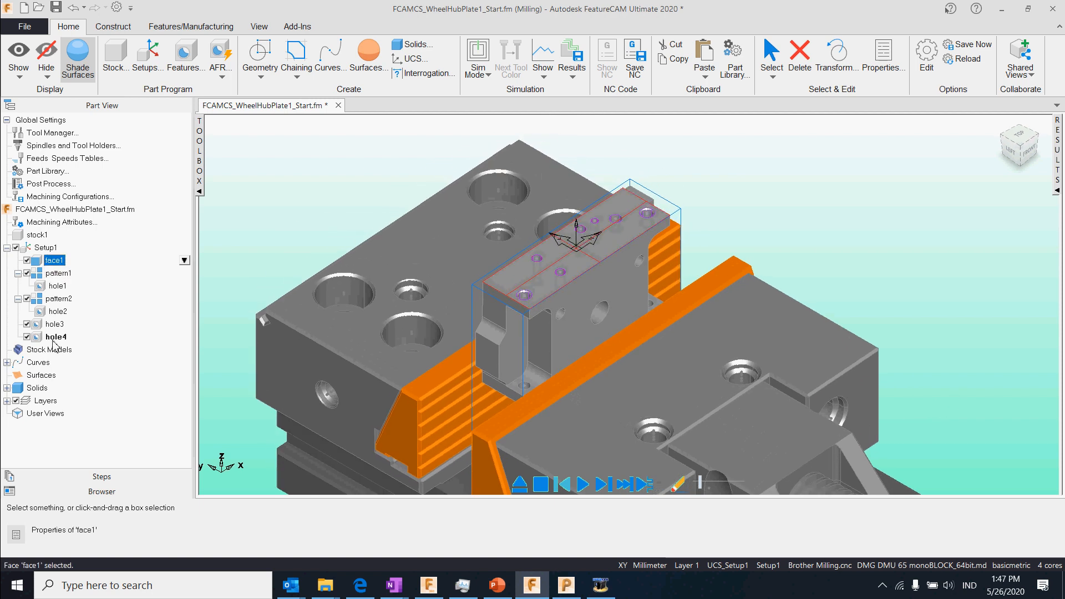
left_click(48, 249)
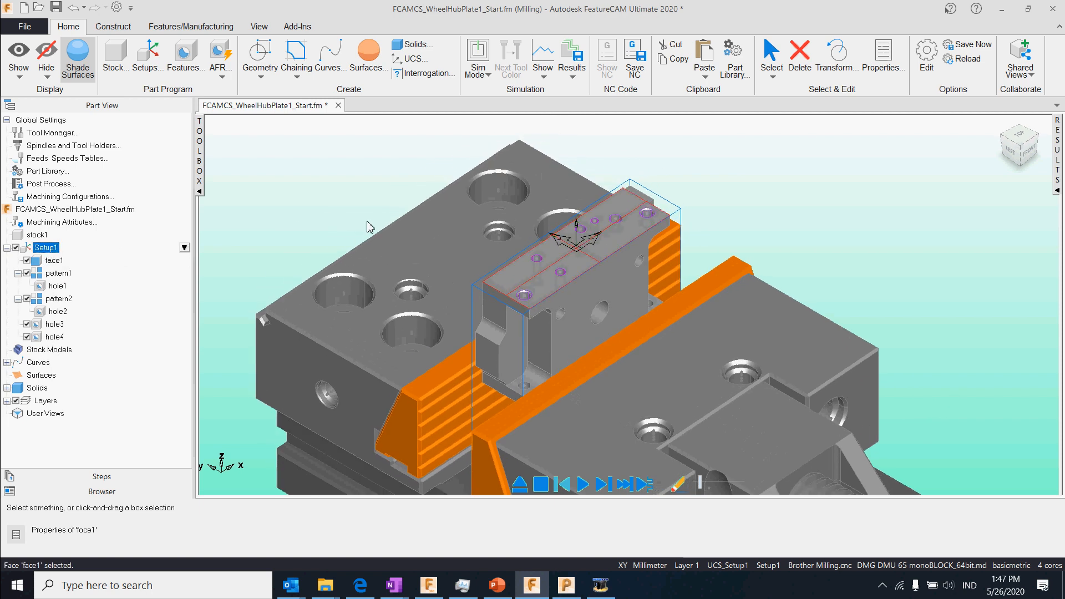
left_click(478, 69)
left_click(499, 150)
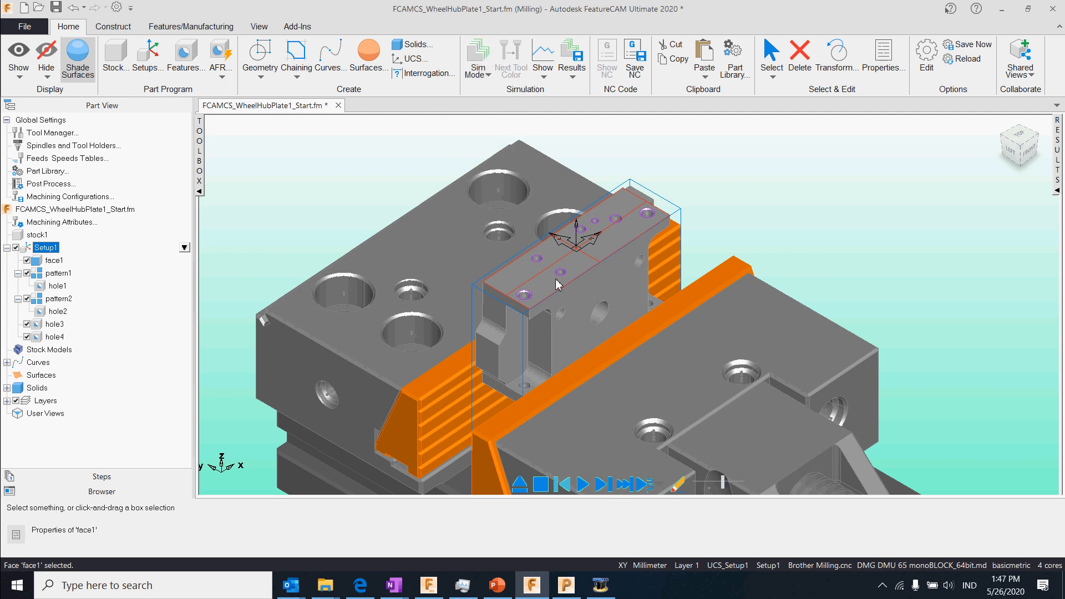
left_click_drag(722, 487, 712, 487)
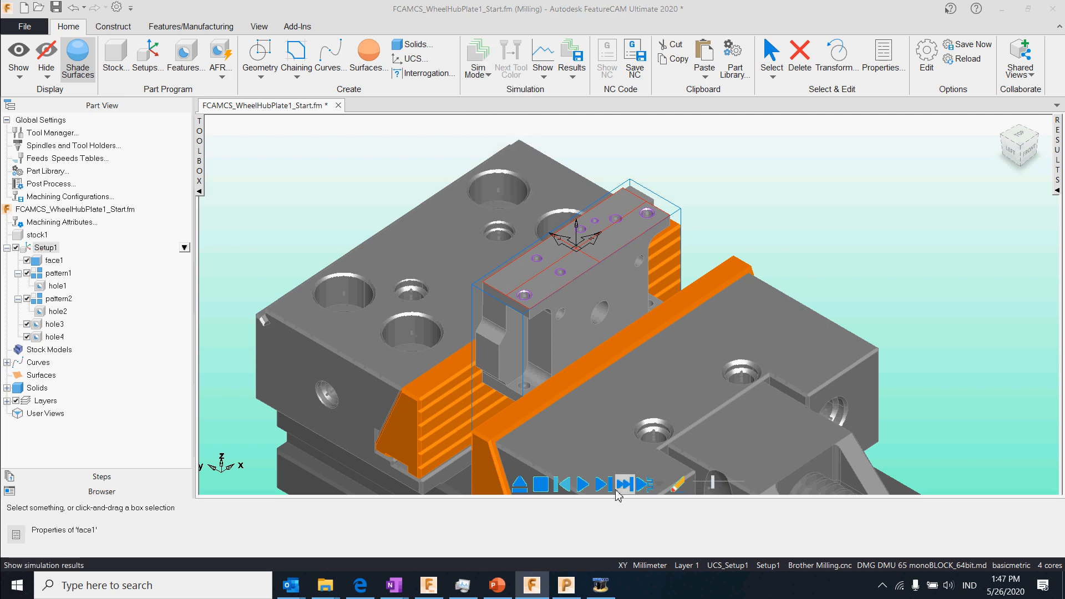
left_click(583, 486)
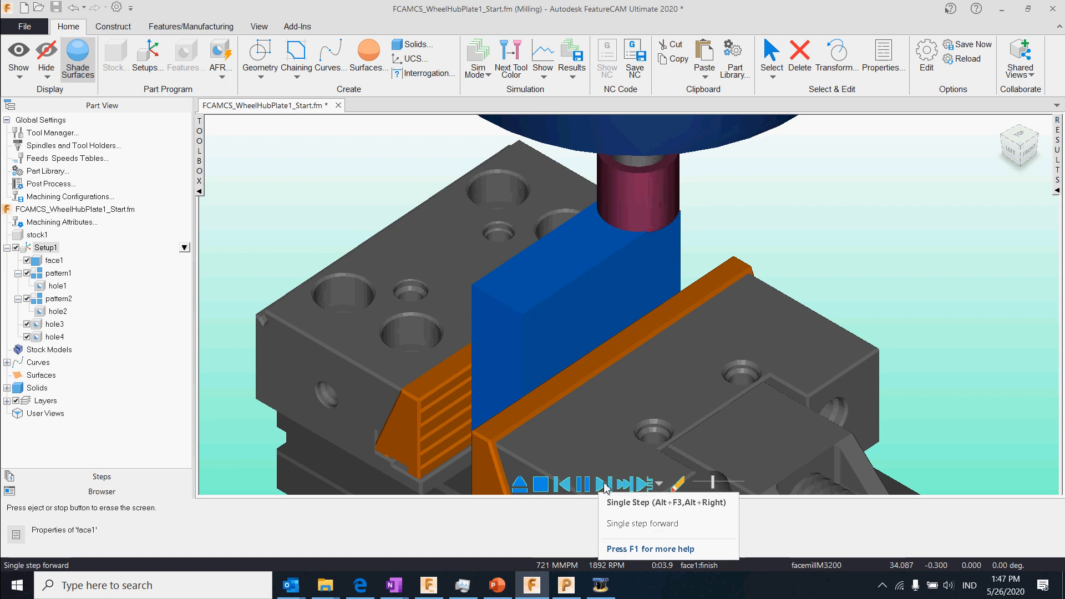
left_click_drag(713, 483, 717, 481)
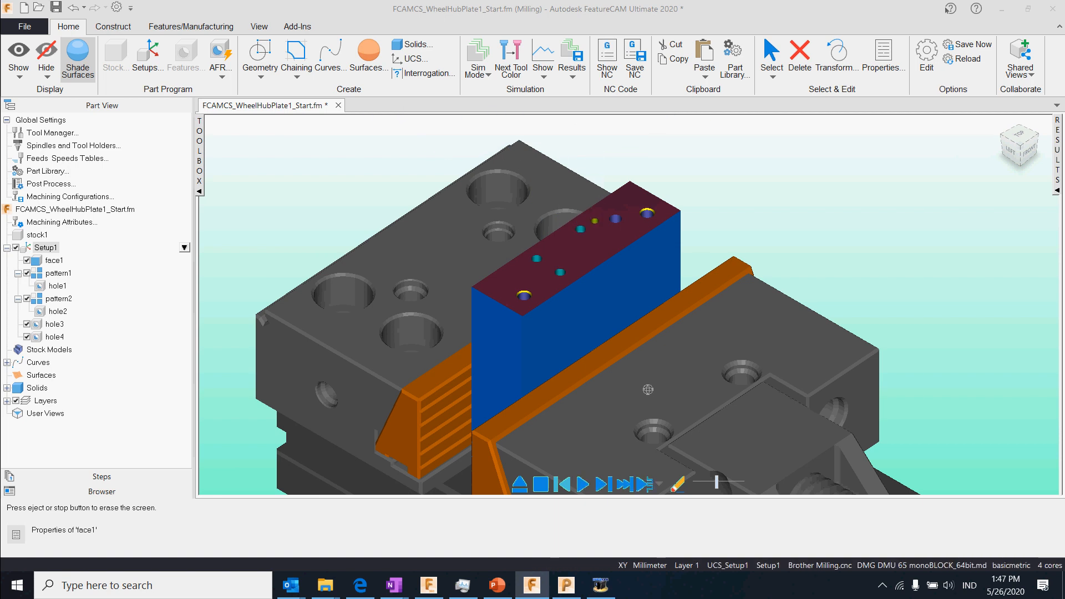
left_click_drag(579, 306, 590, 332)
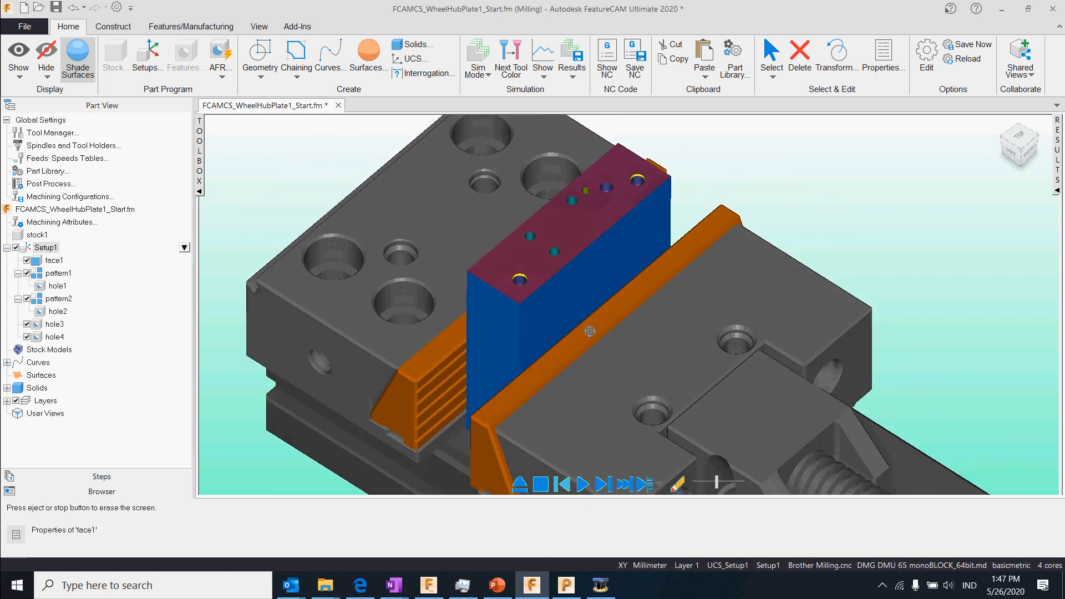
- Examine the operation list, the manufacturing details with the machining time, and the NC code for Setup1
left_click(1057, 190)
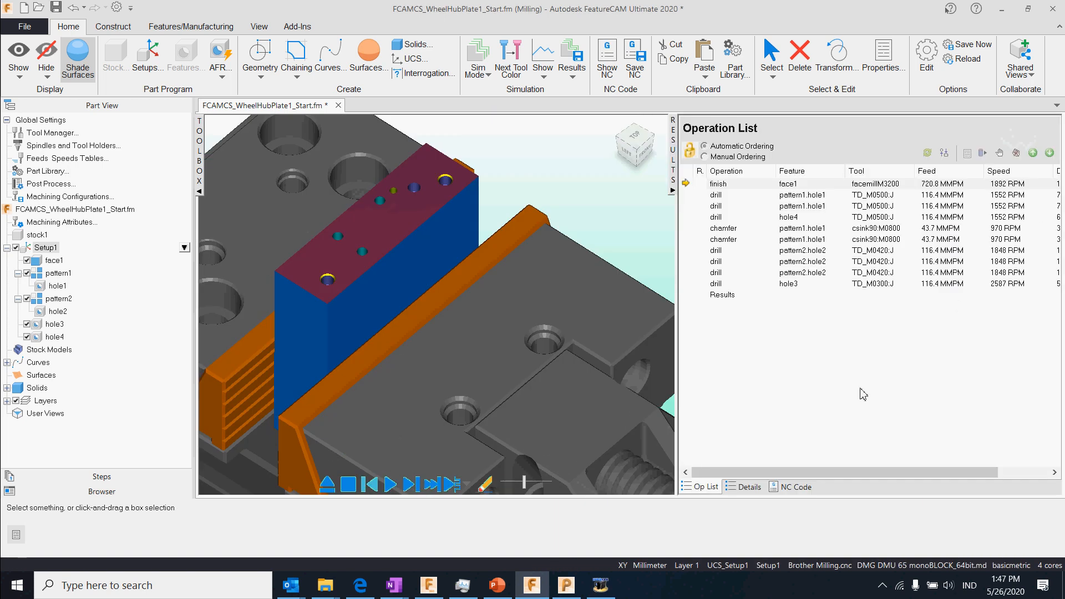
left_click(745, 488)
left_click_drag(711, 226, 678, 226)
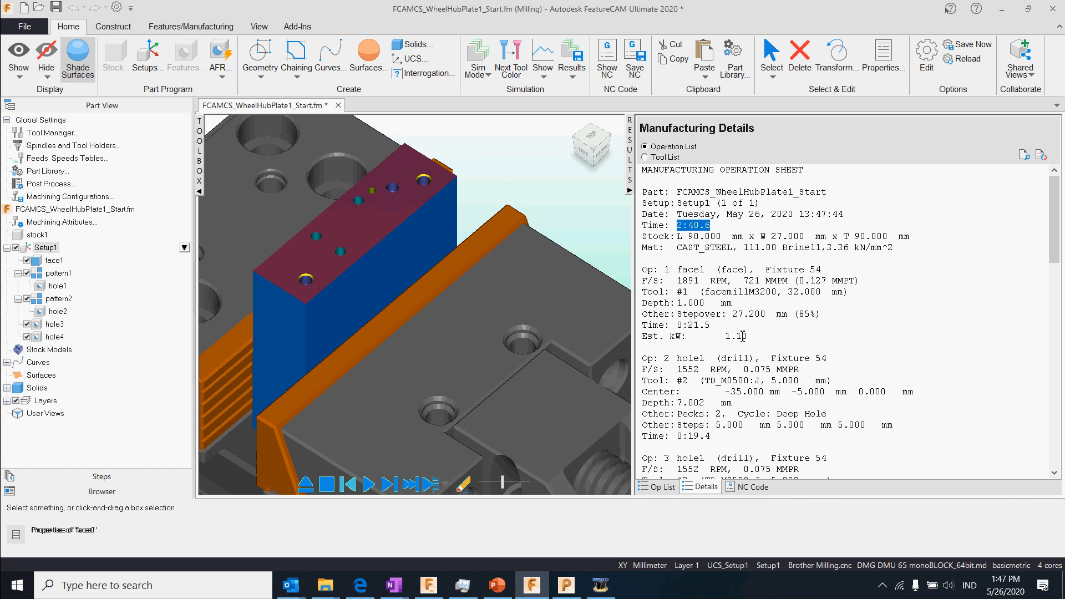
left_click(752, 487)
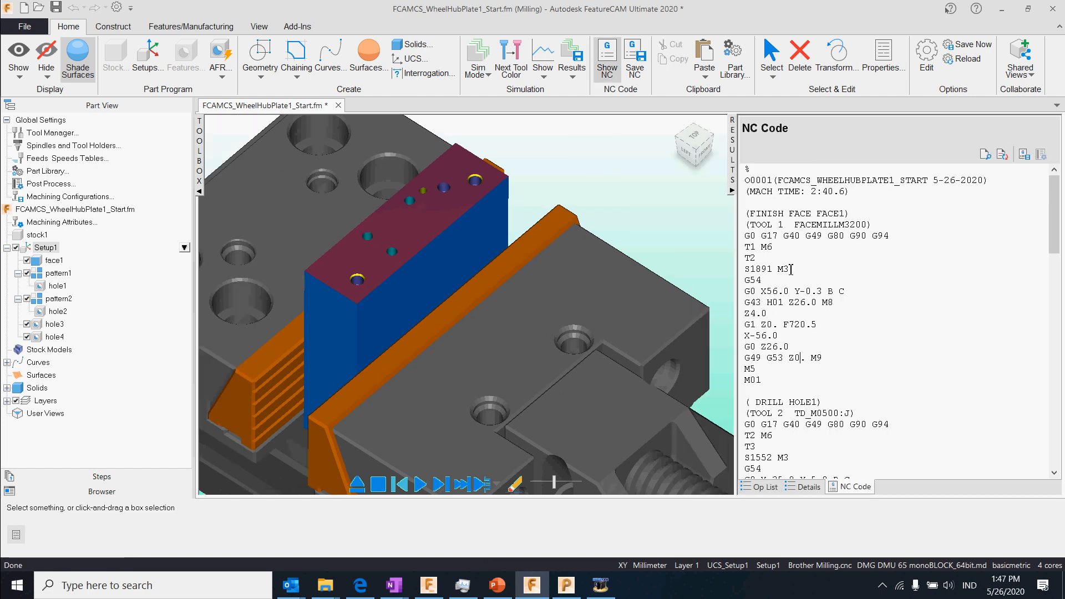
scroll(790, 269, "down", 10)
scroll(790, 269, "up", 5)
scroll(437, 274, "down", 5)
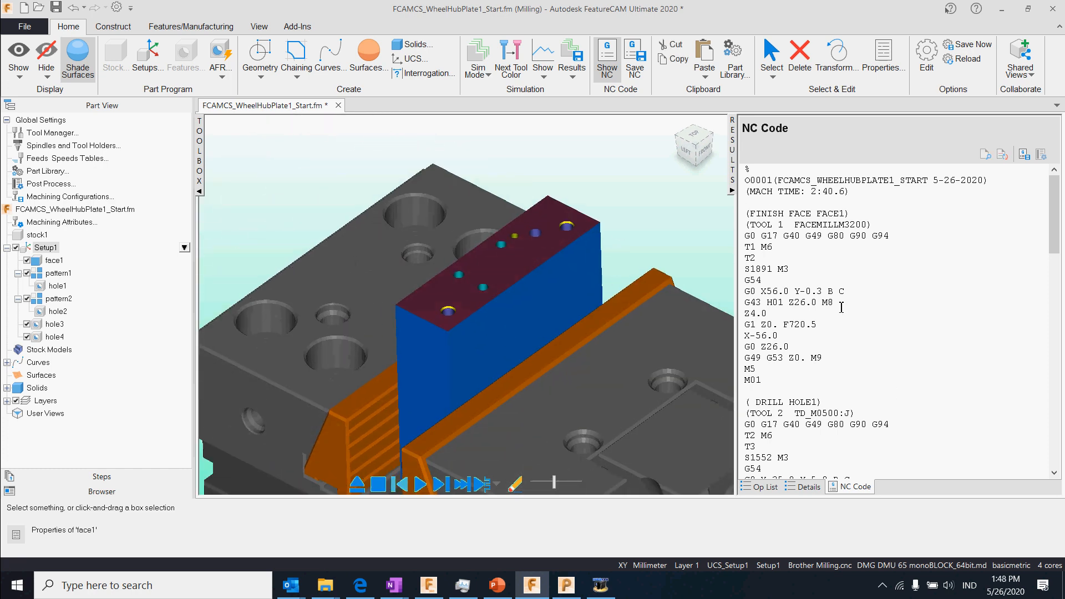
left_click(732, 189)
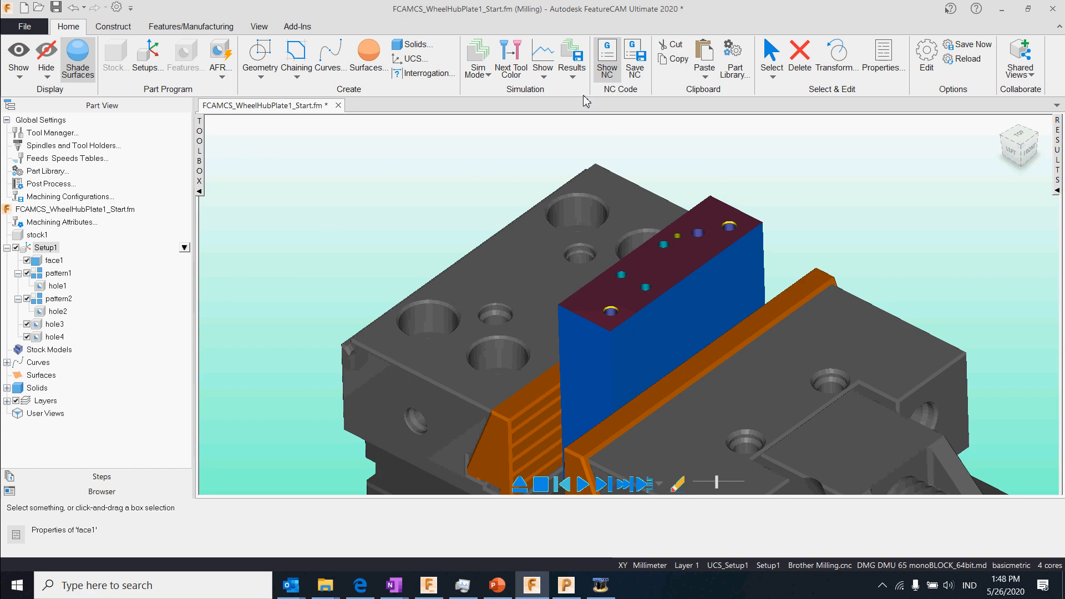
- Save the simulation results as an STL file in the STOCK FILE1 directory, and stop the simulation
left_click(572, 63)
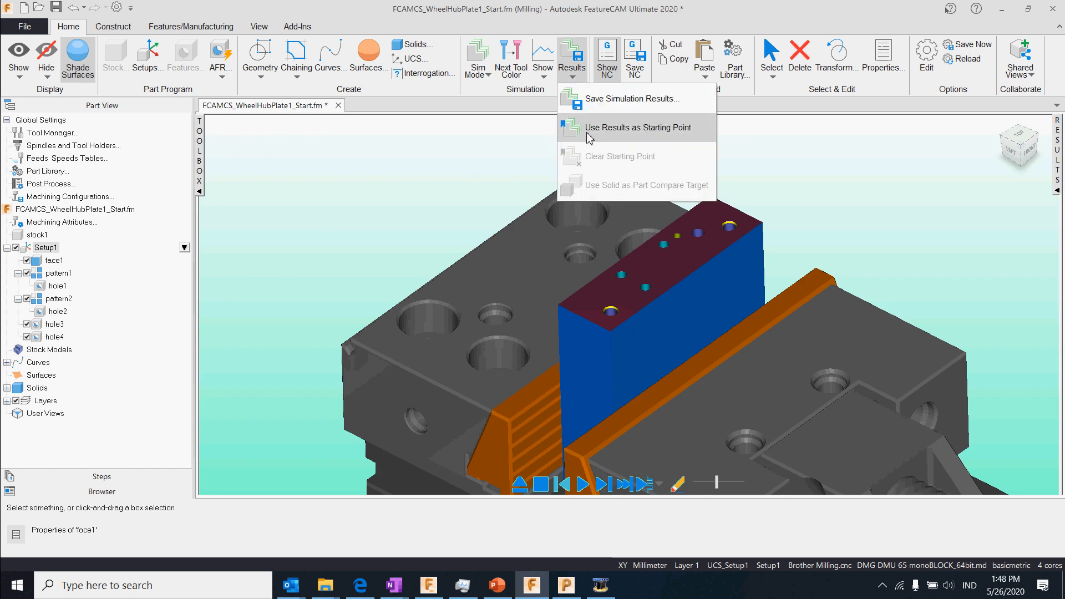
left_click(611, 106)
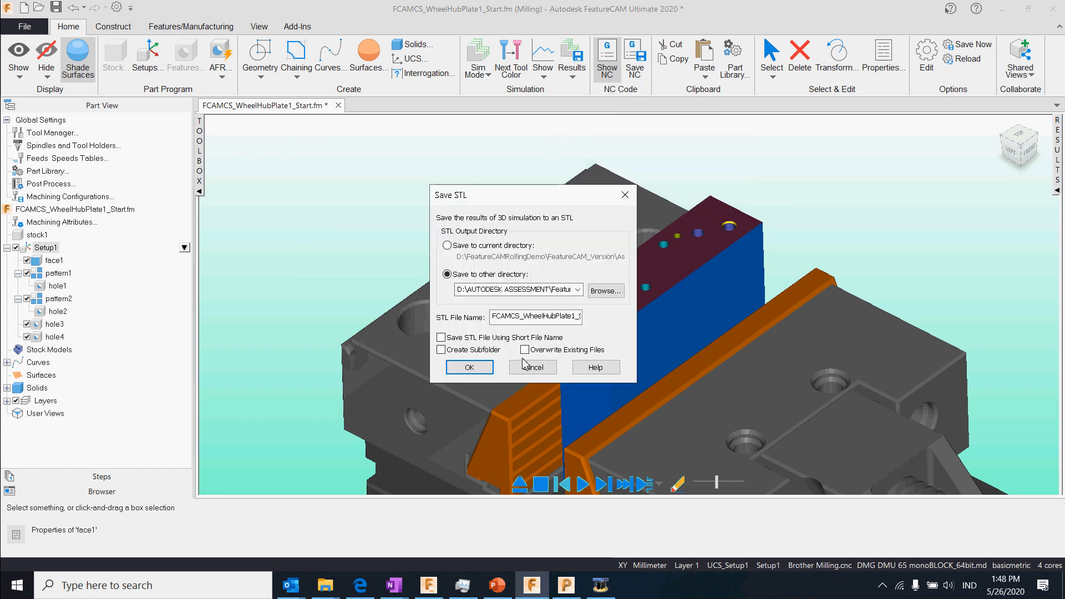
left_click(469, 368)
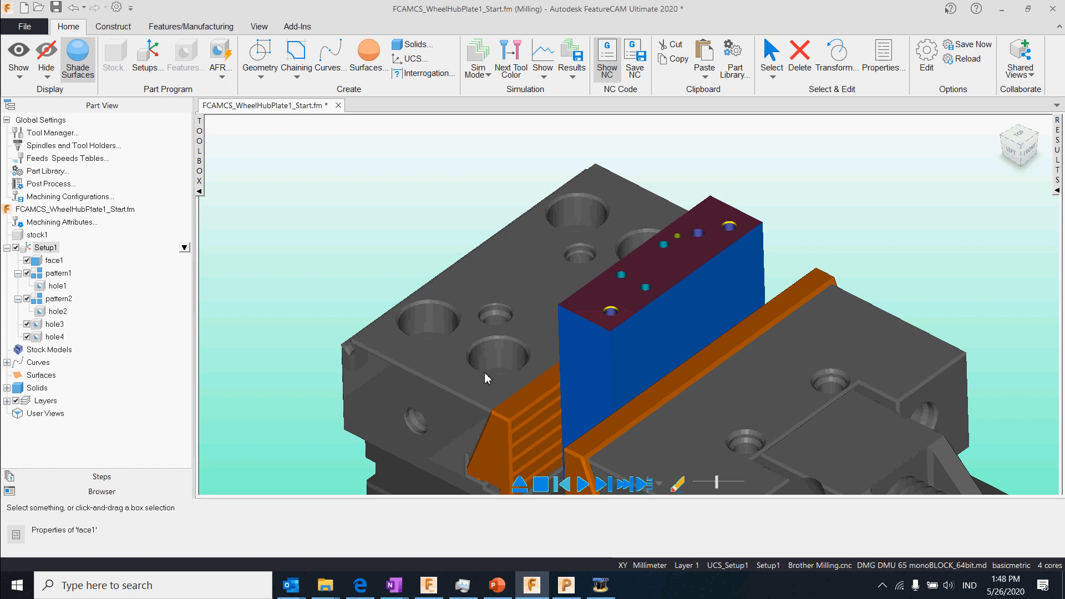
left_click(475, 338)
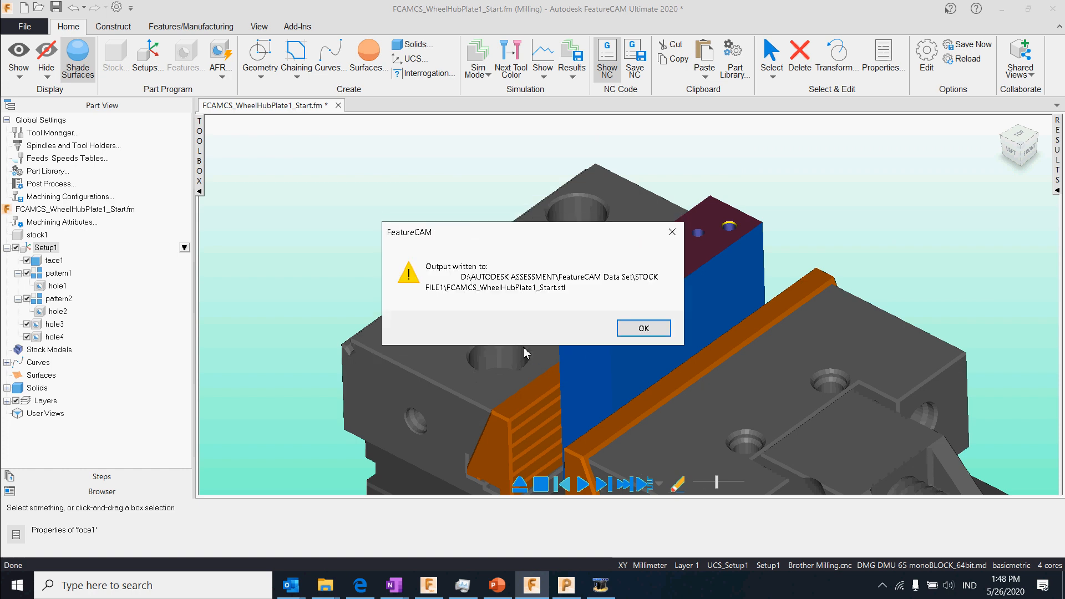
left_click(632, 329)
left_click(541, 484)
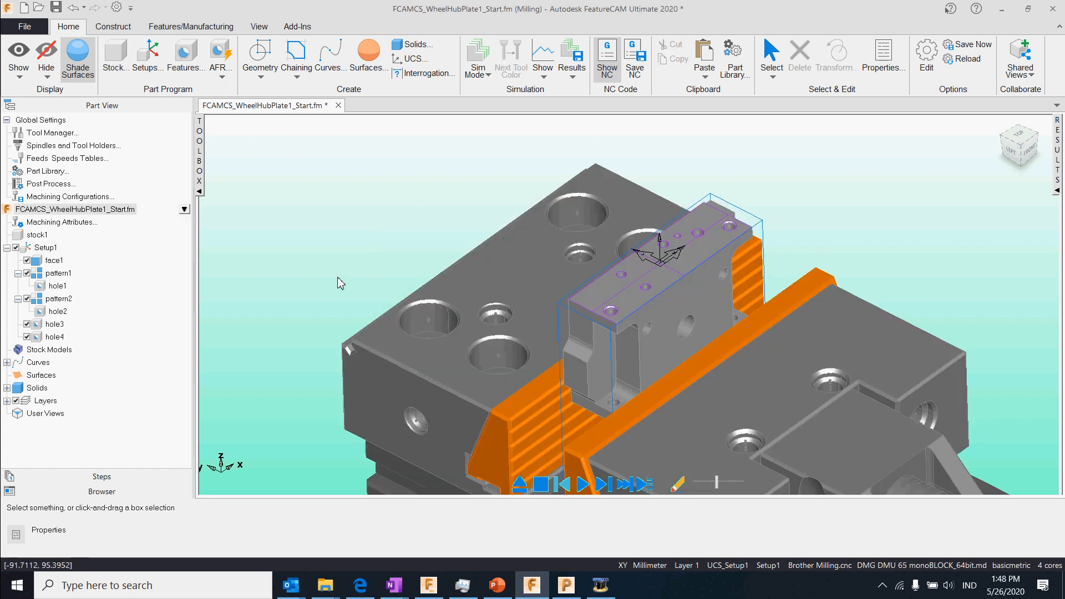
- Open FCAMCS_WheelHubPlate2_Start.fm from the Part 2 section of the demo page, and show its setups and features
left_click(102, 492)
scroll(146, 436, "down", 3)
left_click(79, 360)
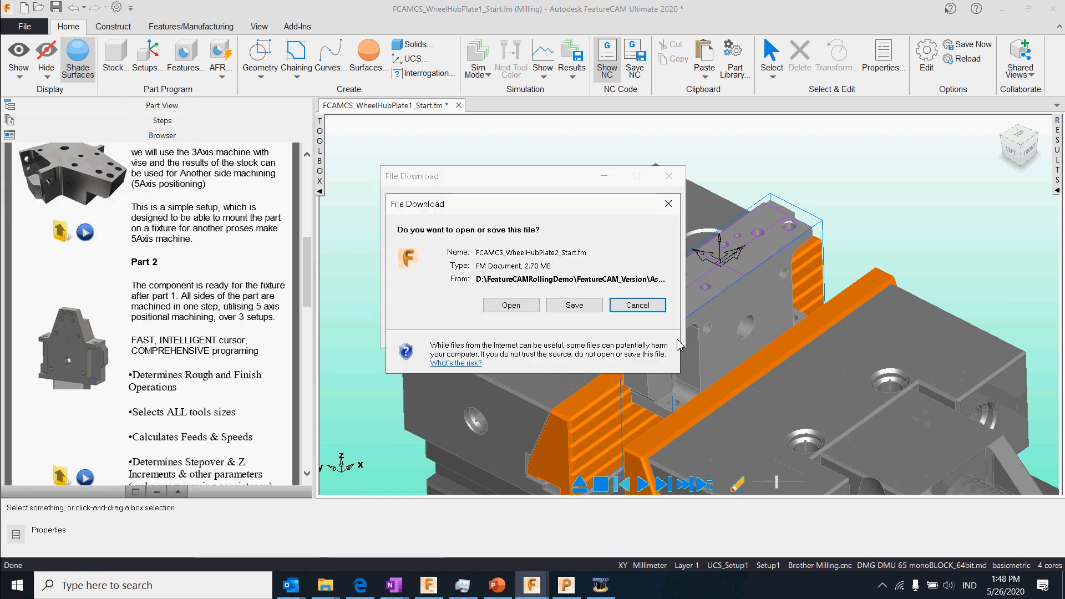
left_click(537, 310)
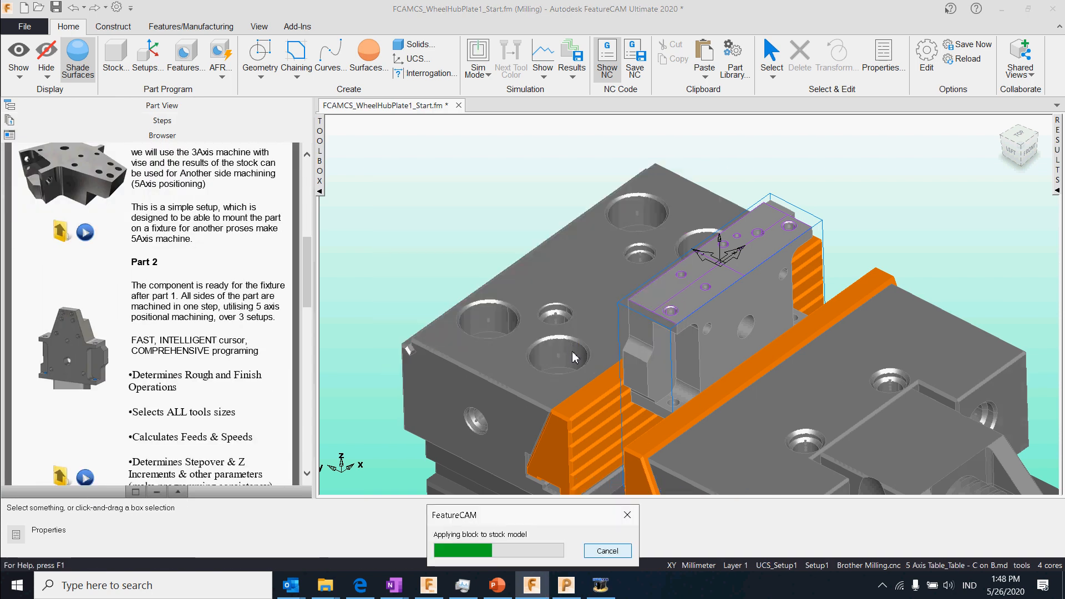
middle_click_drag(737, 473, 671, 356, "shift")
scroll(593, 350, "down", 3)
mouse_move(638, 418)
middle_mouse_down()
mouse_move(896, 391)
mouse_move(639, 369)
middle_mouse_up()
middle_click_drag(789, 197, 676, 313, "shift")
middle_click_drag(583, 212, 553, 232)
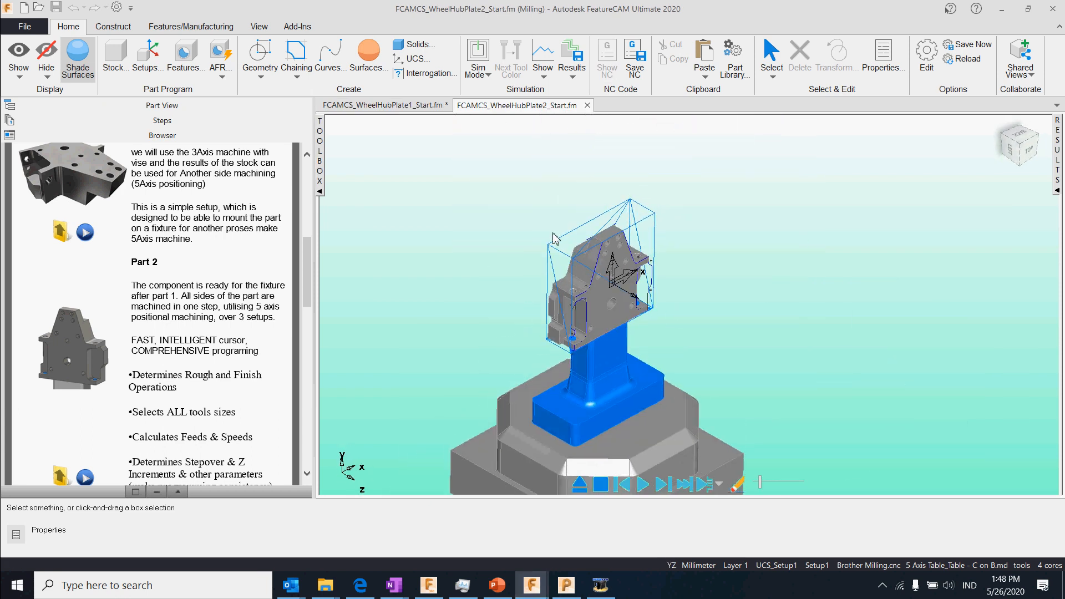
left_click(195, 107)
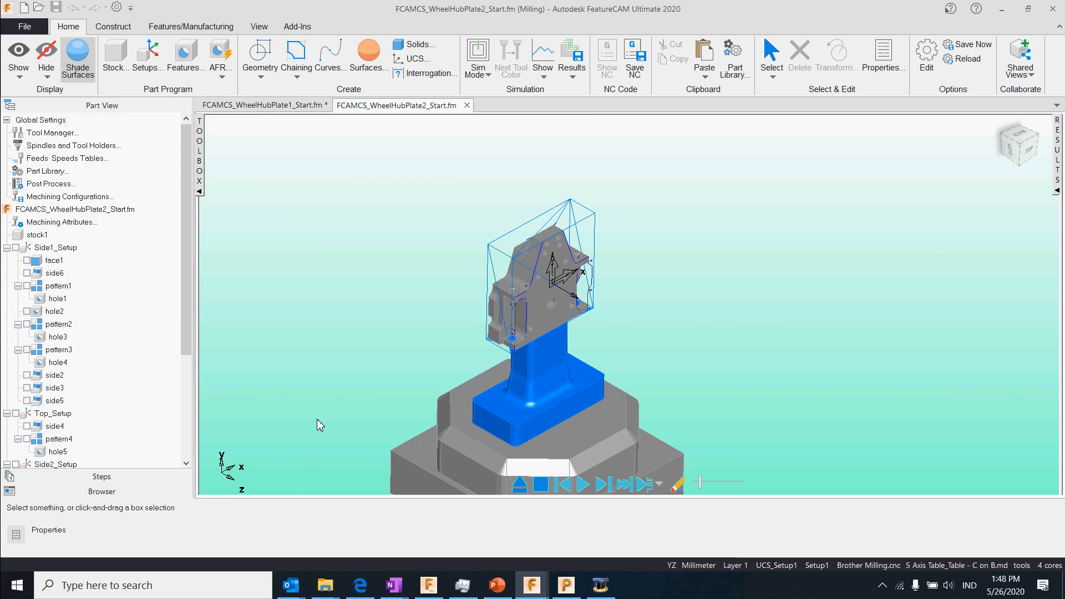
- Select the stock_from_stage_1 STL in the part tree and examine its geometry around the holes at the fixture
scroll(63, 433, "down", 3)
double_click(30, 454)
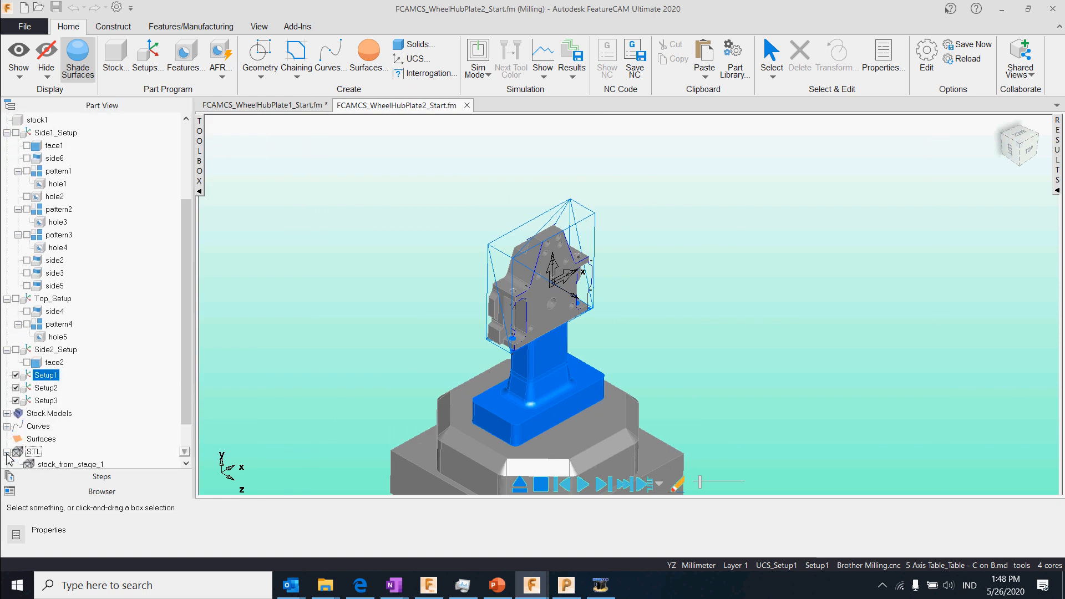
left_click(70, 466)
right_click(71, 466)
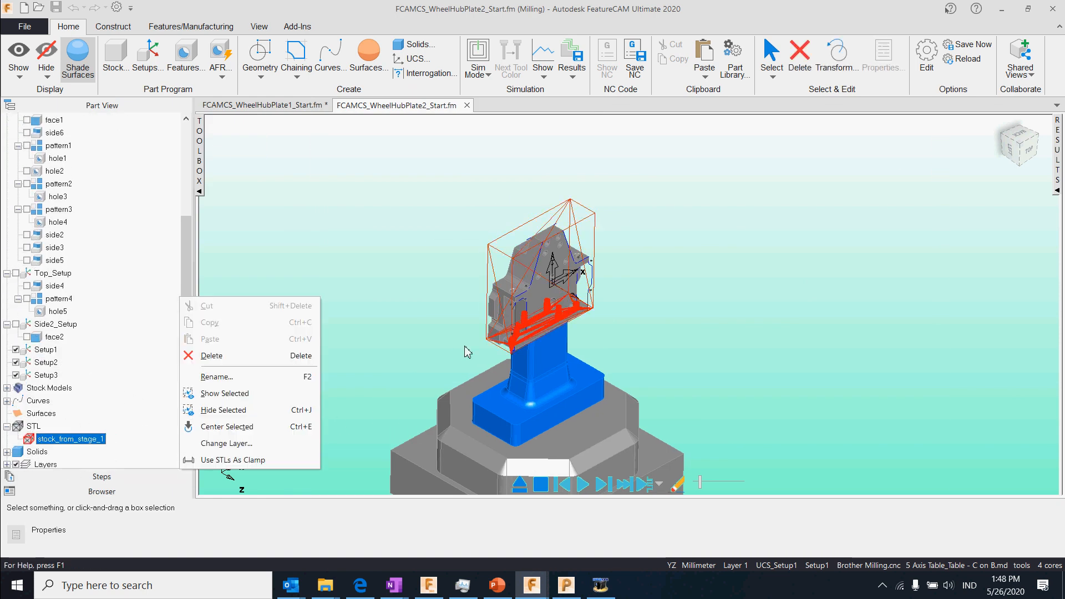
middle_click_drag(561, 343, 506, 303)
scroll(506, 308, "up", 5)
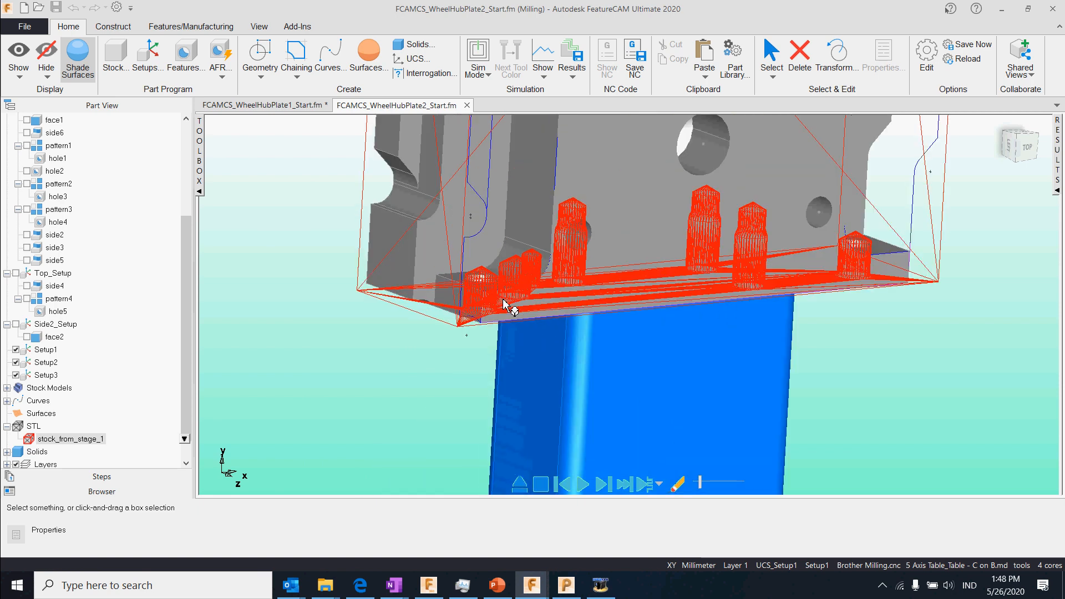
middle_click_drag(722, 356, 802, 261)
scroll(89, 231, "up", 4)
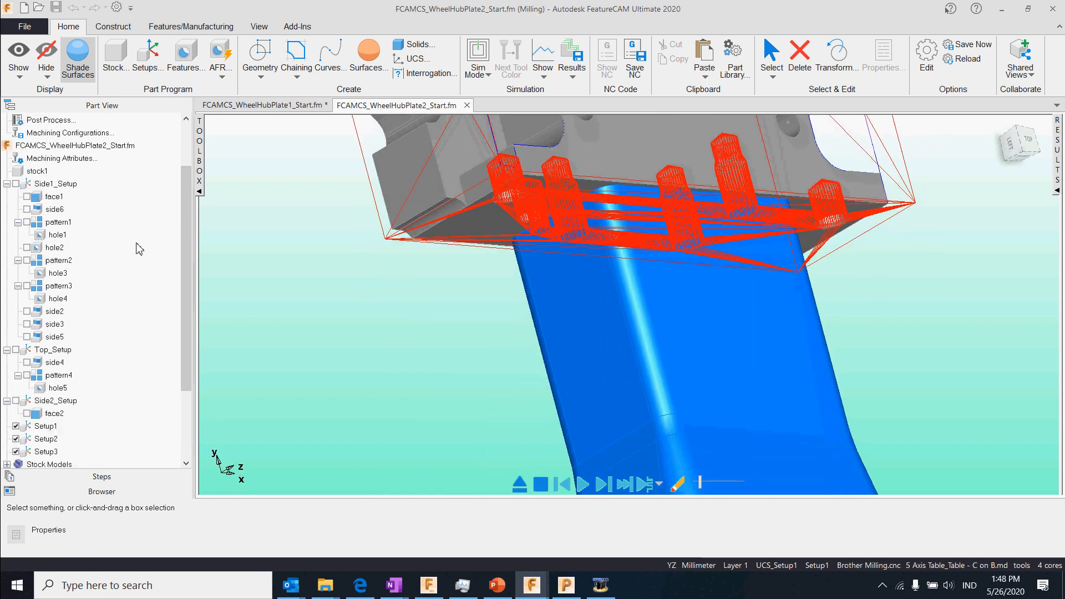
- Assign stock_from_stage_1 as the user-defined stock solid of stock1, and deselect everything
left_click(41, 237)
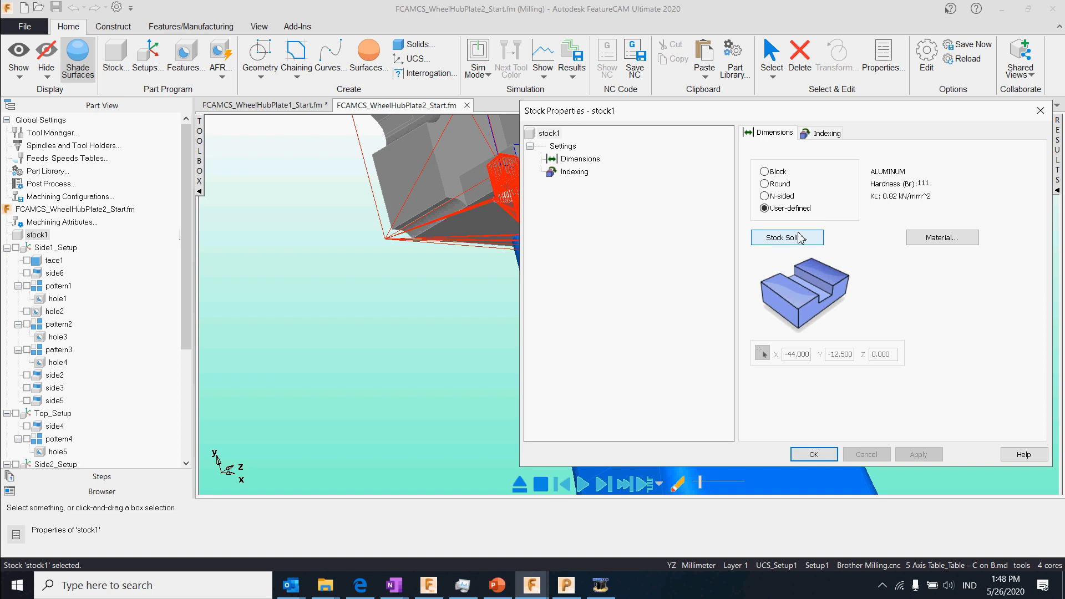
left_click(805, 239)
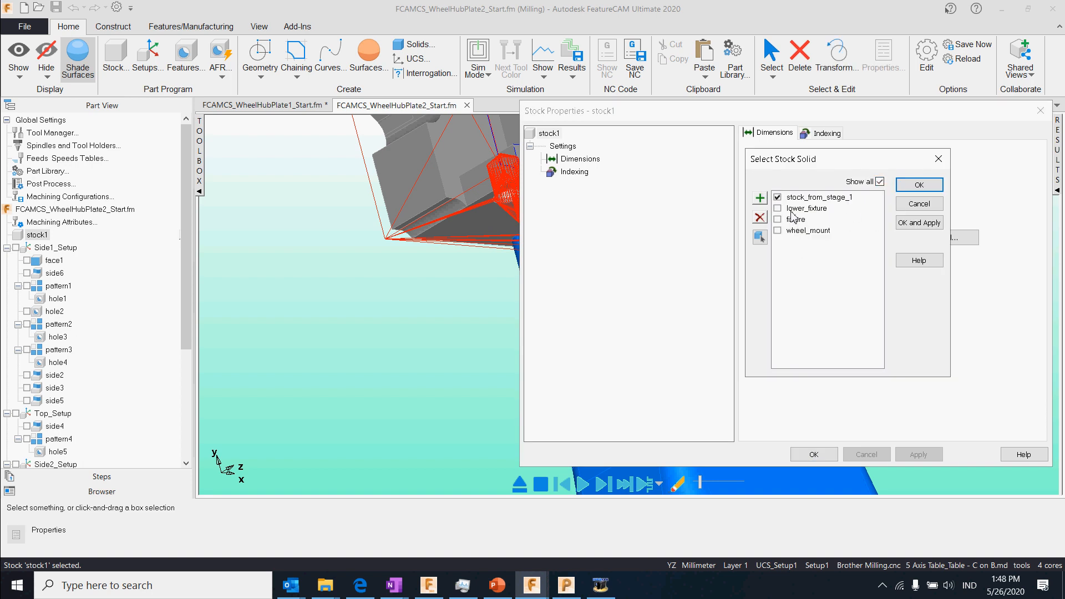
left_click(919, 185)
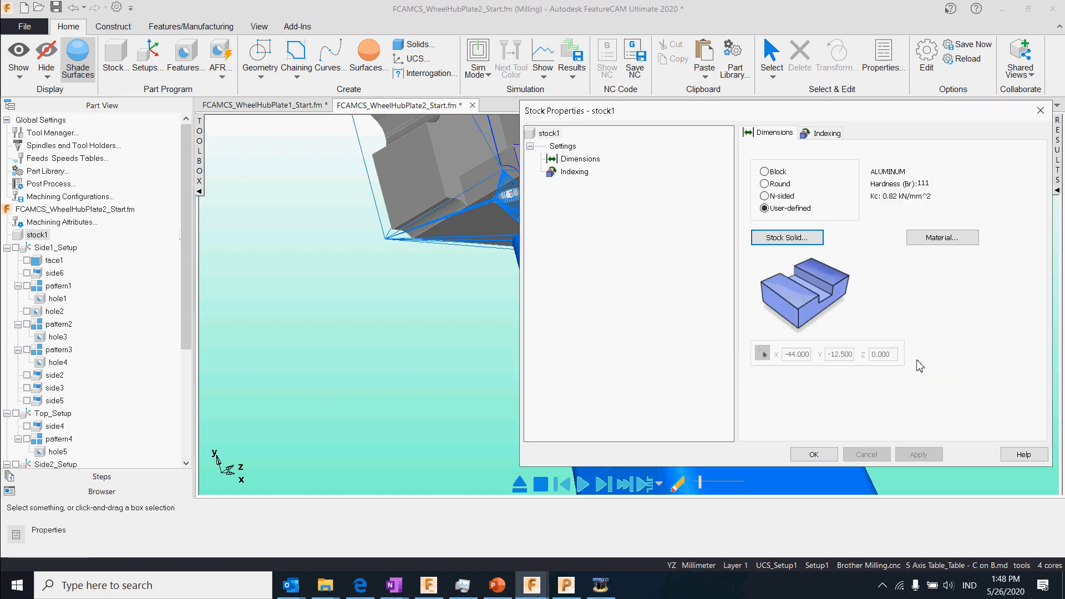
left_click(814, 455)
middle_click_drag(512, 241, 550, 333, "shift")
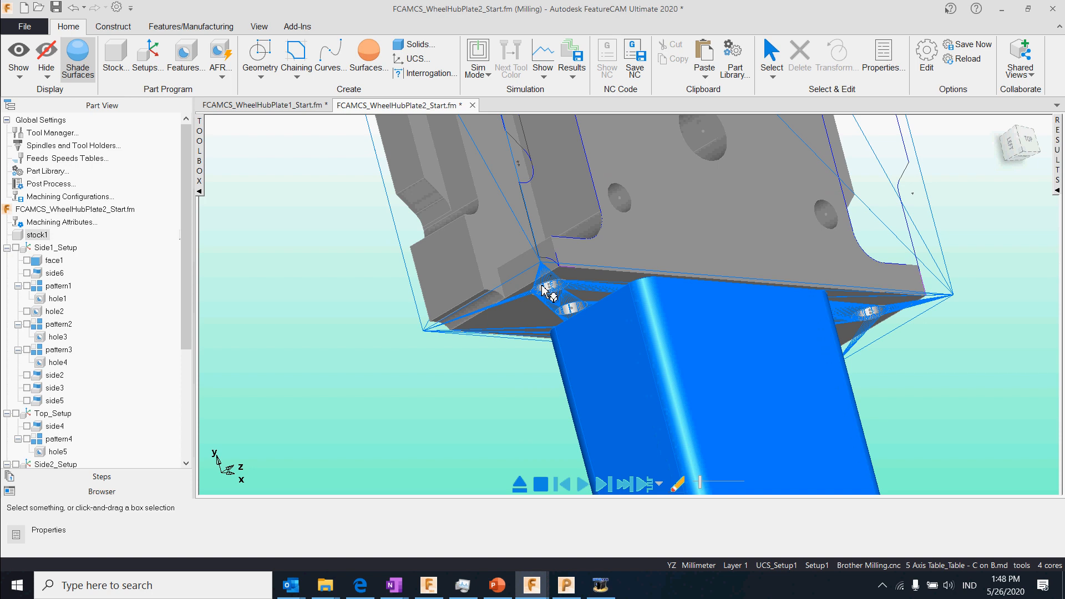
middle_click_drag(583, 286, 837, 367)
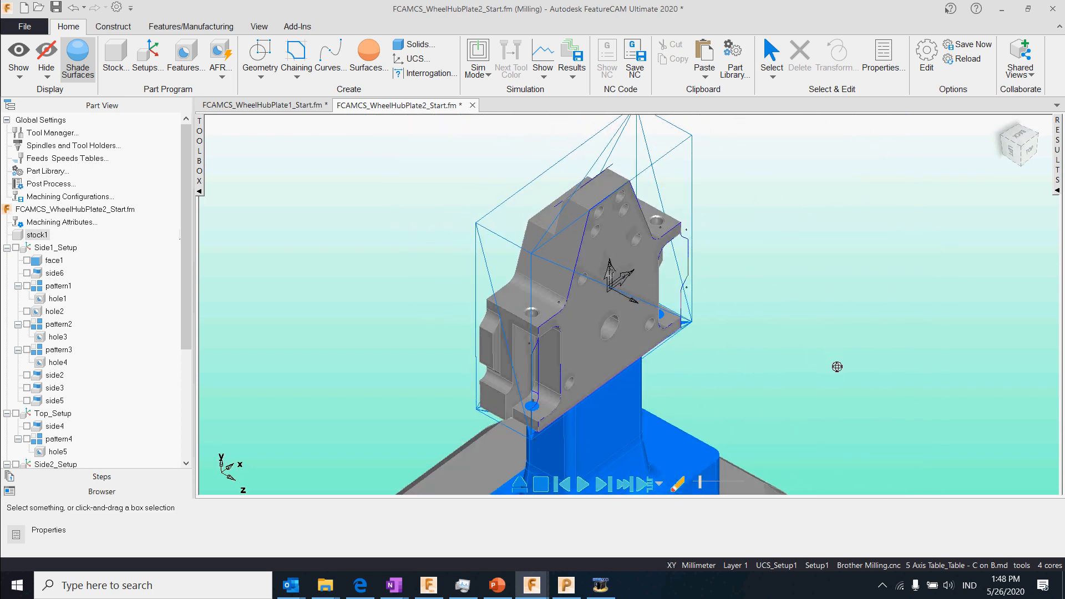
left_click(396, 307)
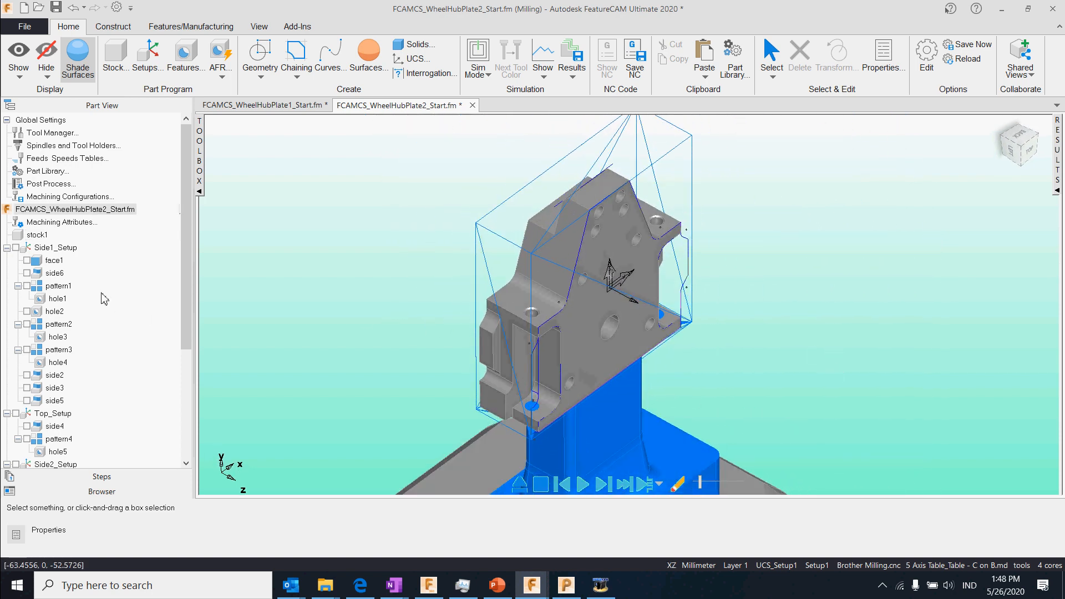
- Start Automatic Feature Recognition and pick the wheel mount part as the solid to recognize
left_click(220, 58)
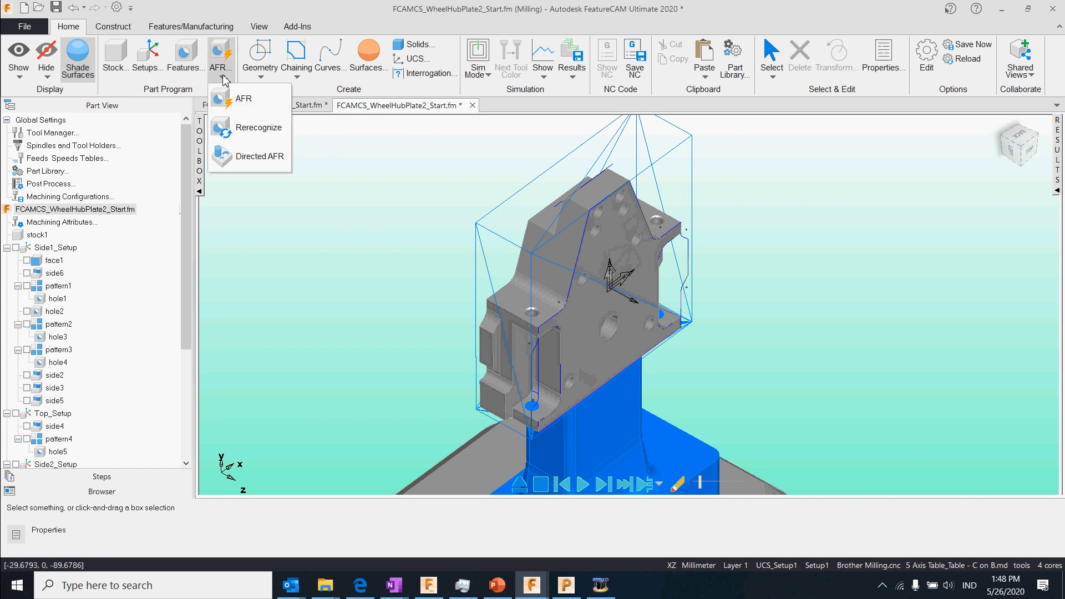
left_click(244, 99)
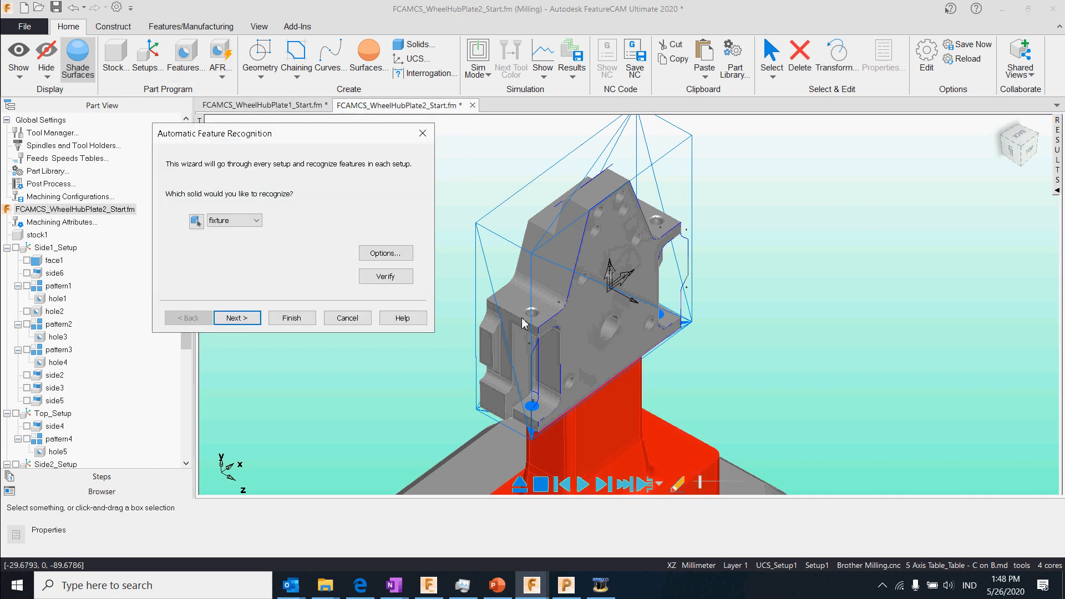
left_click(198, 222)
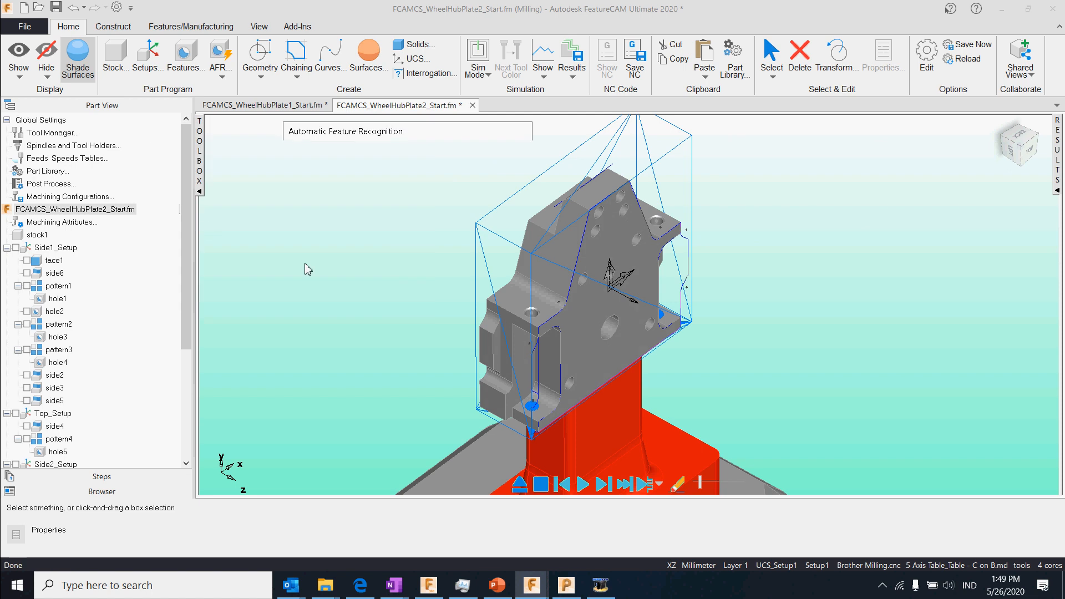
left_click(570, 324)
left_click(570, 326)
left_click(255, 320)
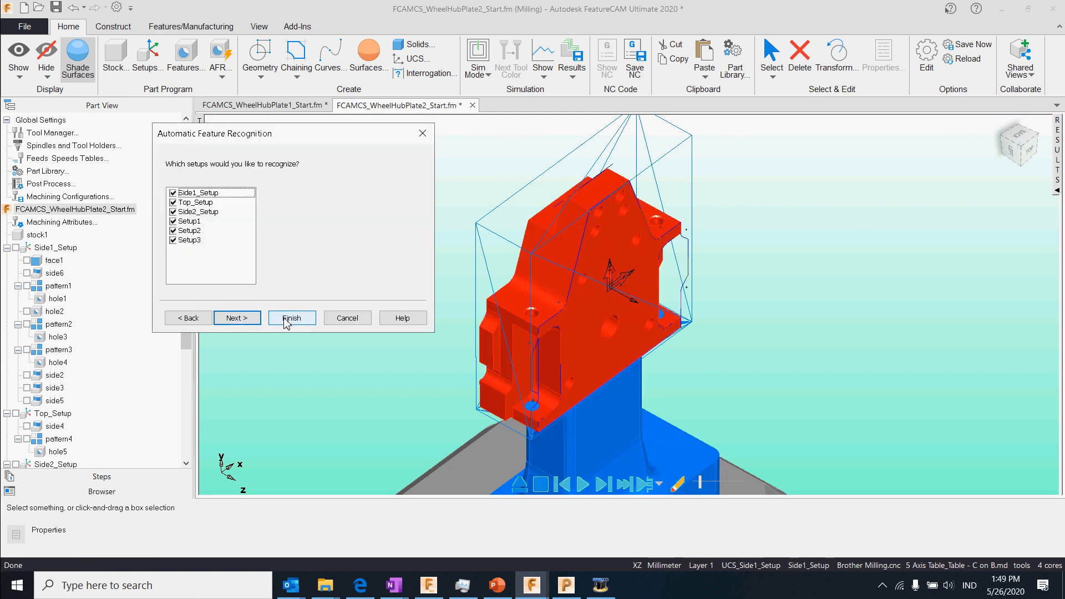
- Exclude Side1_Setup, Top_Setup and Side2_Setup so that only Setup1, Setup2 and Setup3 are recognized, and continue to the Setup1 features
left_click(173, 212)
left_click(174, 202)
left_click(173, 193)
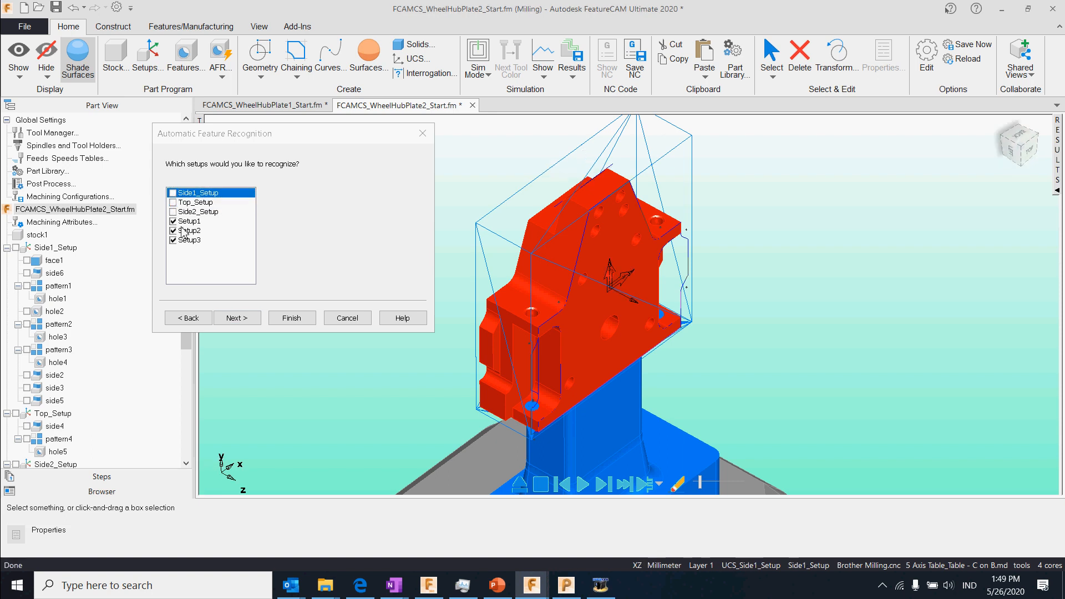
left_click(188, 221)
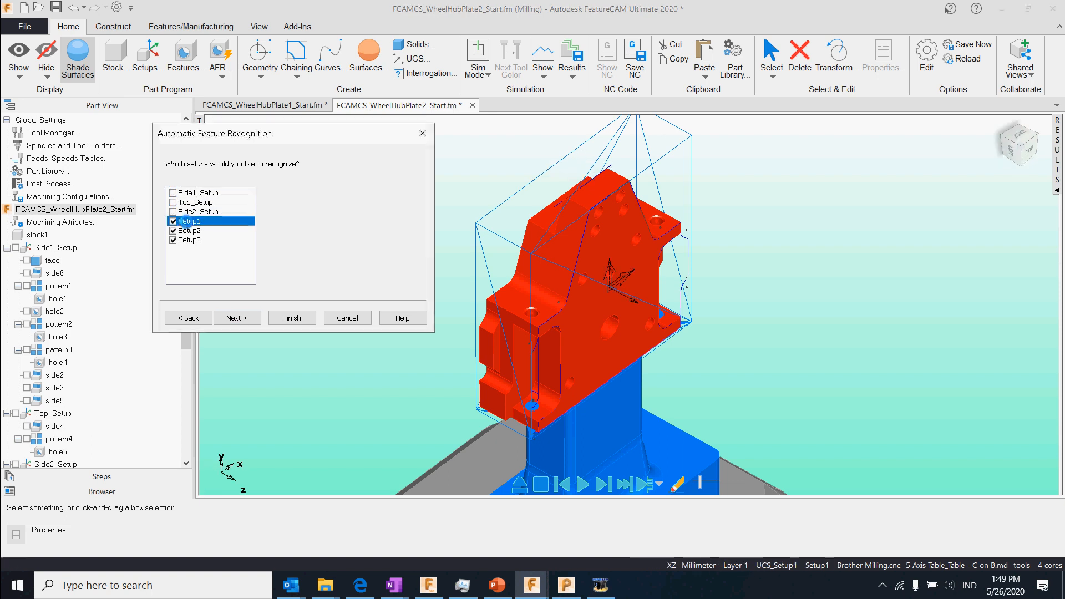
left_click(235, 318)
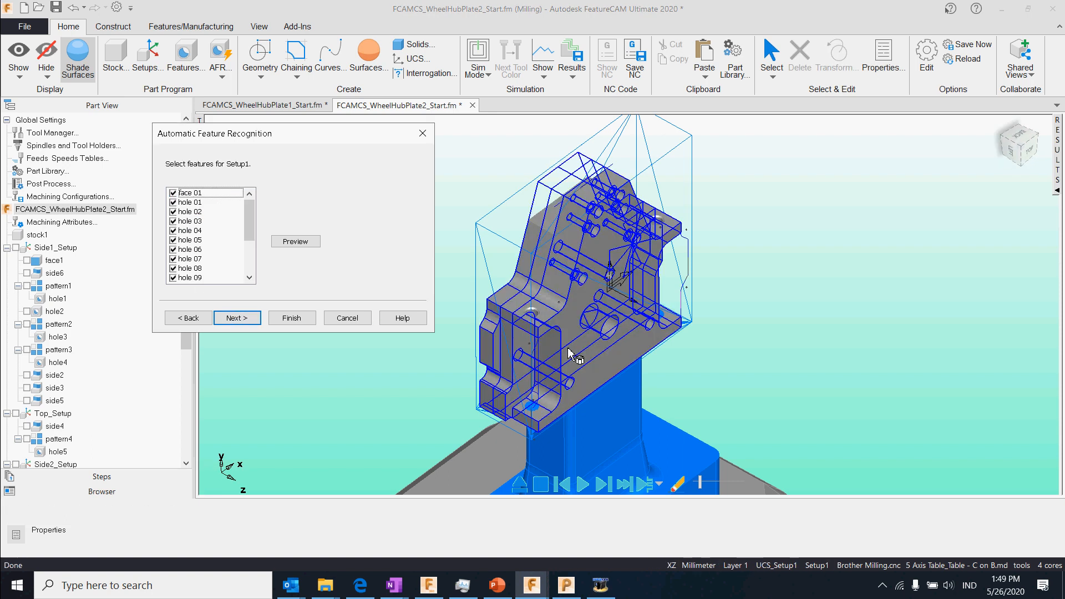
- Examine the face, a side and the first hole proposed for Setup1 by highlighting them on the part
middle_click_drag(592, 408, 920, 383)
mouse_move(544, 383)
middle_mouse_down()
mouse_move(785, 365)
mouse_move(732, 369)
middle_mouse_up()
left_click(196, 203)
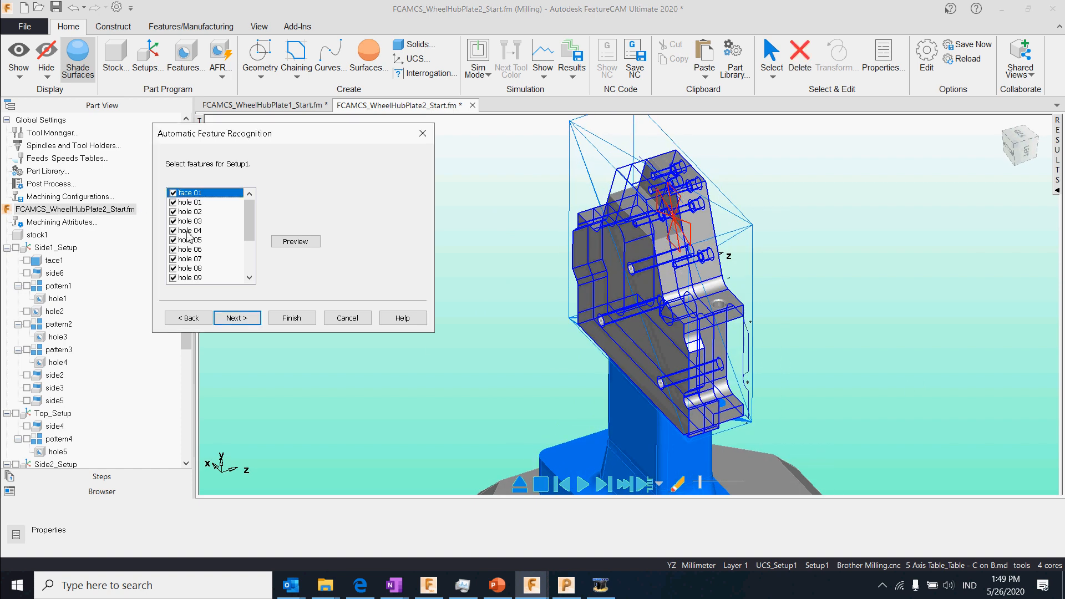
scroll(191, 233, "down", 2)
left_click(193, 277)
scroll(203, 208, "up", 2)
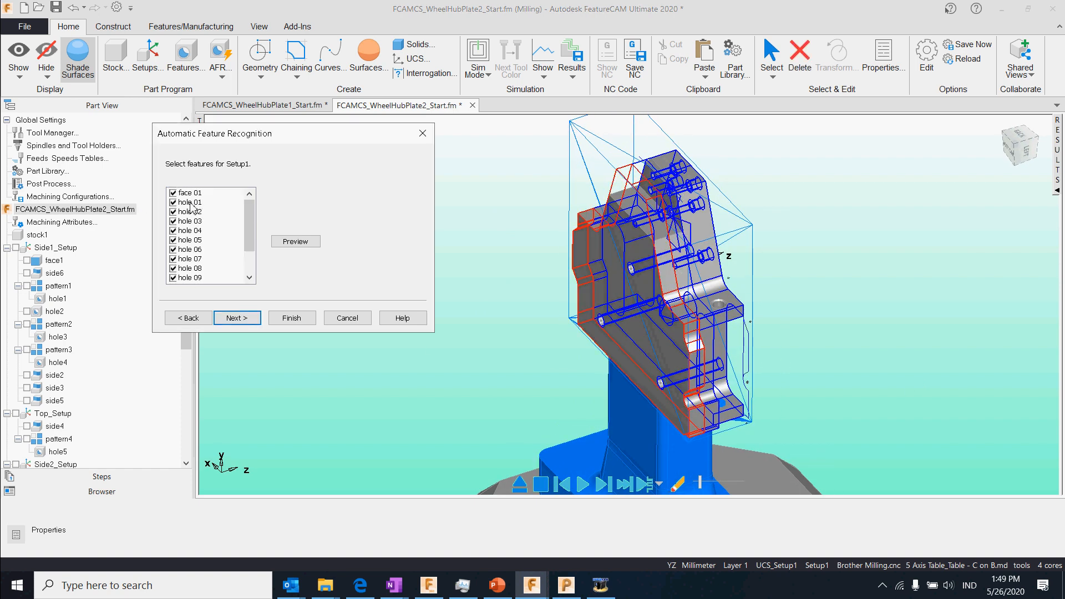
left_click(192, 195)
left_click(194, 203)
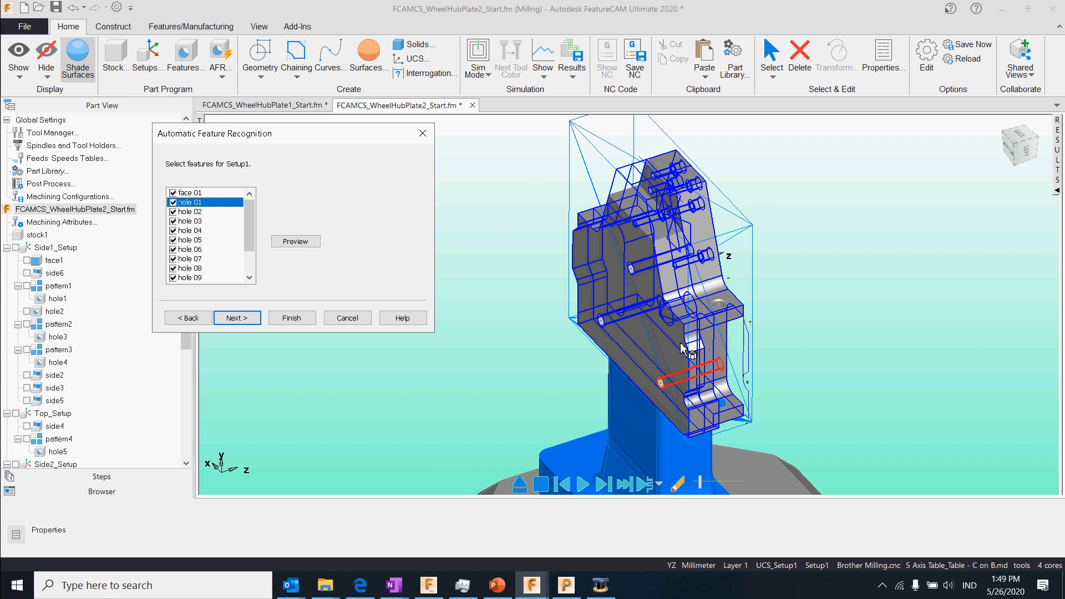
middle_click_drag(682, 348, 721, 412)
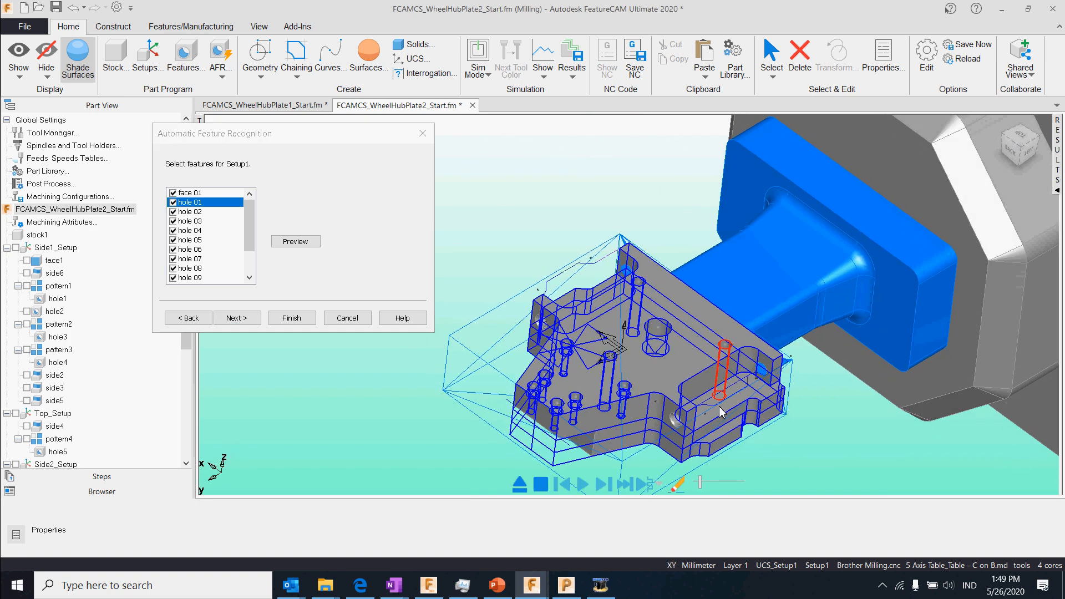
- Highlight the proposed Setup1 holes one after another up to hole 08 to check their locations
left_click(186, 194)
left_click(189, 202)
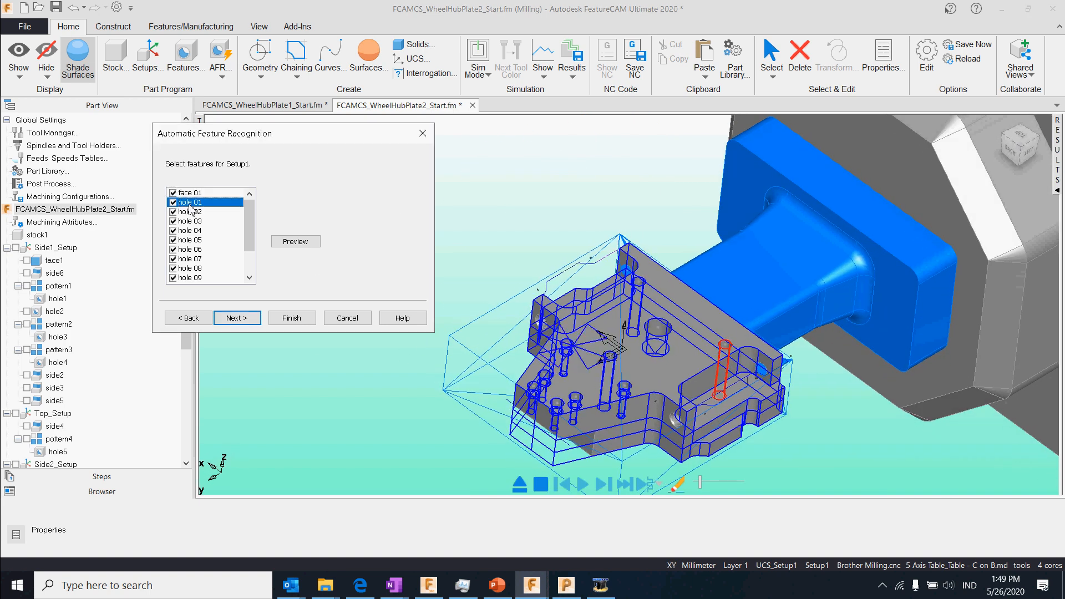
left_click(188, 211)
left_click(188, 230)
left_click(188, 239)
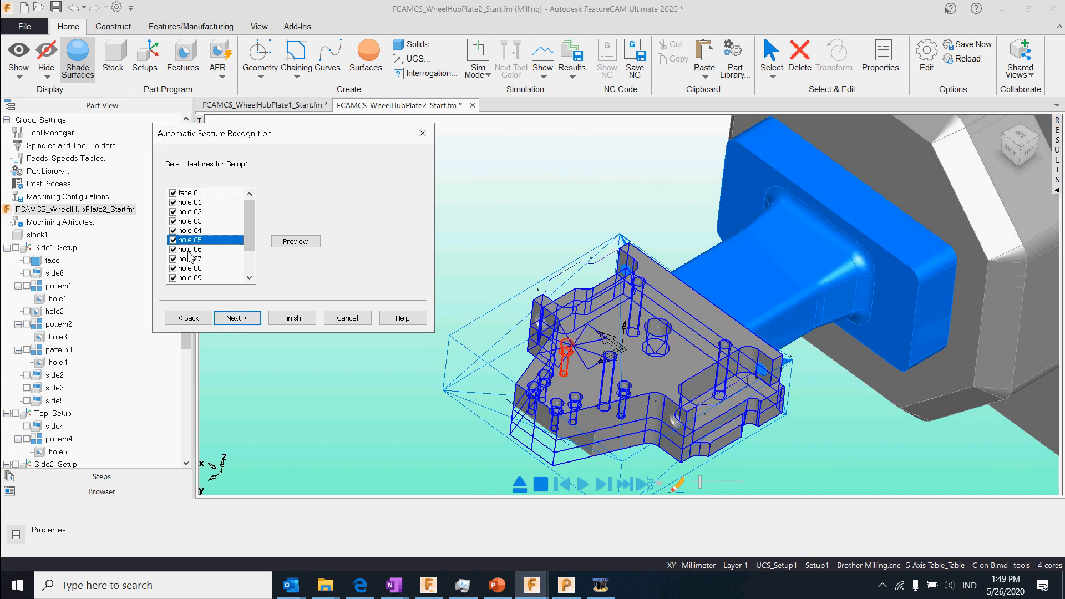
left_click(189, 249)
left_click(189, 259)
left_click(190, 268)
scroll(190, 271, "down", 2)
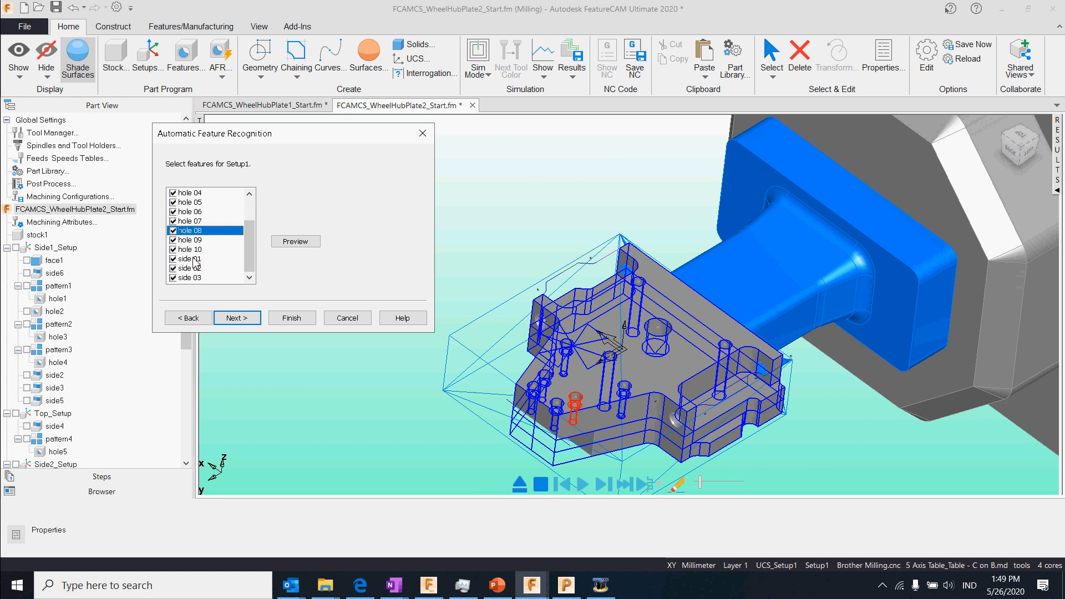
- Check side 01, side 02 and side 03 on the part, and accept all the proposed features for Setup1
left_click(194, 259)
left_click(194, 269)
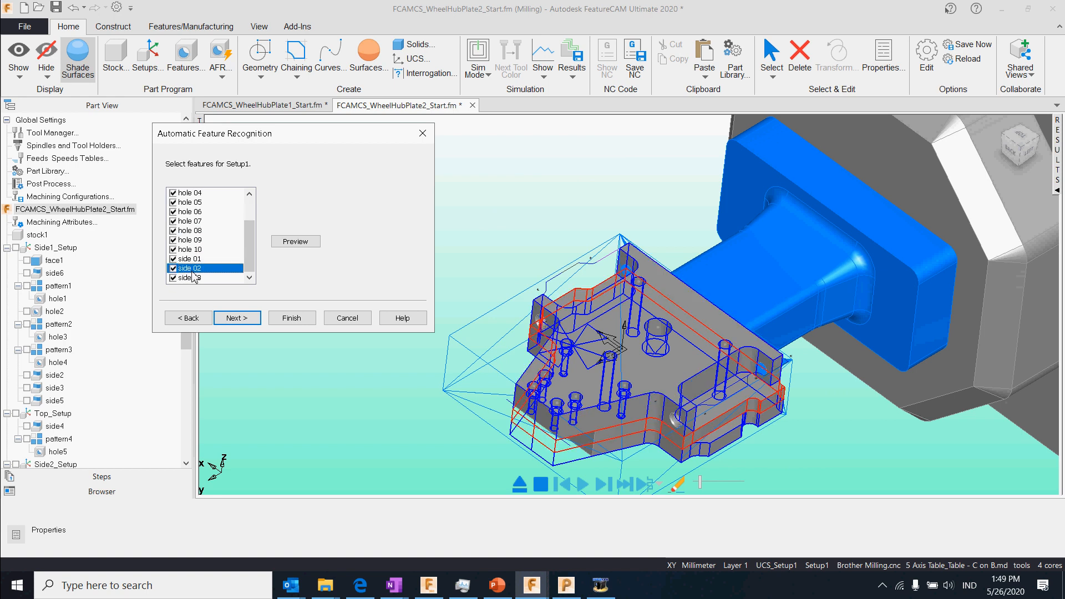
scroll(656, 363, "up", 1)
middle_click_drag(656, 363, 599, 325, "shift")
left_click(194, 277)
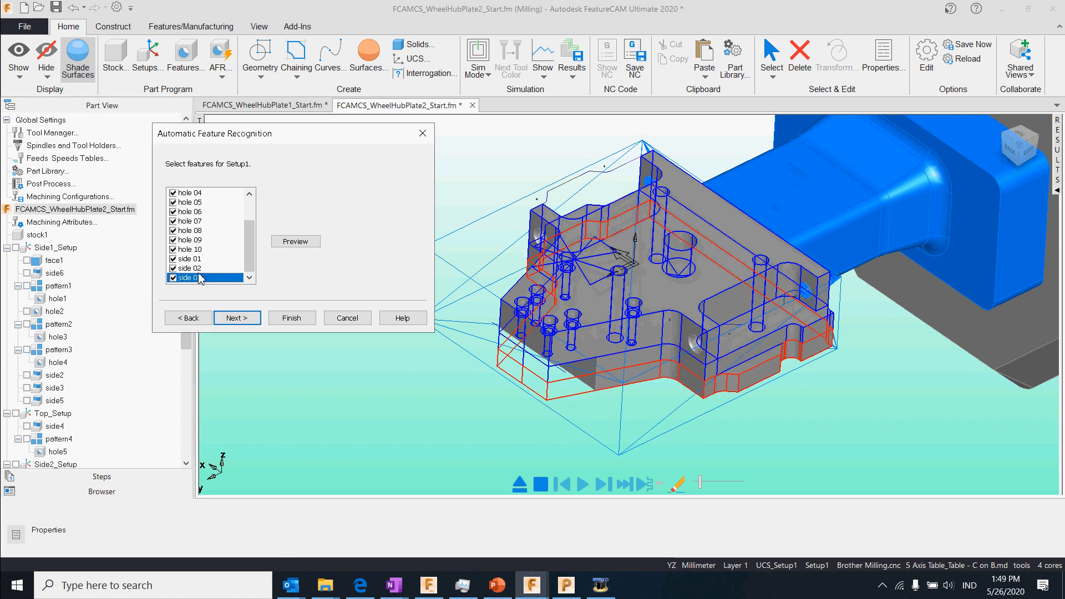
scroll(200, 240, "up", 2)
left_click(197, 203)
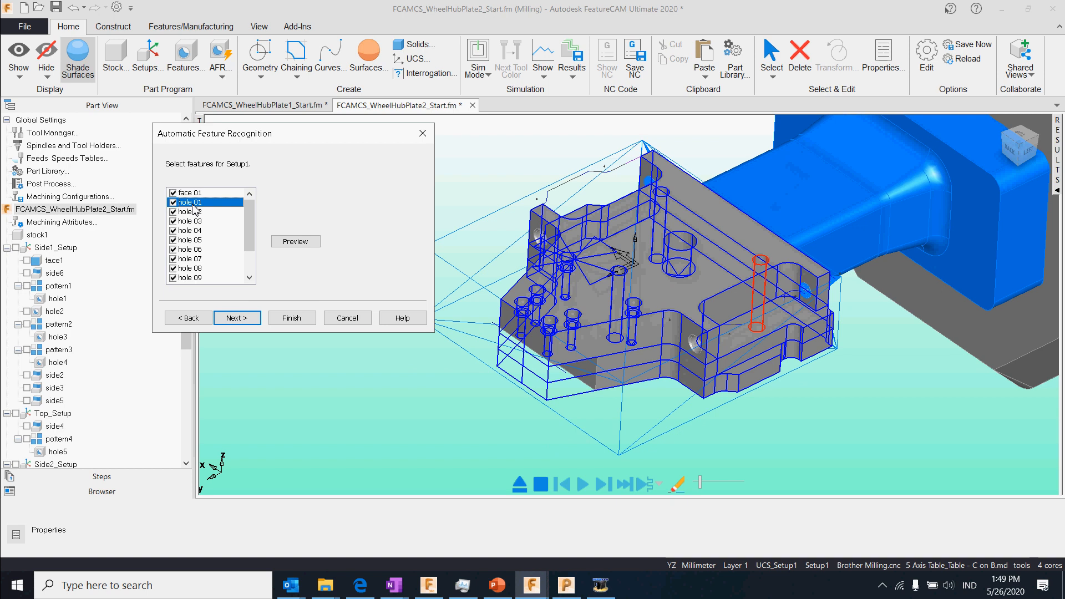
left_click(246, 322)
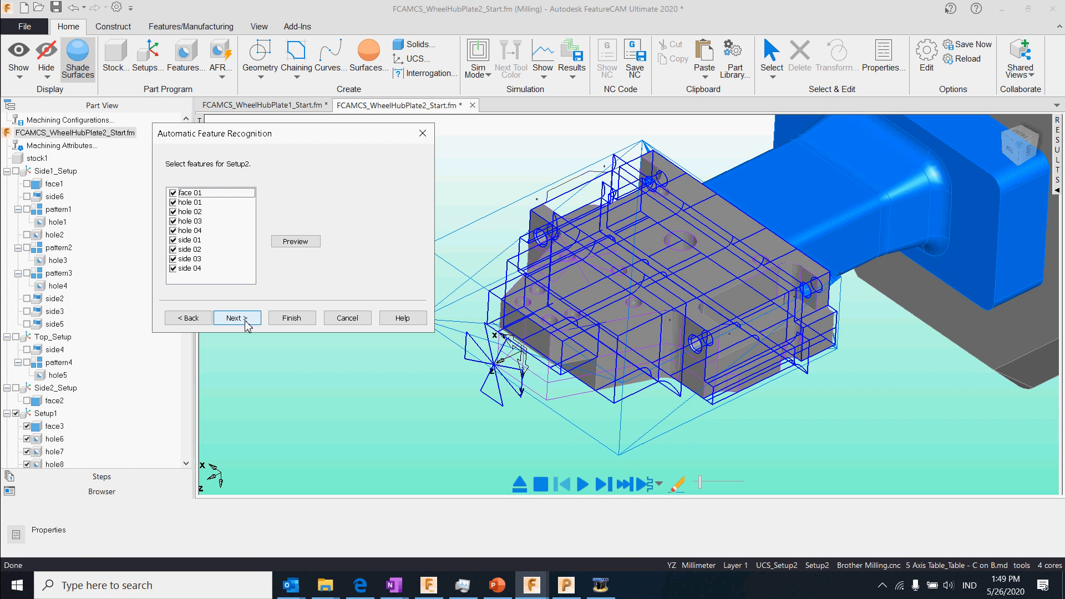
- Check the holes and sides proposed for Setup2 on the part, and accept all of them
middle_click_drag(667, 327, 452, 265)
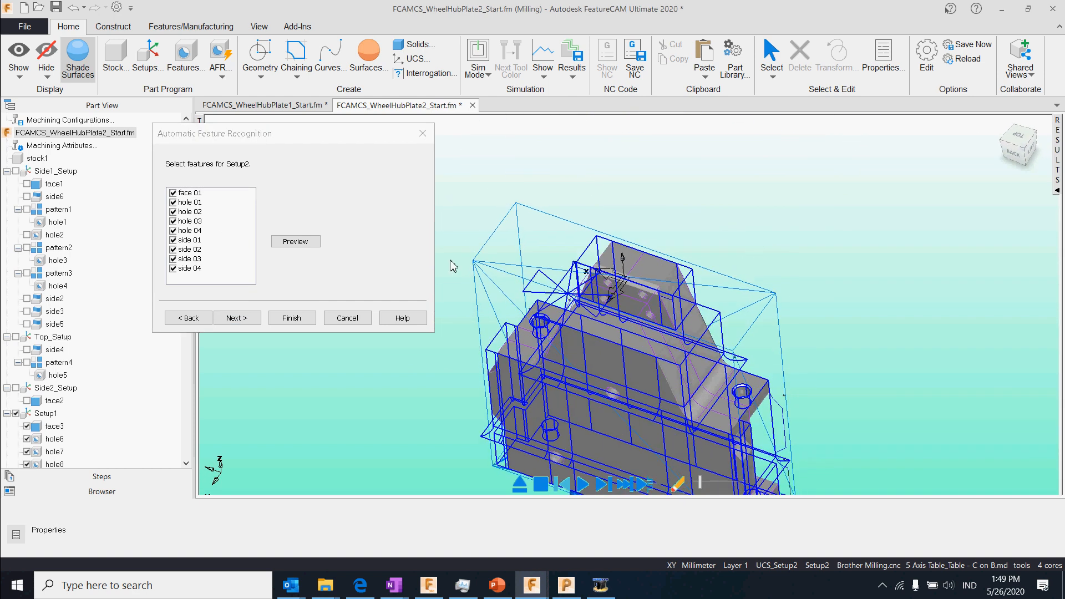
left_click(209, 202)
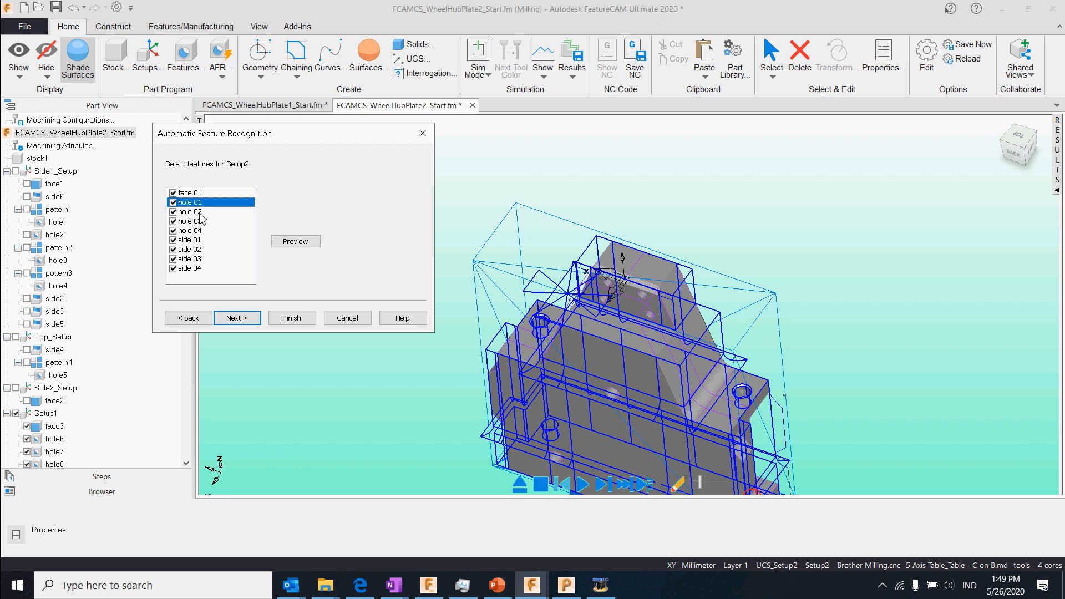
left_click(195, 230)
left_click(196, 249)
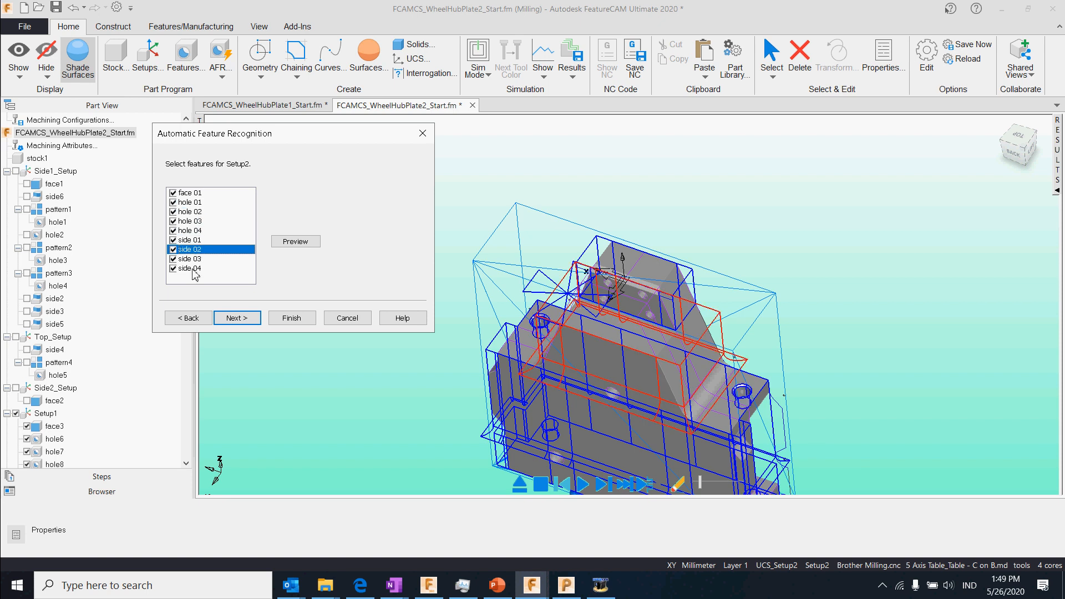
middle_click_drag(837, 383, 774, 359)
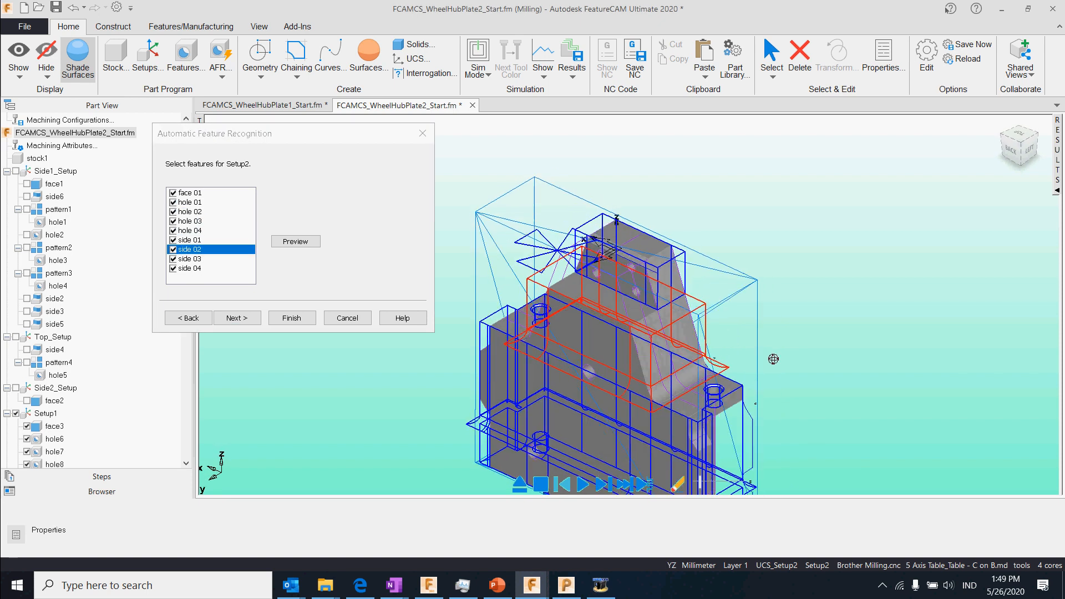
left_click(237, 318)
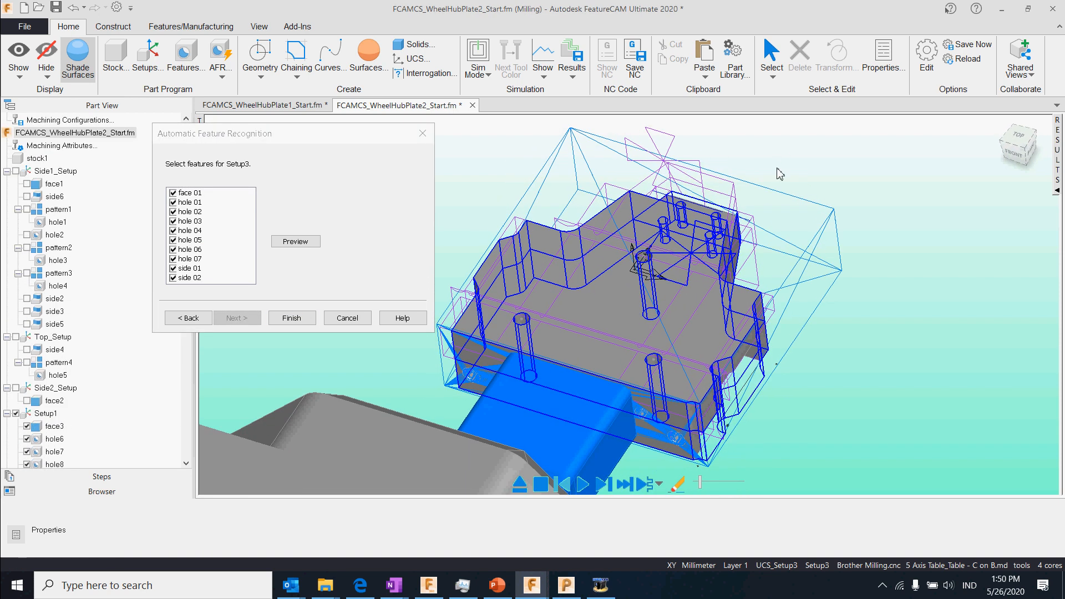
- Check the face, a hole and a side proposed for Setup3 by highlighting them on the part
left_click(207, 202)
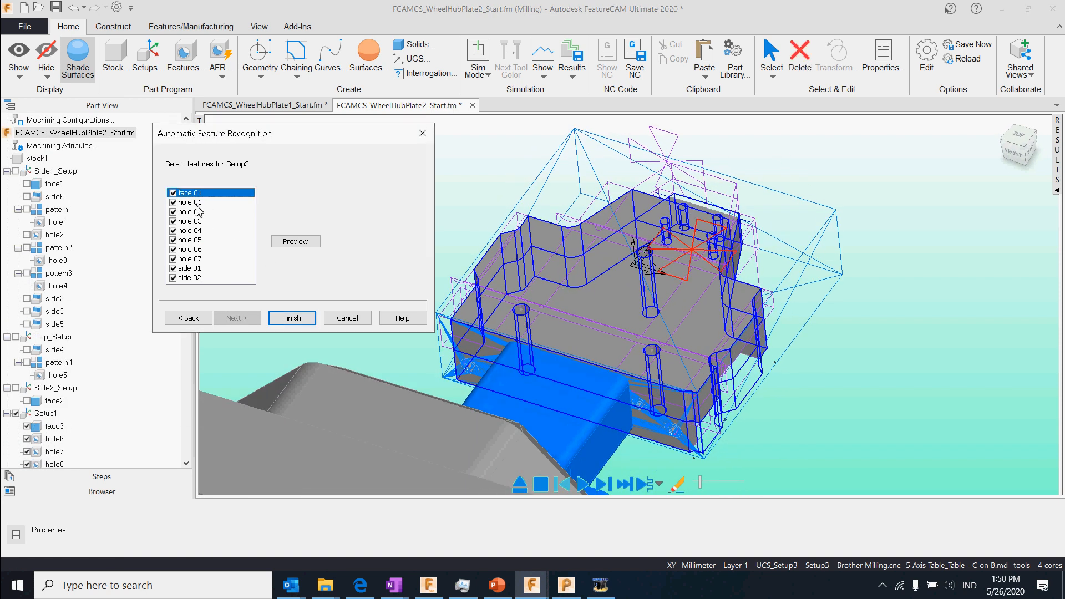
left_click(196, 231)
left_click(194, 278)
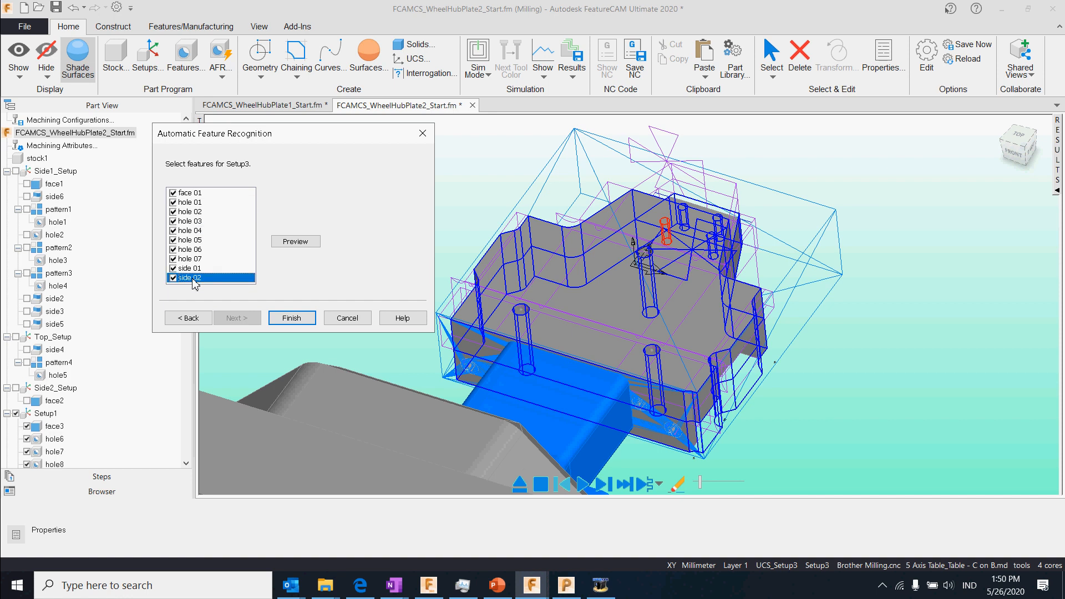
- Exclude side 01, side 02 and holes 04 to 07 from the Setup3 proposals, and finish the feature recognition
left_click(173, 267)
left_click(173, 259)
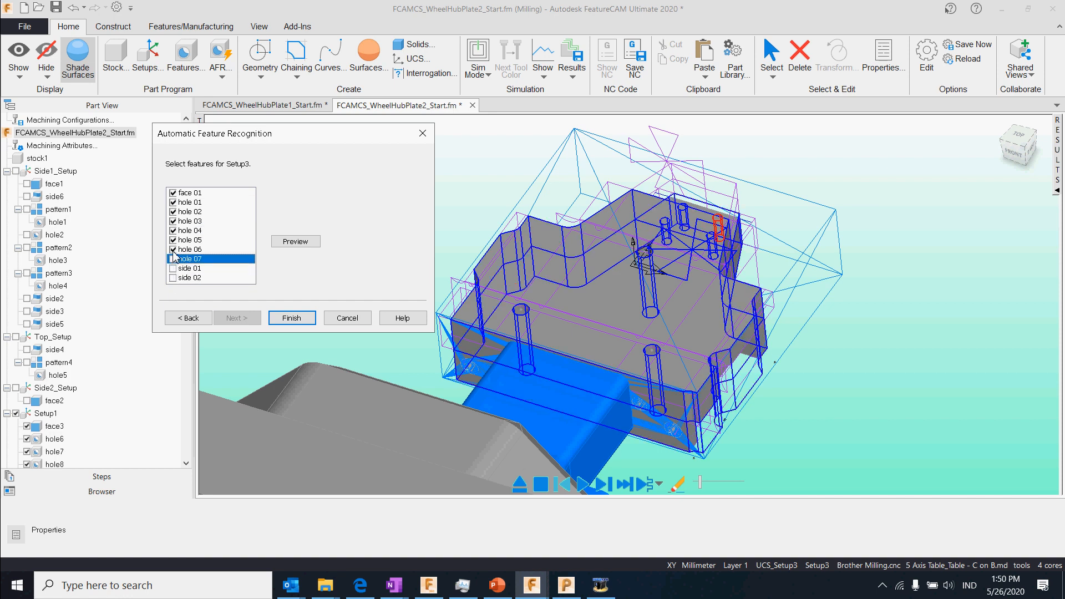
left_click(173, 249)
left_click(173, 240)
left_click(173, 230)
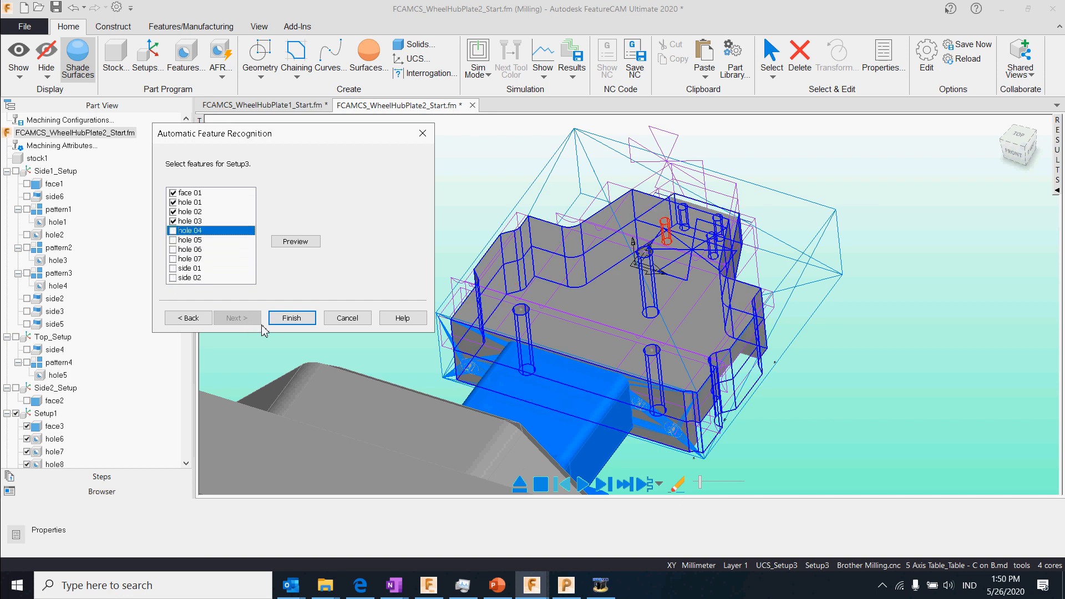
left_click(303, 317)
- Disable the newly recognized Setup1, Setup2 and Setup3 together with all their features
middle_click_drag(401, 256, 332, 400)
scroll(518, 364, "down", 4)
middle_click_drag(638, 267, 627, 328)
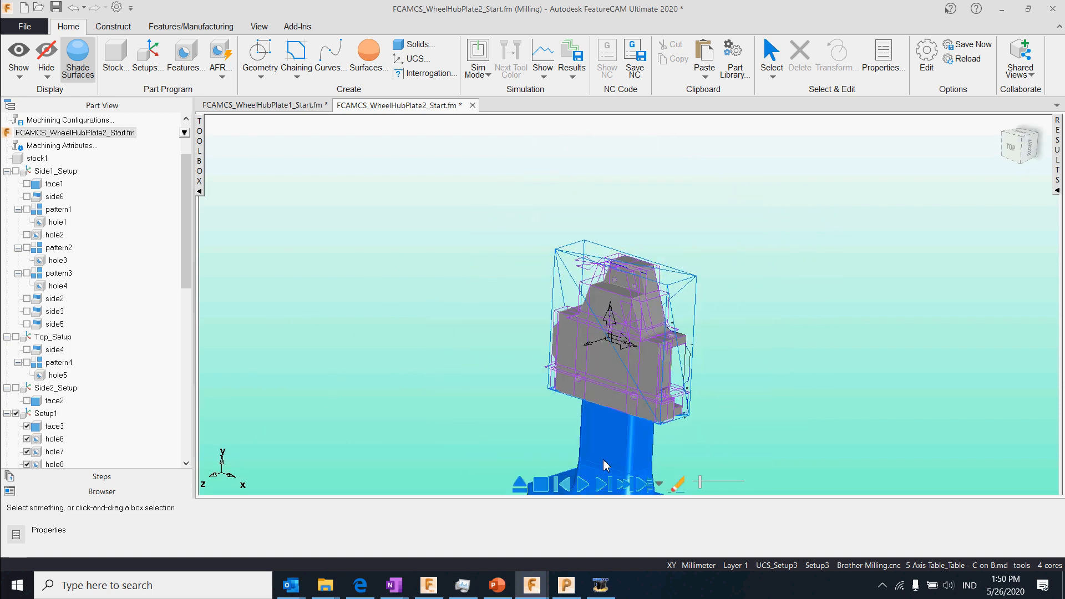
left_click(15, 415)
scroll(16, 416, "down", 5)
left_click(16, 414)
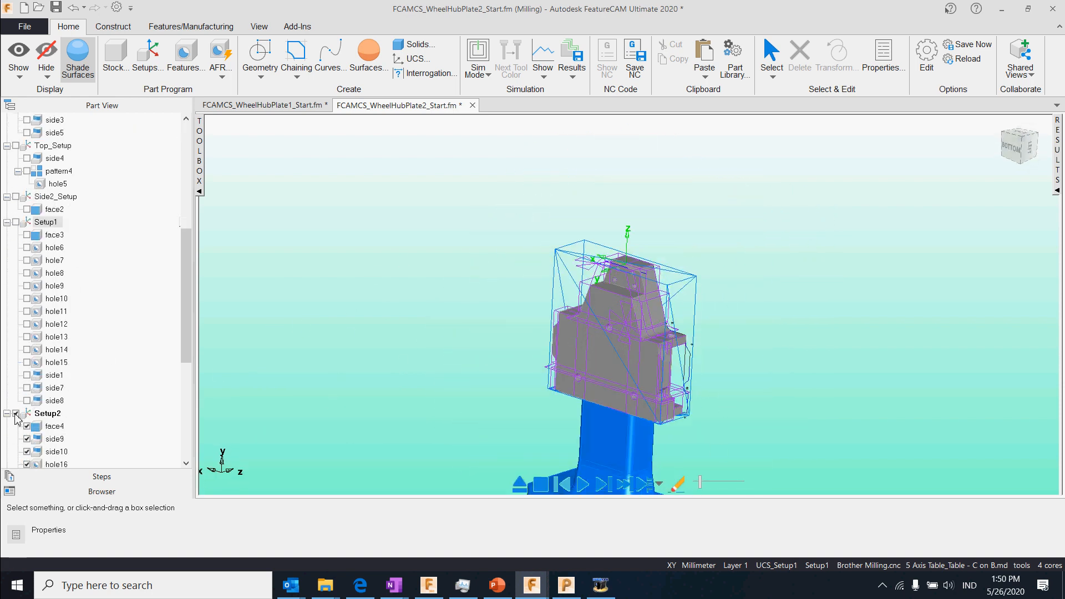
scroll(17, 420, "down", 3)
left_click(17, 415)
scroll(18, 415, "down", 1)
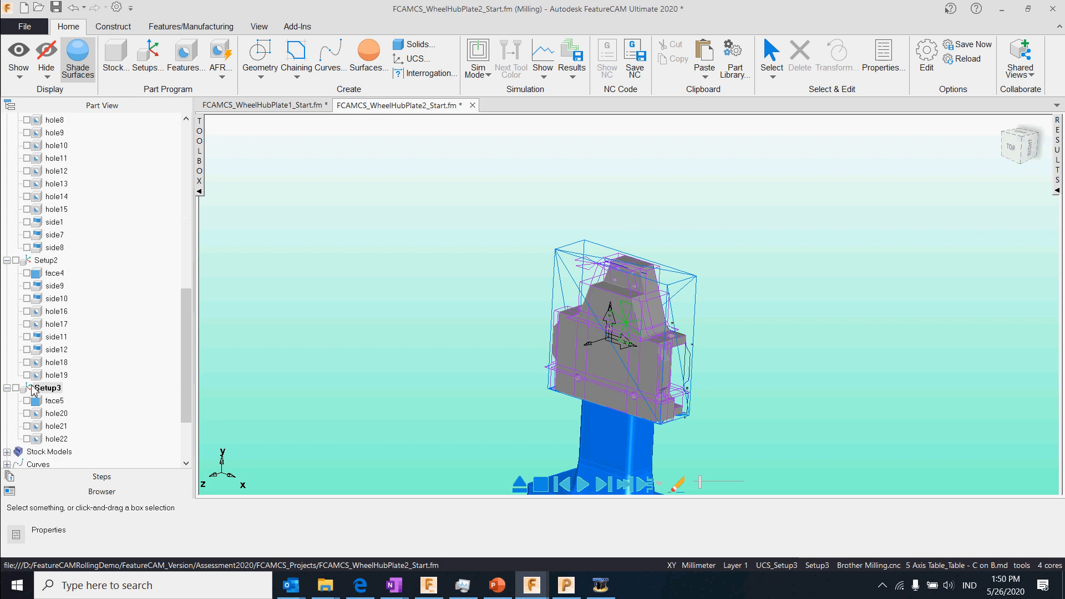
- Enable the prepared Side1_Setup, Top_Setup and Side2_Setup with all their features
scroll(37, 377, "up", 2)
scroll(22, 277, "up", 6)
left_click(17, 158)
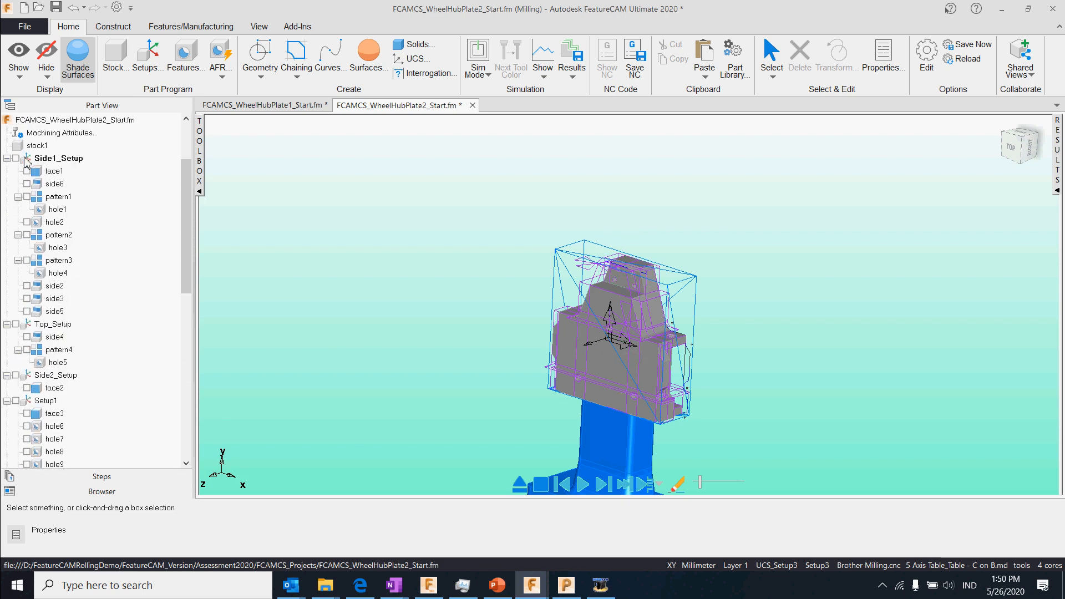
left_click(15, 325)
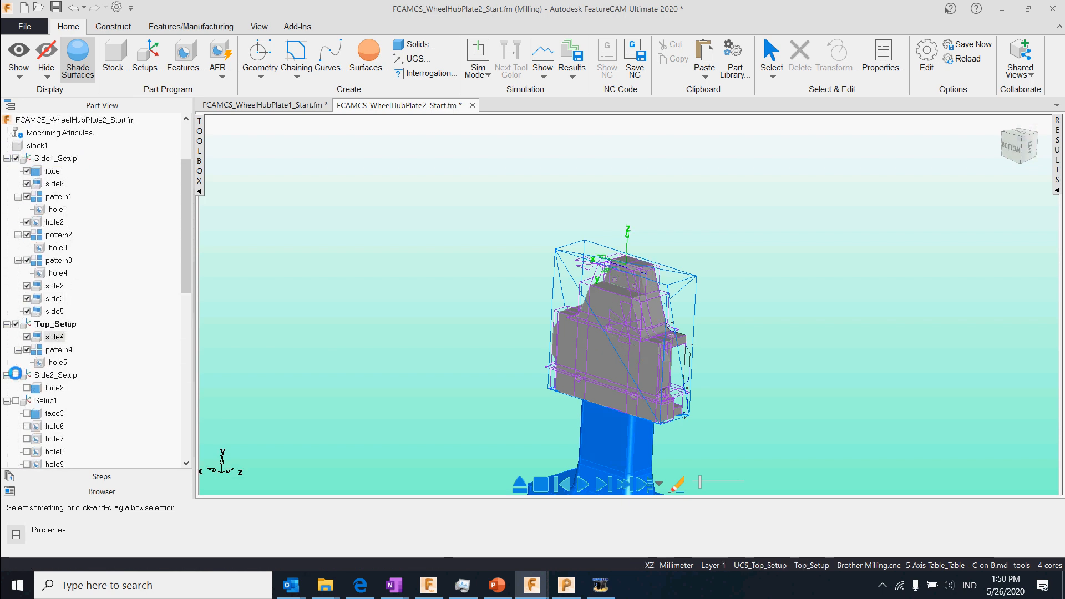
left_click(16, 376)
middle_click_drag(604, 319, 549, 253)
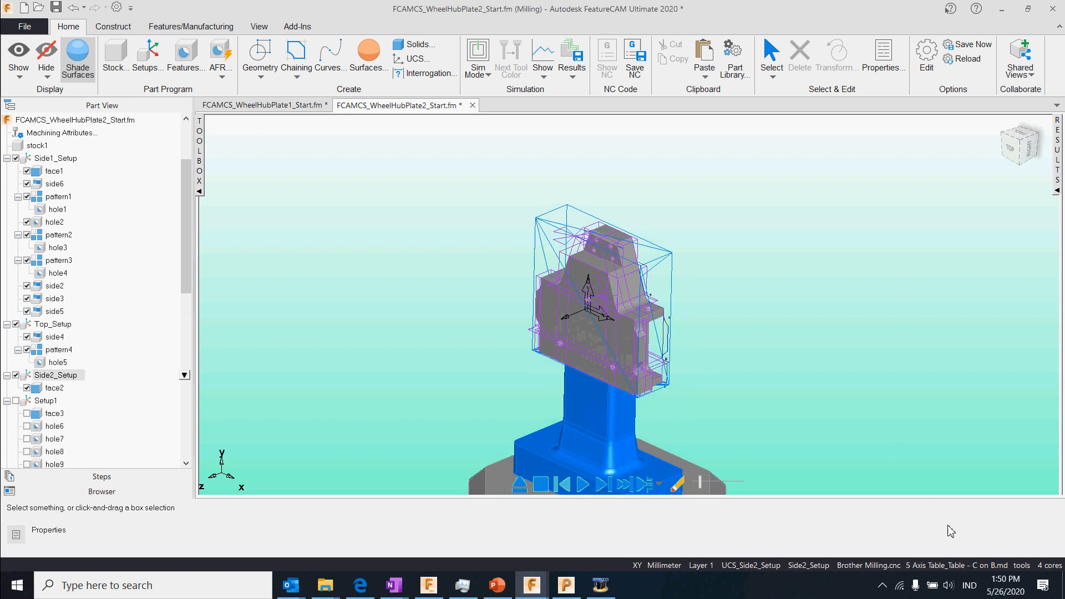
- Set the milling post processor's CNC file to DMG DMU80 Monoblock Heidenhain 530i.cnc
left_click(934, 569)
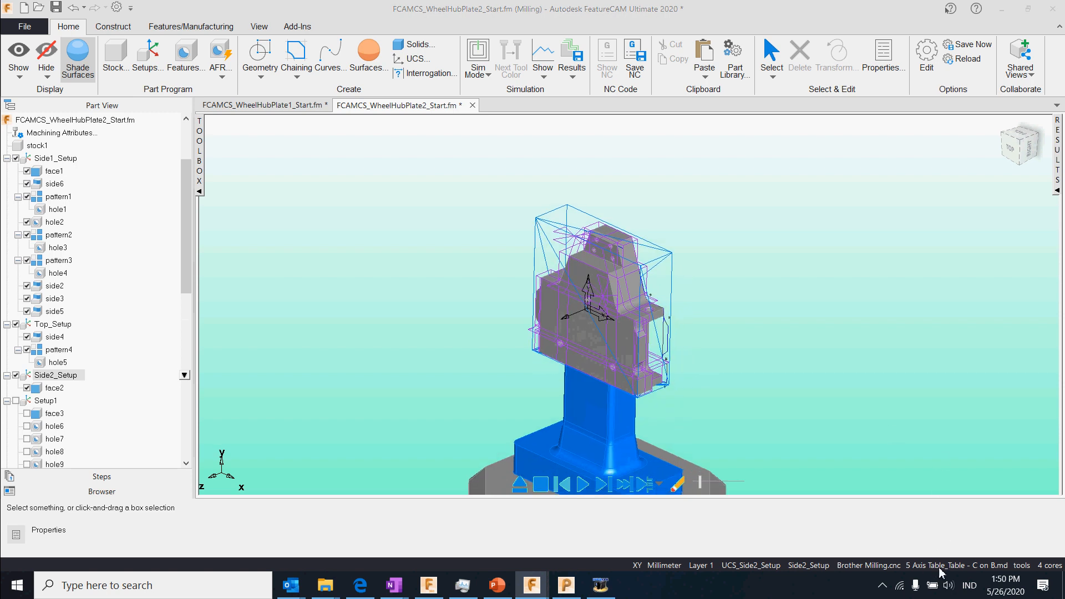
left_click(689, 365)
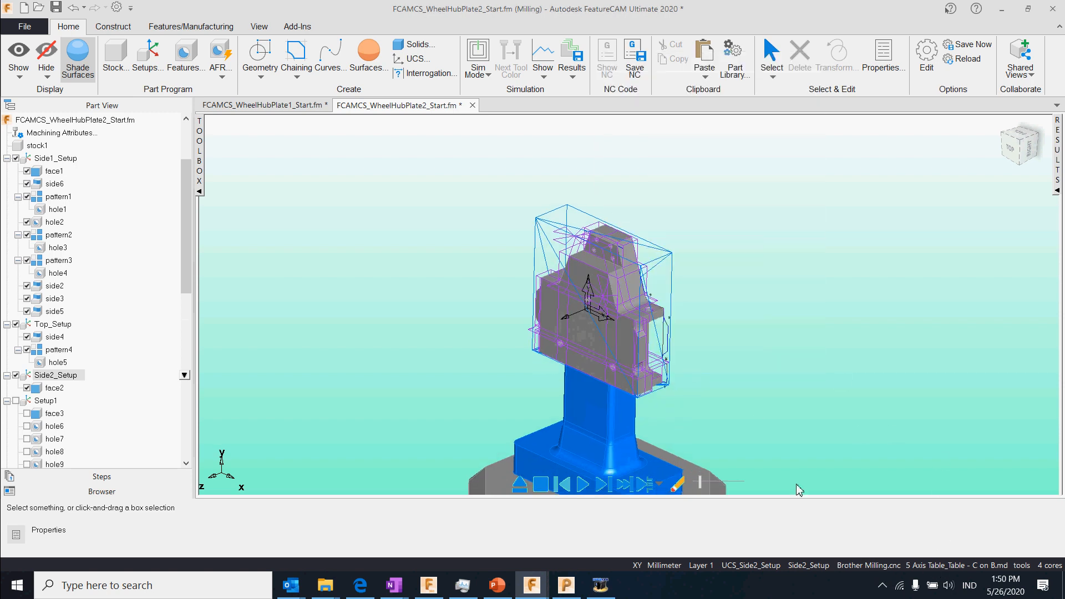
left_click(890, 567)
left_click(805, 125)
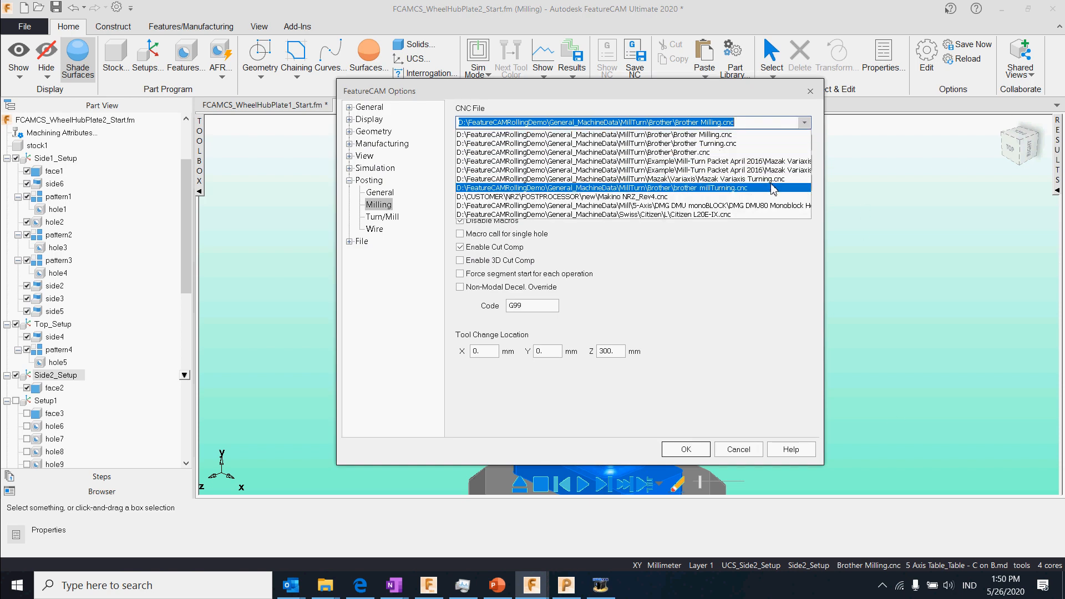
left_click(775, 206)
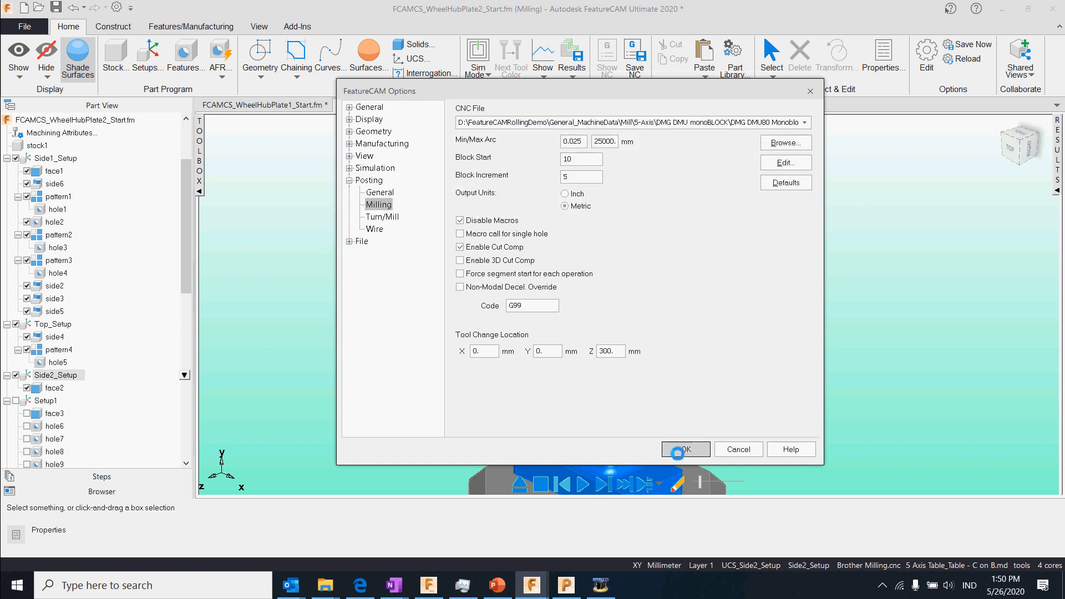
left_click(679, 450)
- Run the machine simulation for the enabled setups with the fixture and cutting tool in close view
left_click(477, 60)
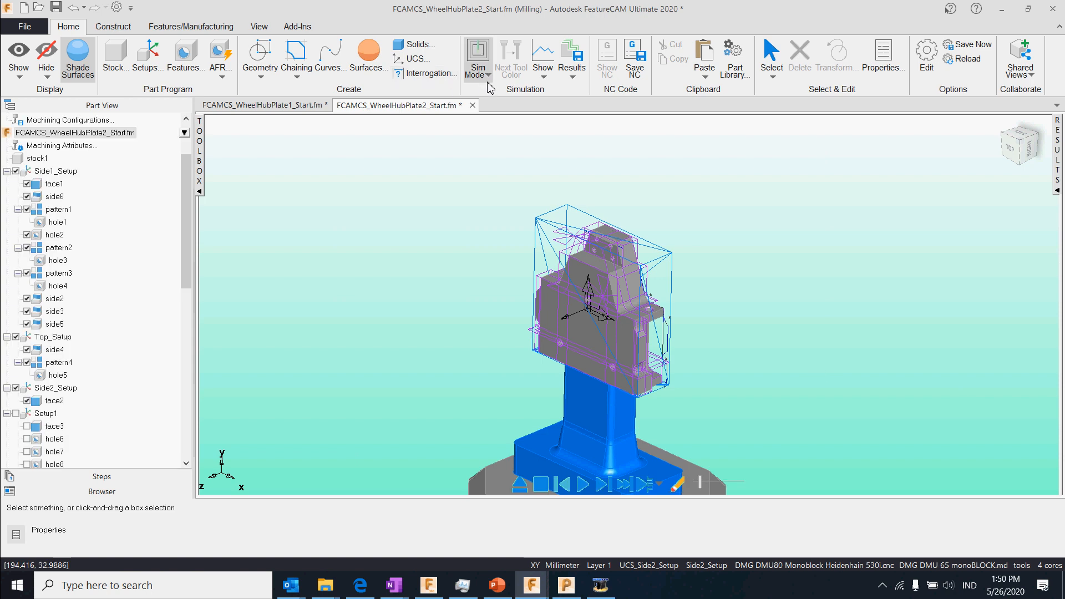
left_click(498, 219)
mouse_move(589, 309)
middle_mouse_down()
mouse_move(587, 336)
mouse_move(591, 295)
middle_mouse_up()
left_click(601, 487)
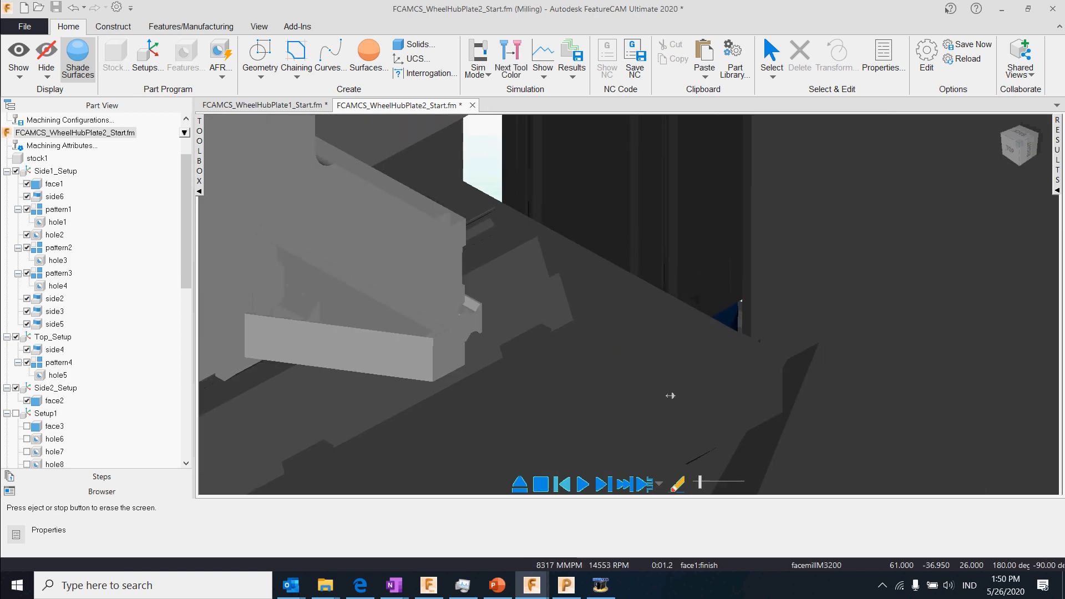
scroll(671, 395, "down", 5)
middle_click_drag(642, 442, 655, 380)
scroll(642, 391, "up", 4)
middle_click_drag(642, 417, 642, 299, "shift")
left_click(582, 485)
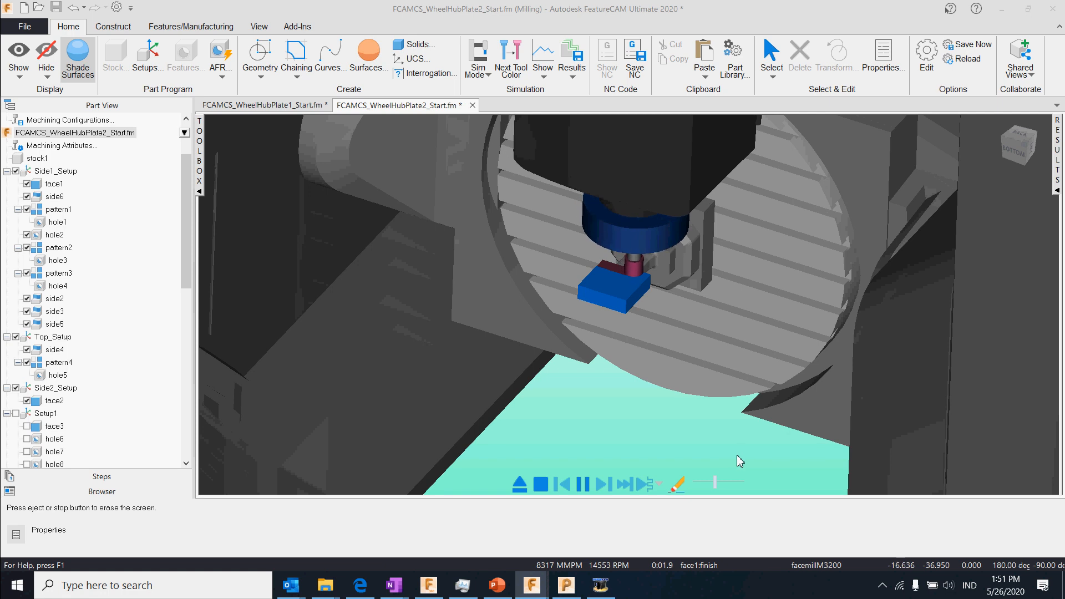
- Adjust the simulation speed while watching the side and hole machining through to the end of the program
left_click_drag(717, 481, 721, 480)
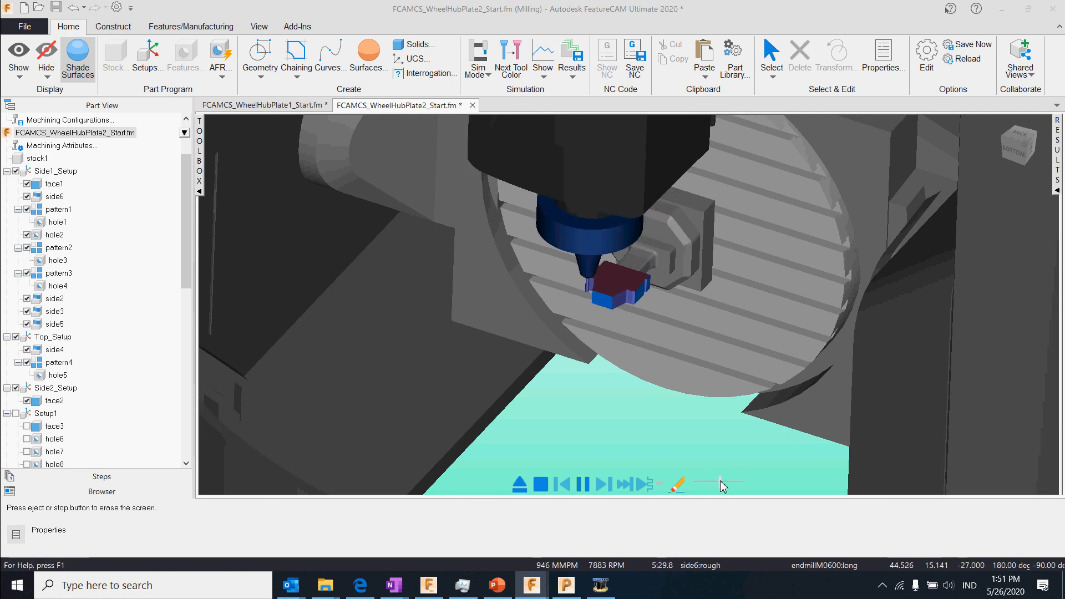
left_click_drag(721, 481, 714, 481)
scroll(599, 303, "up", 5)
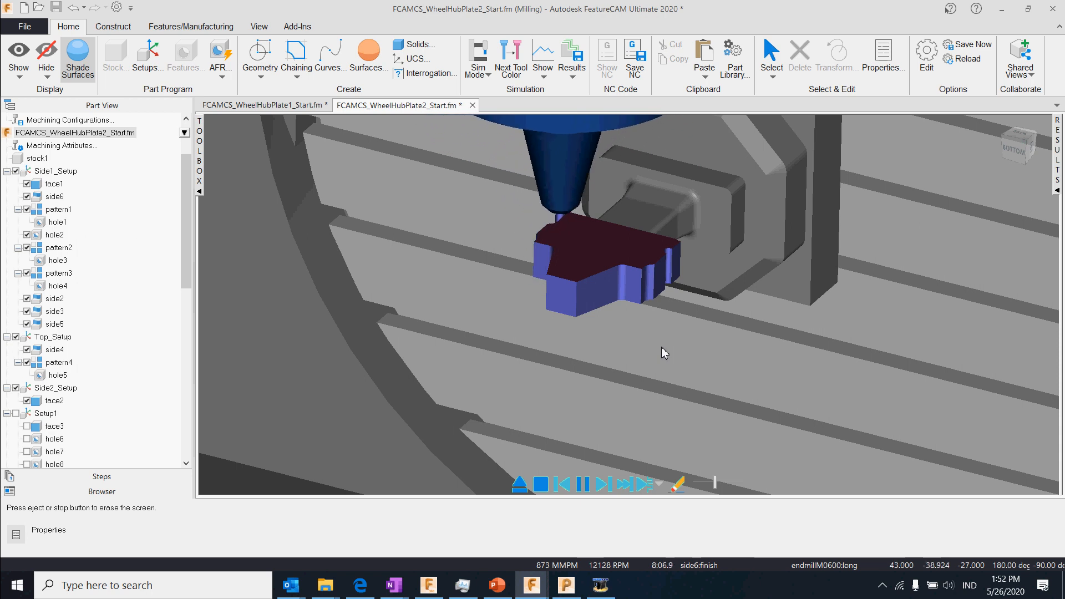
left_click_drag(715, 482, 725, 482)
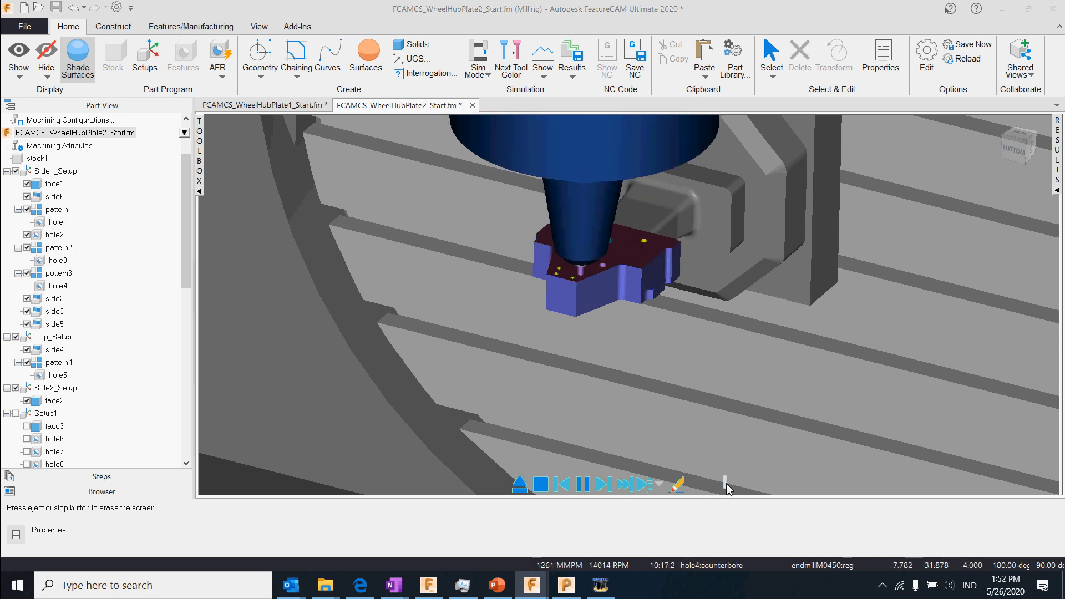
left_click_drag(727, 485, 724, 484)
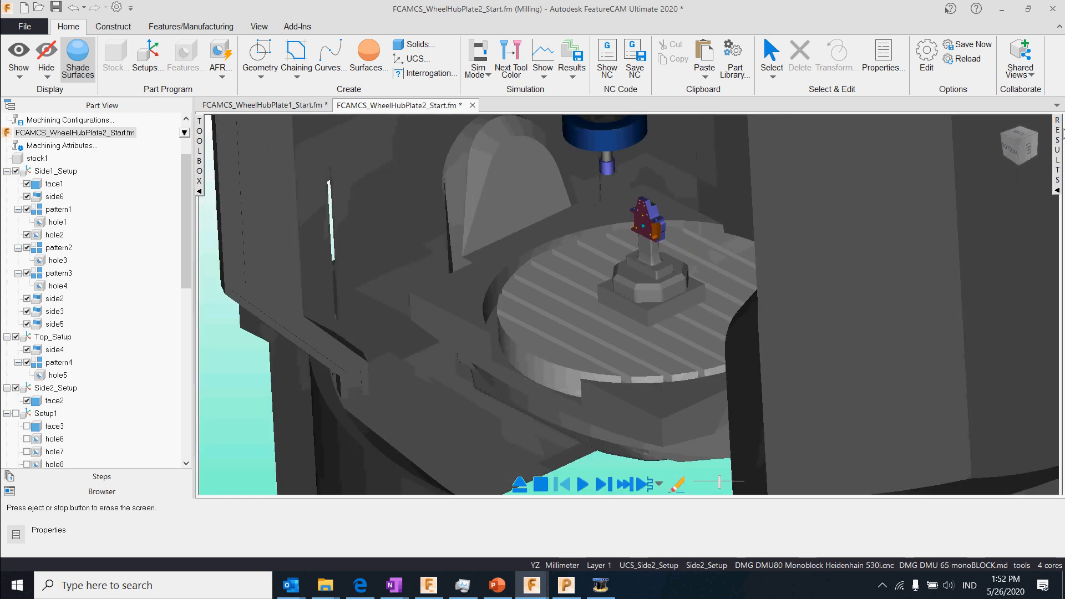
- Review the manufacturing details and the posted NC code, and inspect the machined part on the rotary table
left_click(1057, 156)
left_click(802, 486)
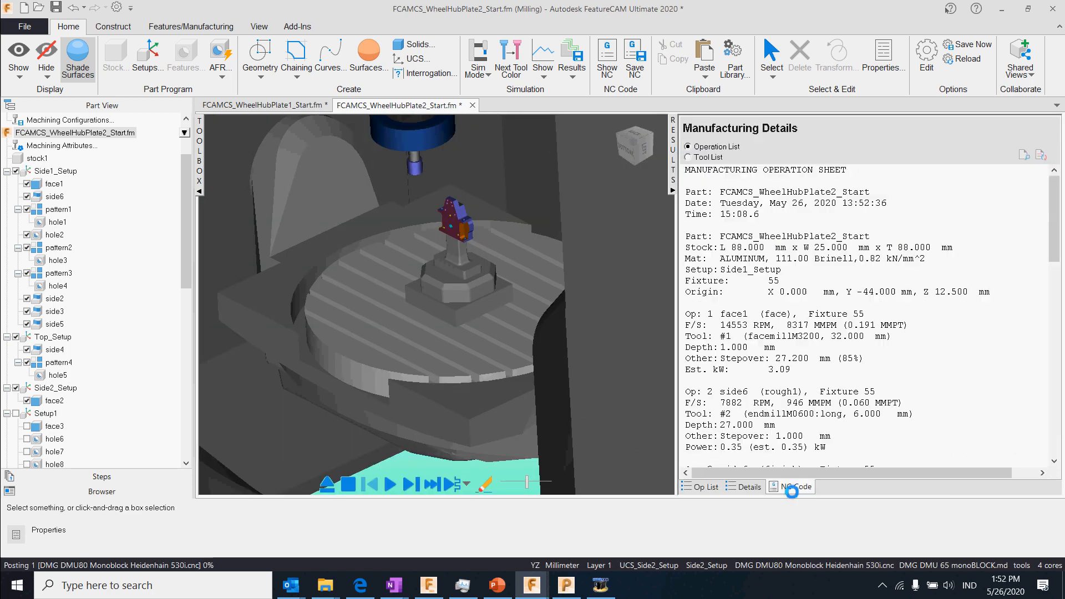
left_click(852, 487)
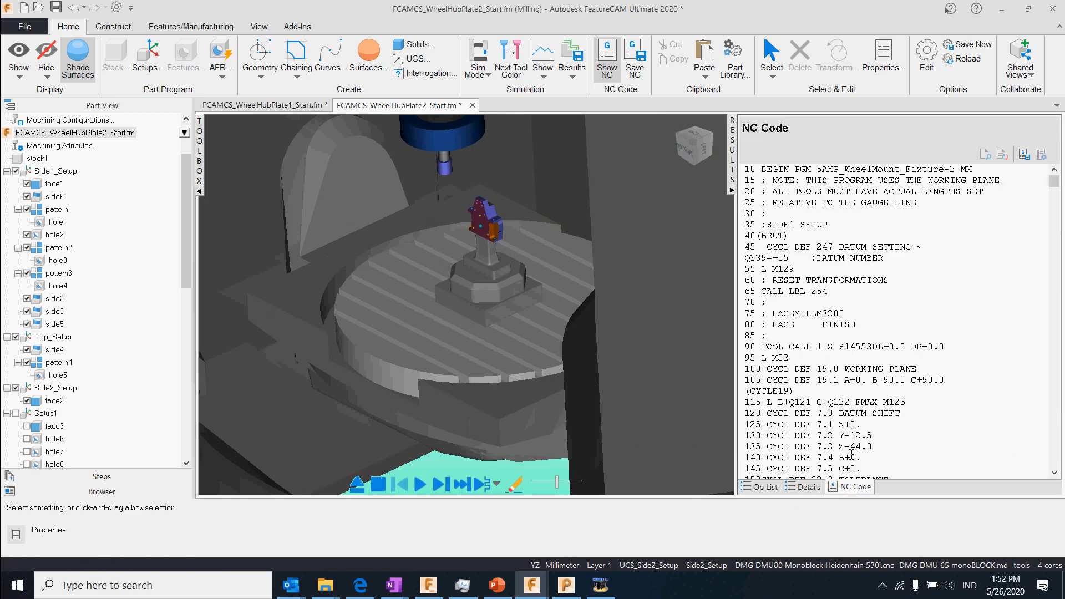
left_click(732, 190)
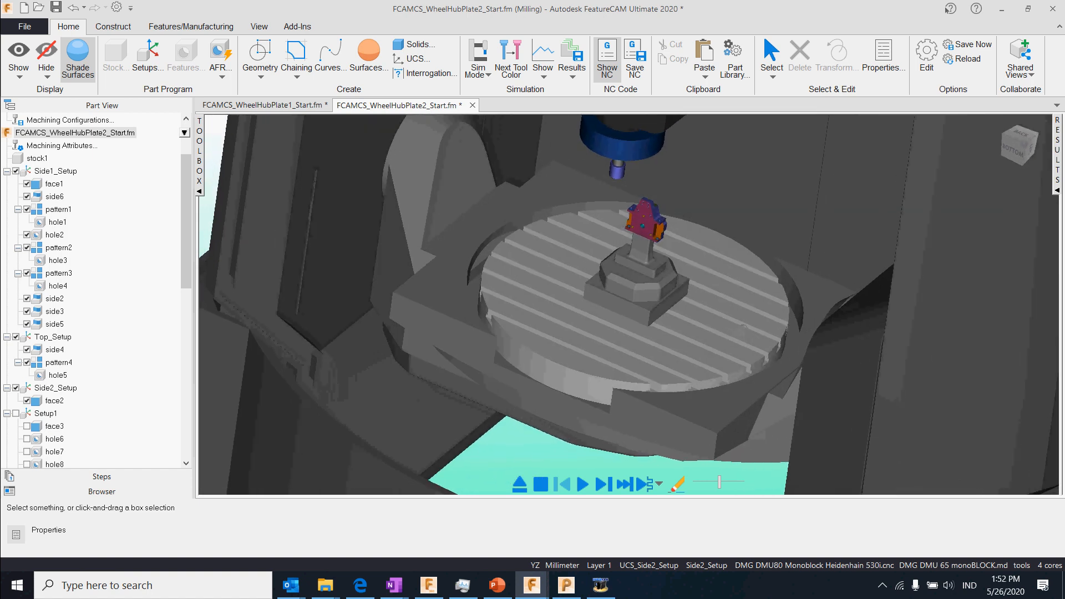
middle_click_drag(743, 330, 748, 319)
middle_click_drag(591, 388, 580, 424)
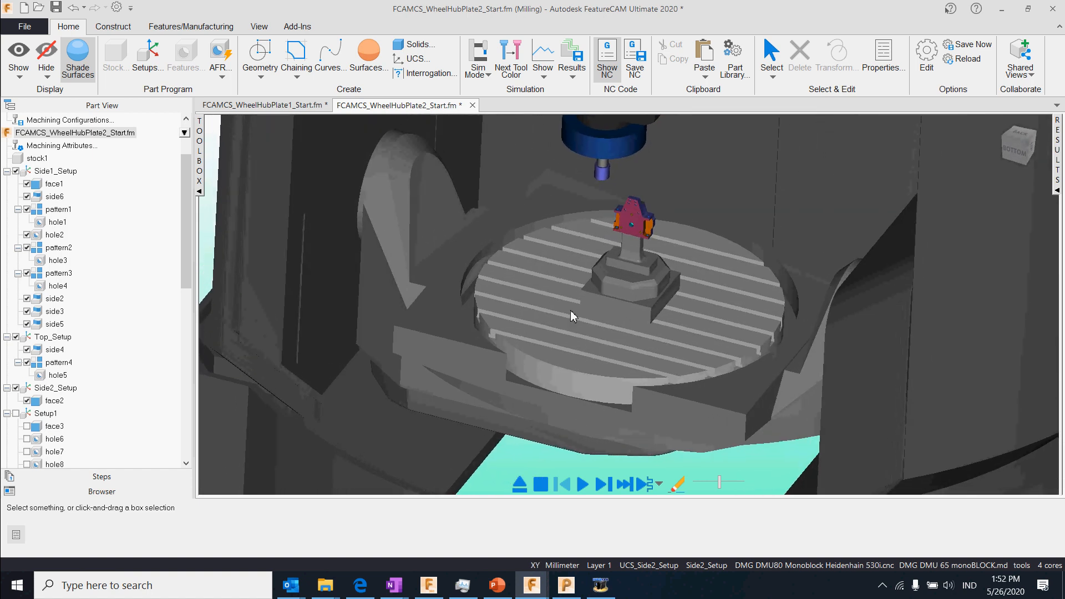
middle_click_drag(573, 317, 645, 279)
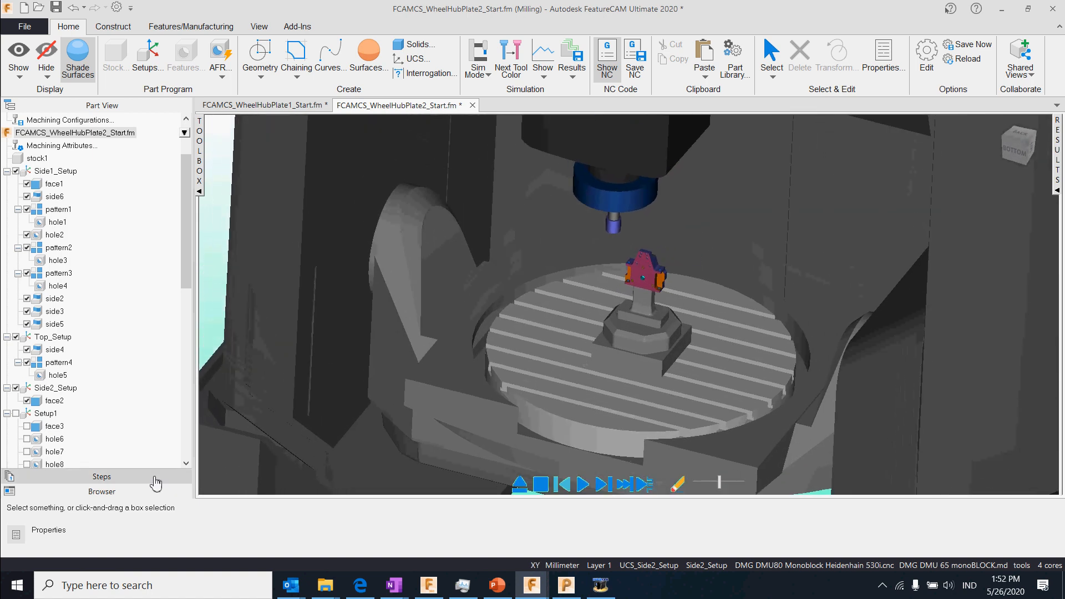
- Open the Steering Column start project from the example browser
left_click(105, 492)
scroll(98, 315, "down", 5)
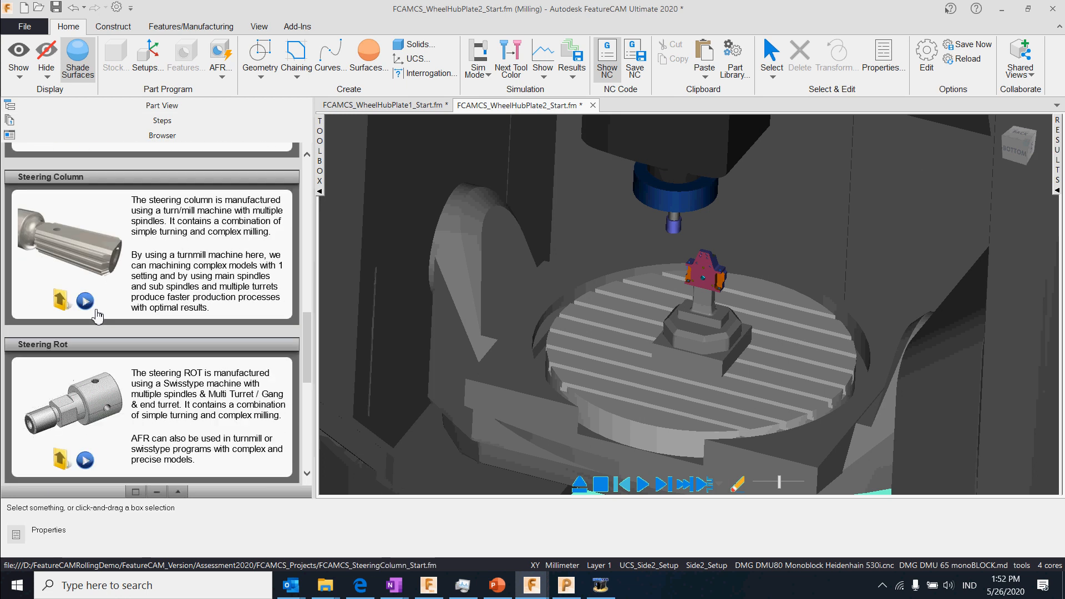
left_click(61, 249)
left_click(503, 308)
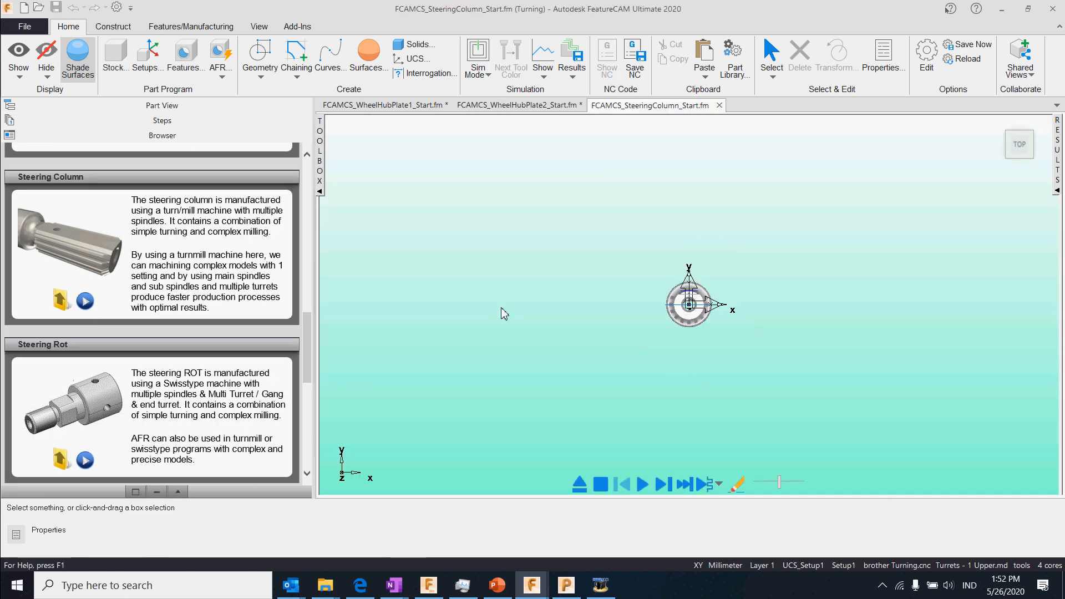
middle_click_drag(716, 310, 1000, 243)
left_click(1037, 140)
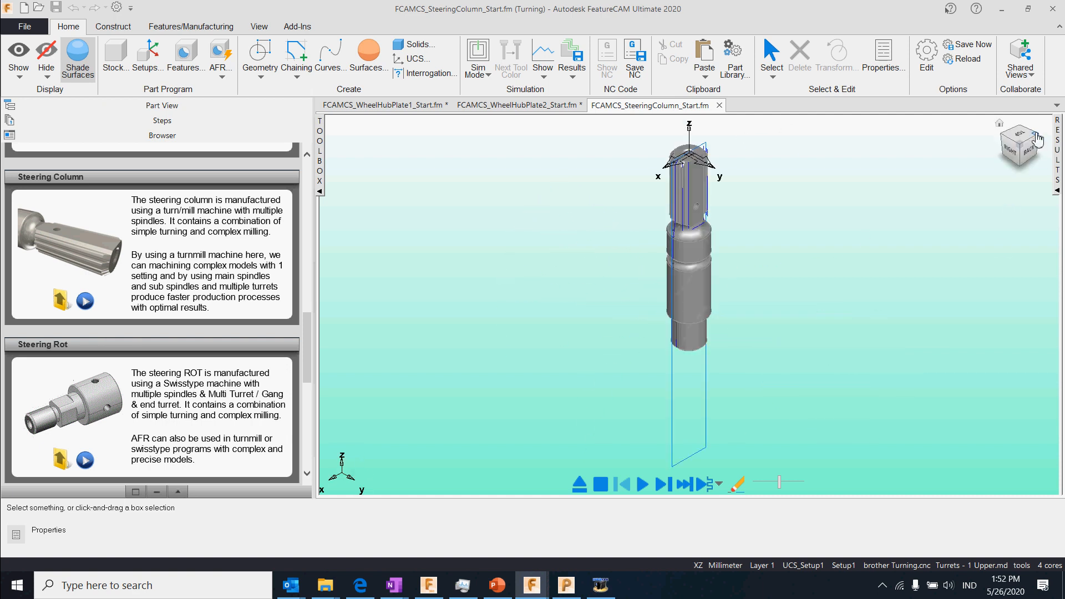
middle_click_drag(773, 197, 736, 422)
scroll(766, 389, "up", 6)
middle_click_drag(776, 377, 698, 376)
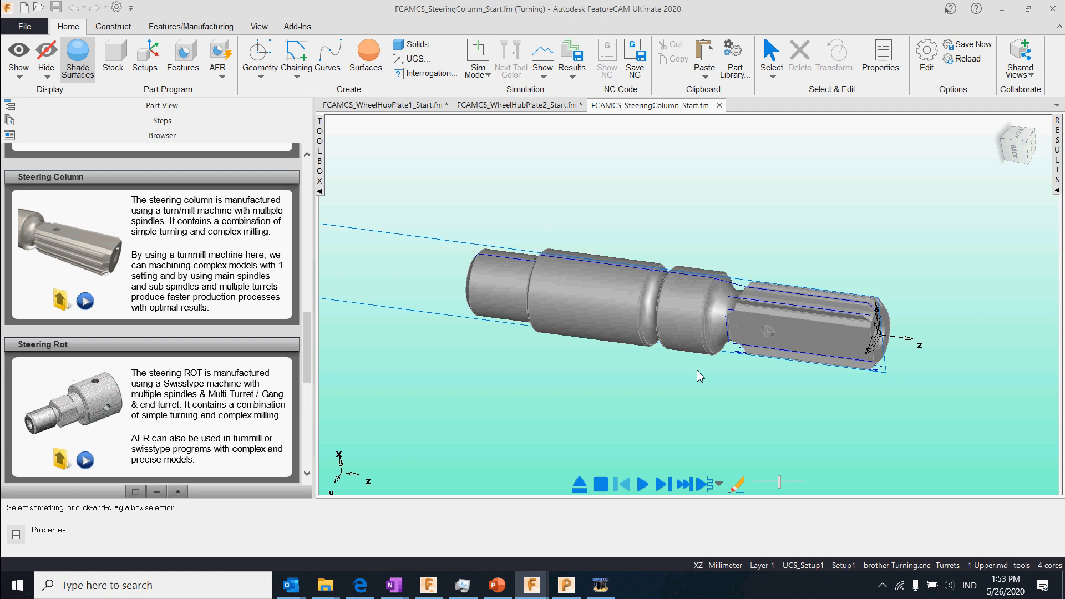
- Start automatic feature recognition on the steering column solid, and have Setup1 and Setup2 recognized
left_click(162, 106)
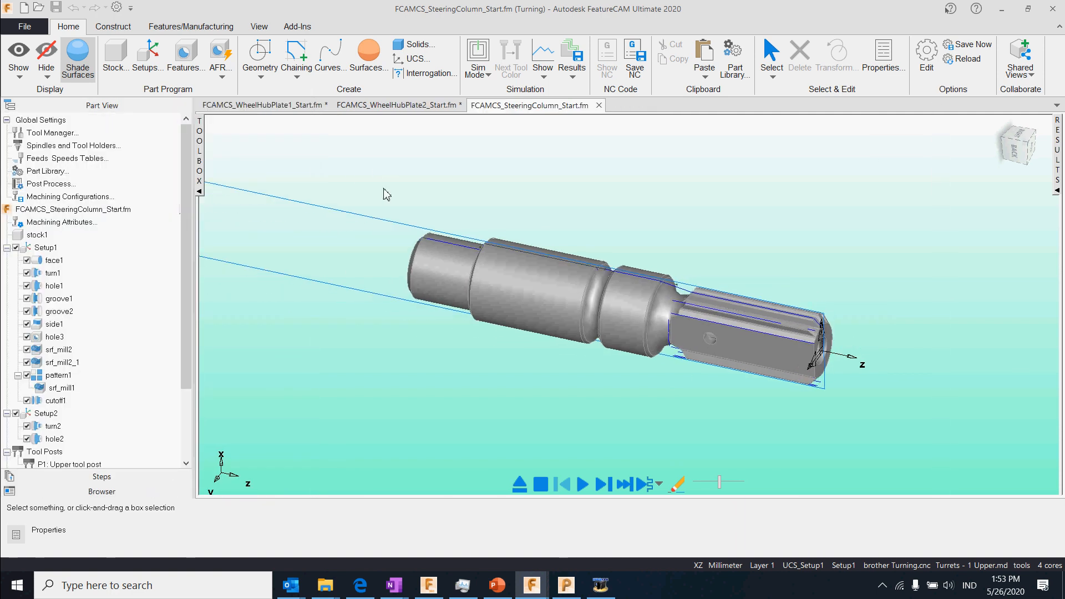
left_click(513, 190)
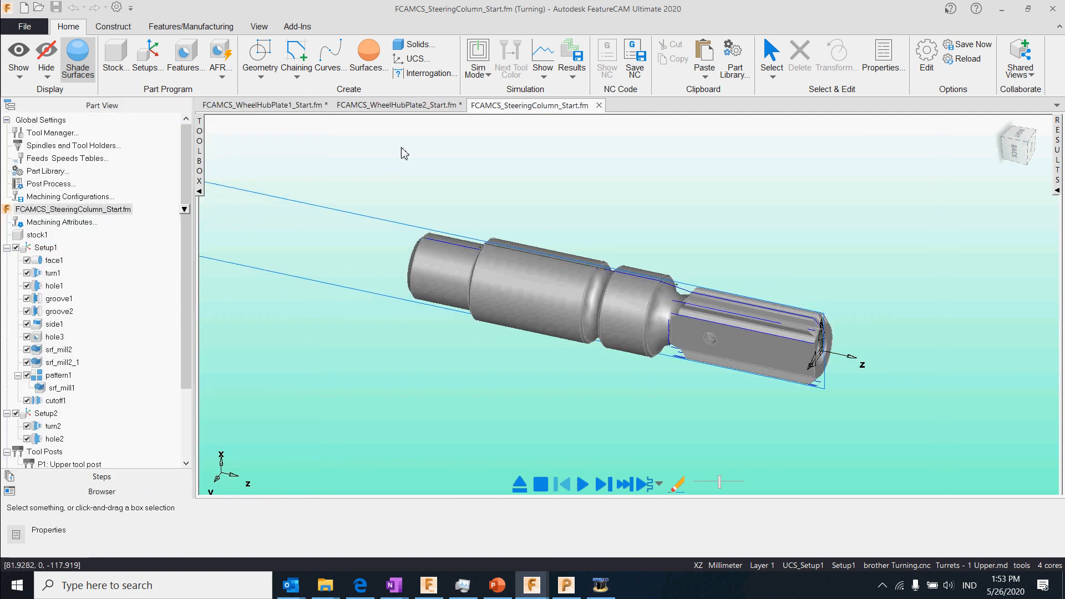
left_click(221, 78)
left_click(226, 99)
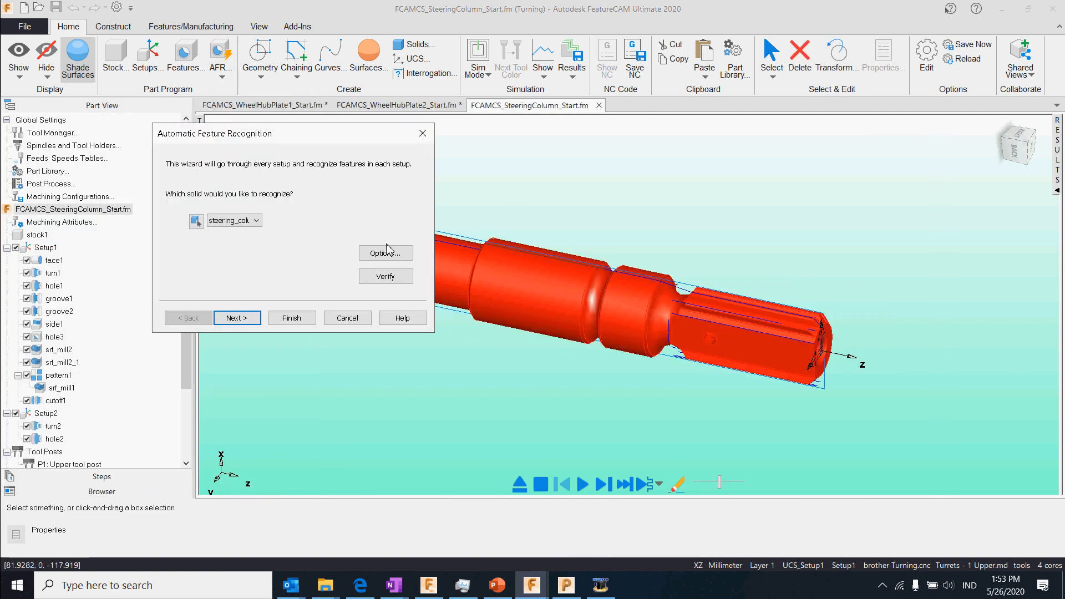
left_click(247, 322)
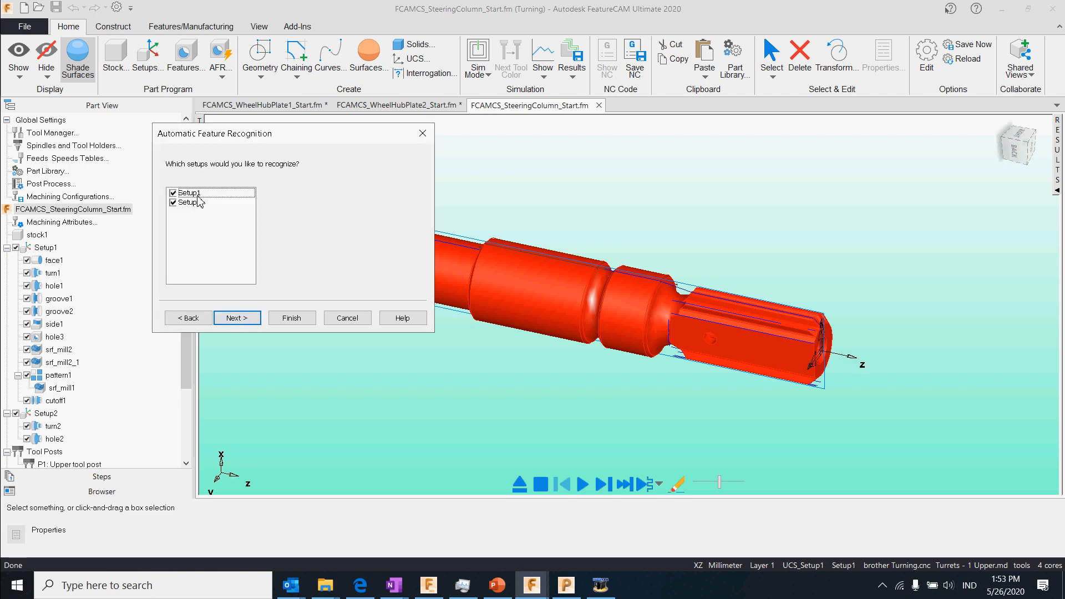
left_click(253, 324)
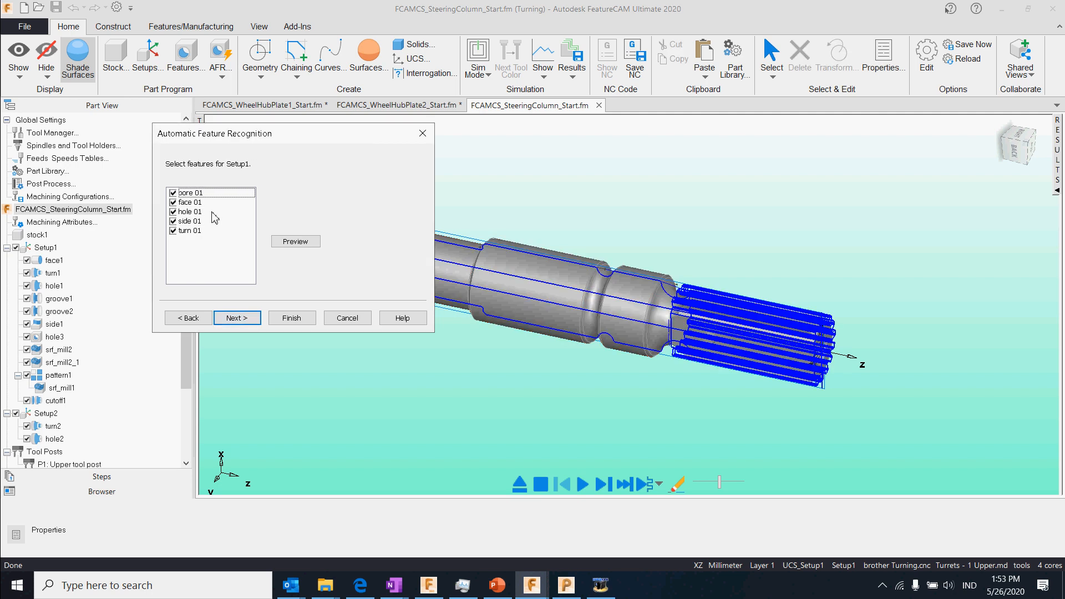
- Accept the recognized features for Setup1, cancel the recognition at Setup2, and undo the added features
left_click(200, 222)
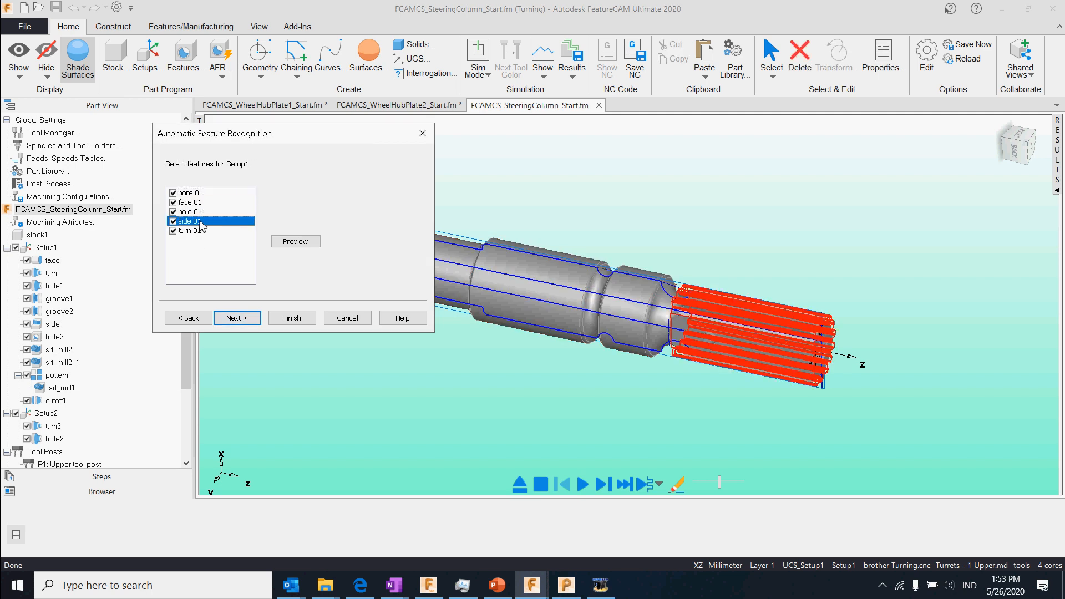
left_click(239, 317)
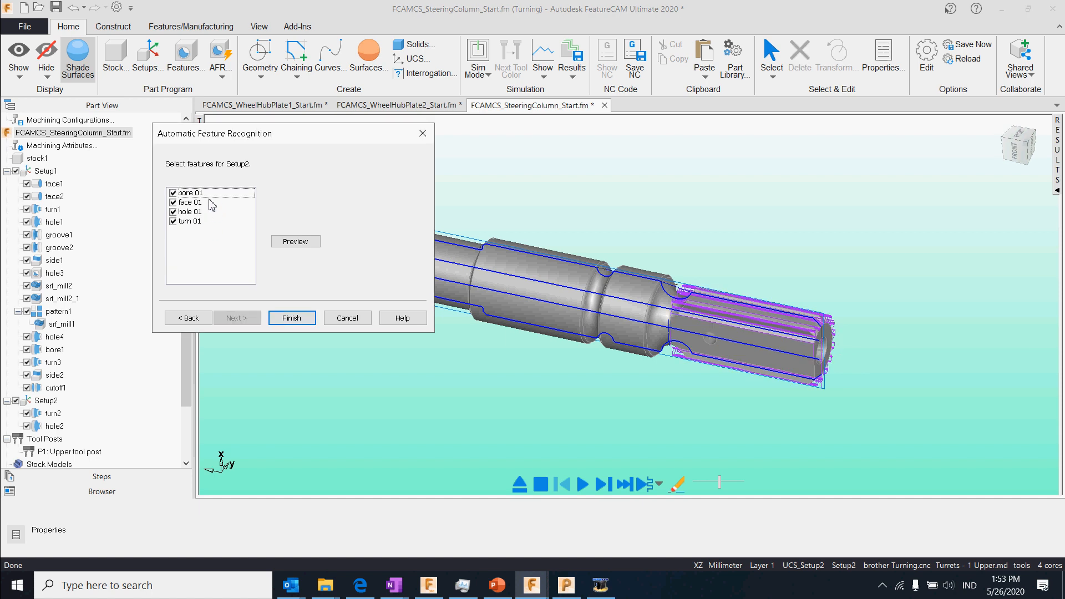
left_click(347, 318)
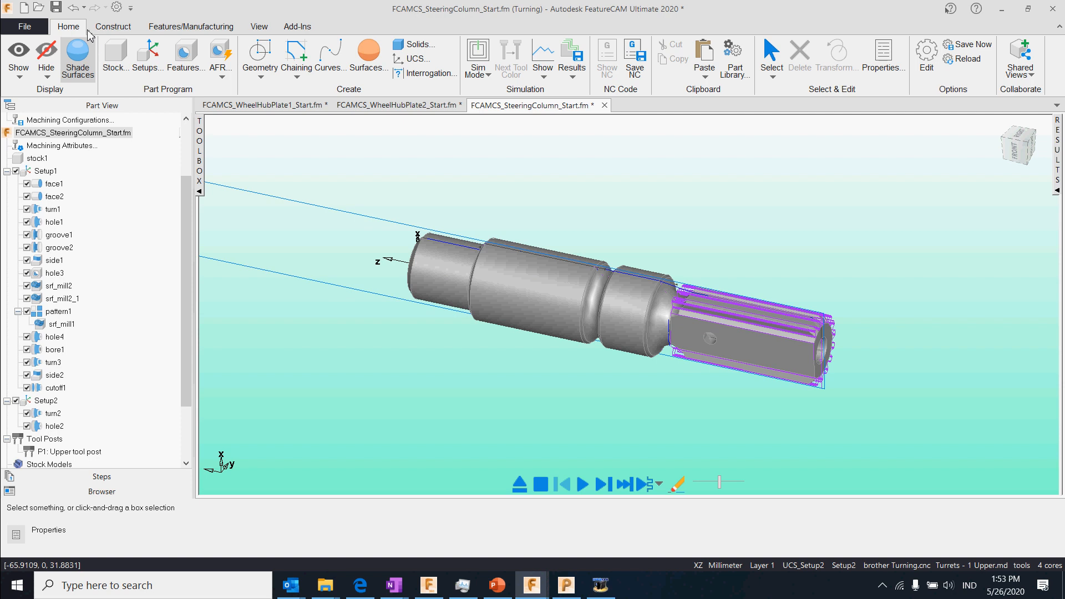
left_click(74, 12)
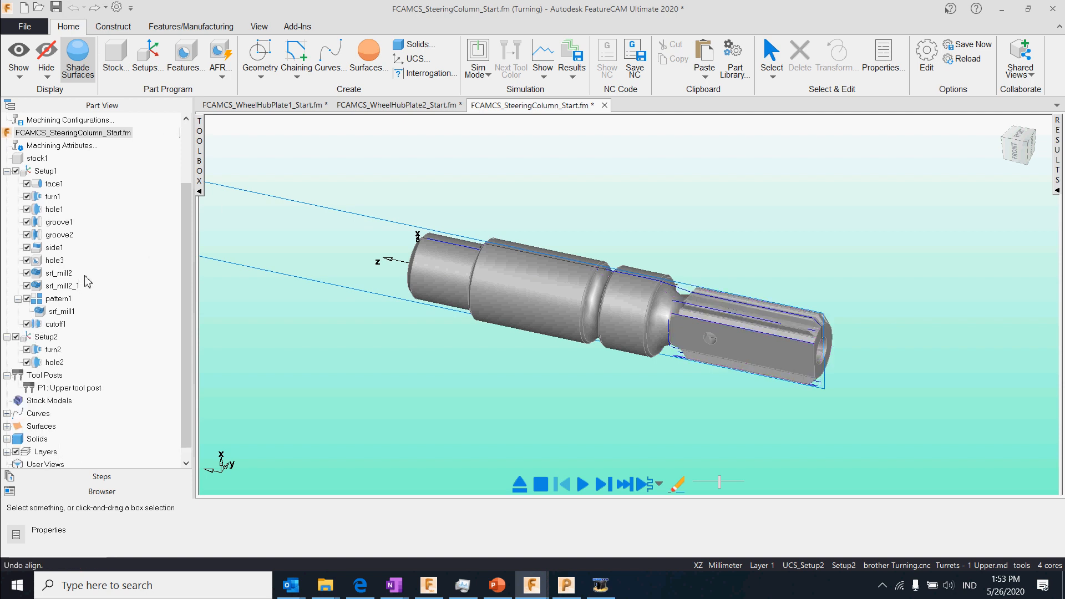
- Open the properties of face1 in Setup1 and review its dimensions
left_click(51, 185)
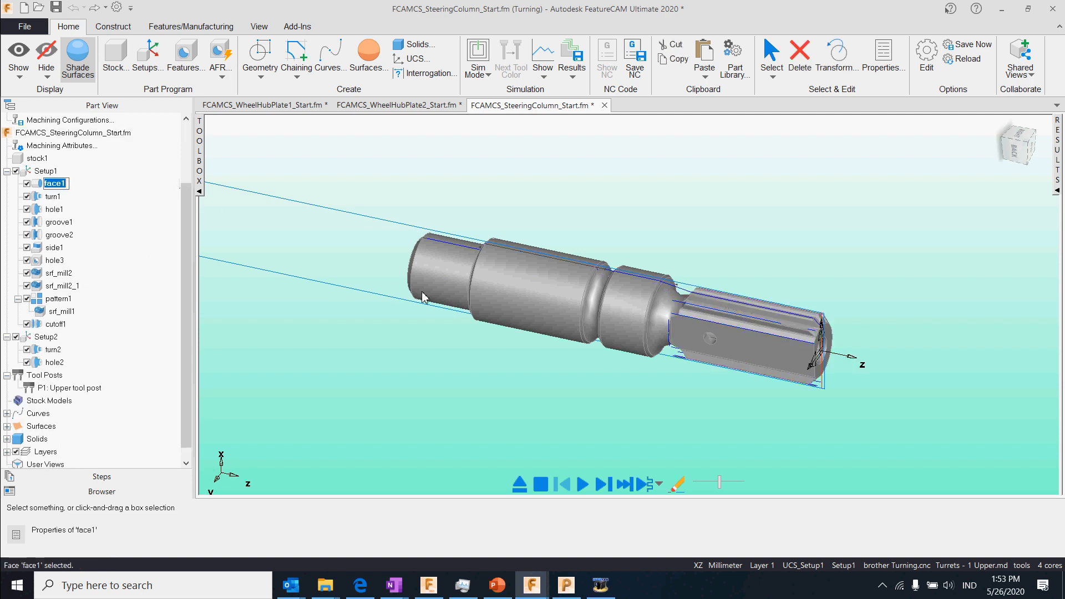
double_click(38, 186)
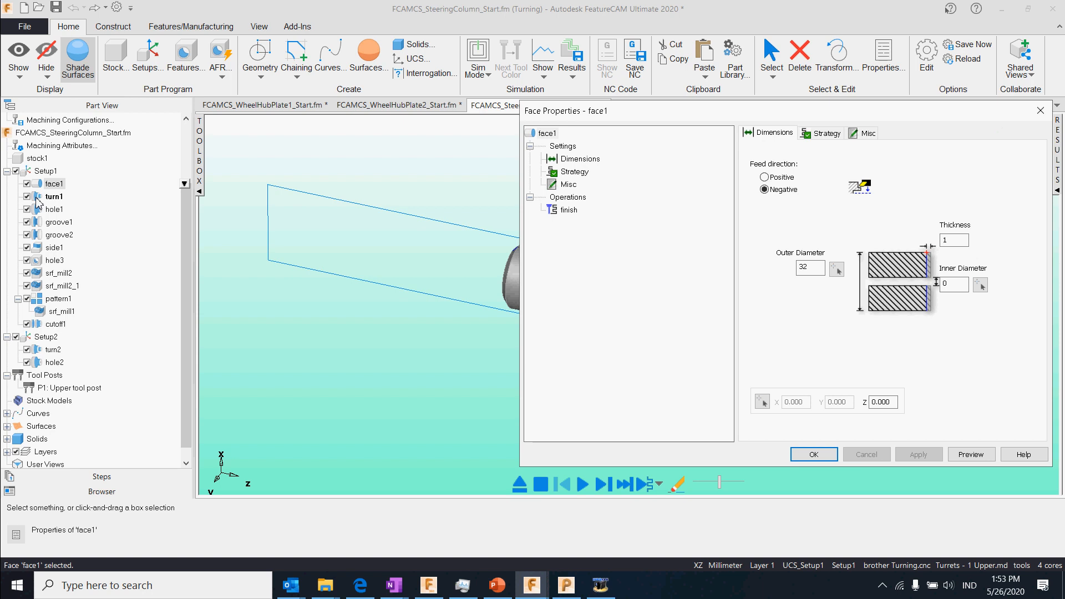
left_click_drag(814, 119, 467, 84)
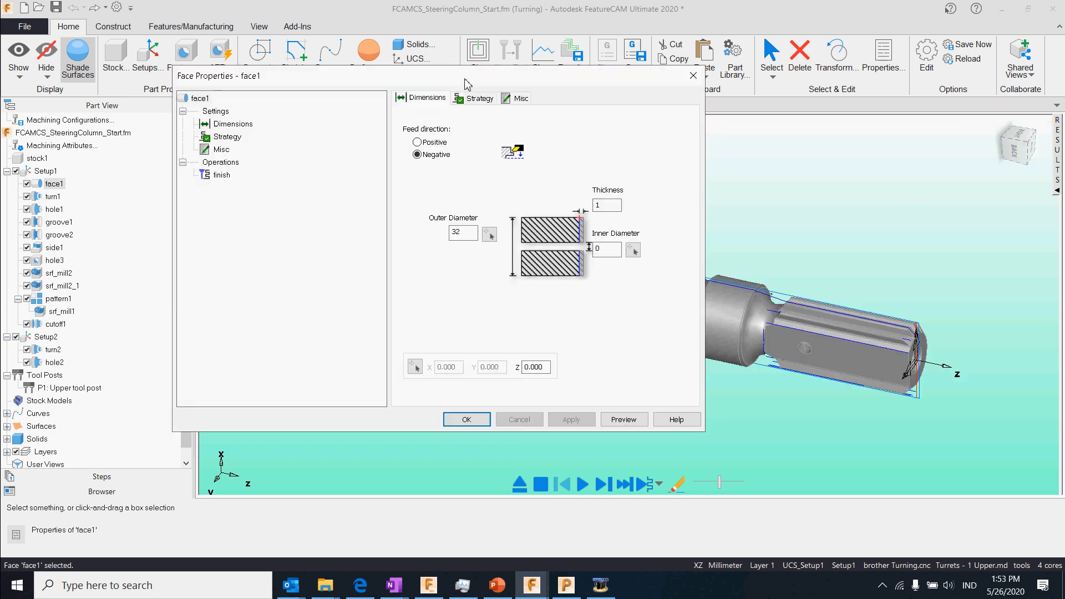
- Review the tool and the turning attributes of turn1's rough operation, including the depth of cut
double_click(47, 198)
left_click(219, 200)
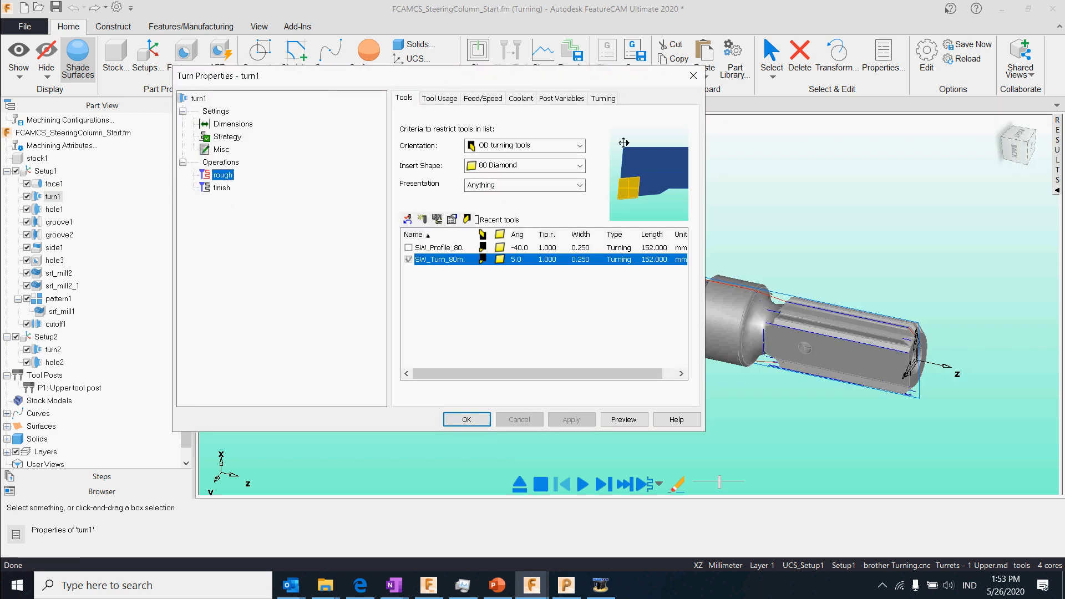
left_click(604, 99)
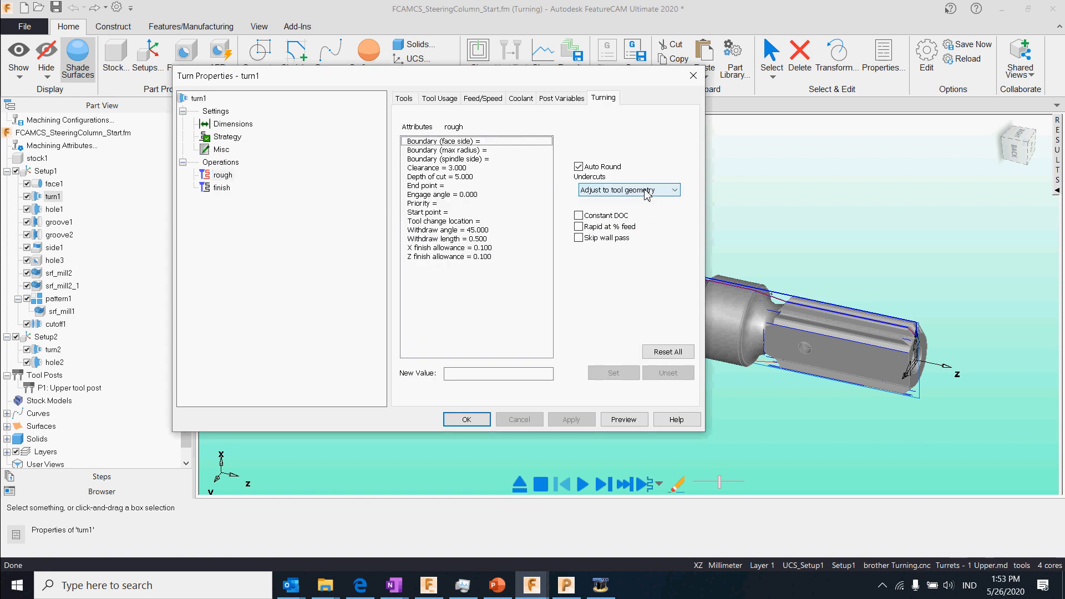
left_click(451, 178)
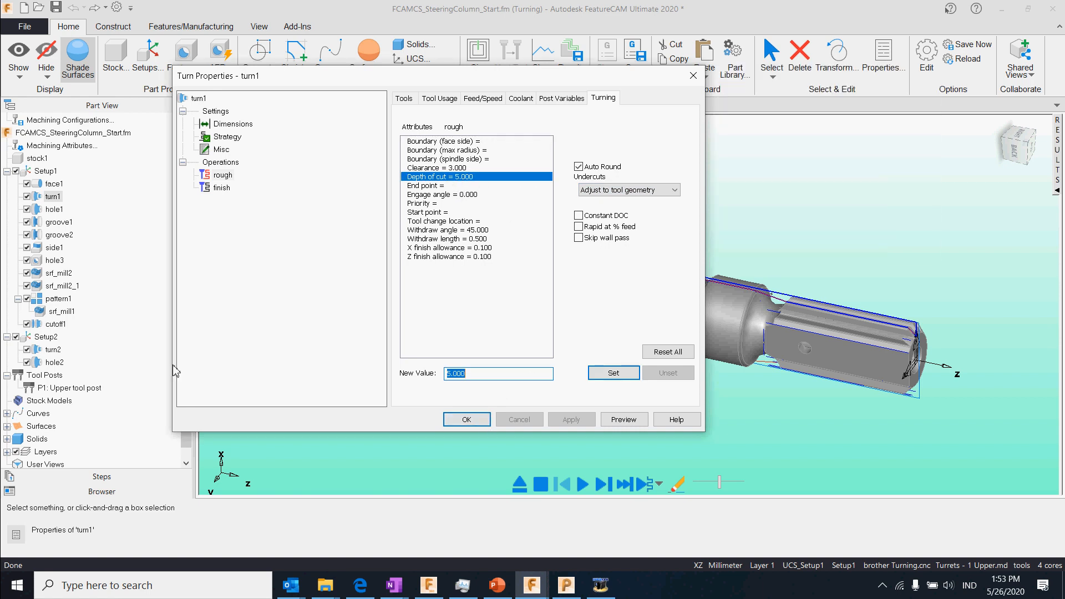
- Inspect the TapeRedEndmillB5 tool definition used by srf_mill2's finish1 operation, leaving the tool unchanged
left_click(38, 273)
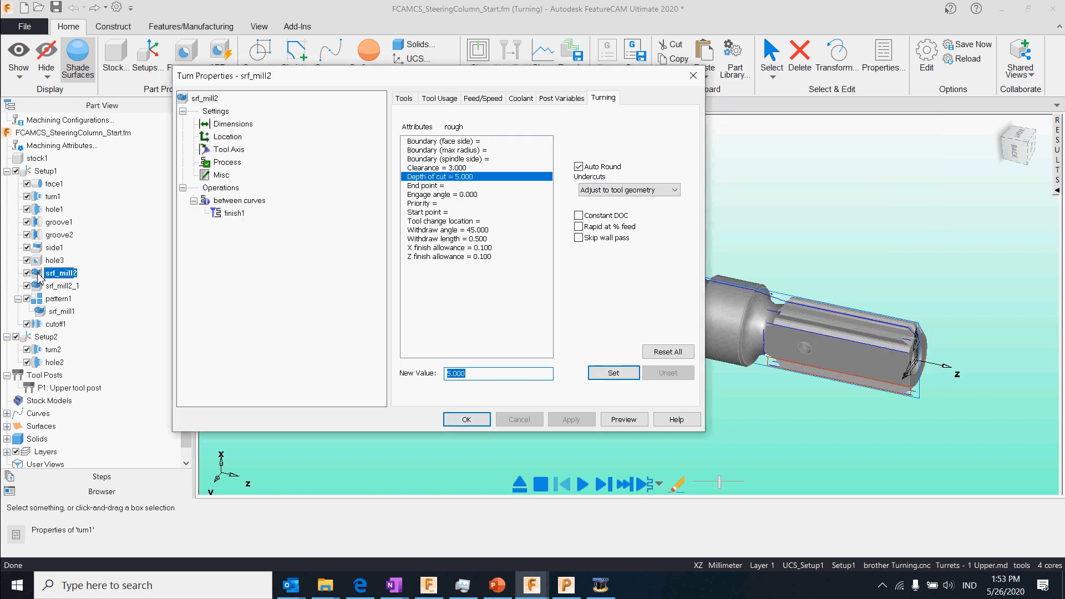
left_click(231, 214)
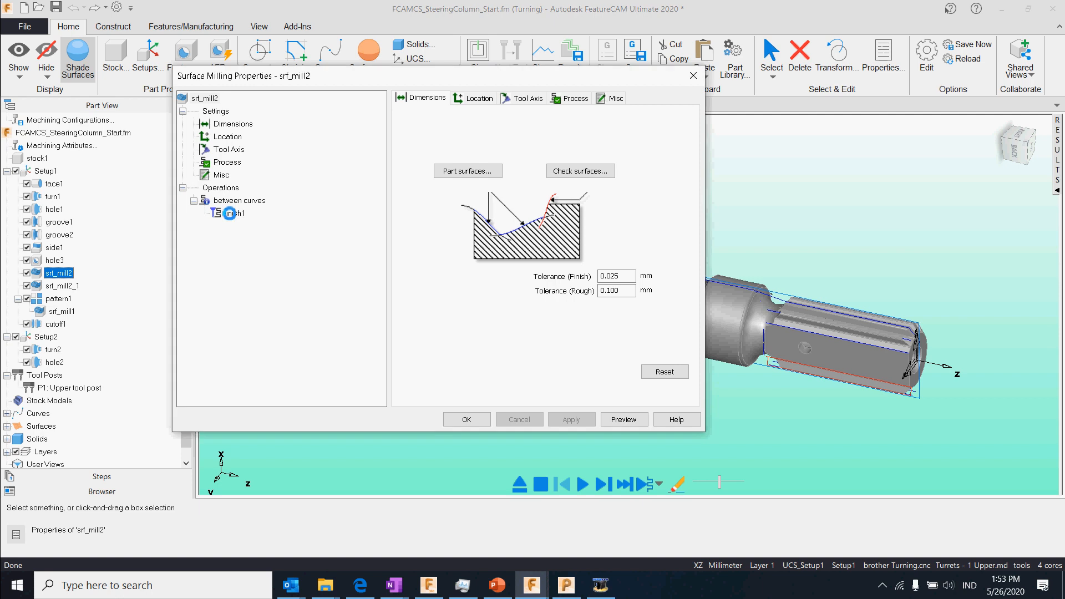
left_click_drag(639, 206, 681, 169)
scroll(657, 178, "up", 3)
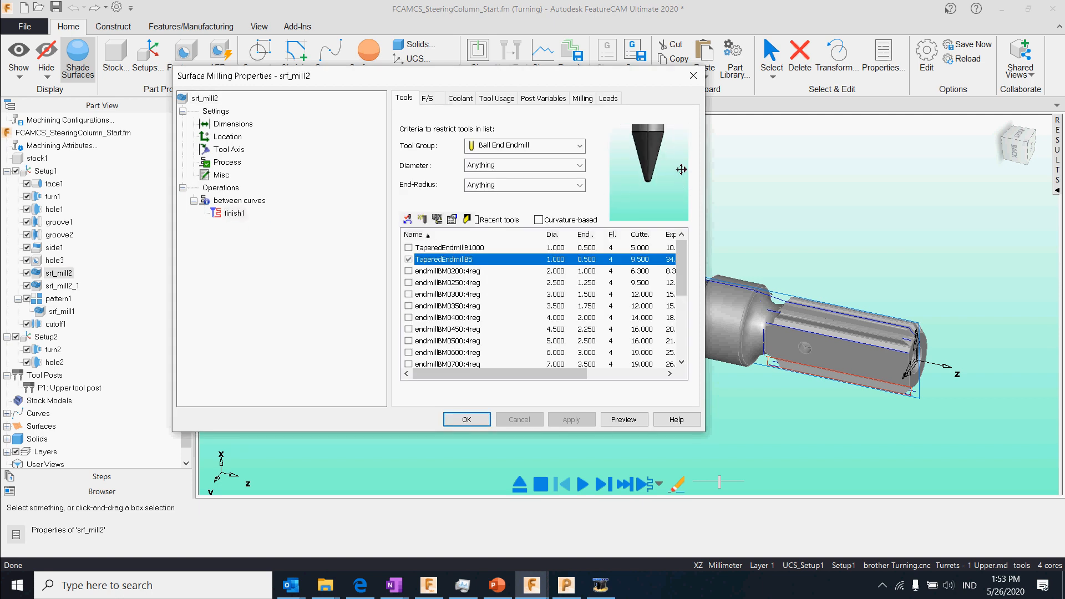
double_click(435, 259)
scroll(355, 333, "up", 3)
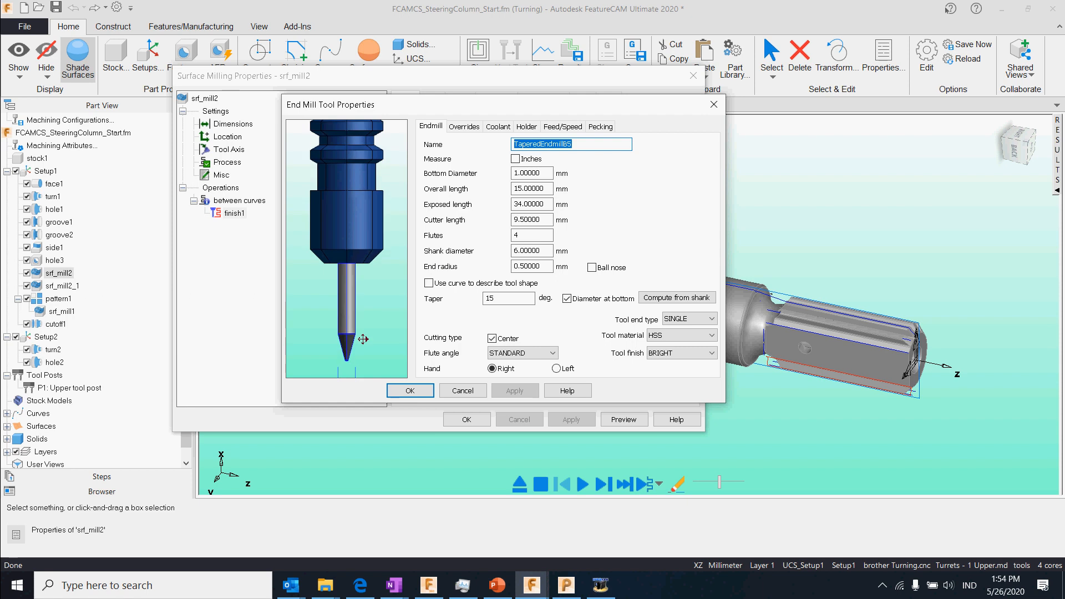
scroll(358, 298, "down", 5)
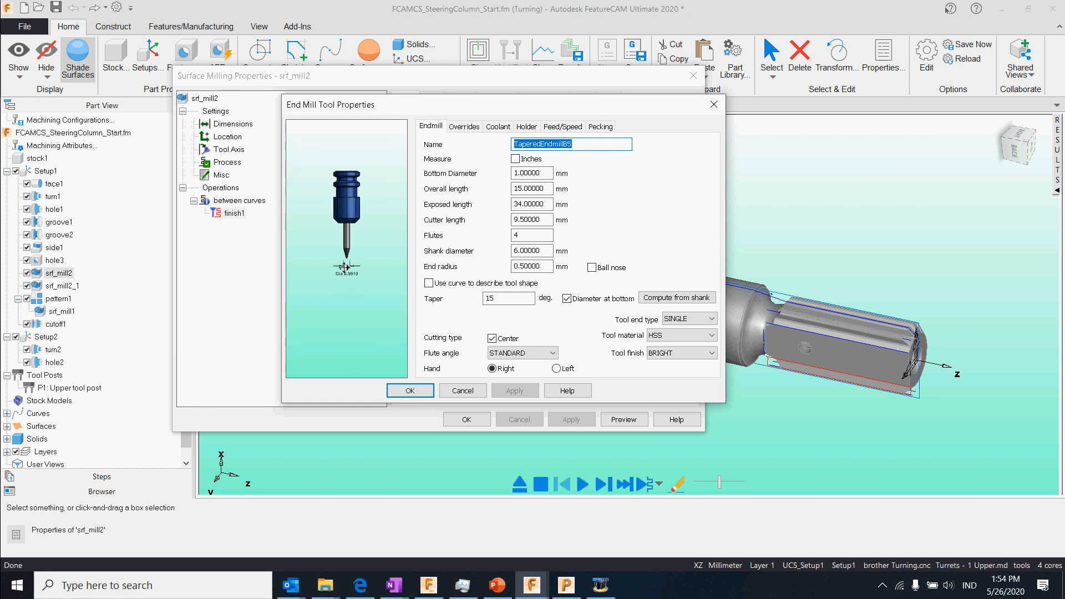
scroll(353, 233, "up", 3)
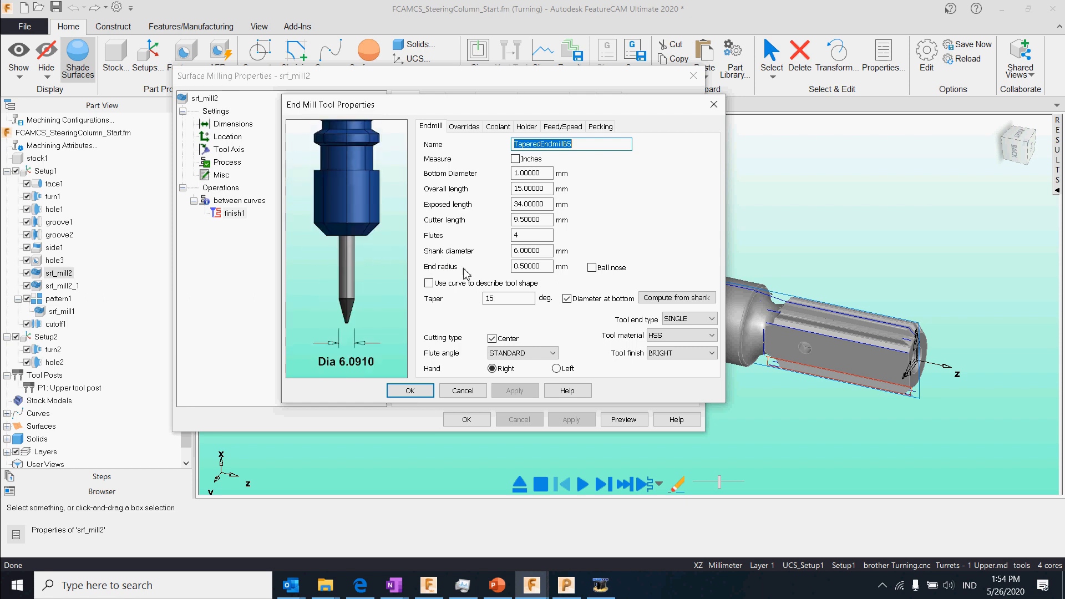
left_click(461, 394)
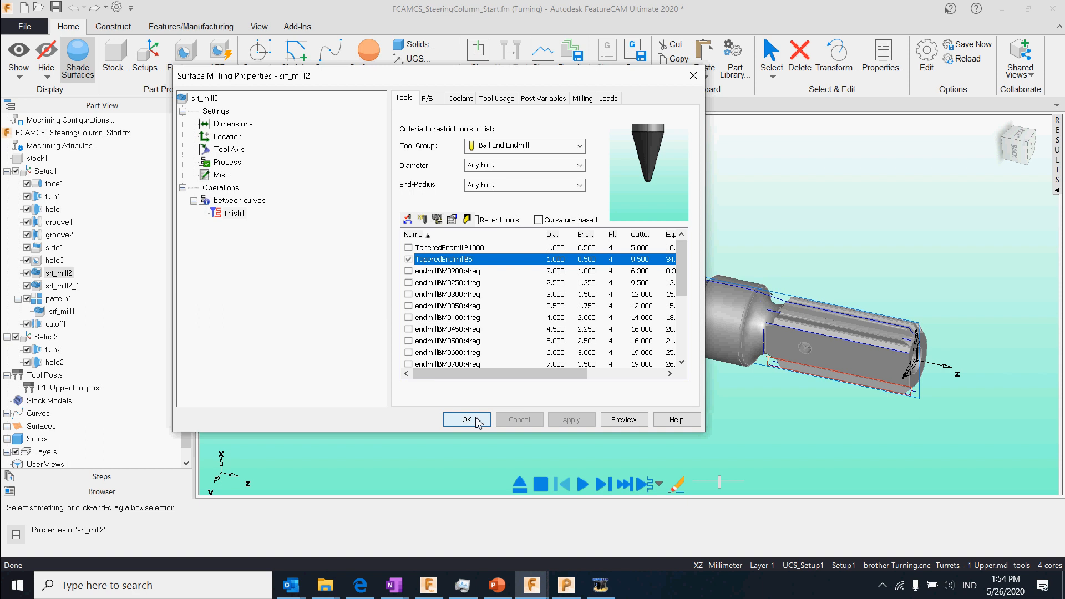
- Review cutoff1's pre-cutoff, cutoff and post-cutoff operations and its transfer and spindle sync strategy
left_click(55, 324)
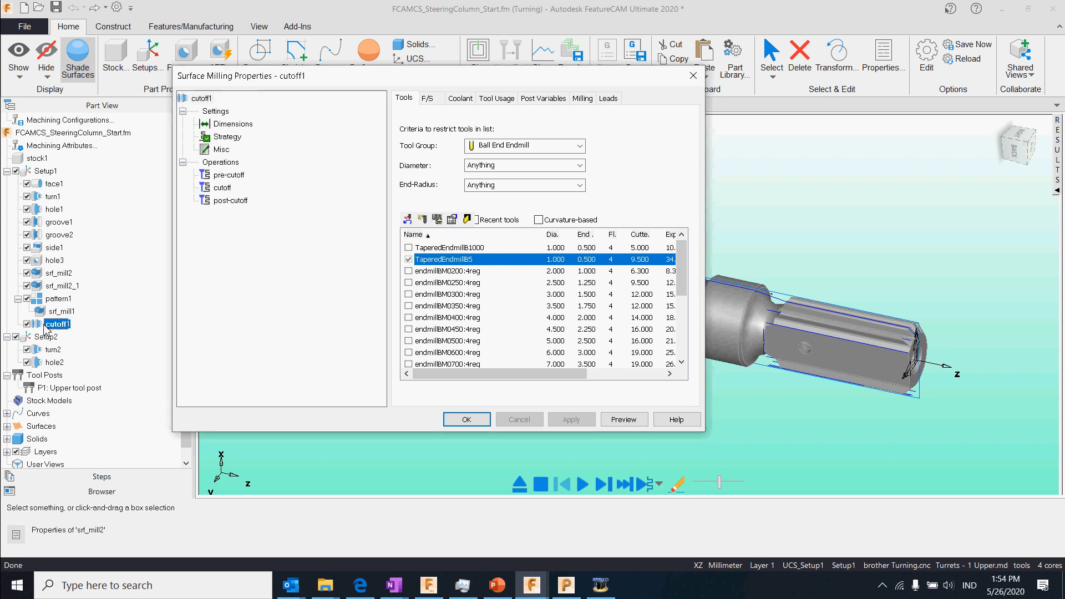
left_click(227, 175)
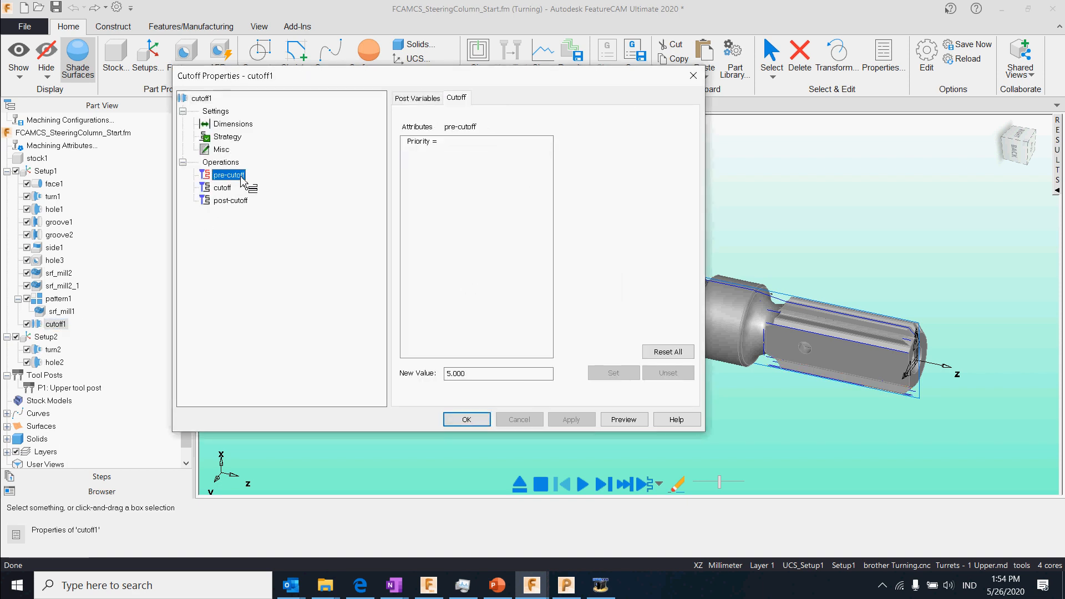
left_click(223, 189)
left_click(226, 201)
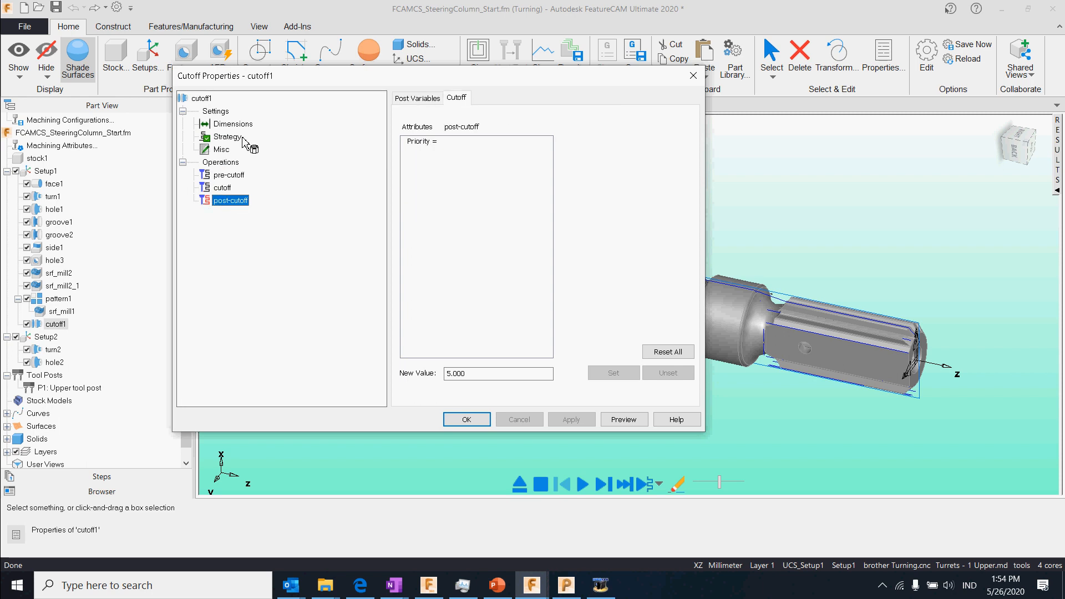
left_click(235, 138)
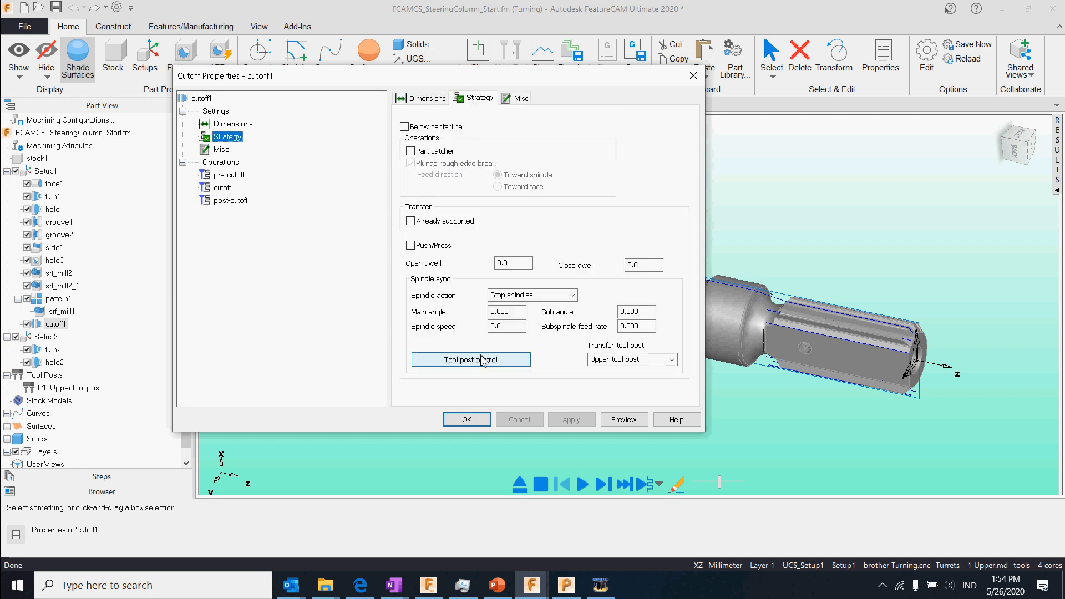
- Review the Setup2 features turn2 and hole2, including hole2's drill tool, and close the feature properties
left_click(45, 336)
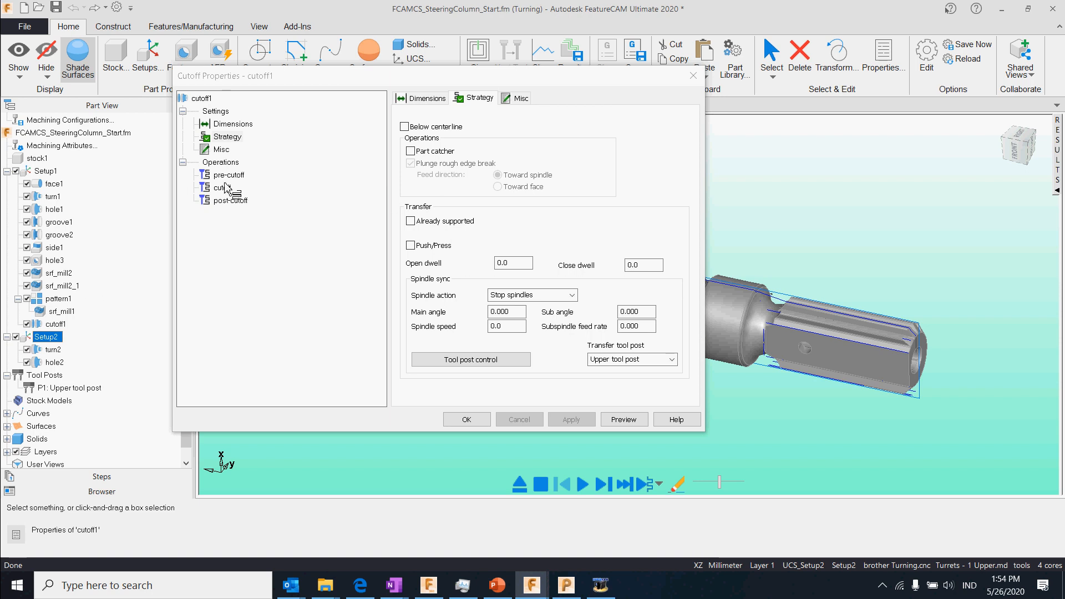
left_click(52, 350)
left_click(54, 362)
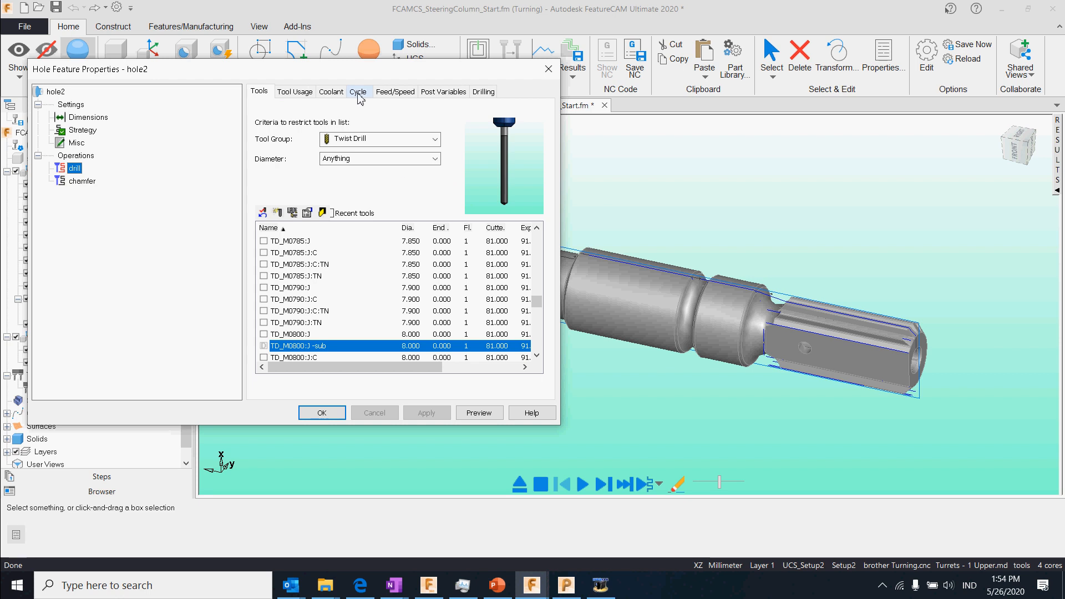
left_click(320, 412)
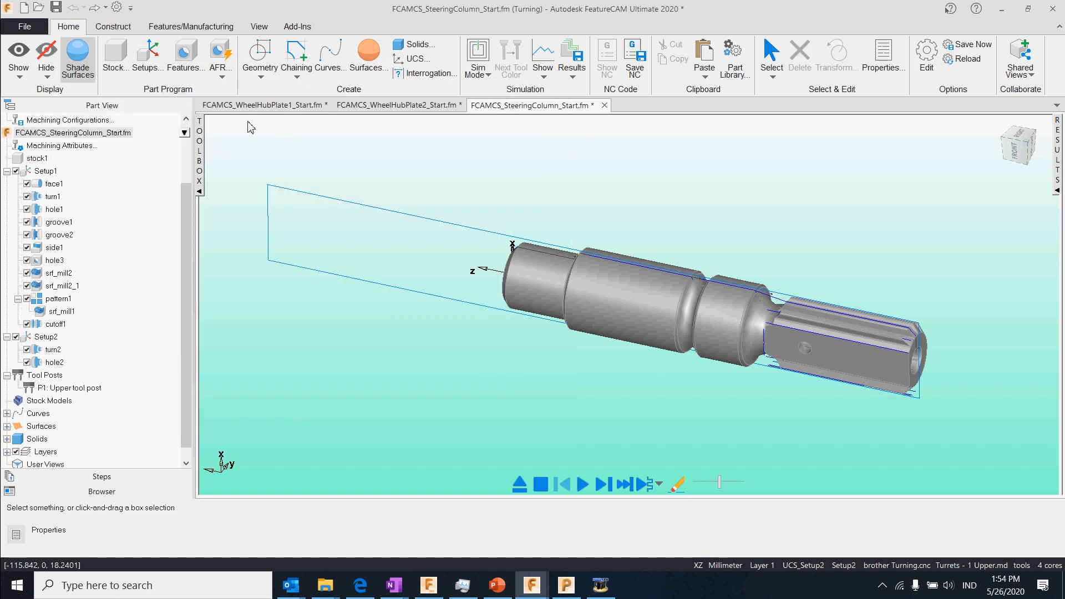
- Look through the available tool groups in the Tool Manager, and close it without changes
left_click(123, 27)
left_click(179, 27)
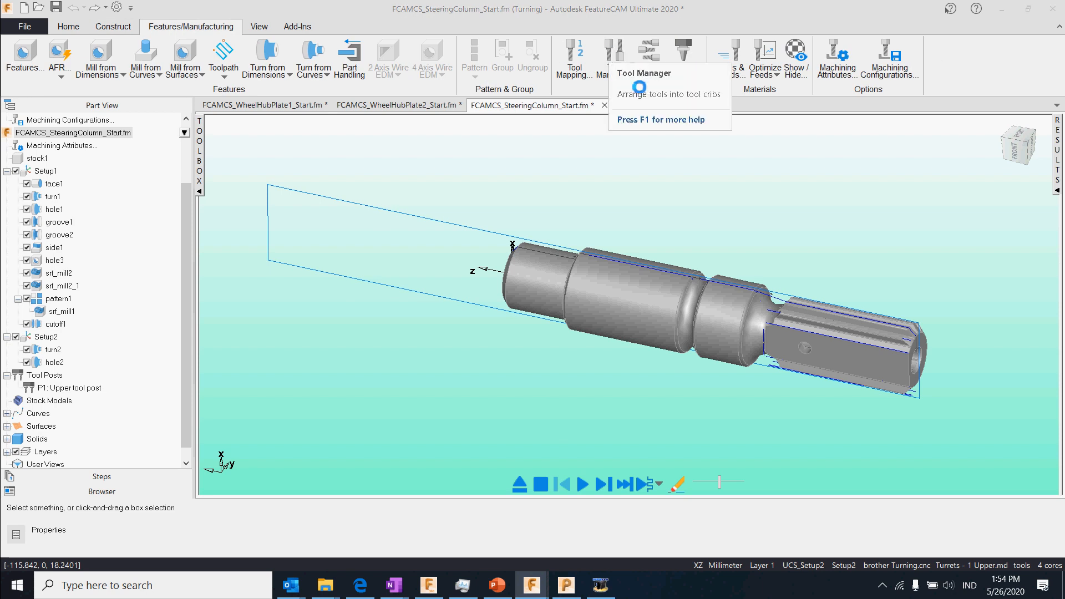
left_click(425, 161)
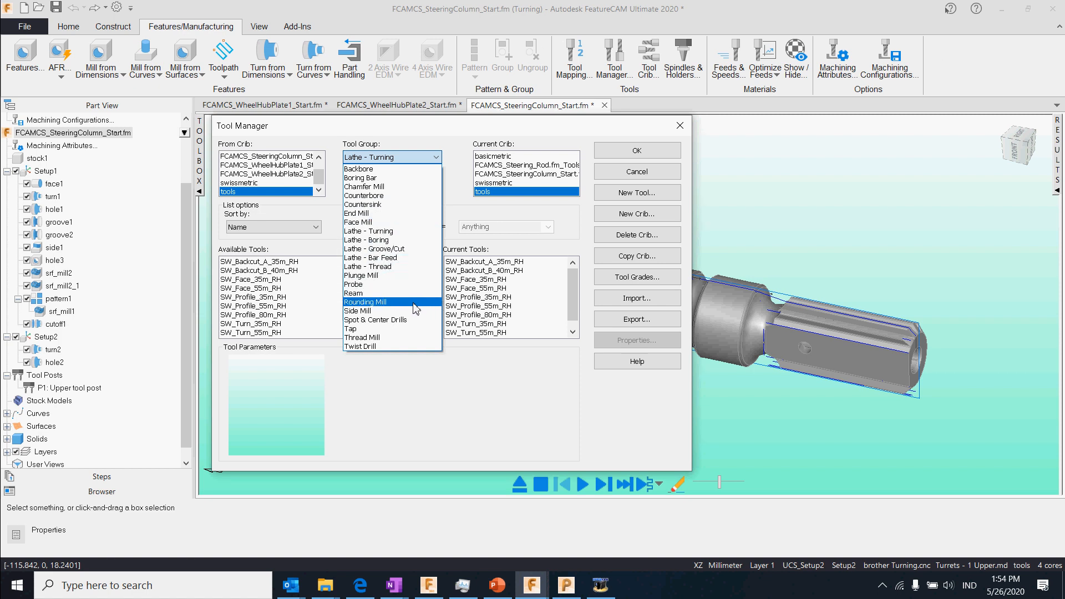
left_click(536, 235)
left_click(677, 151)
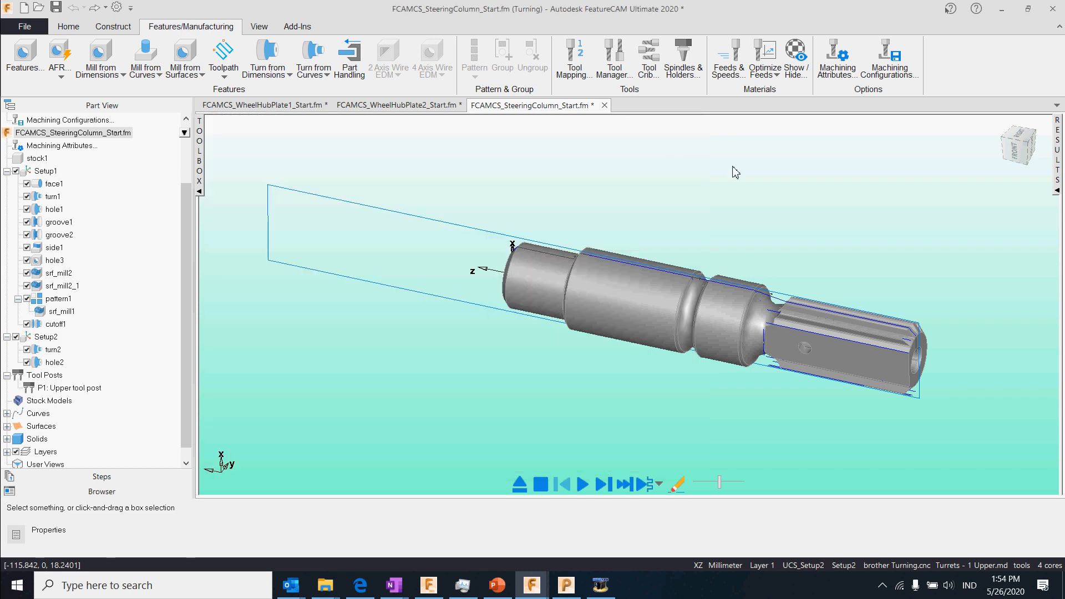
left_click(69, 27)
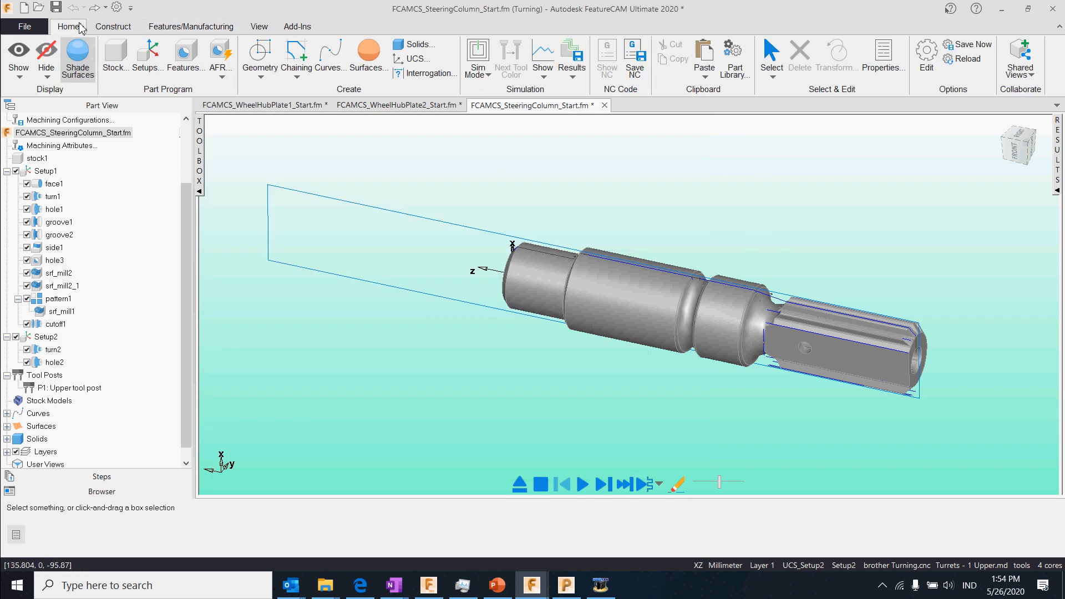
- Set the Turn/Mill post processor's CNC file to Mori Seiki NT.cnc in the posting options
double_click(909, 566)
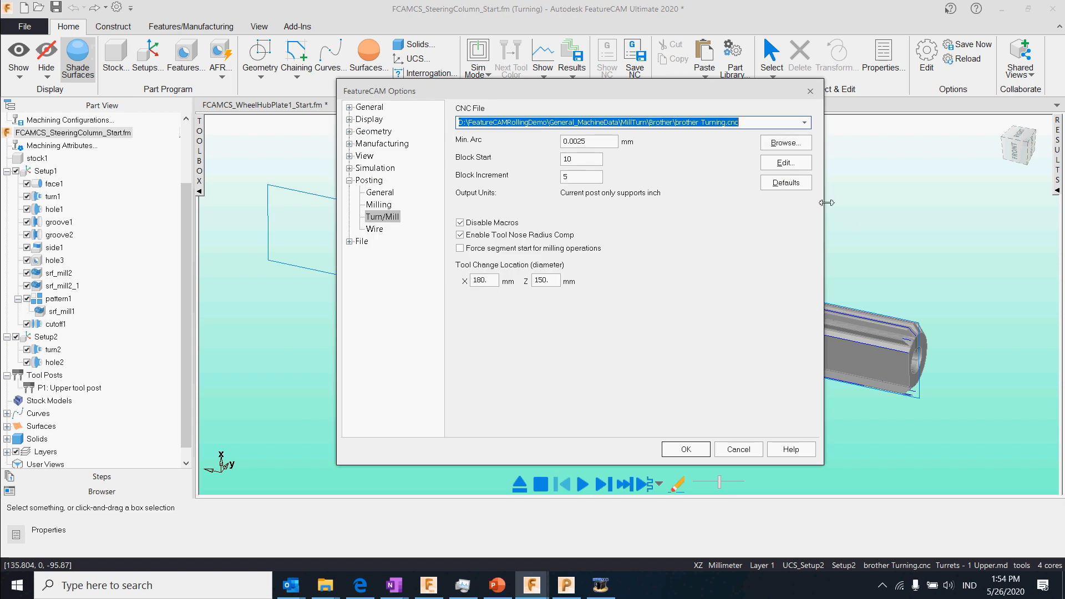
left_click(805, 122)
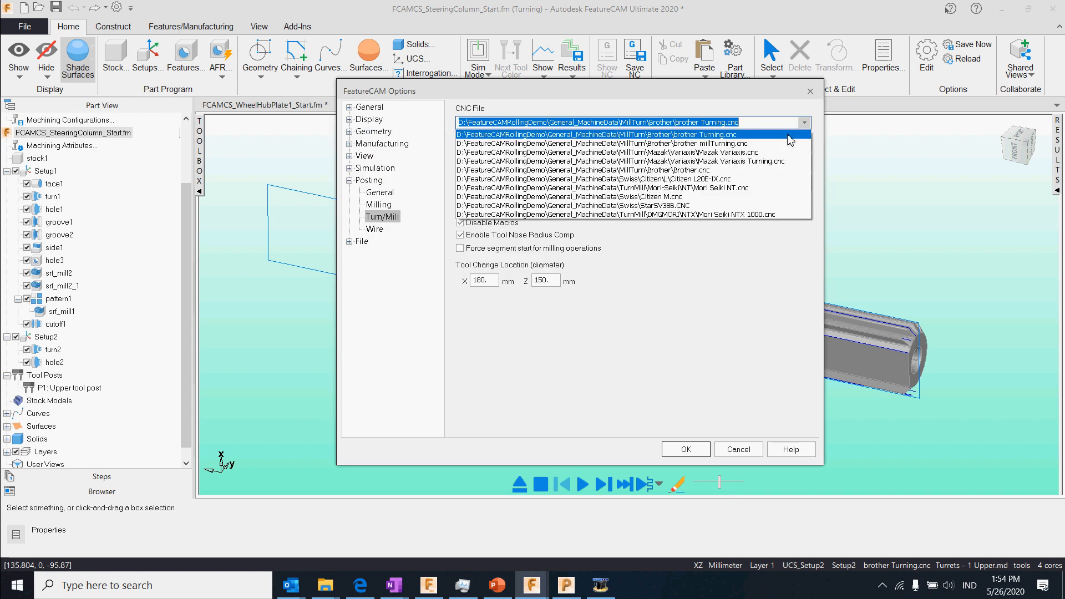
left_click(750, 188)
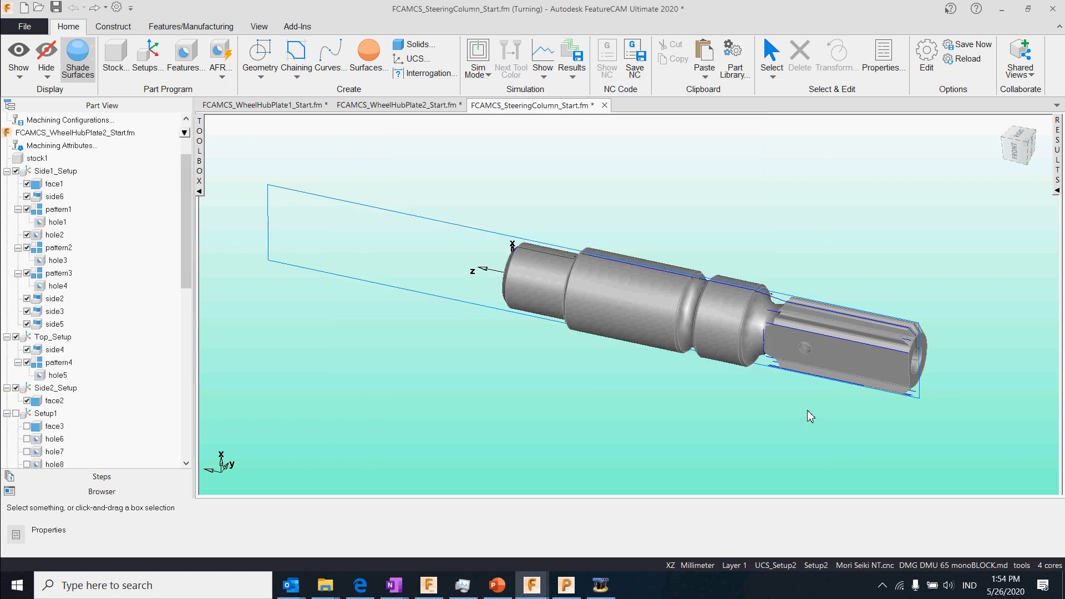
- Switch the simulation mode to machine simulation and start simulating Setup1 on the Mori Seiki NT machine
middle_click_drag(827, 327, 667, 311)
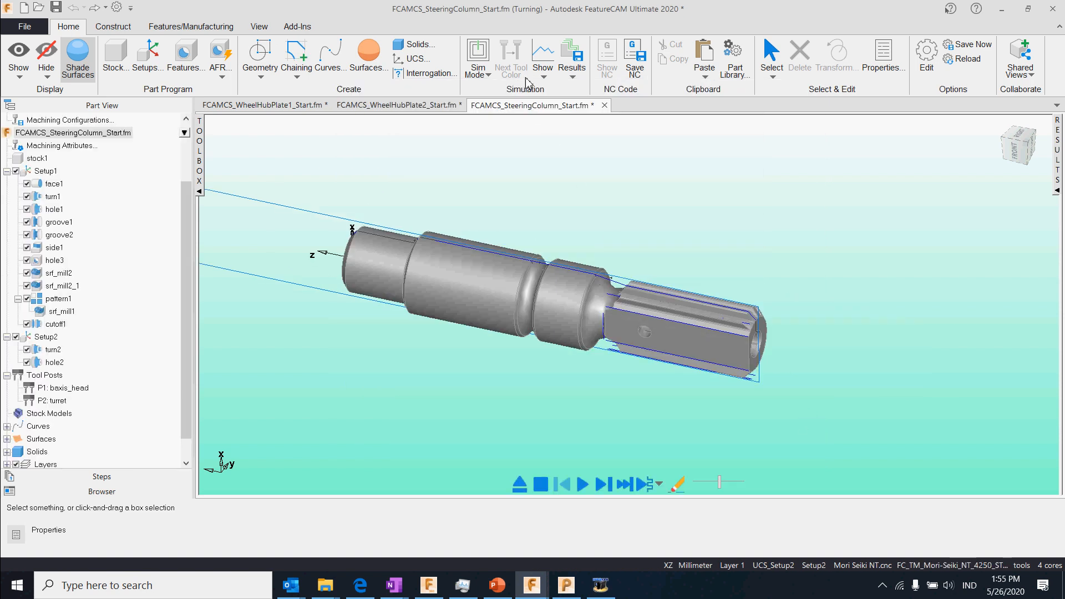
left_click(481, 83)
left_click(488, 216)
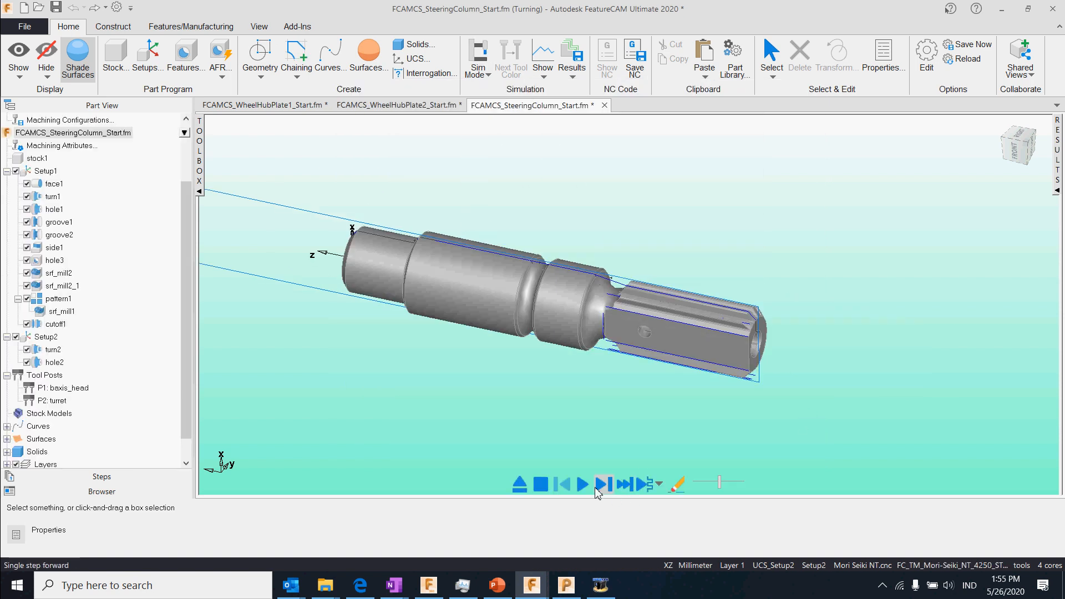
left_click(39, 173)
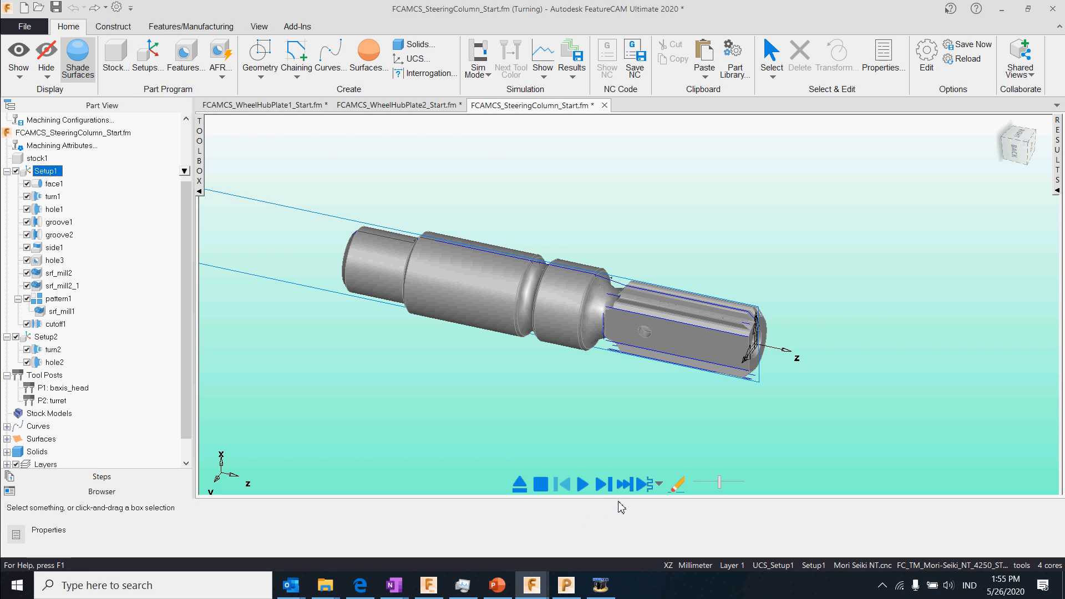
left_click(611, 488)
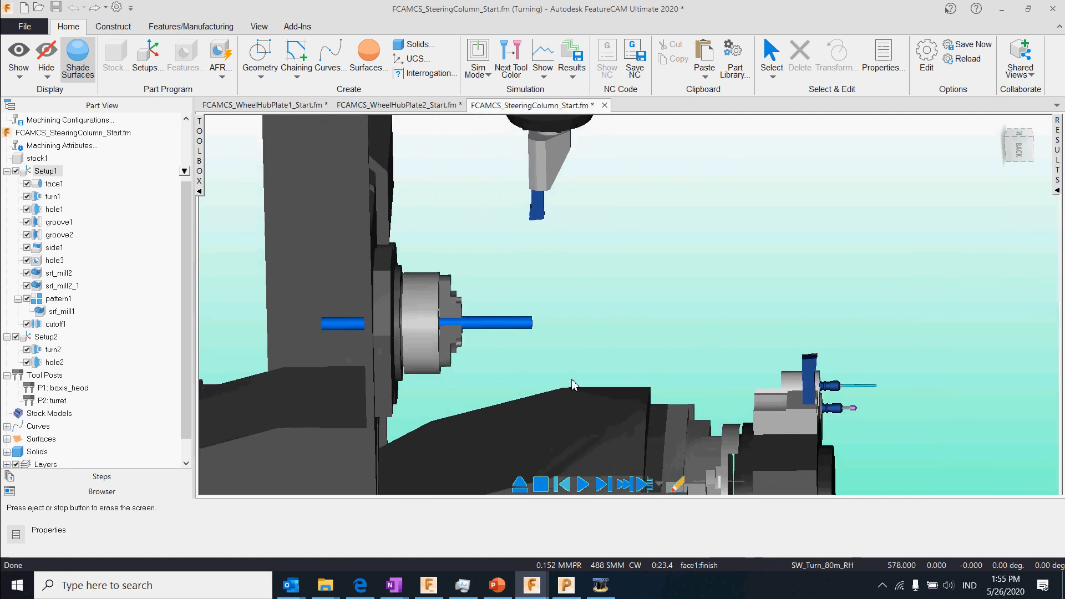
- Play the Setup1 machine simulation and examine the grooves, cross hole, flat and splines being machined on the main-spindle part from several angles
left_click(588, 490)
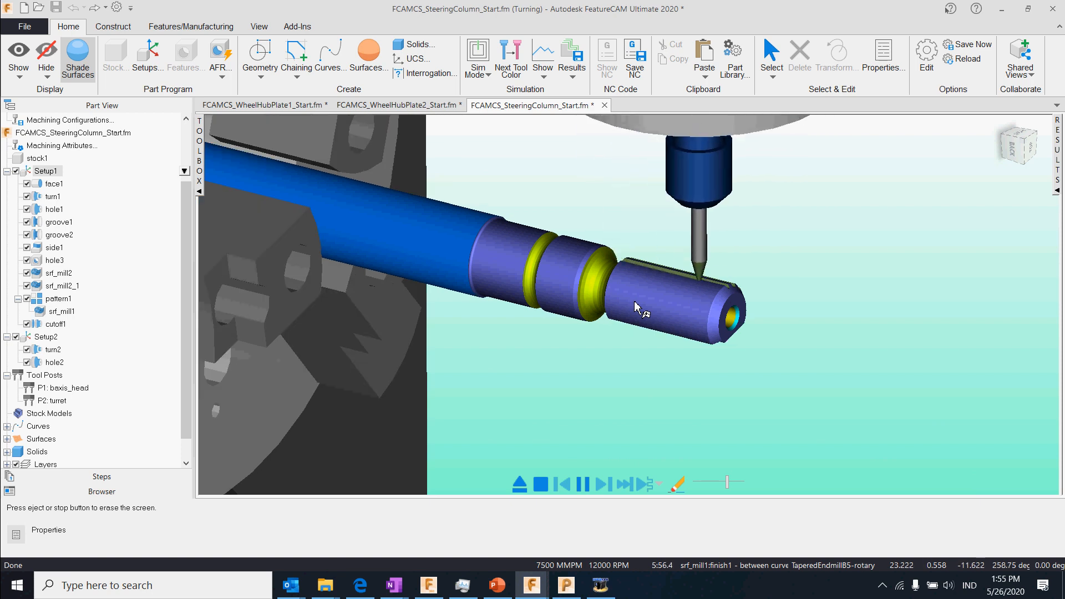
scroll(635, 303, "down", 5)
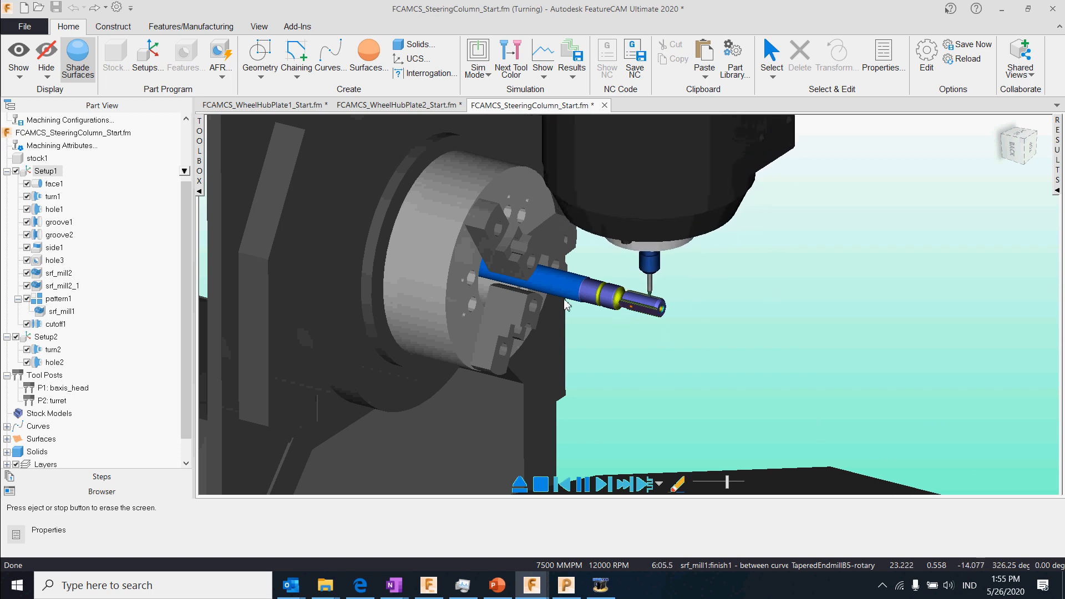
middle_click_drag(696, 337, 597, 360)
scroll(629, 324, "up", 2)
scroll(669, 334, "up", 2)
middle_click_drag(669, 335, 647, 366)
scroll(652, 291, "up", 2)
middle_click_drag(652, 291, 585, 320)
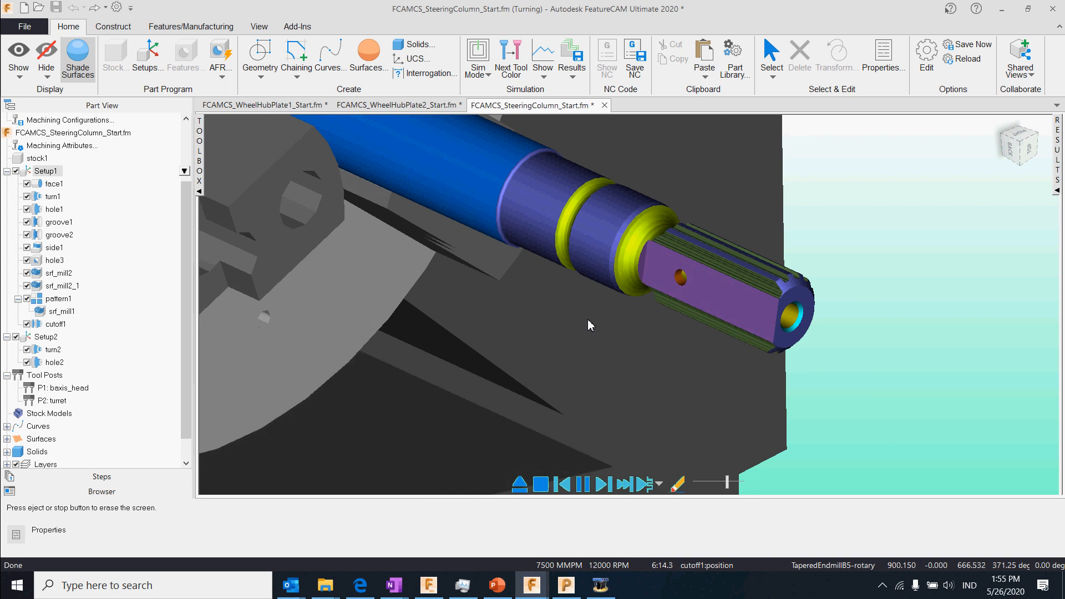
- Follow the simulation past cutoff to the sub-spindle work at a reduced simulation speed, examining the turret tools and the overall machine layout
scroll(607, 329, "down", 4)
scroll(609, 332, "down", 3)
middle_click_drag(654, 371, 830, 361)
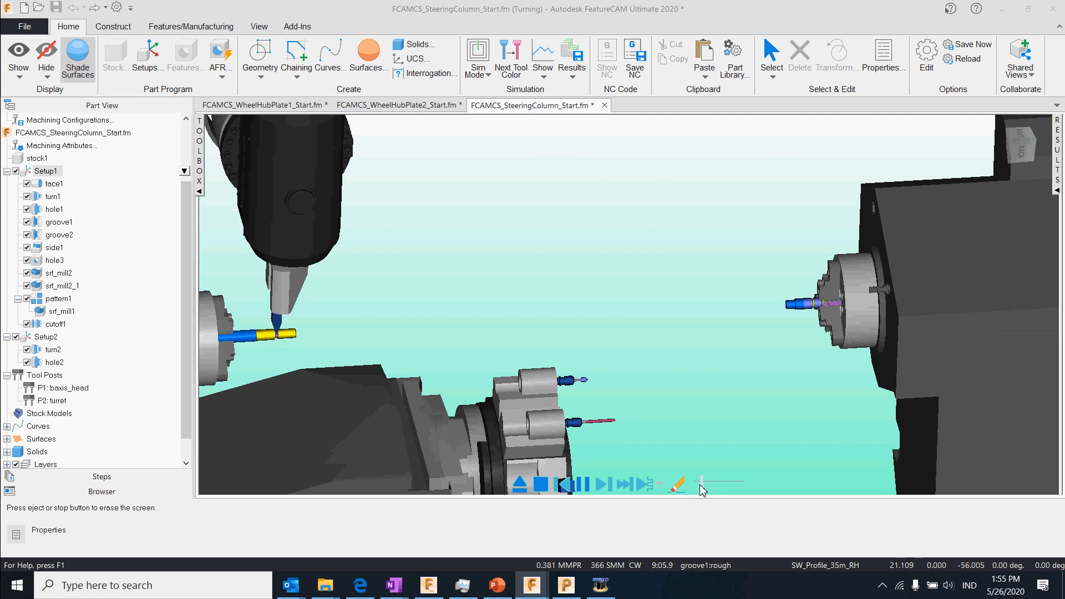
middle_click_drag(648, 425, 788, 284)
scroll(785, 274, "up", 3)
middle_click_drag(860, 299, 723, 320, "shift")
middle_click_drag(523, 463, 548, 301, "shift")
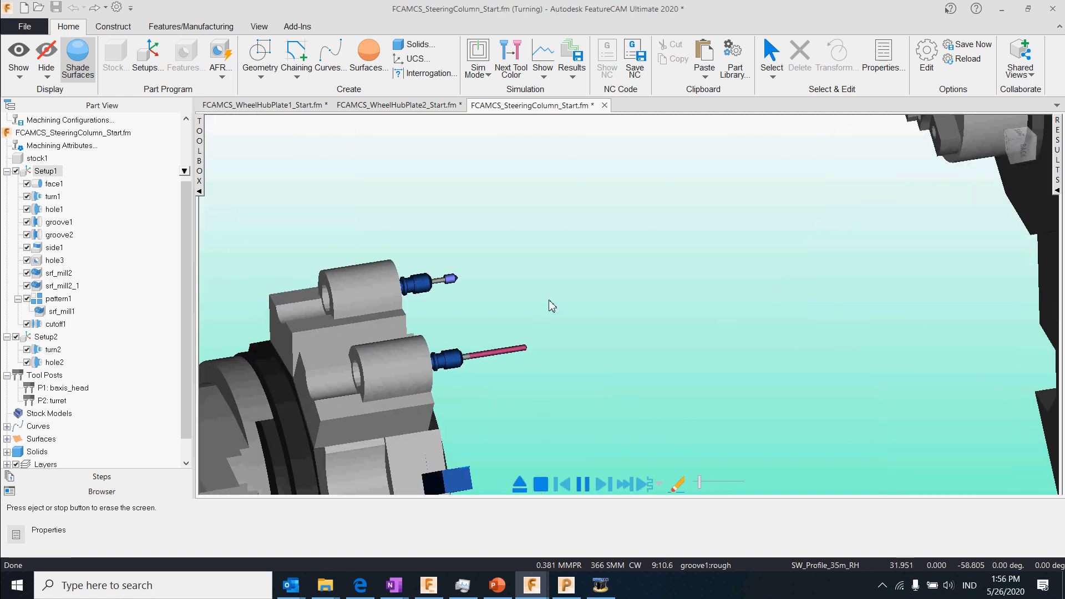
- Inspect the machined back end of the part held in the sub-spindle and the whole machine, and stop the simulation
middle_click_drag(779, 171, 658, 350, "shift")
scroll(732, 282, "up", 3)
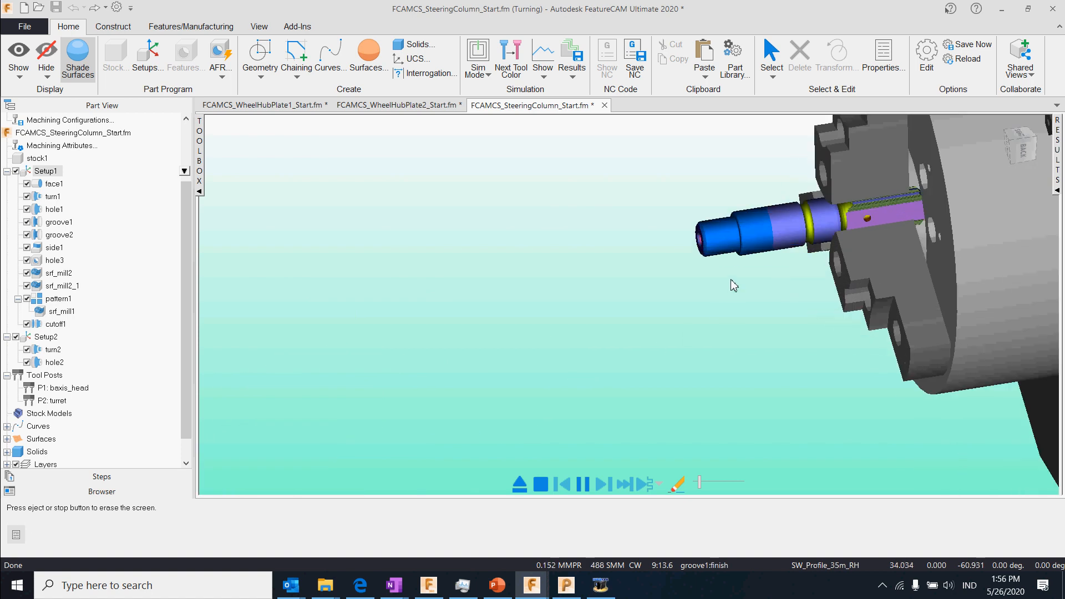
middle_click_drag(738, 286, 793, 303)
scroll(602, 267, "up", 6)
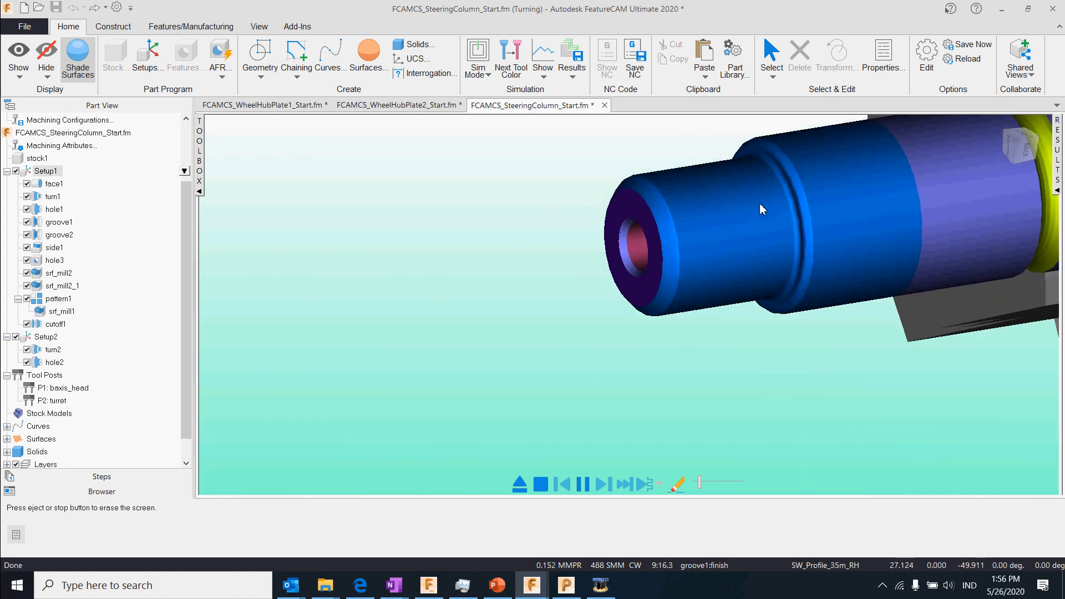
scroll(633, 326, "down", 10)
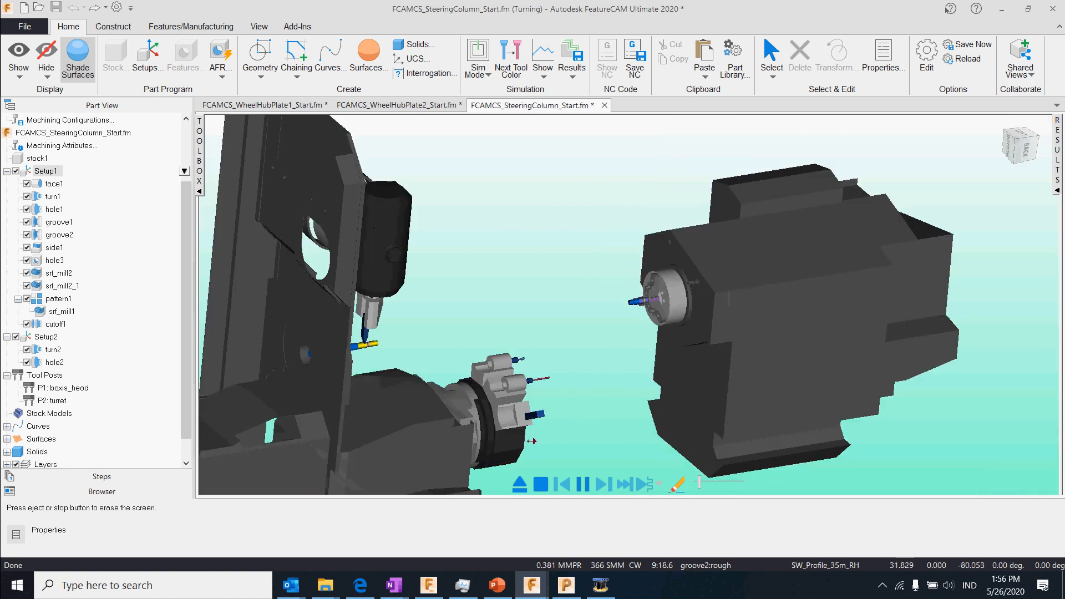
middle_click_drag(532, 442, 549, 419, "shift")
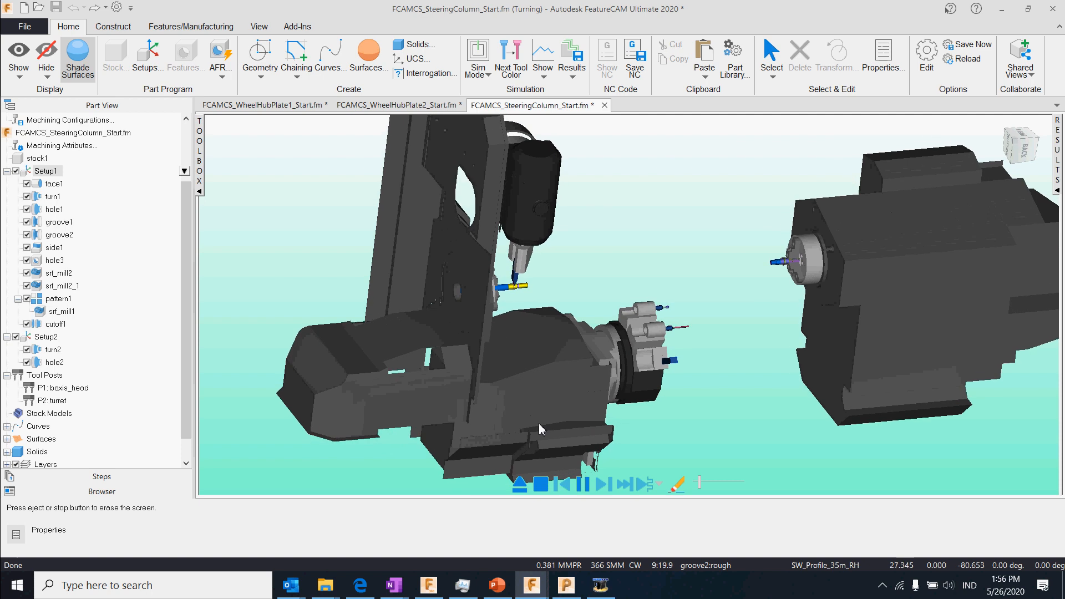
left_click(537, 485)
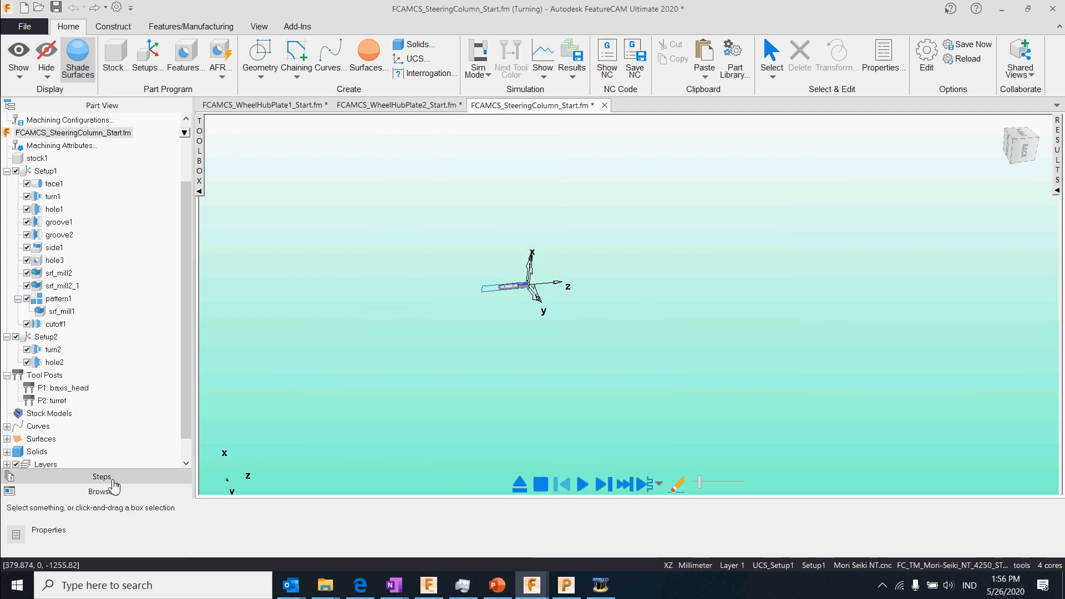
- Open the FCAMCS_Steering_Rod.fm project from the Steering Rot section of the demo page, and return to the part's feature tree
left_click(109, 491)
scroll(104, 345, "down", 2)
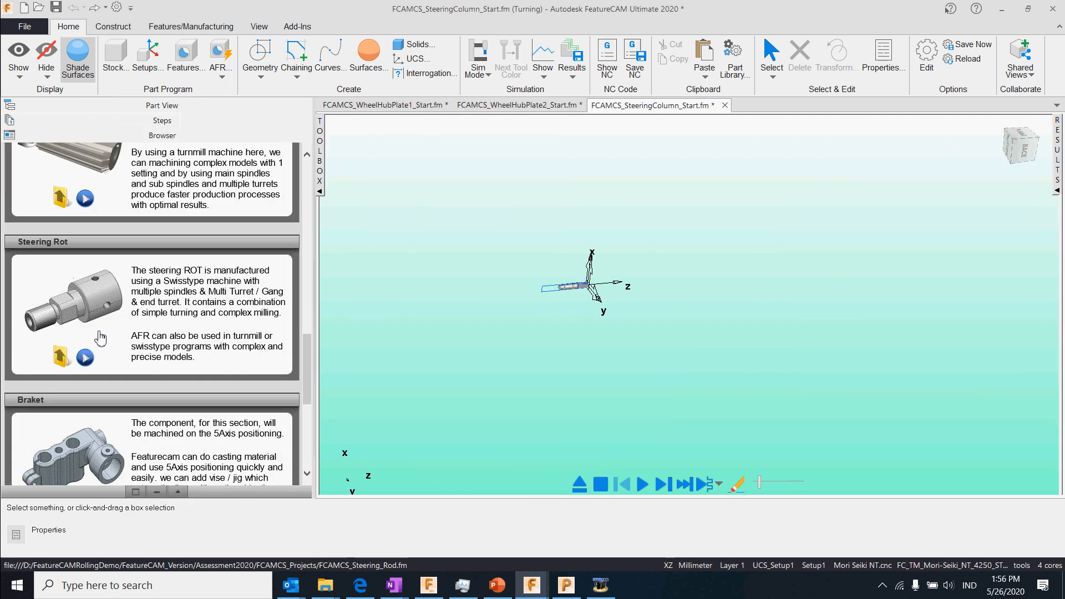
left_click(60, 356)
left_click(501, 307)
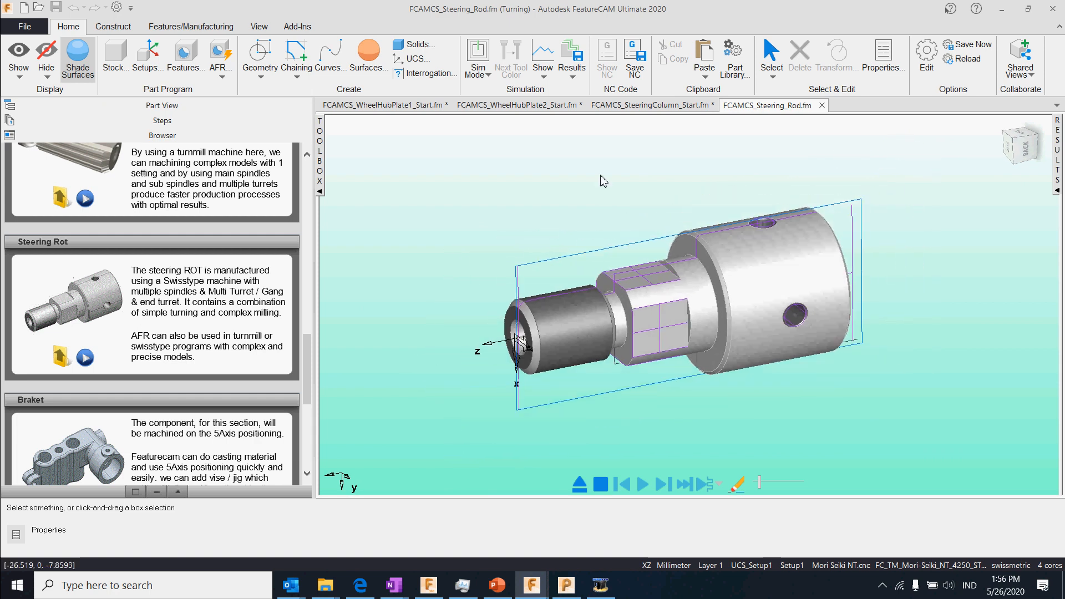
left_click(80, 106)
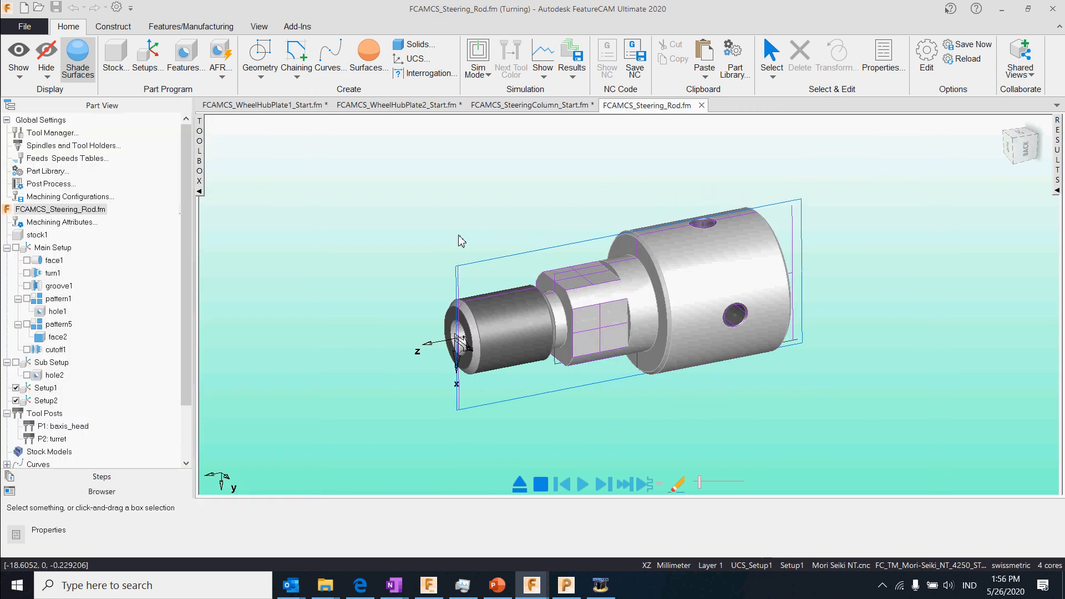
- Look at the feature recognition options, include Main Setup in the program, and review its features from face1 to cutoff1
left_click(220, 70)
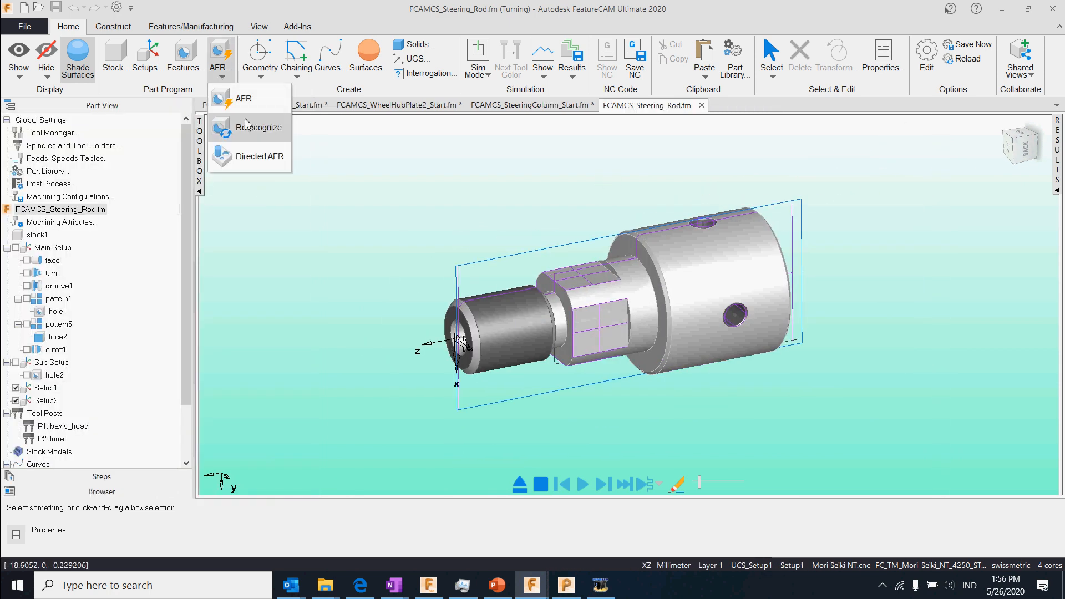
left_click(344, 261)
left_click(17, 248)
left_click(53, 260)
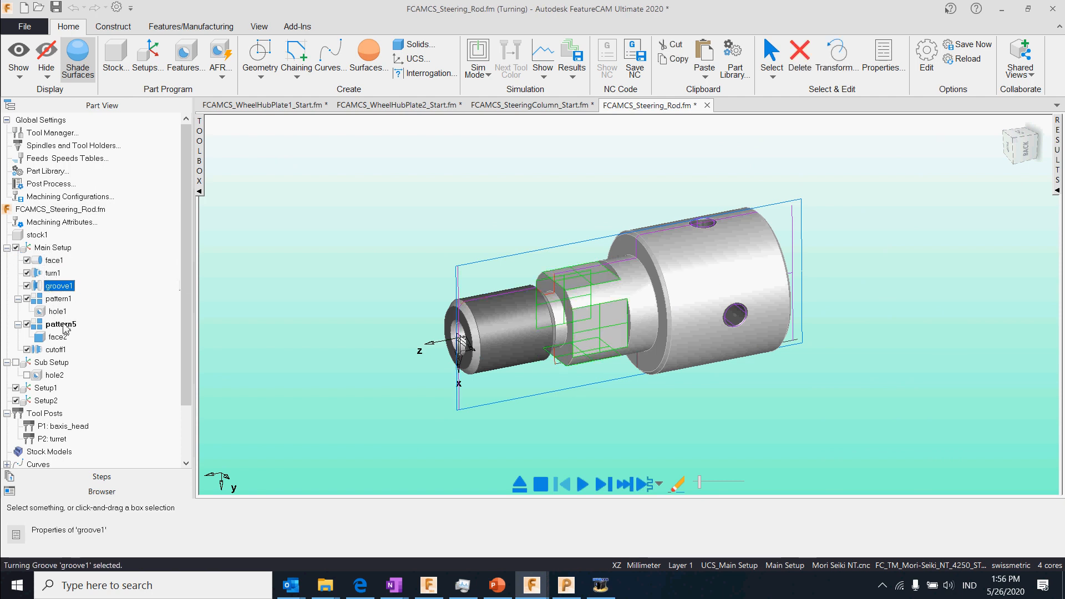
left_click(58, 338)
left_click(55, 350)
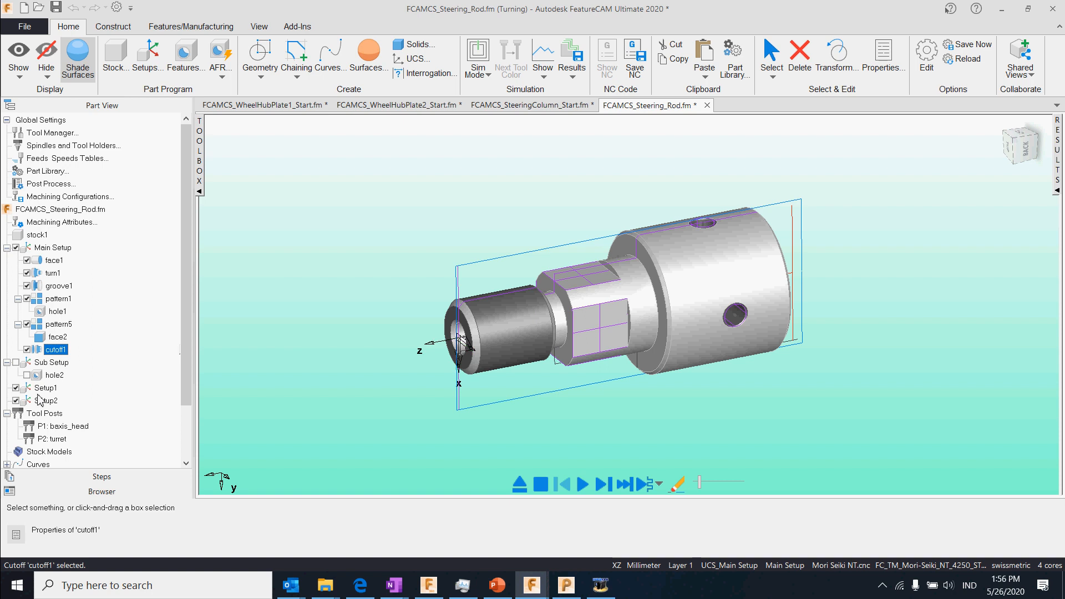
- Exclude Setup1 and Setup2, include Sub Setup with its hole2 feature, and raise the simulation speed slightly
left_click(16, 388)
left_click(16, 401)
left_click(17, 363)
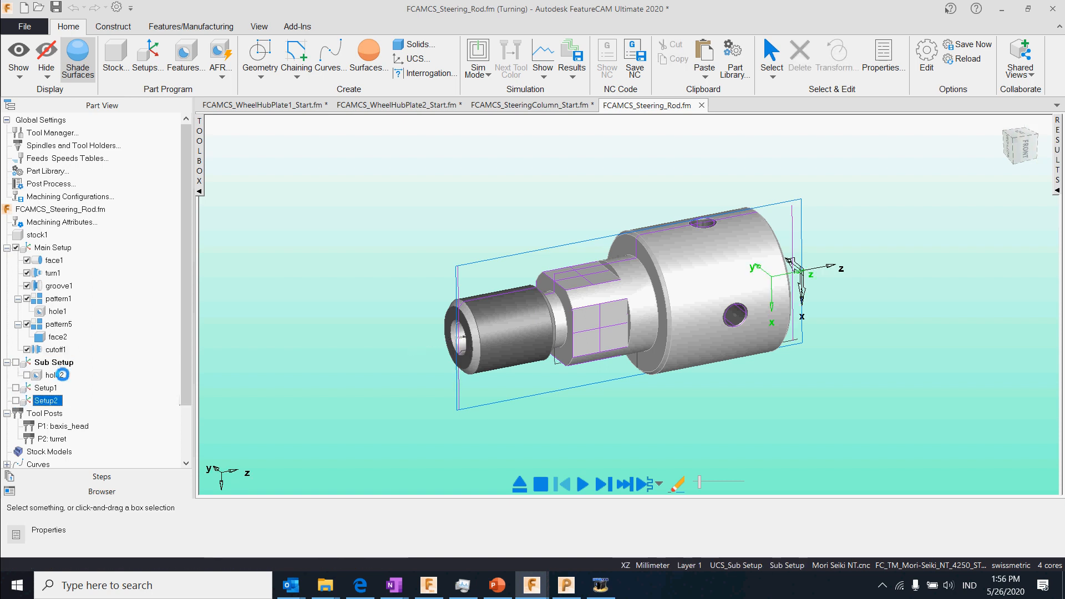
scroll(629, 342, "up", 2)
middle_click_drag(630, 341, 617, 259)
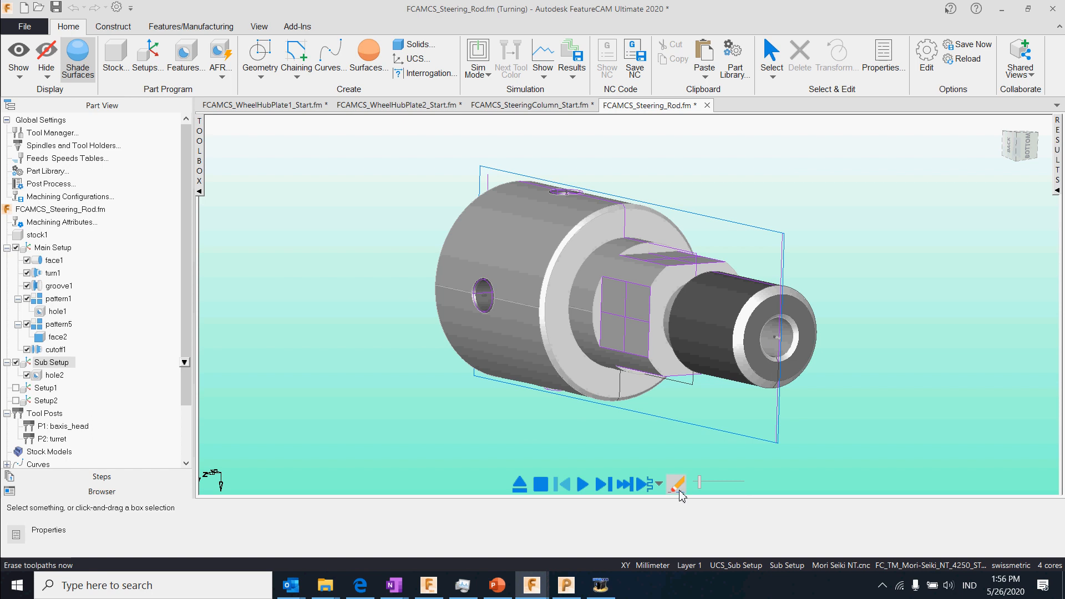
left_click_drag(700, 482, 703, 480)
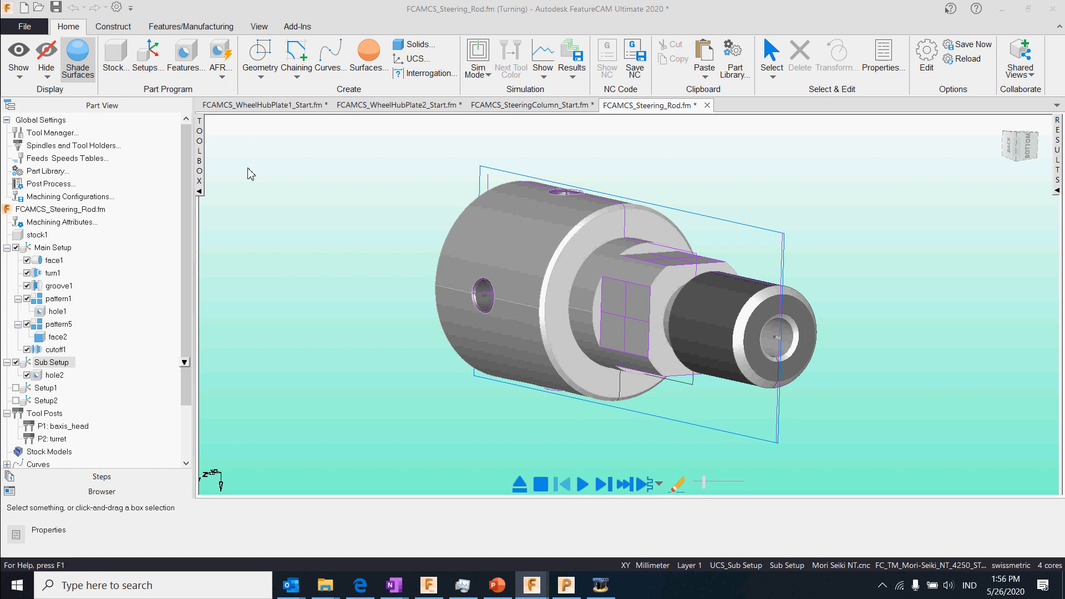
- Review the Turn machining attributes for pecking, cutoff, grooving, threading and turn/bore, and close them without changes
double_click(61, 222)
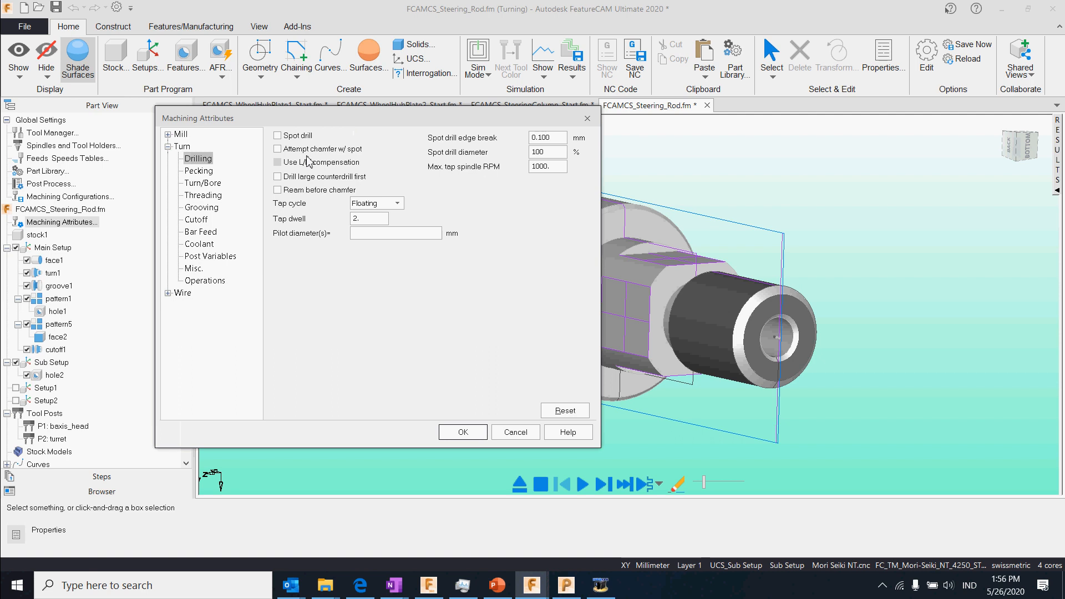
left_click(199, 171)
left_click(203, 183)
left_click(196, 220)
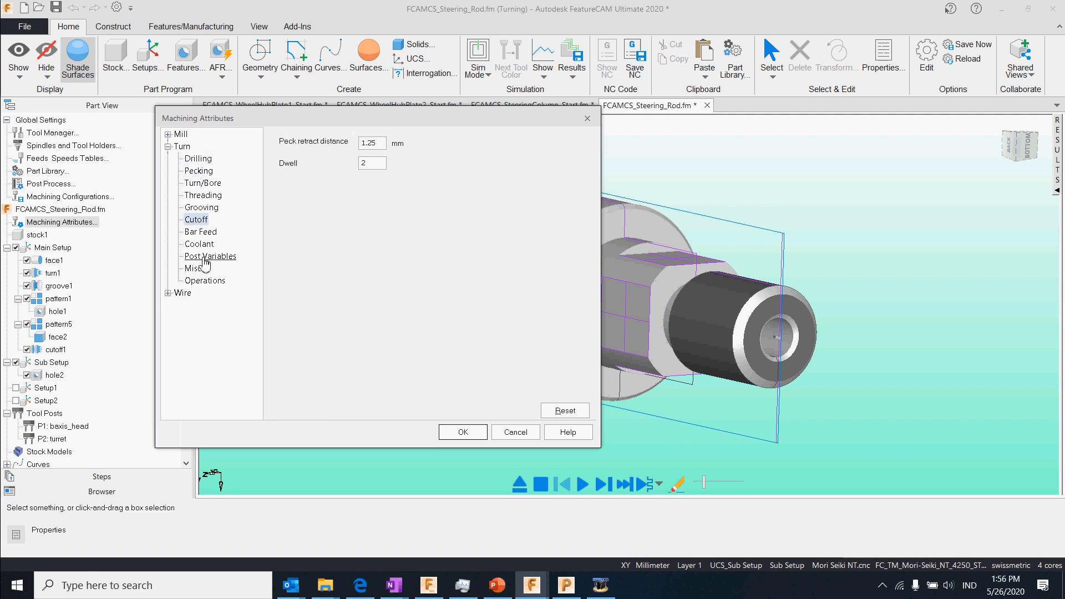
left_click(202, 209)
left_click(203, 196)
left_click(204, 185)
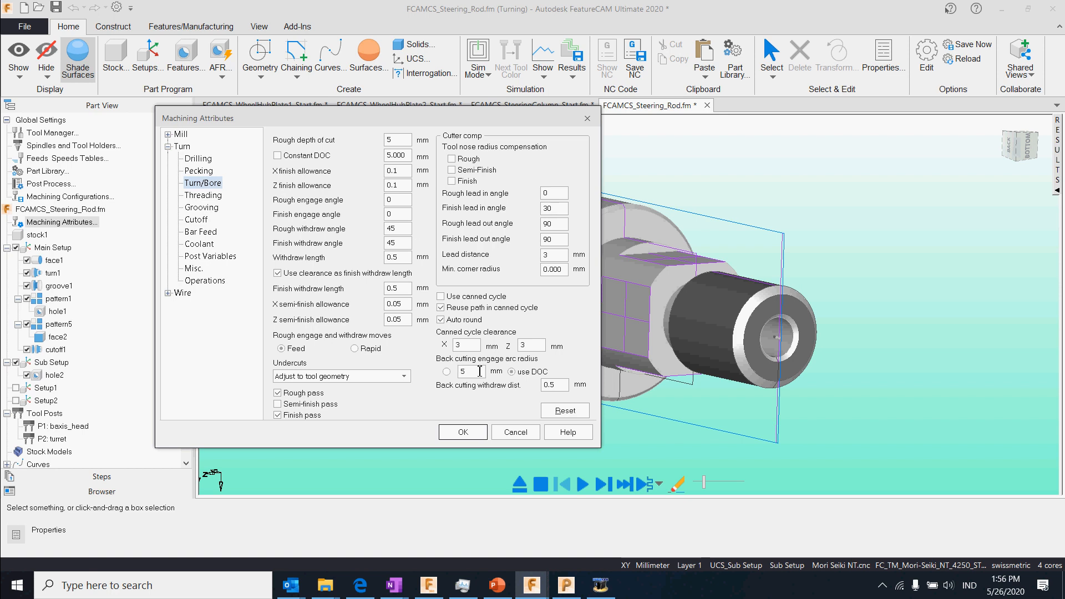
left_click(462, 432)
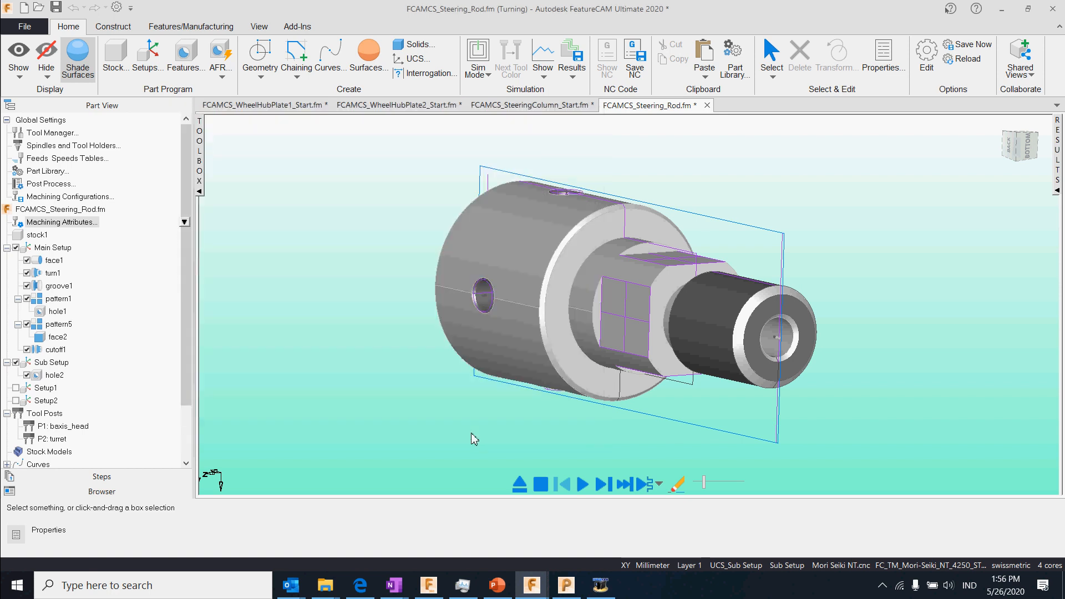
- Review how the steering rod's tools are mapped to the baxis_head and turret slots, and close the tool mapping without changes
middle_click_drag(654, 313, 588, 304, "shift")
scroll(575, 302, "down", 3)
left_click(199, 30)
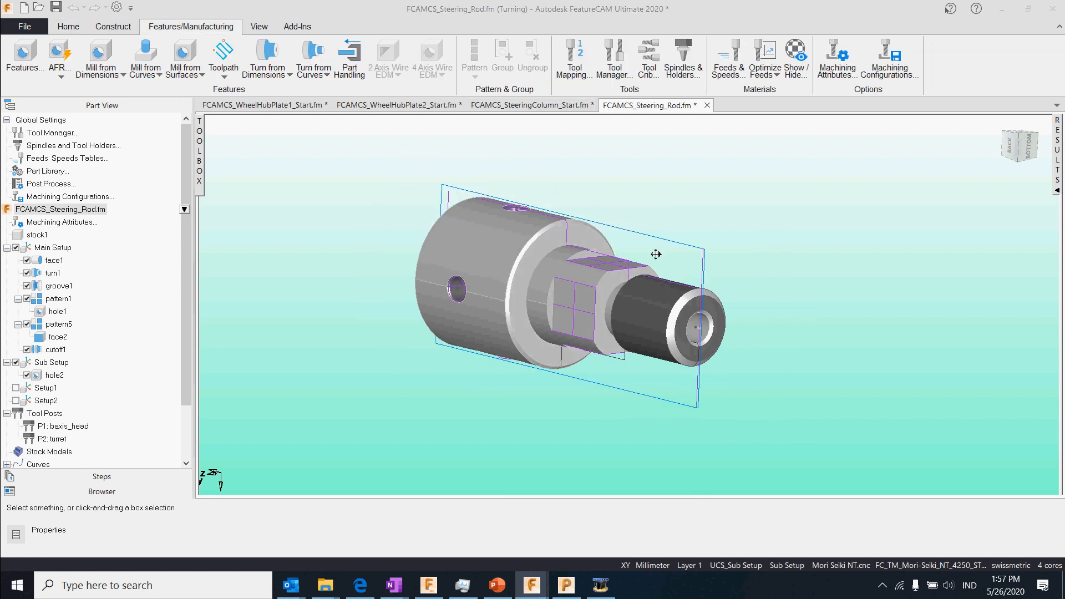
left_click_drag(572, 99, 362, 89)
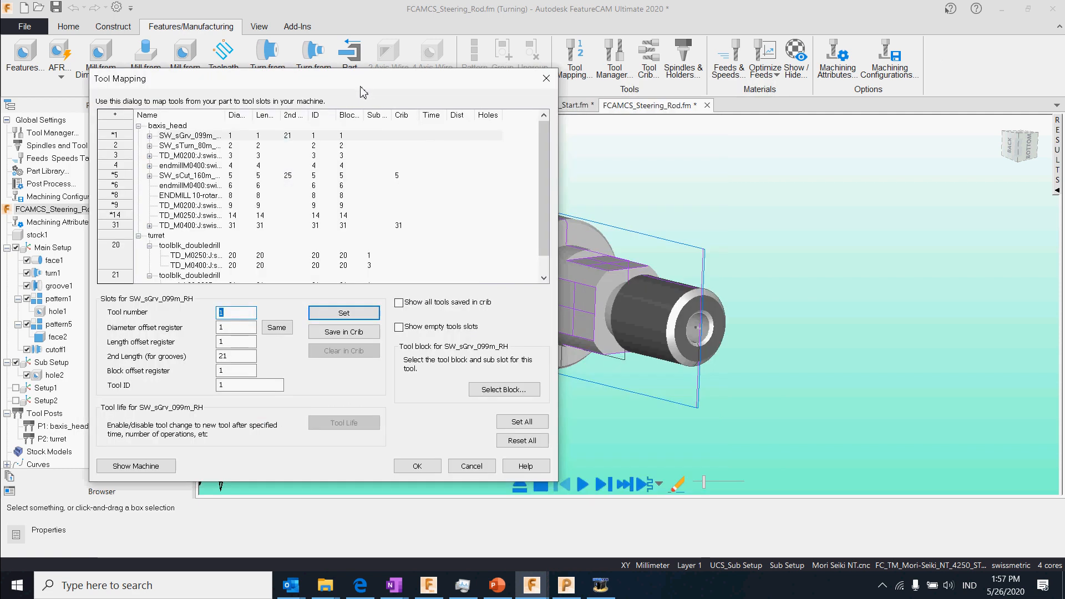
left_click(471, 466)
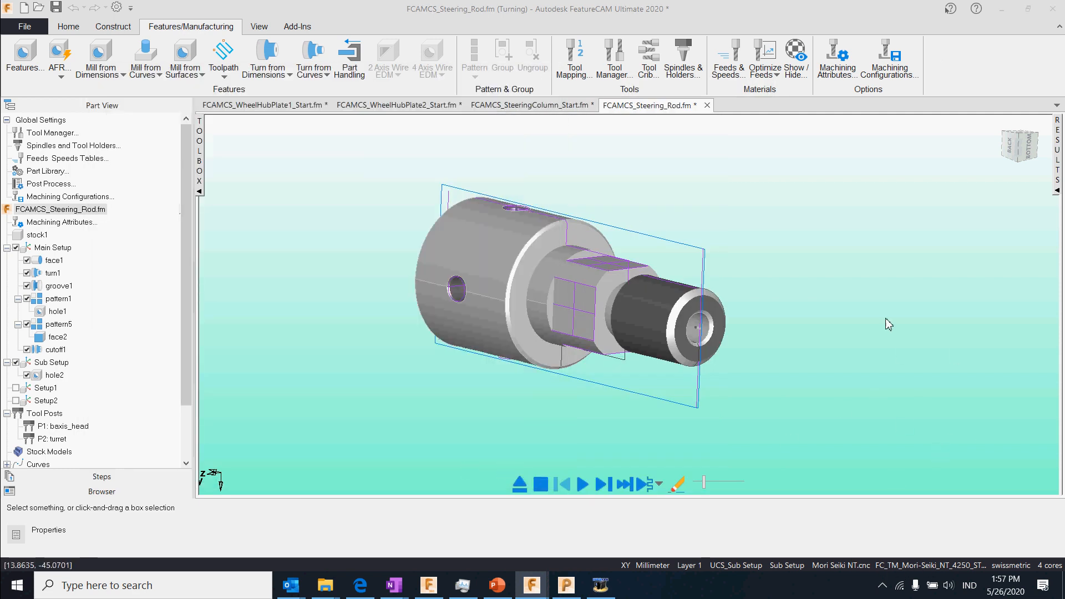
- Set the Turn/Mill post processor's CNC file to Citizen M.cnc in the posting options
left_click(690, 366)
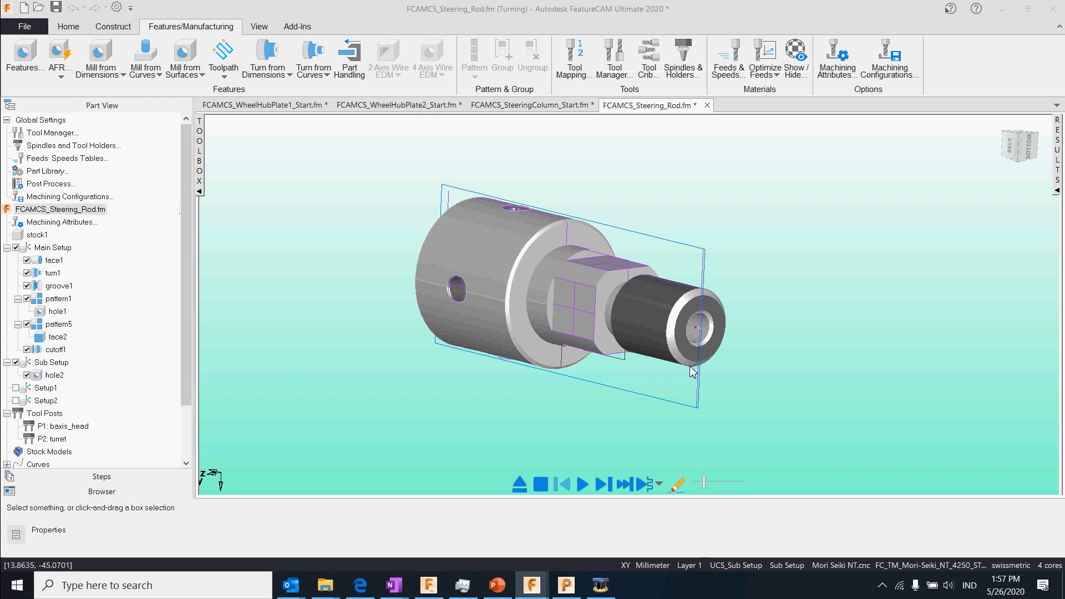
double_click(850, 566)
left_click(802, 124)
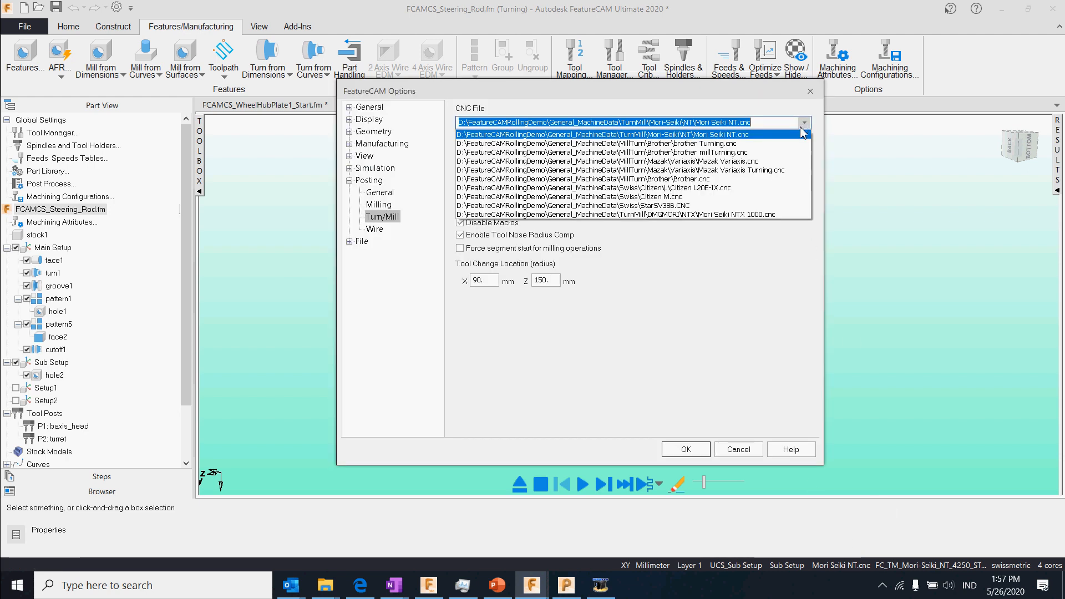
left_click(758, 197)
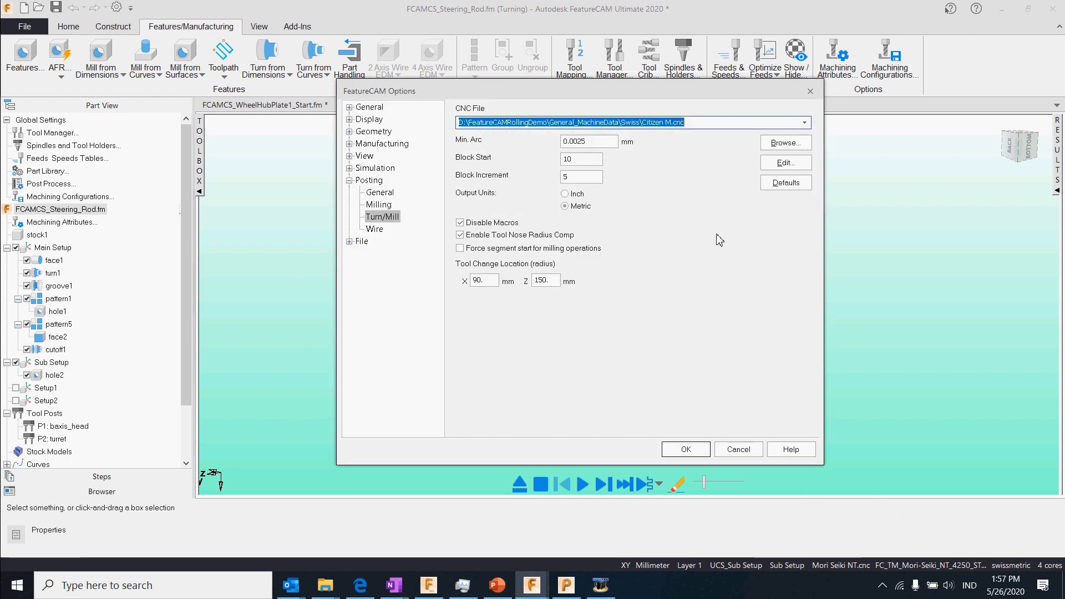
left_click(681, 449)
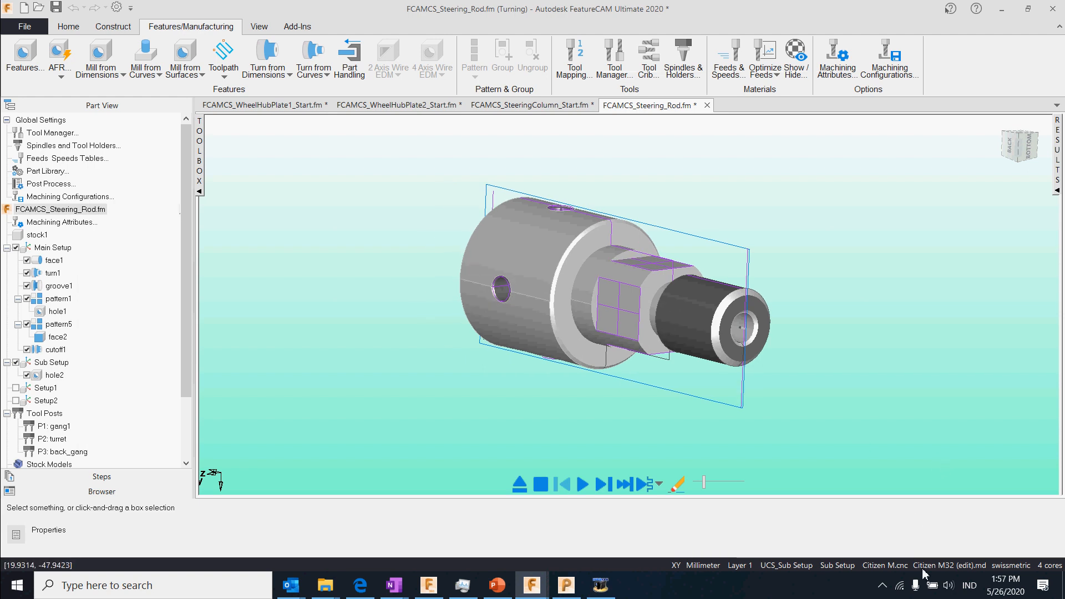
- Set the Turn/Mill post processor's CNC file to Citizen L20E-IX.cnc in the posting options
double_click(902, 566)
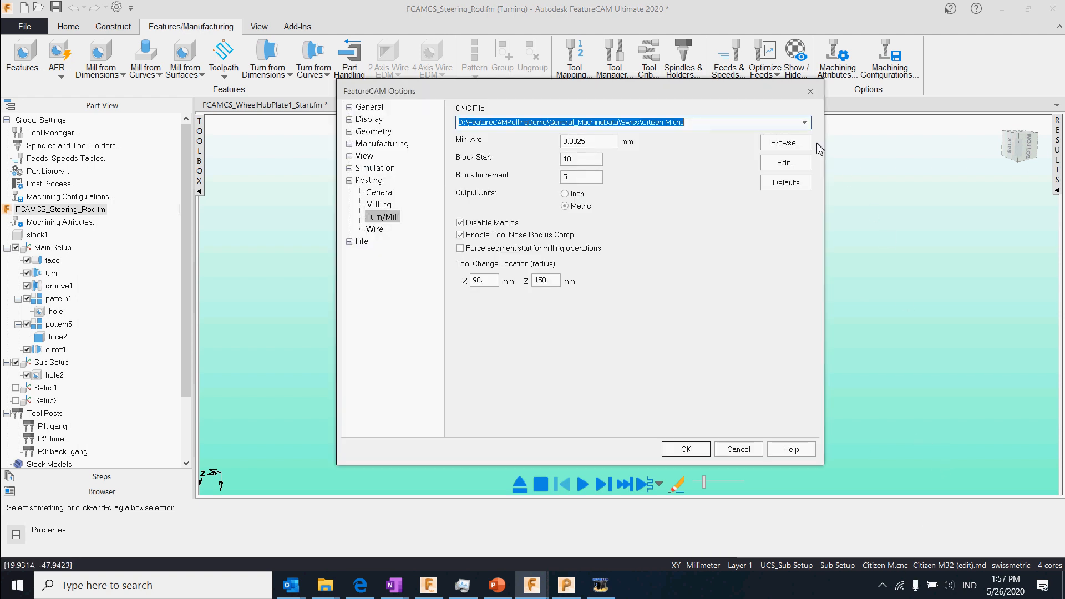
left_click(804, 122)
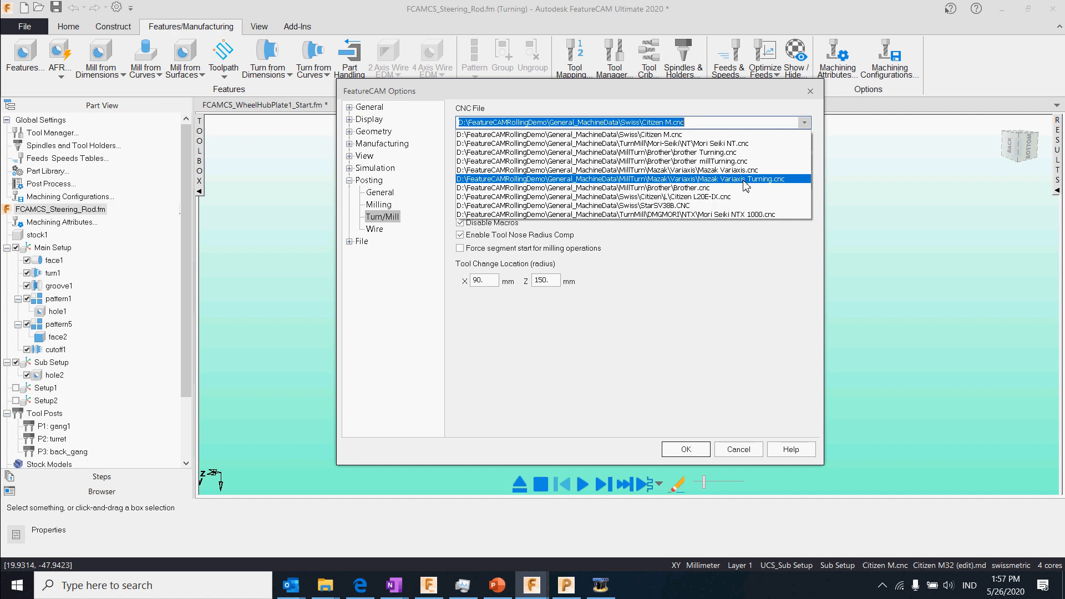
left_click(742, 197)
left_click(687, 449)
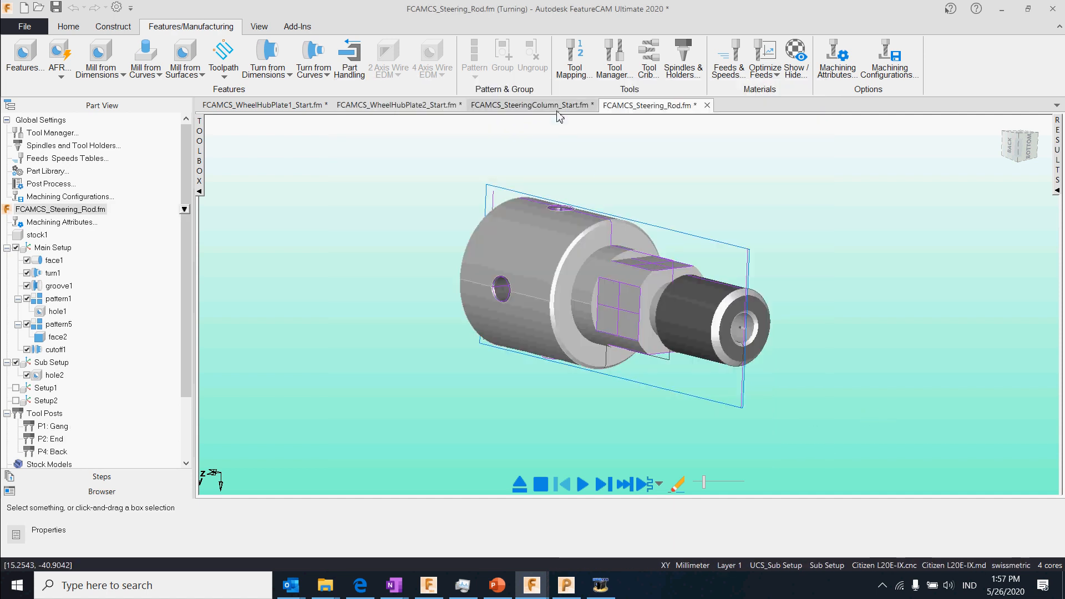
- Examine the machine's gang, end and back tool positions alongside the steering rod's tool mapping, and save the mapping
left_click(575, 56)
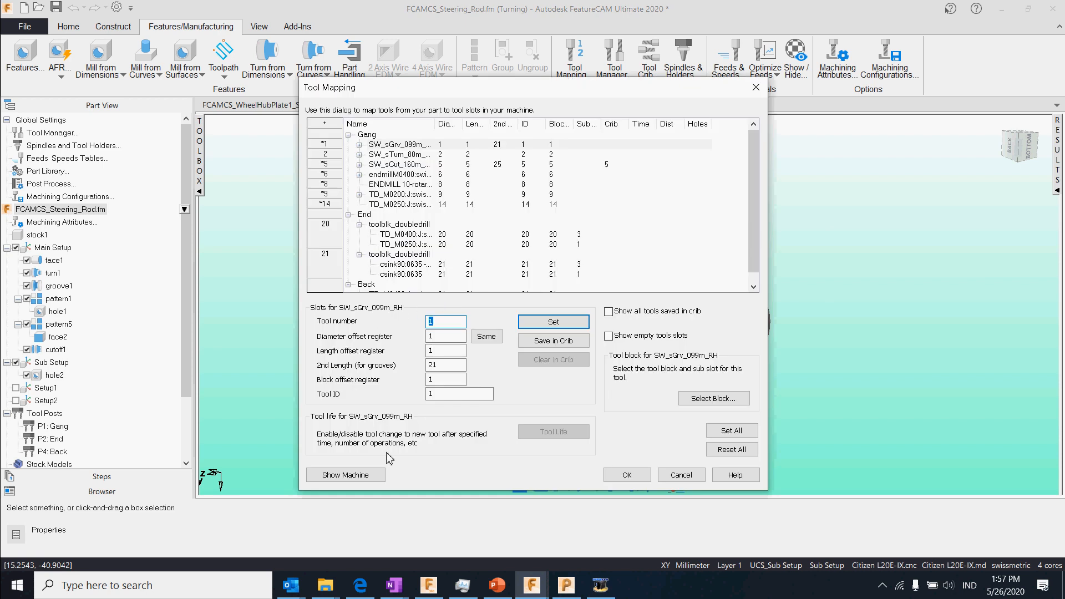
left_click(377, 475)
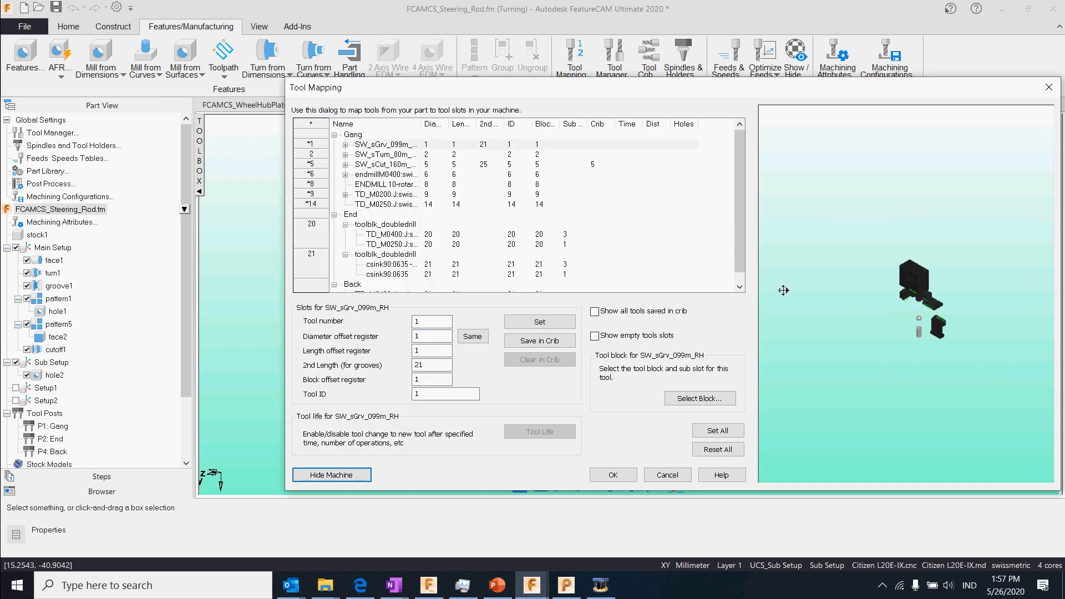
scroll(899, 283, "up", 3)
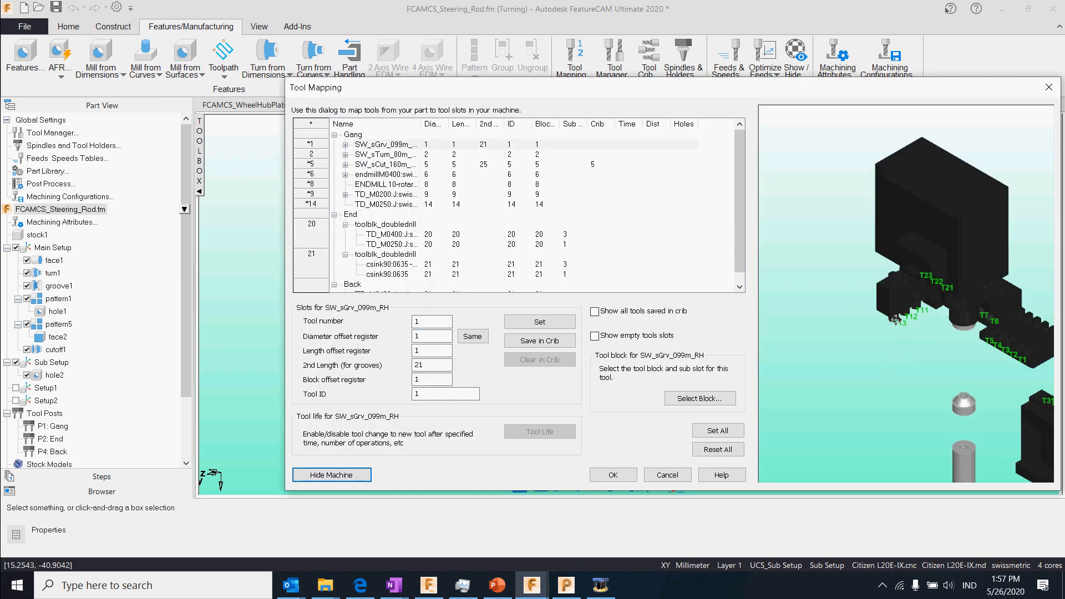
right_click(868, 322)
left_click(885, 341)
left_click_drag(889, 308, 958, 291)
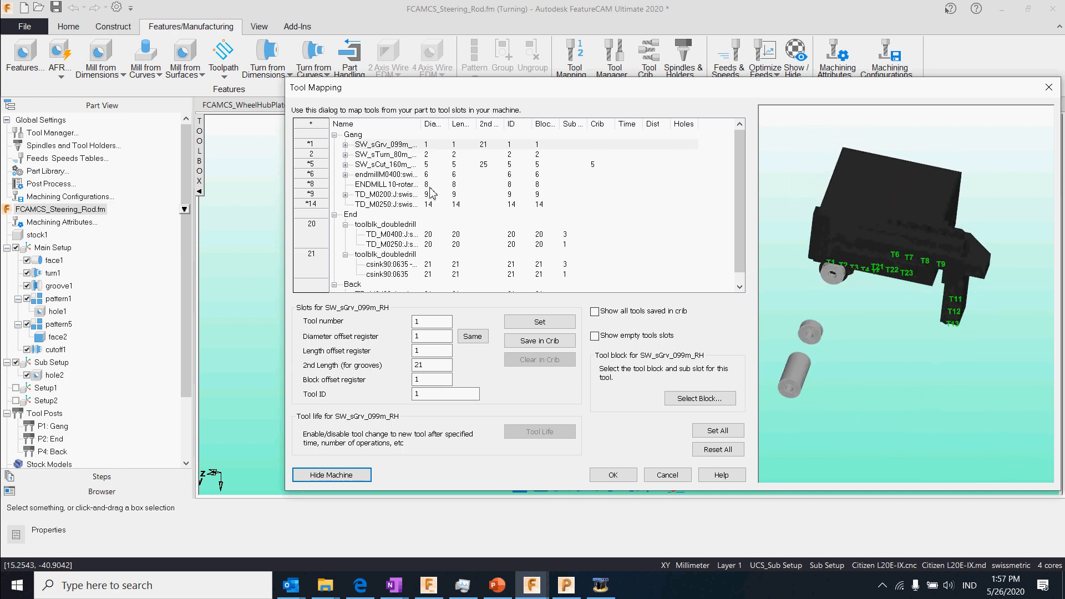
middle_click_drag(842, 294, 822, 280)
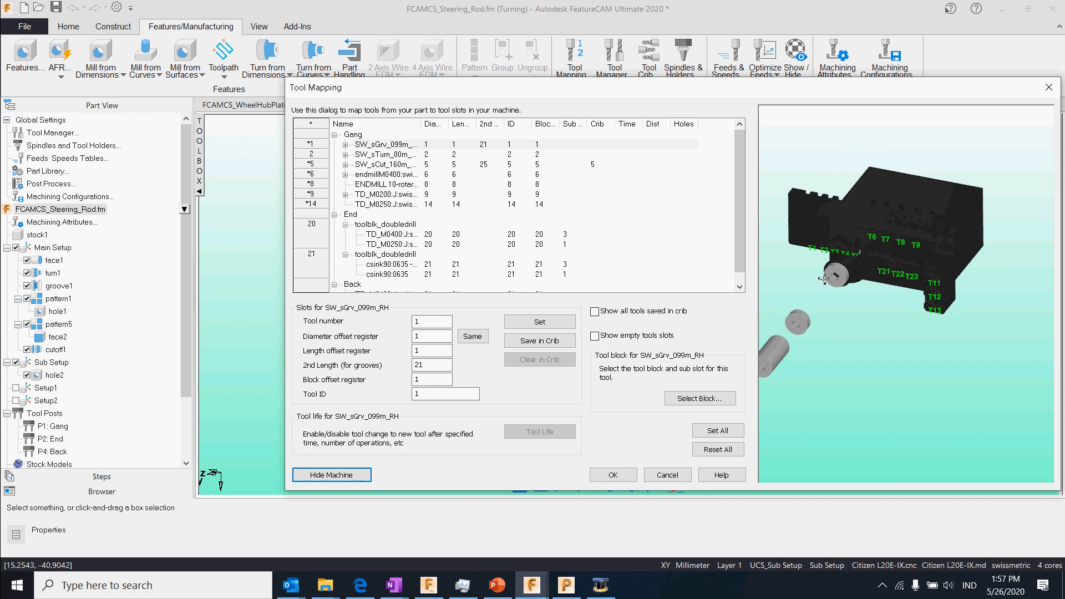
middle_click_drag(909, 316, 928, 323)
scroll(910, 286, "up", 5)
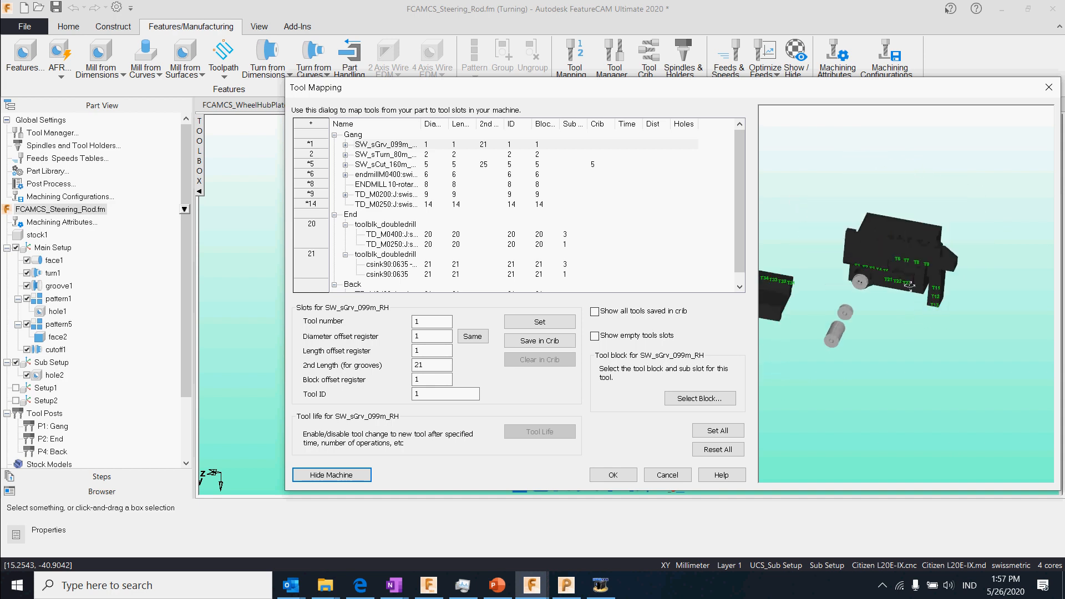
middle_click_drag(968, 355, 977, 438)
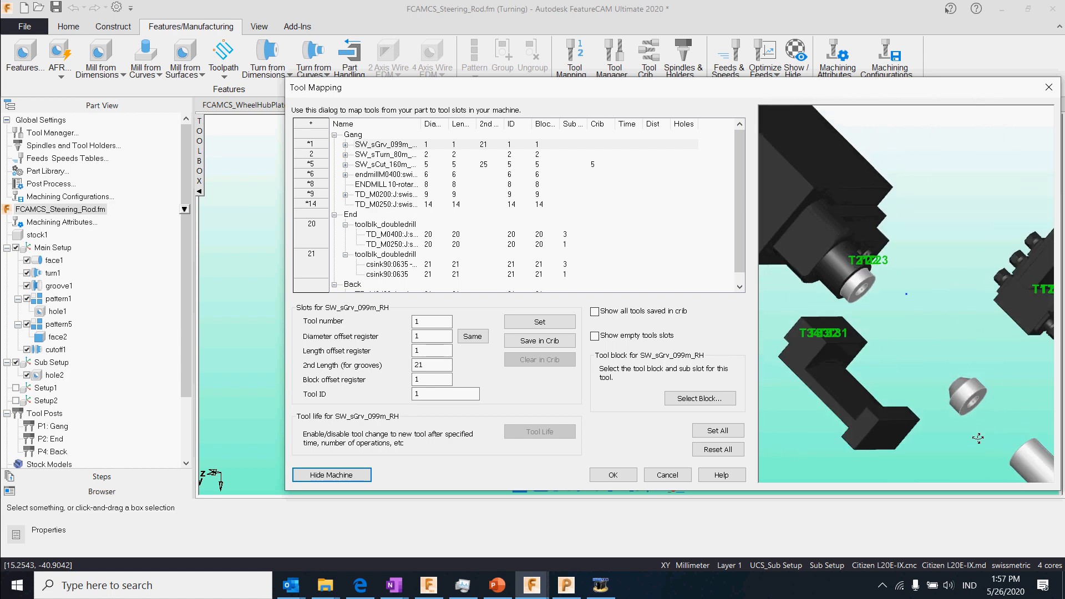
left_click(632, 480)
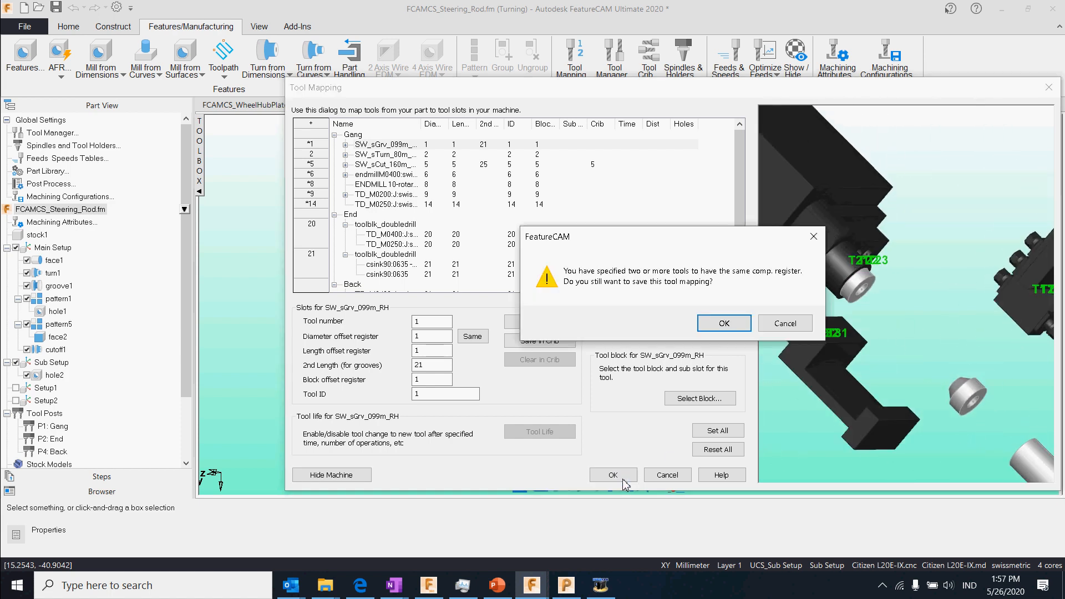
left_click(731, 326)
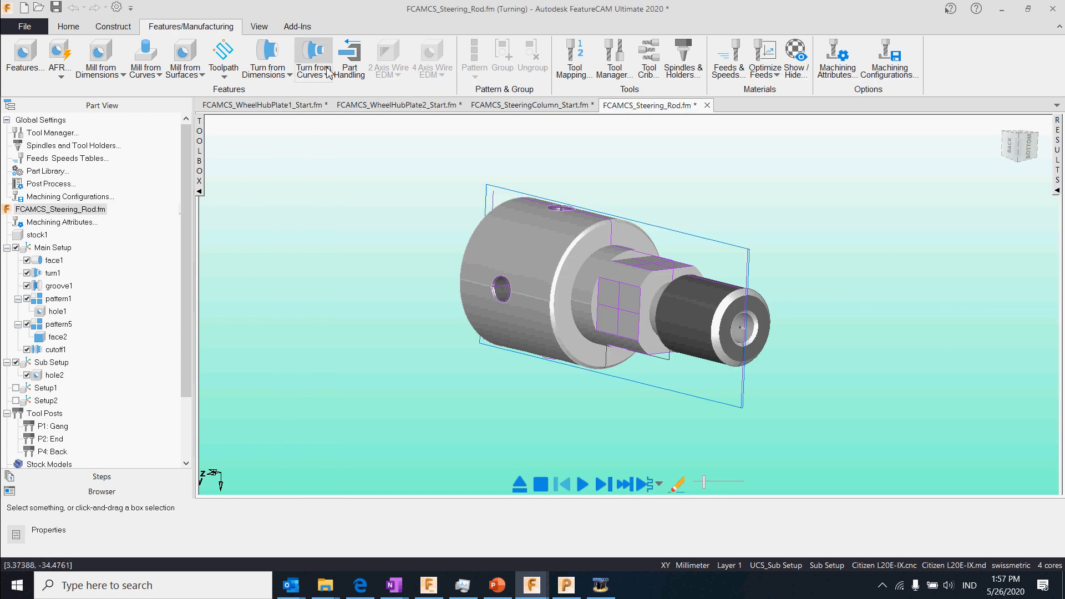
- Start a Machine simulation of the steering rod and examine the turning of its front end
left_click(68, 26)
left_click(477, 75)
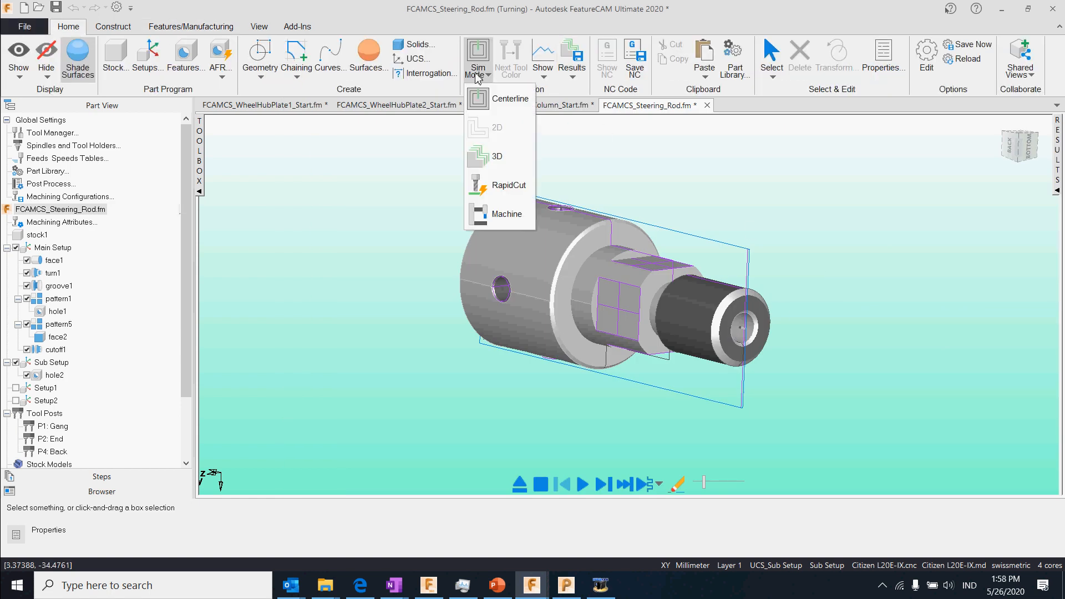
left_click(492, 212)
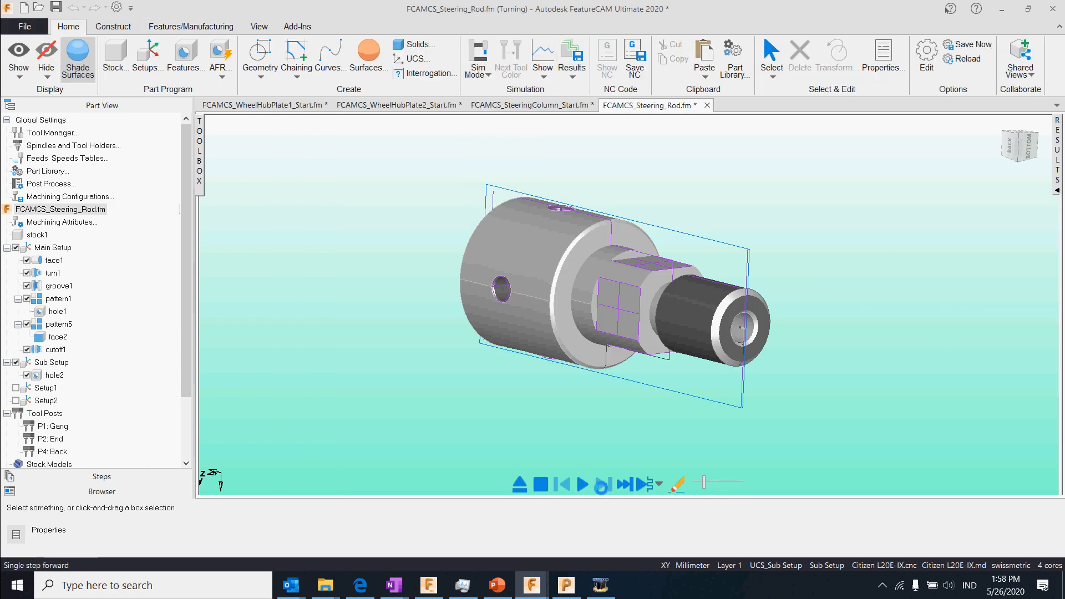
left_click(603, 484)
middle_click_drag(632, 337, 562, 478, "ctrl")
middle_click_drag(626, 395, 607, 542)
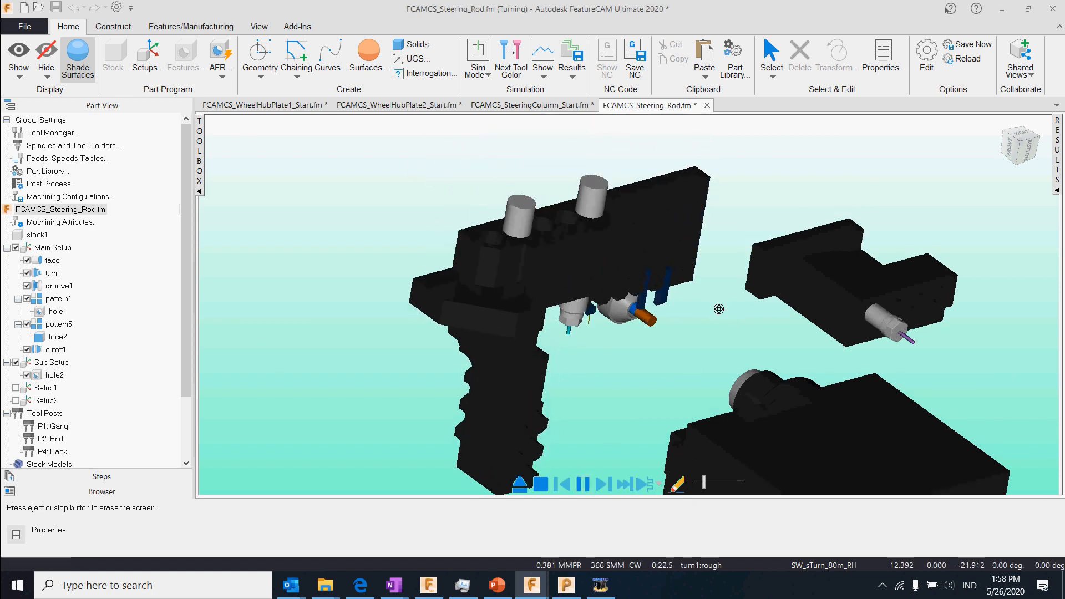
scroll(644, 313, "up", 5)
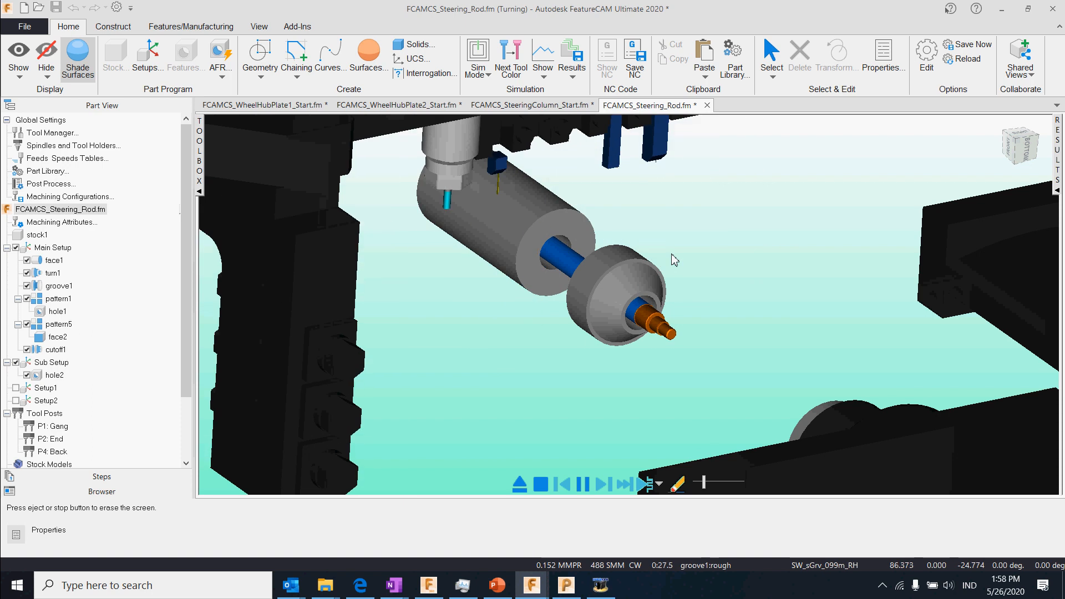
- Examine the groove1 machining at the guide bushing from several sides during the simulation
middle_click_drag(662, 306, 510, 309)
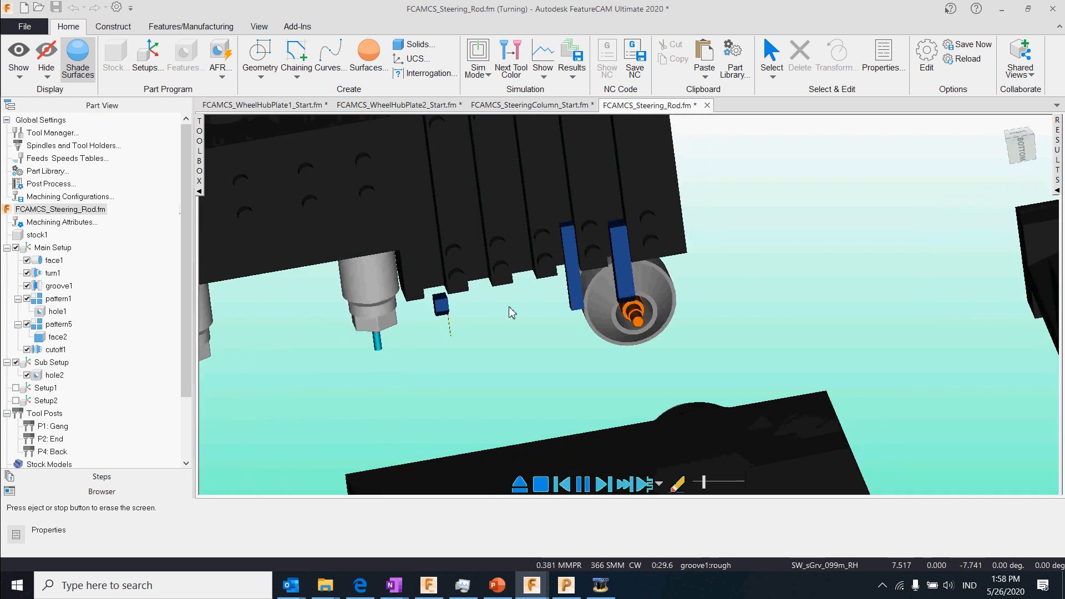
middle_click_drag(801, 401, 499, 408)
scroll(597, 327, "up", 3)
scroll(602, 328, "up", 2)
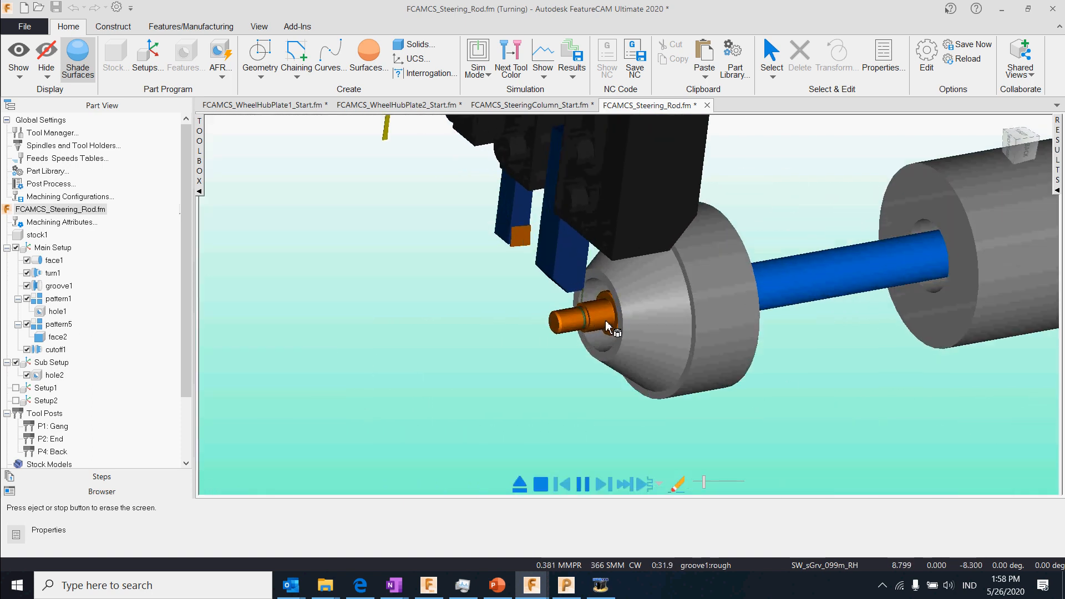
middle_click_drag(666, 315, 614, 297)
scroll(614, 297, "down", 3)
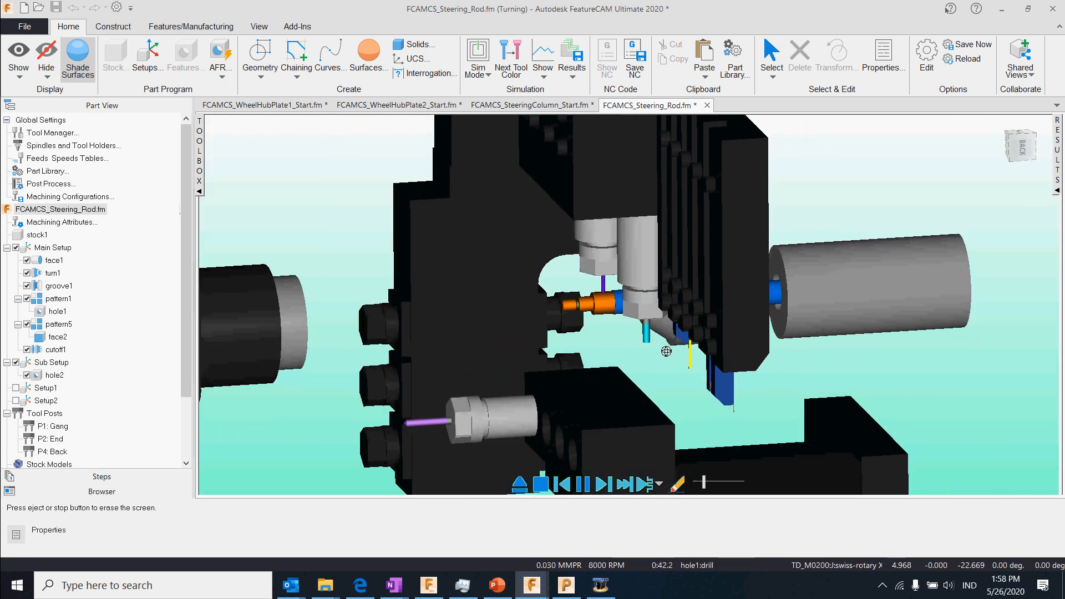
- Examine the hole1 cross drilling and the face2 flat milling up close during the simulation
middle_click_drag(666, 350, 777, 344)
scroll(661, 311, "up", 1)
middle_click_drag(661, 312, 796, 379)
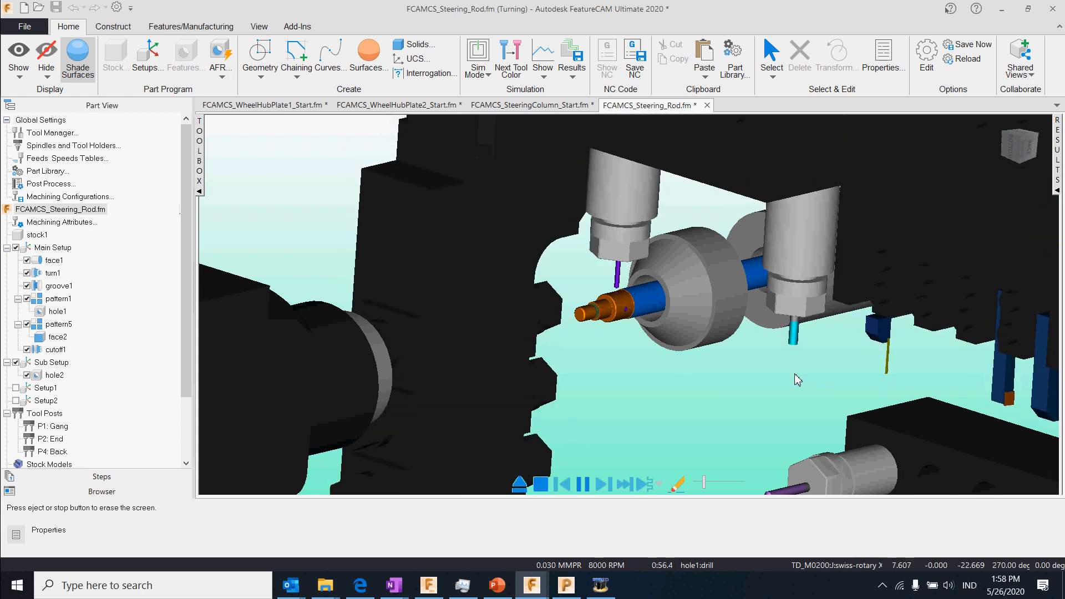
middle_click_drag(794, 373, 400, 359)
middle_click_drag(561, 383, 712, 385)
scroll(638, 337, "up", 3)
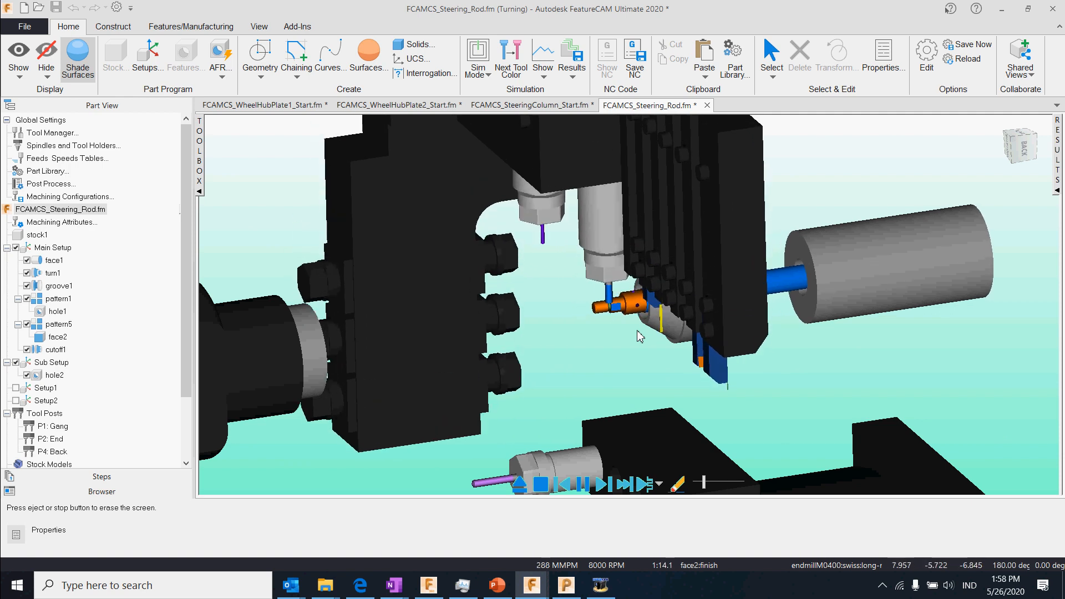
scroll(632, 311, "up", 2)
middle_click_drag(604, 284, 753, 356)
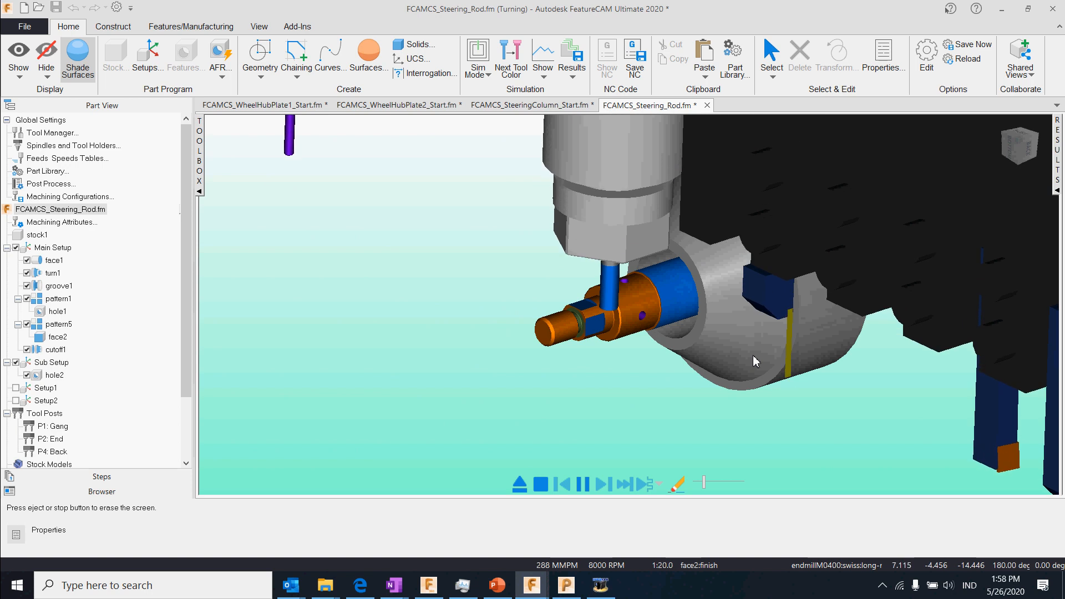
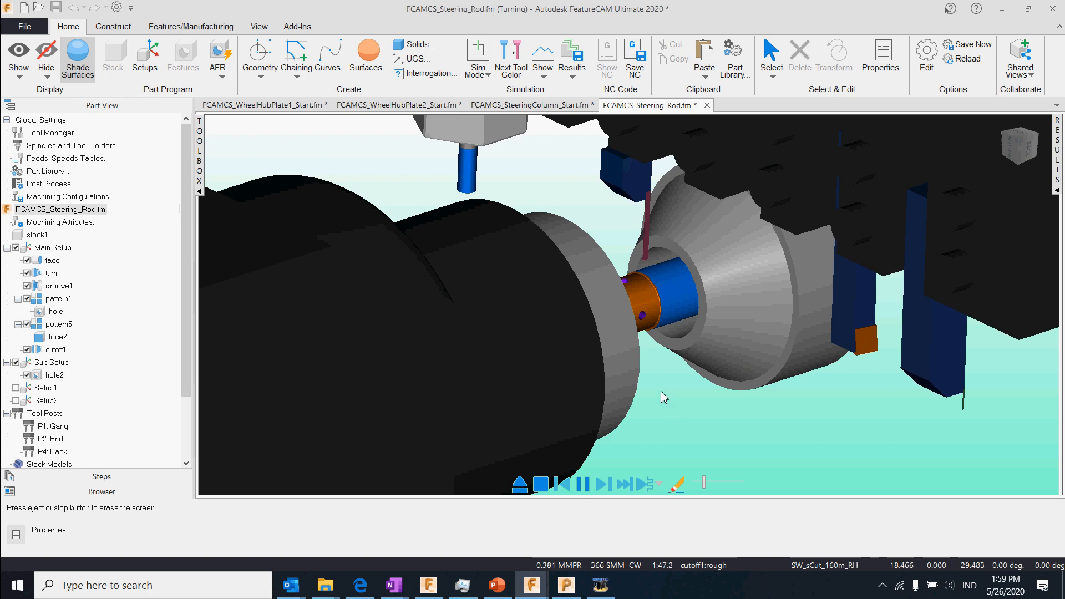
- Examine the cutoff1 operation and the part's transfer to the sub spindle, and stop the simulation
middle_click_drag(660, 391, 400, 341)
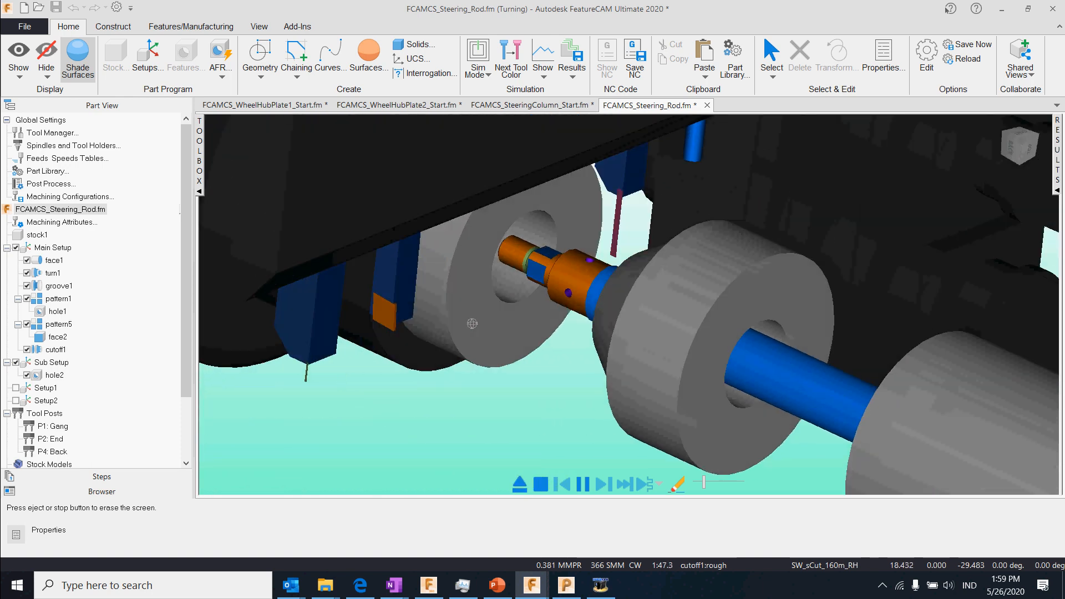
middle_click_drag(683, 408, 800, 368)
scroll(740, 374, "down", 2)
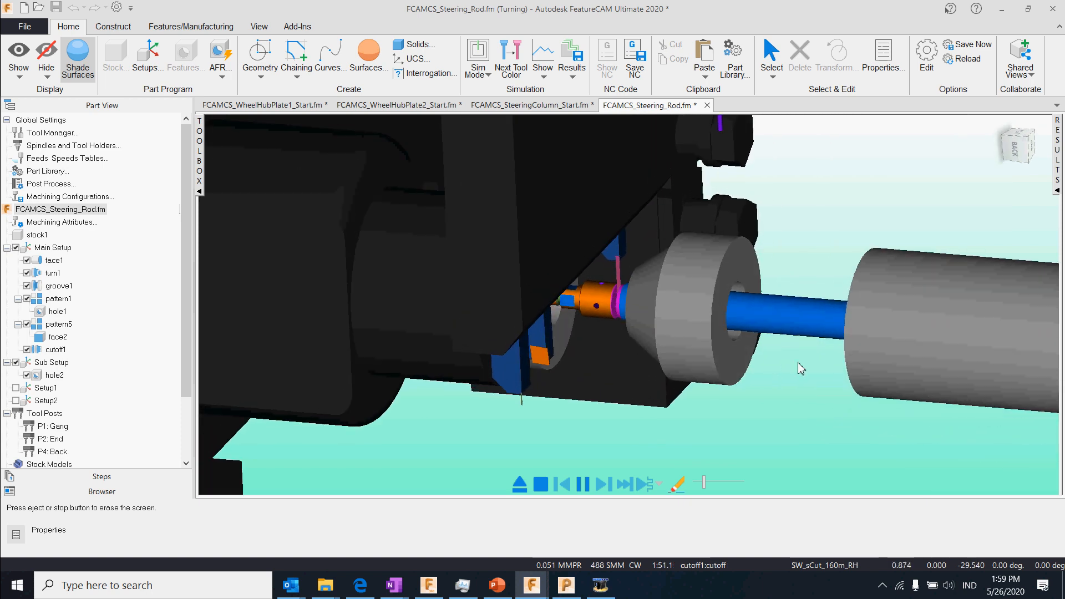
scroll(683, 380, "down", 5)
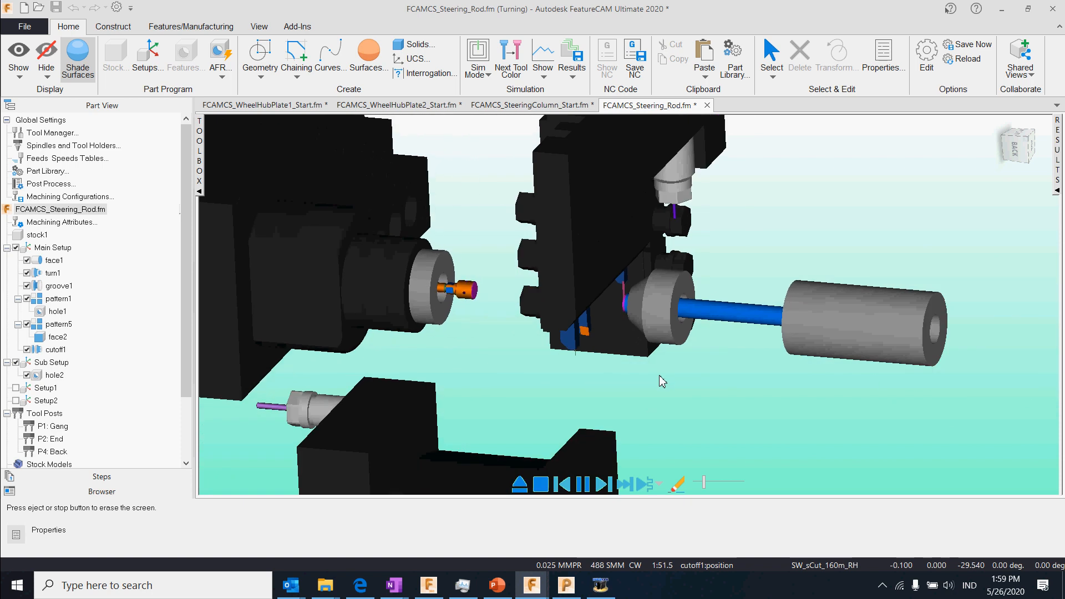
middle_click_drag(676, 394, 509, 382)
middle_click_drag(295, 260, 600, 317, "shift")
scroll(602, 323, "up", 5)
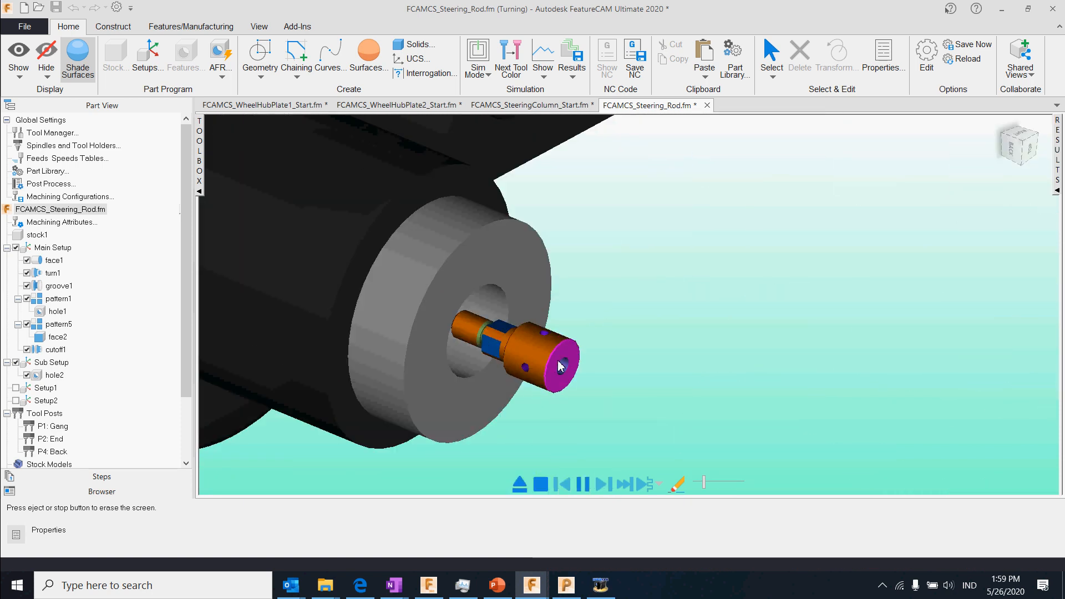
scroll(654, 374, "down", 5)
scroll(621, 433, "down", 4)
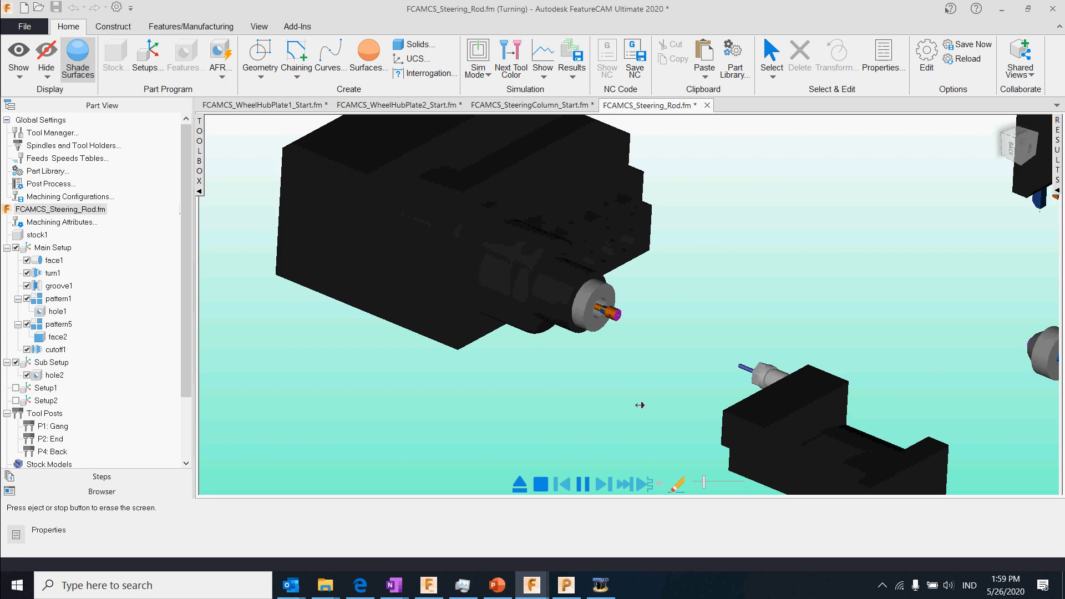
left_click(541, 485)
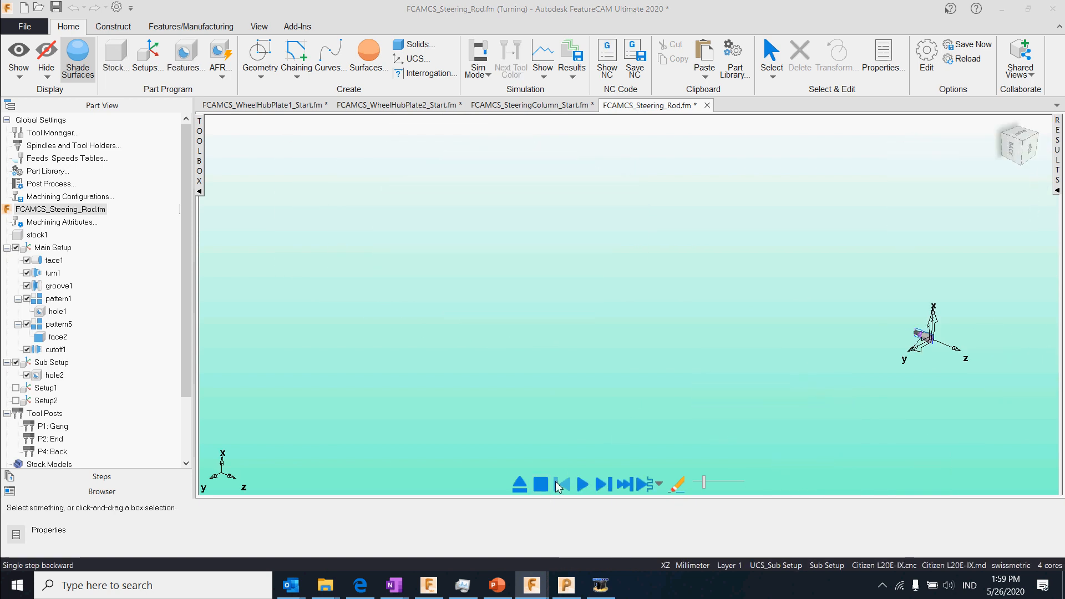
- Open FCAMCS_Bracket_mill.fm from the Braket section of the demo browser
left_click(78, 491)
scroll(105, 350, "down", 2)
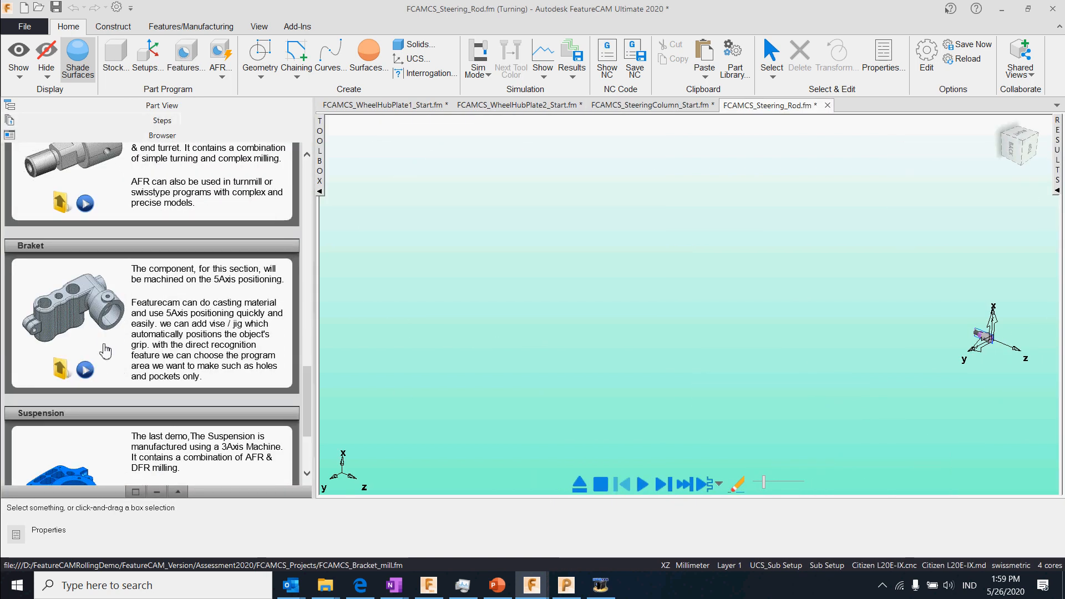
left_click(70, 304)
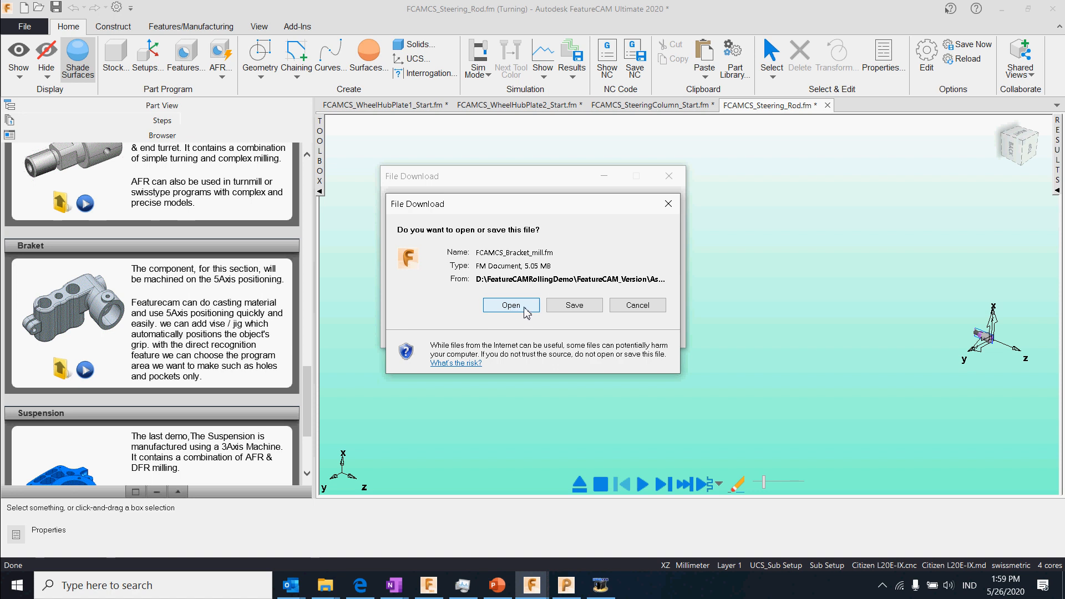
left_click(645, 308)
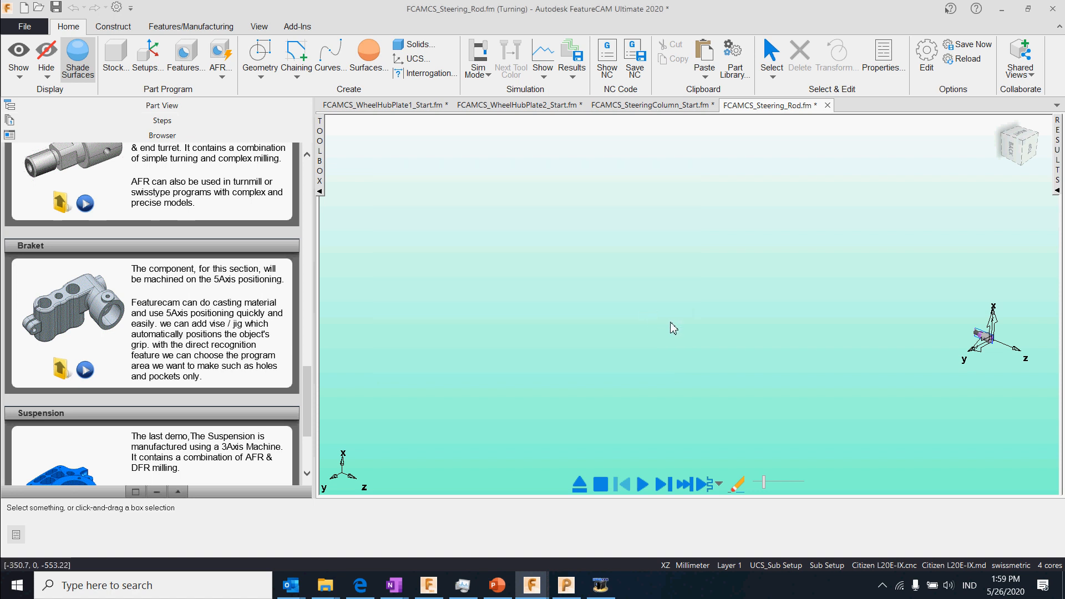
left_click(66, 320)
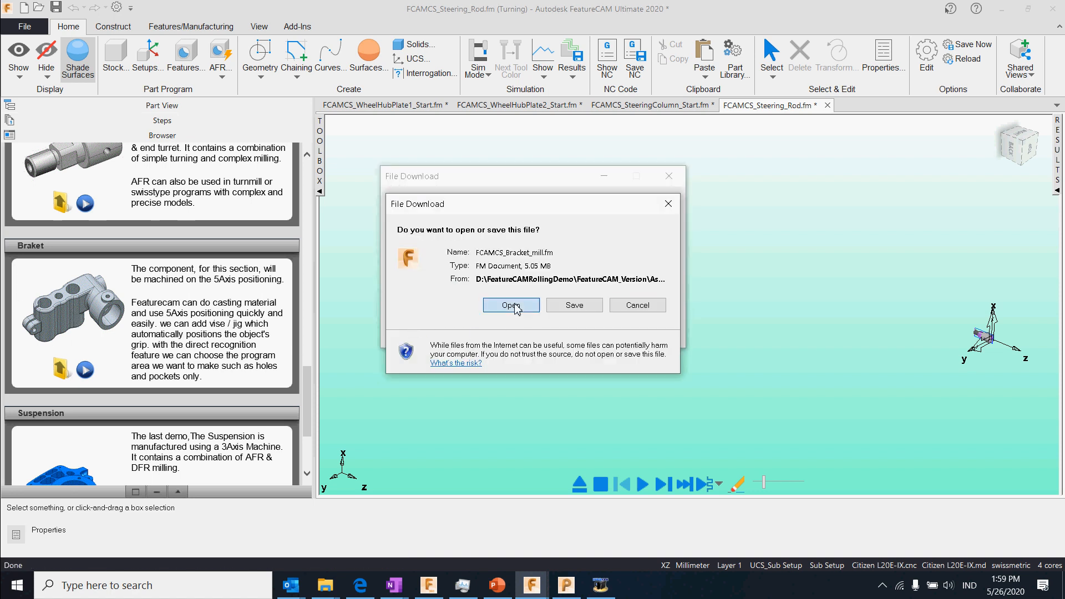
left_click(511, 305)
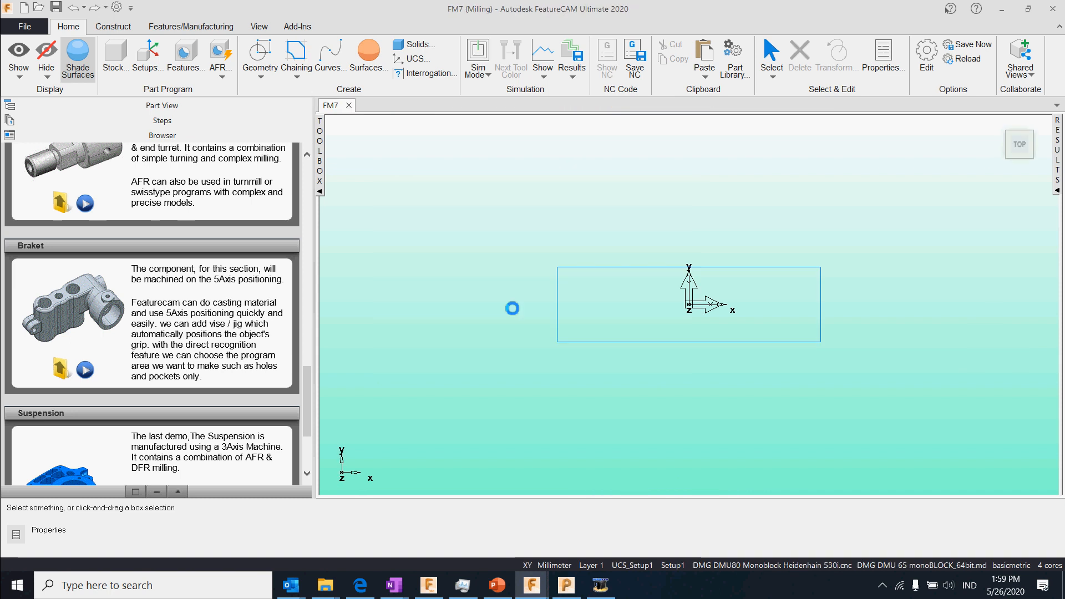
- Inspect the bracket clamped in its vise, review the Import_Vise macro's options, and close them without importing
middle_click_drag(657, 383, 681, 215)
middle_click_drag(771, 310, 860, 333)
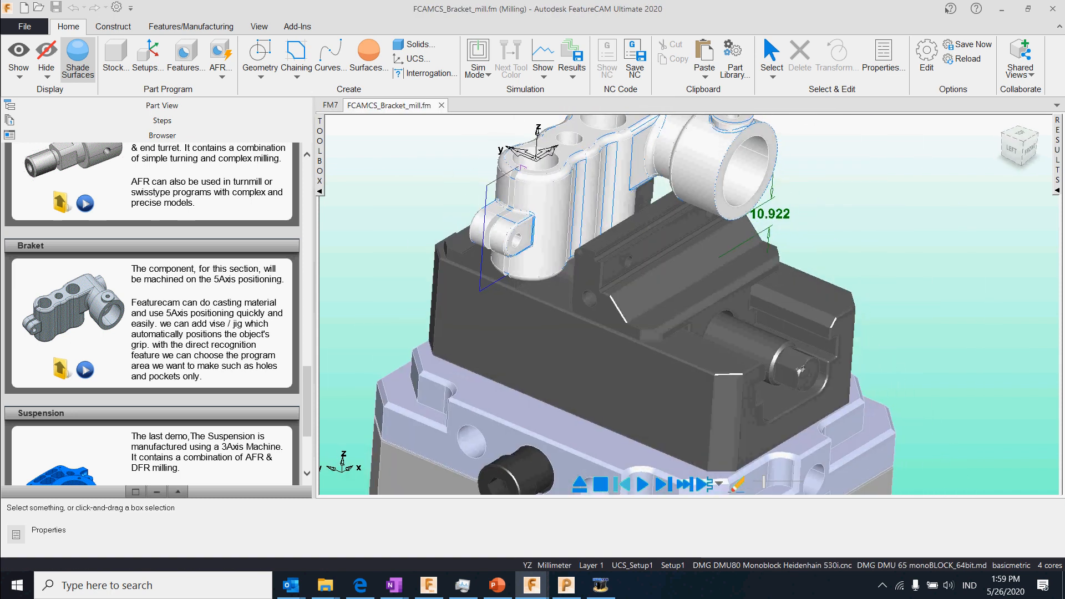
scroll(608, 403, "down", 4)
middle_click_drag(713, 404, 647, 342)
left_click(298, 27)
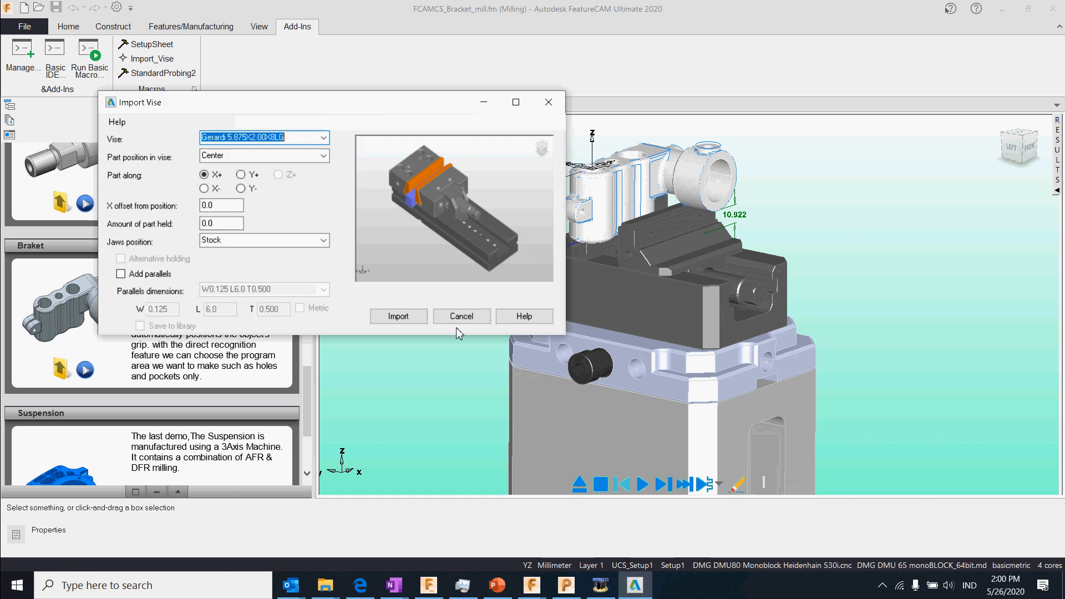
left_click(462, 316)
- Show the part tree, list the solids, select block casting, and examine the bracket's geometry in the vise up close
left_click(150, 106)
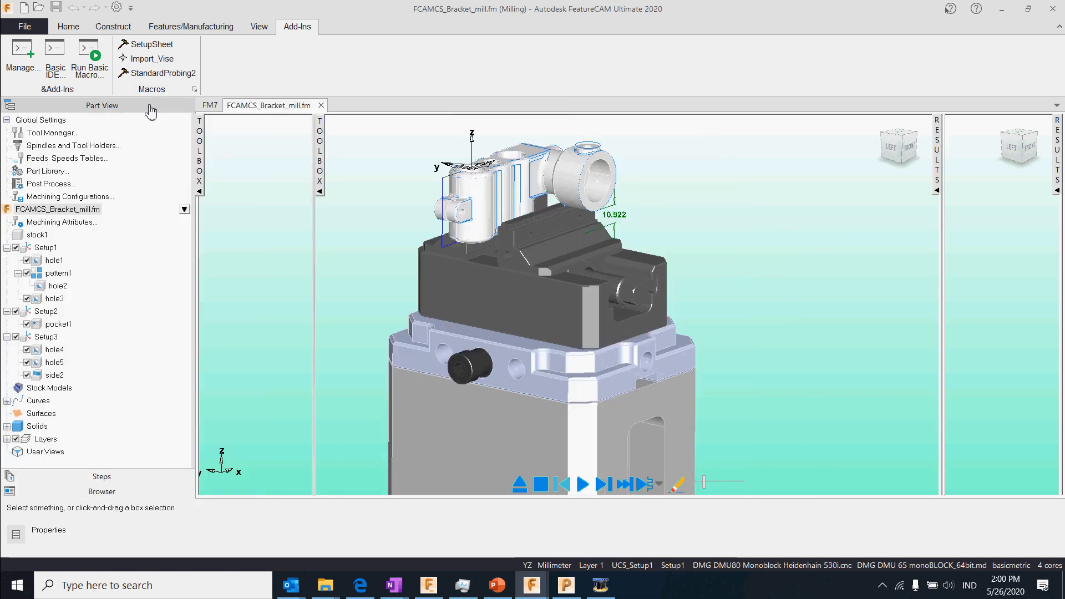
middle_click_drag(696, 383, 662, 411)
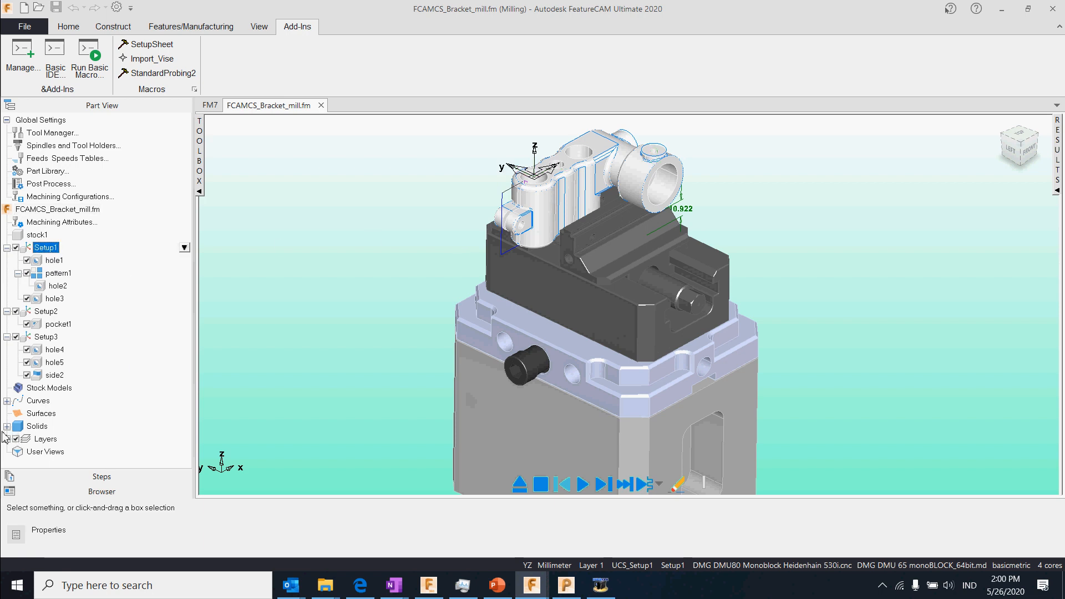
left_click(7, 426)
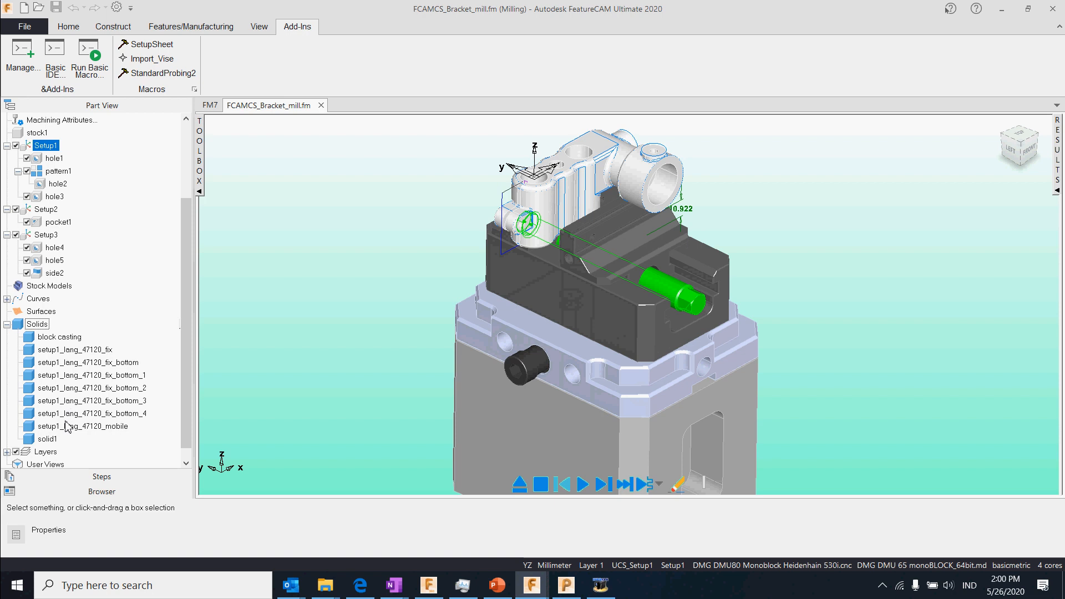
left_click(70, 339)
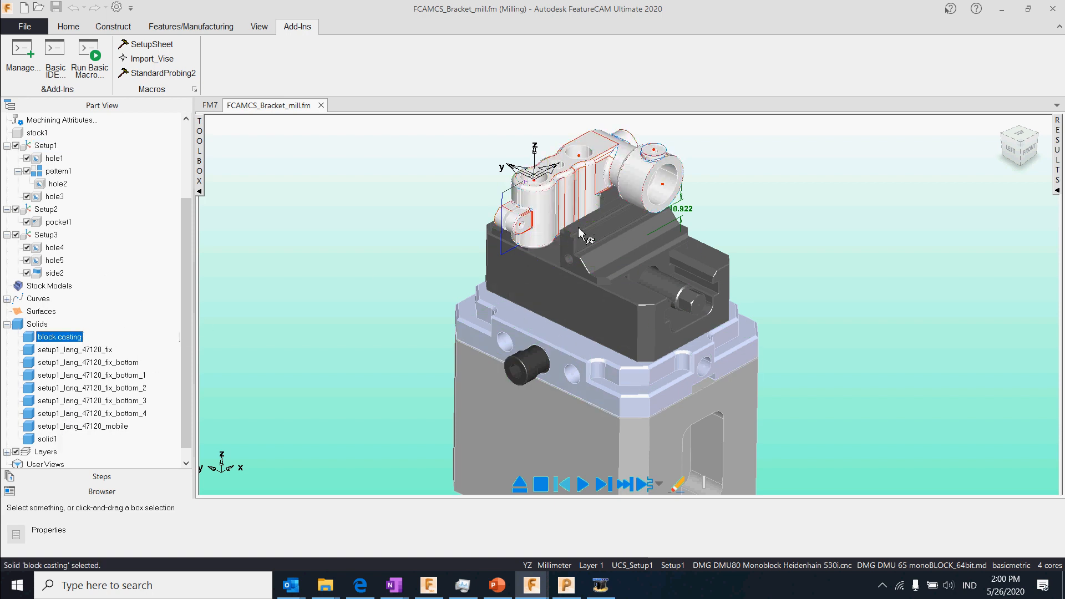
middle_click_drag(583, 198, 578, 289)
scroll(577, 289, "up", 6)
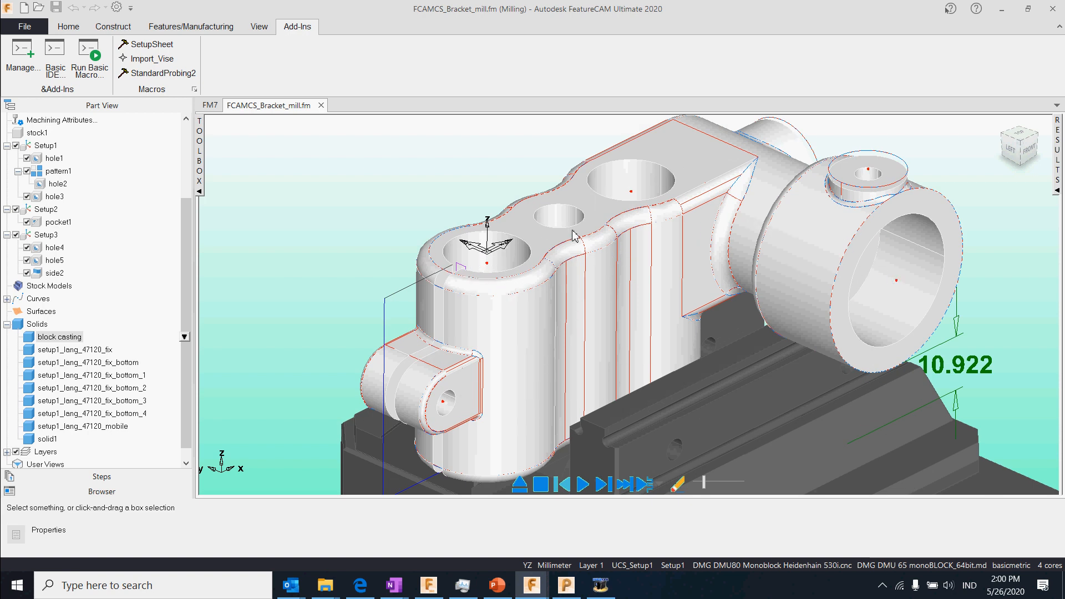
middle_click_drag(756, 264, 923, 440)
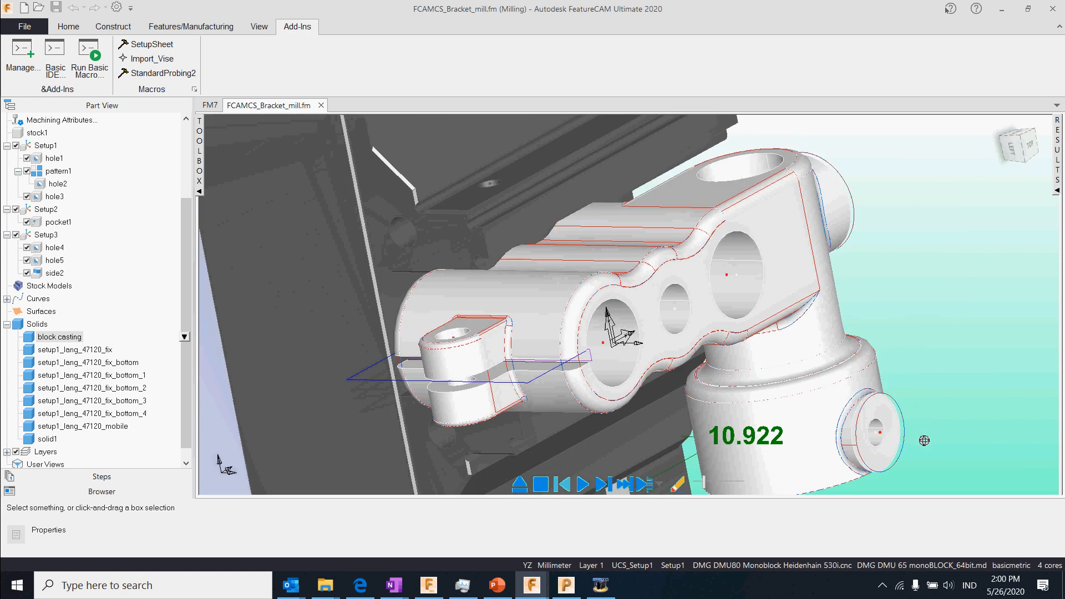
scroll(569, 380, "down", 3)
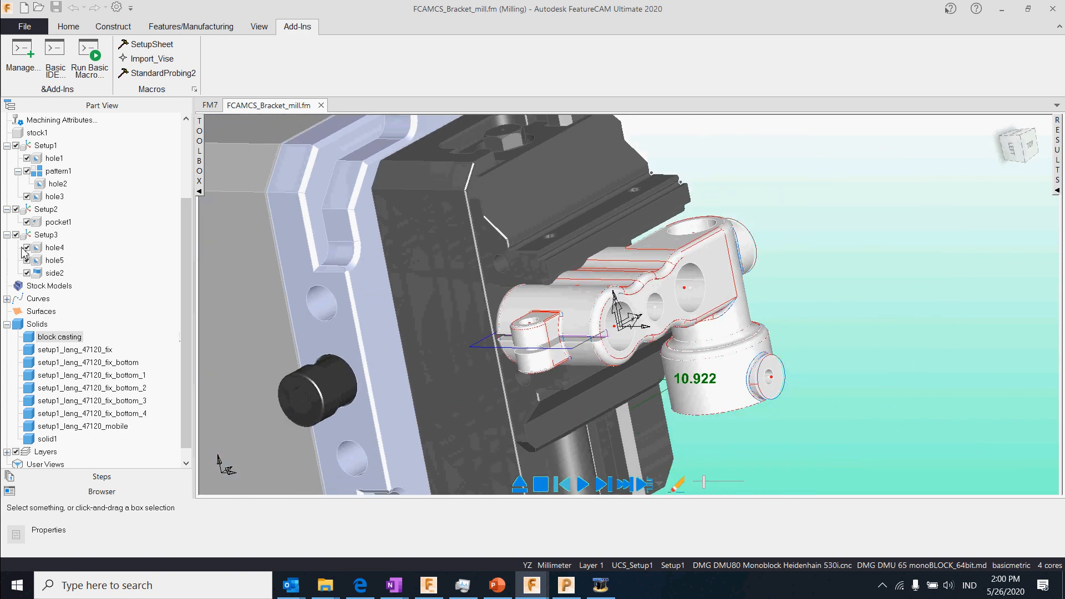
- Locate hole4 in Setup3, inspect the T slot end mill assigned to side2, and close its properties without changes
left_click(46, 250)
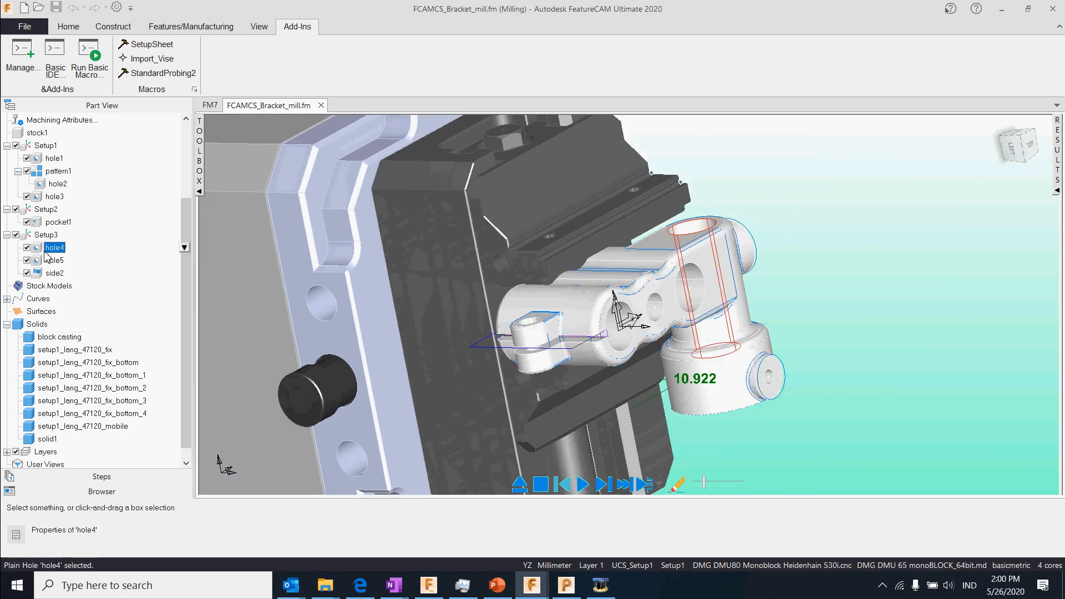
double_click(36, 275)
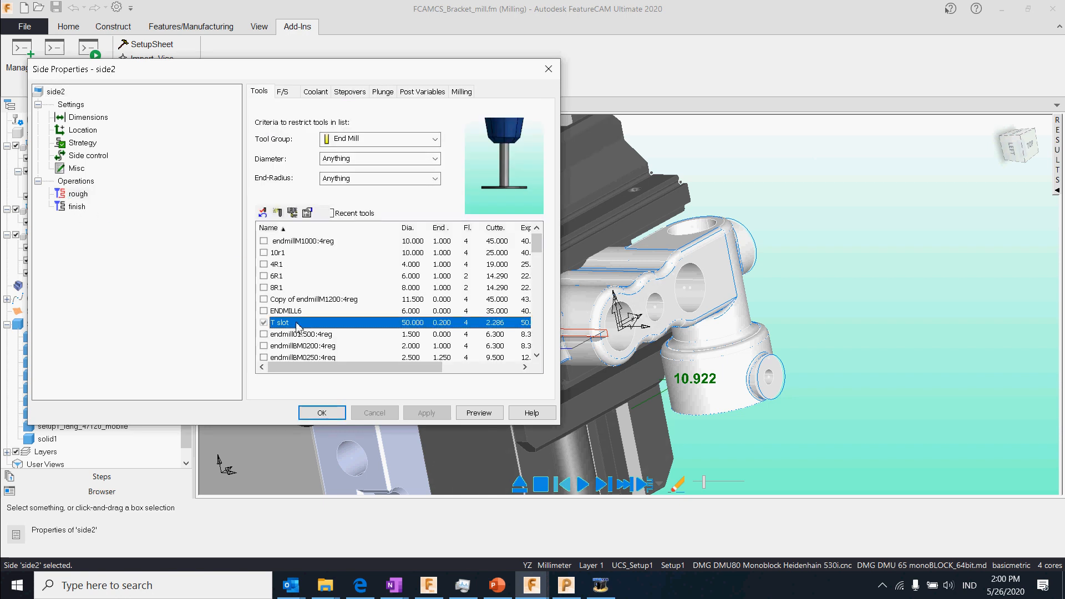
double_click(298, 327)
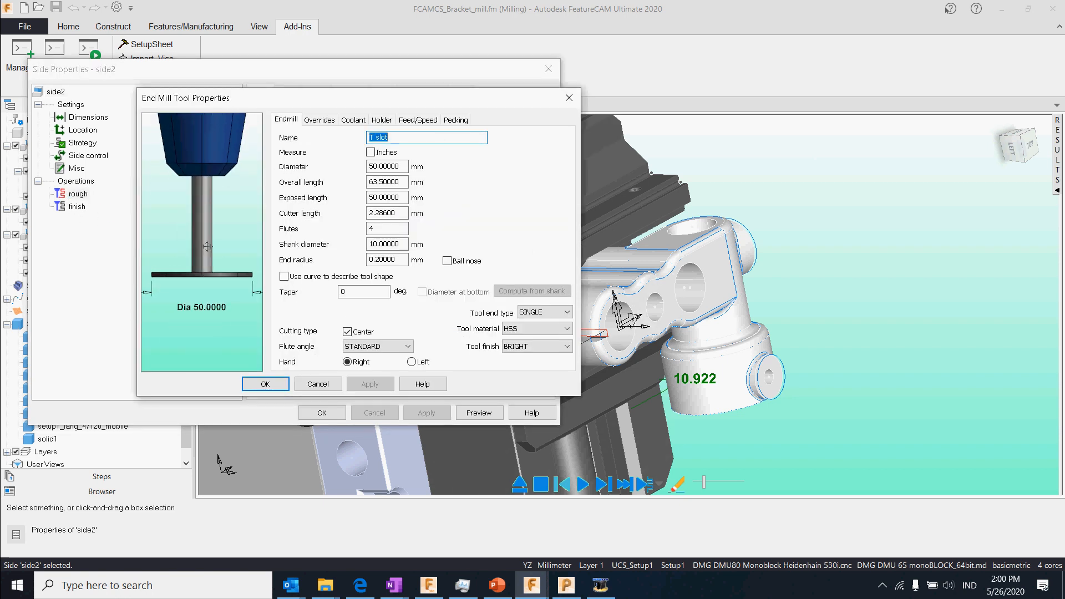
left_click(334, 388)
left_click(341, 413)
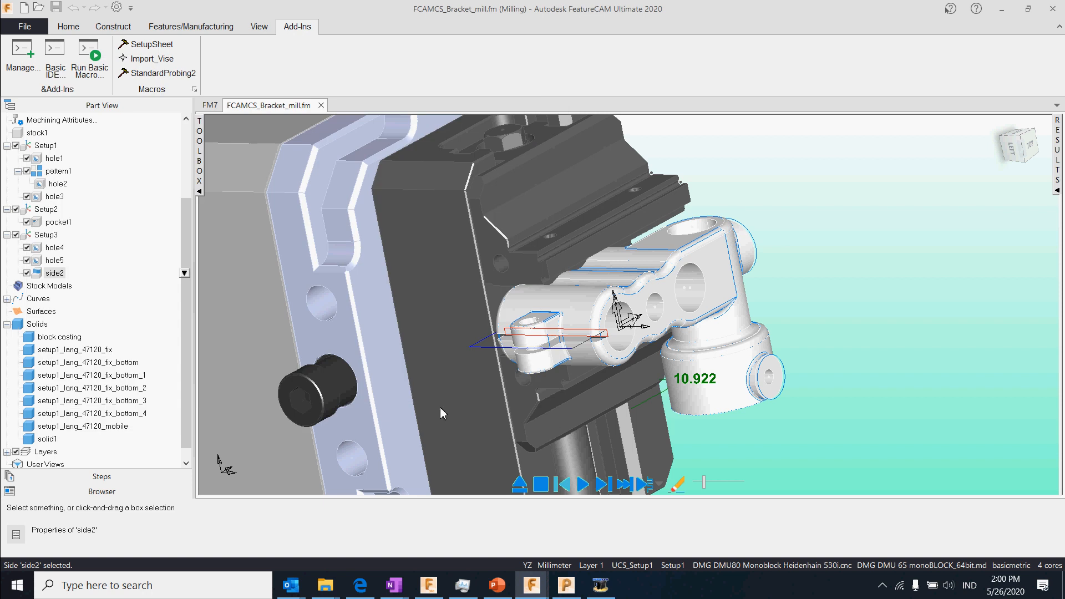
- Bring the whole vise fixture into view and open the choice of simulation modes for the bracket program
middle_click_drag(440, 407, 866, 416)
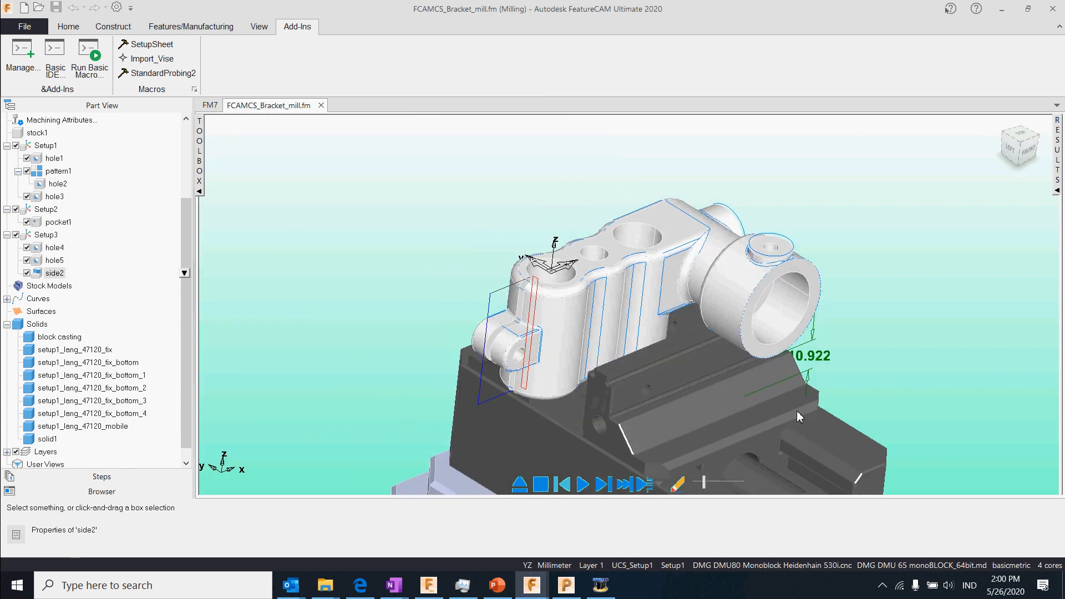
scroll(625, 352, "down", 4)
left_click(68, 31)
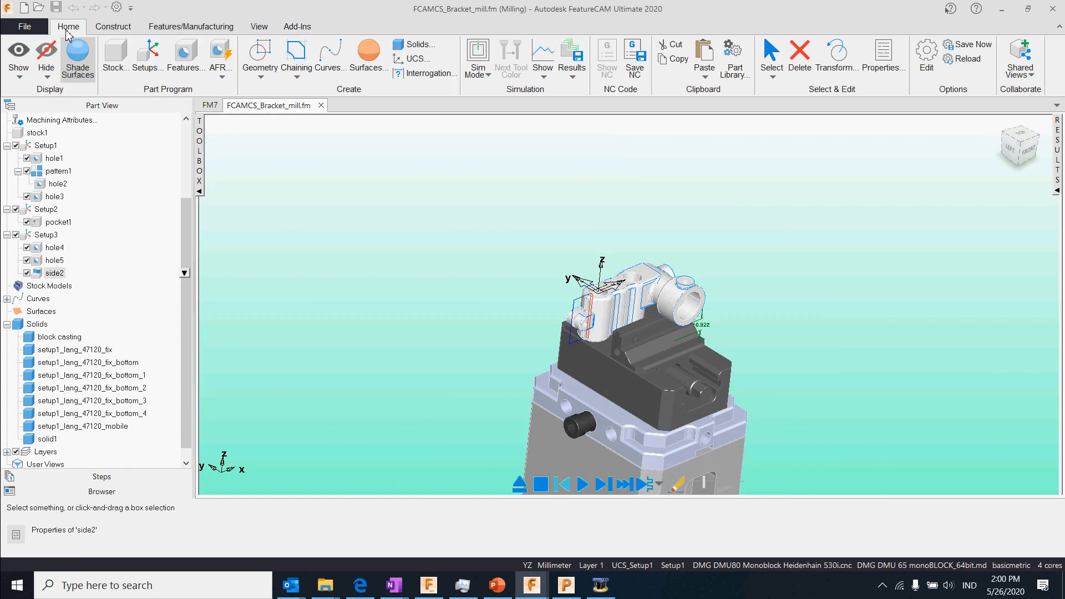
left_click(478, 71)
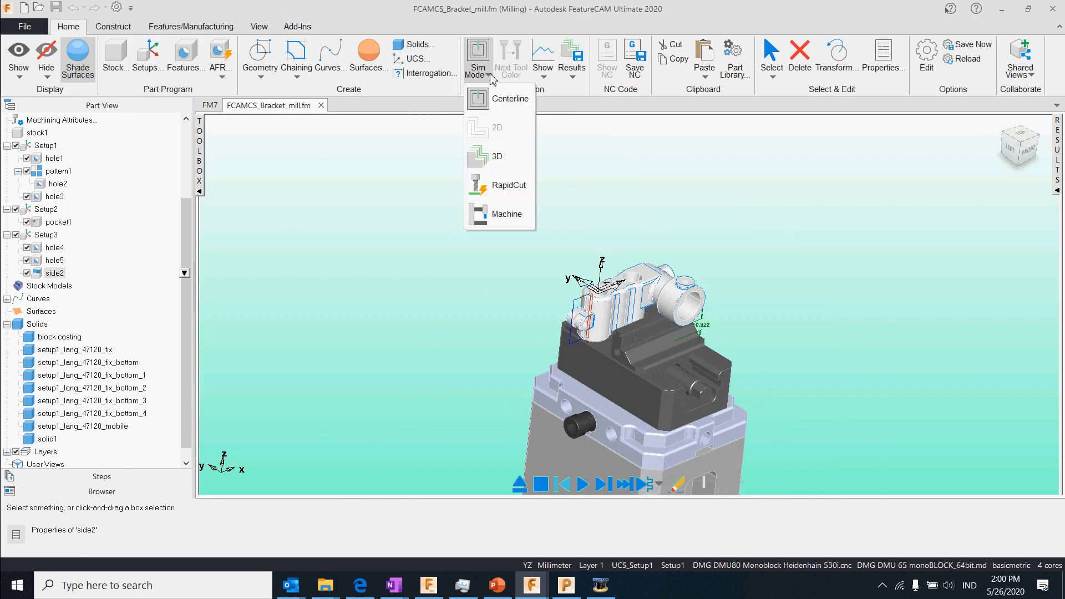
- Switch the bracket program to Machine simulation and play it, viewing the part closely as the Setup1 holes are drilled
left_click(496, 215)
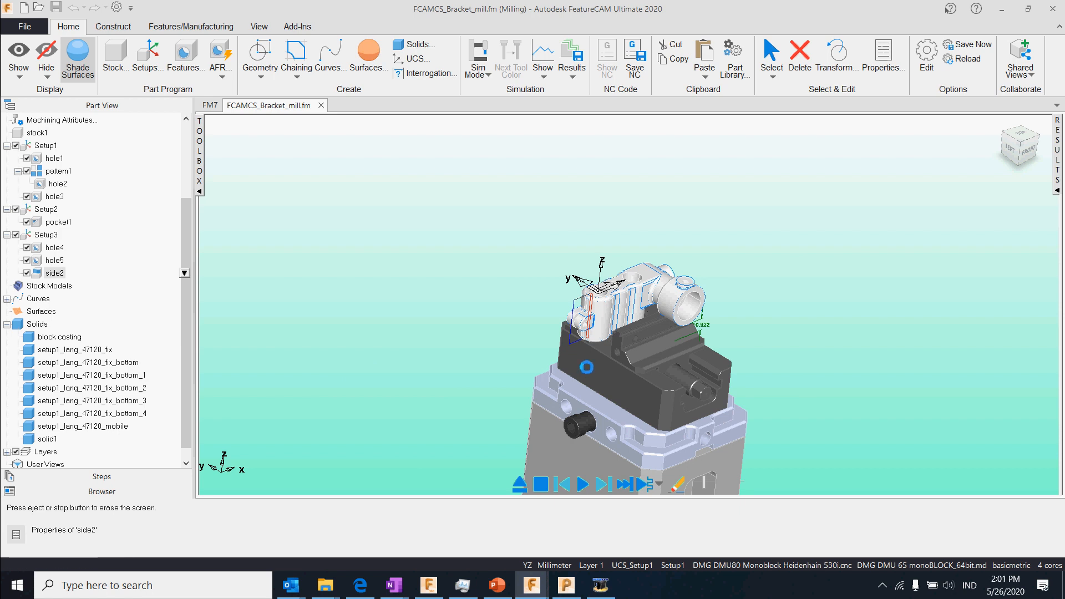
middle_click_drag(585, 365, 559, 387)
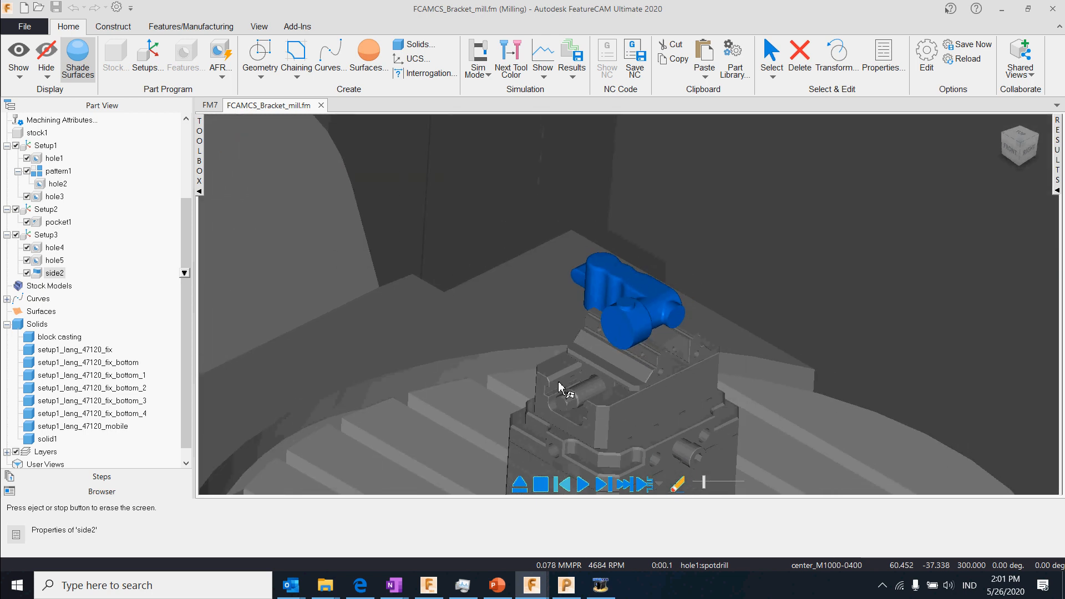
left_click(583, 490)
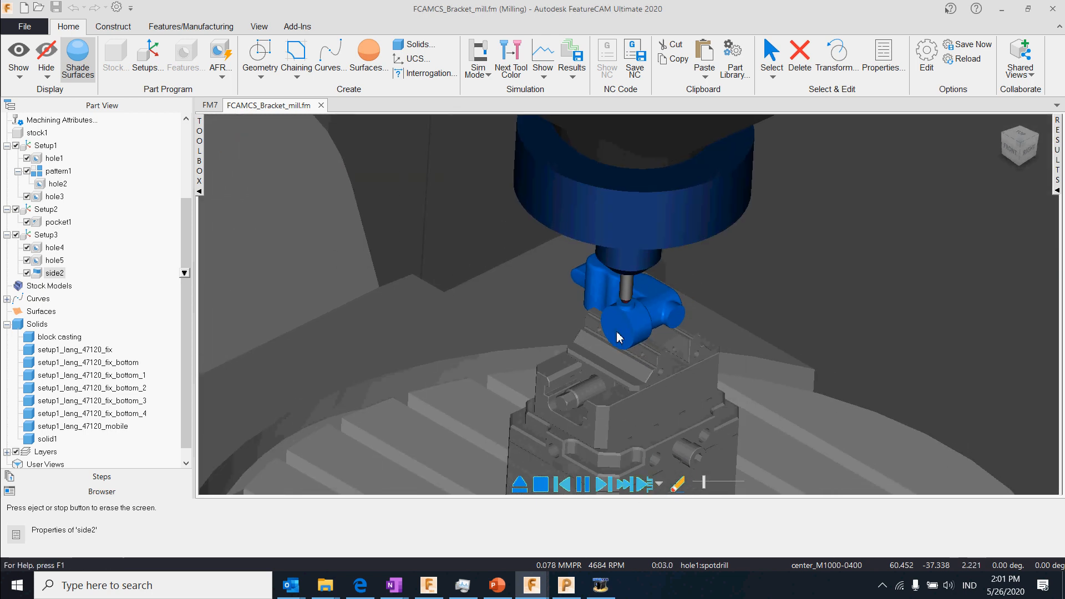
scroll(617, 331, "up", 3)
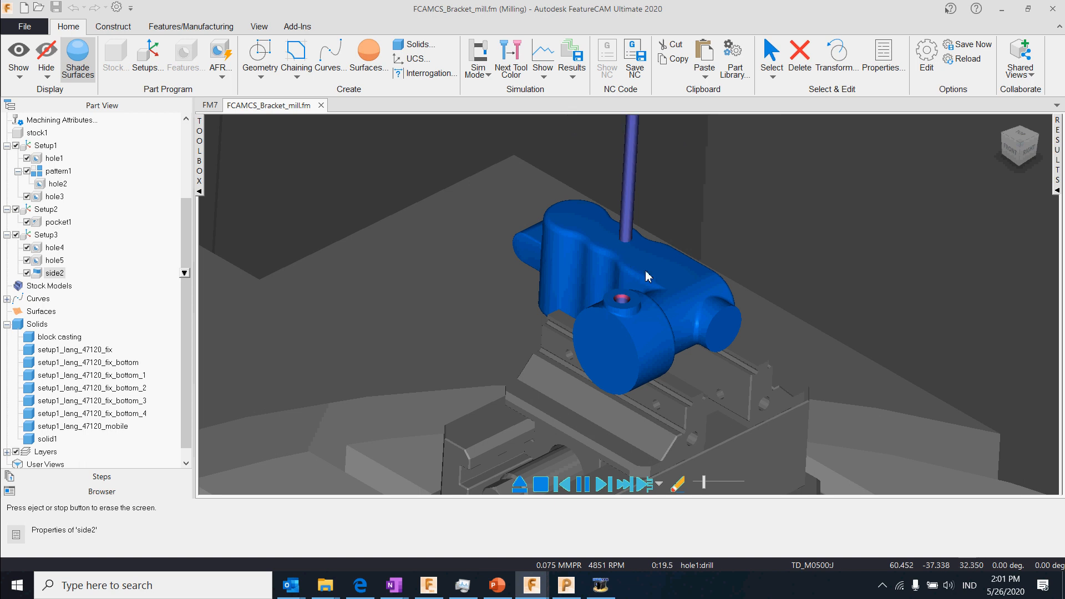
middle_click_drag(648, 275, 572, 463)
left_click(583, 486)
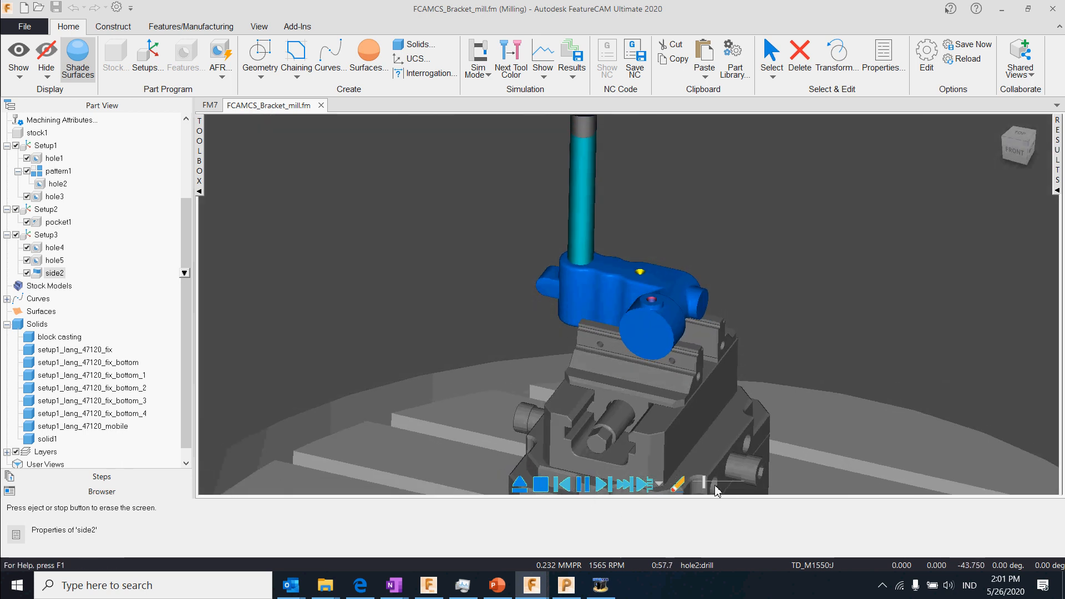
- Speed up the running machine simulation slightly and examine the pocket1 and hole5 machining from close up and another angle
left_click_drag(706, 487, 712, 488)
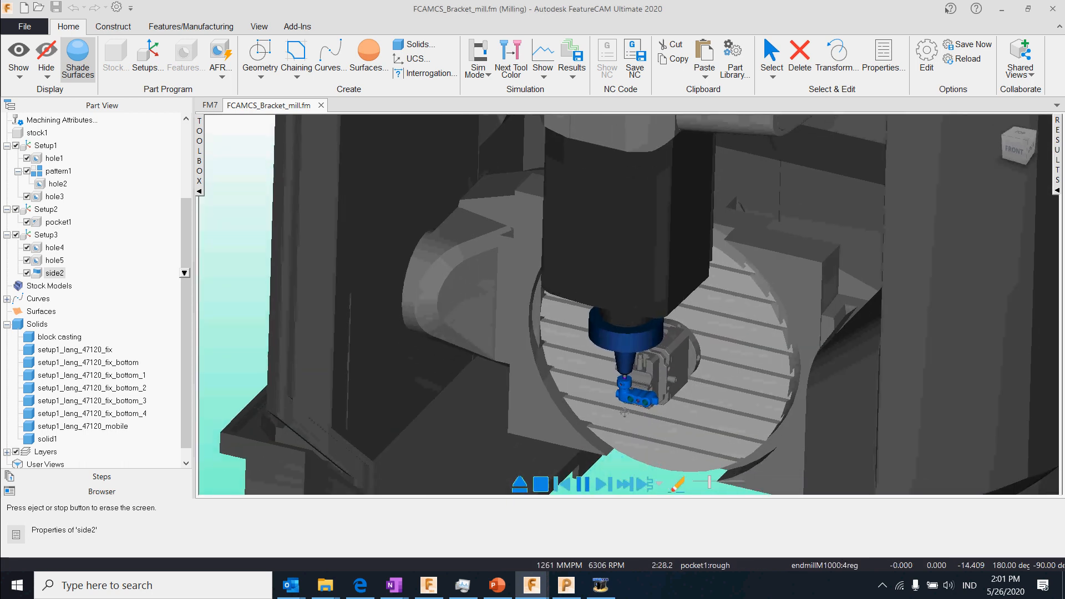
scroll(624, 412, "up", 5)
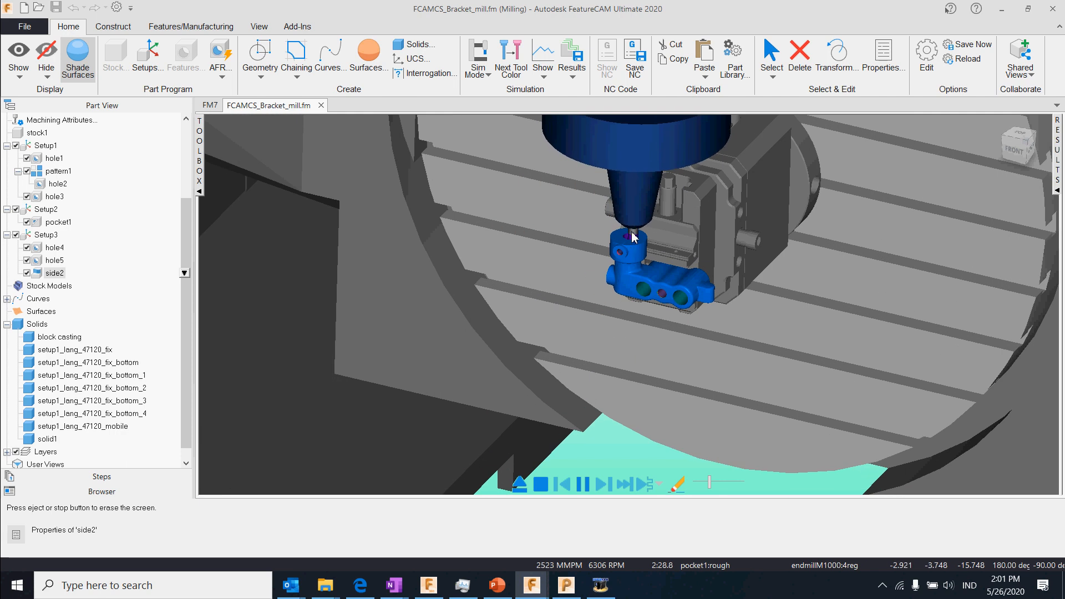
mouse_move(633, 299)
middle_mouse_down()
mouse_move(635, 325)
mouse_move(636, 314)
middle_mouse_up()
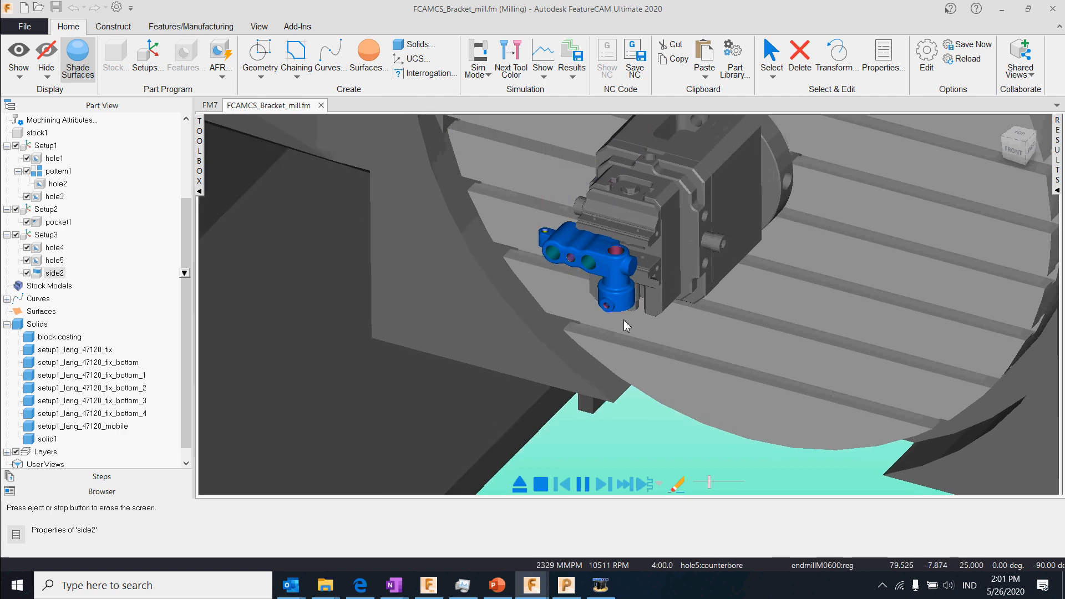
middle_click_drag(629, 319, 720, 257)
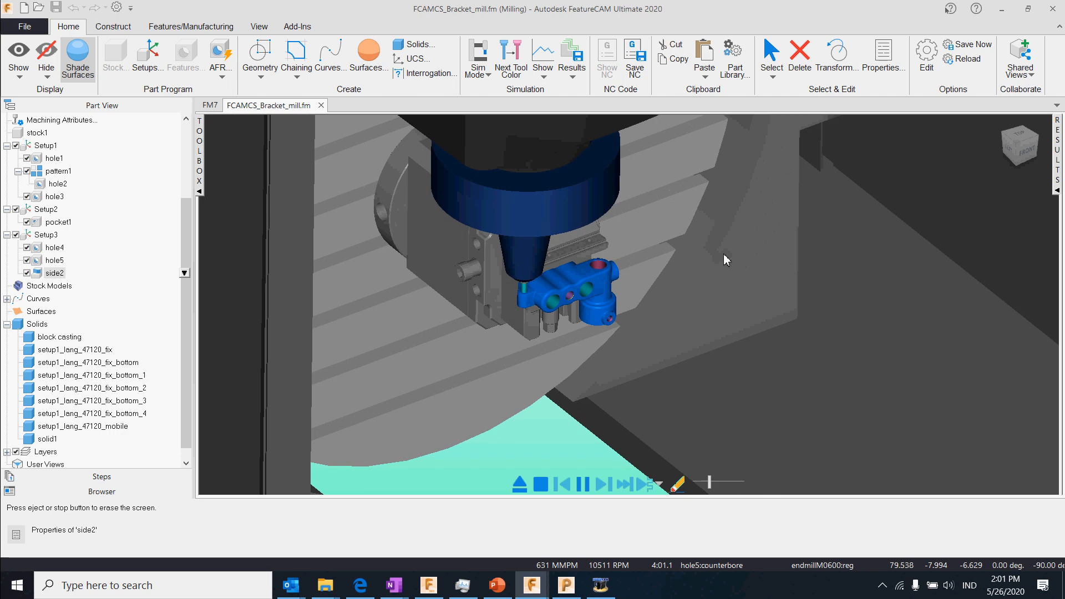
- Raise the simulation speed further and watch the T-slot cutter rough side2 until the machine simulation finishes
left_click(710, 483)
left_click_drag(710, 484, 718, 484)
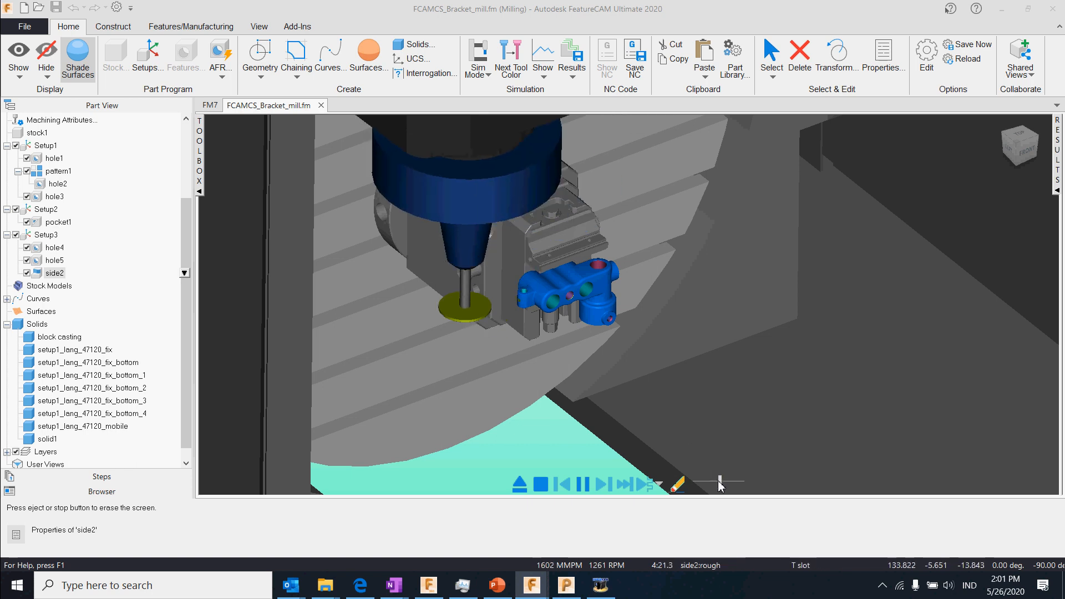
scroll(531, 344, "up", 5)
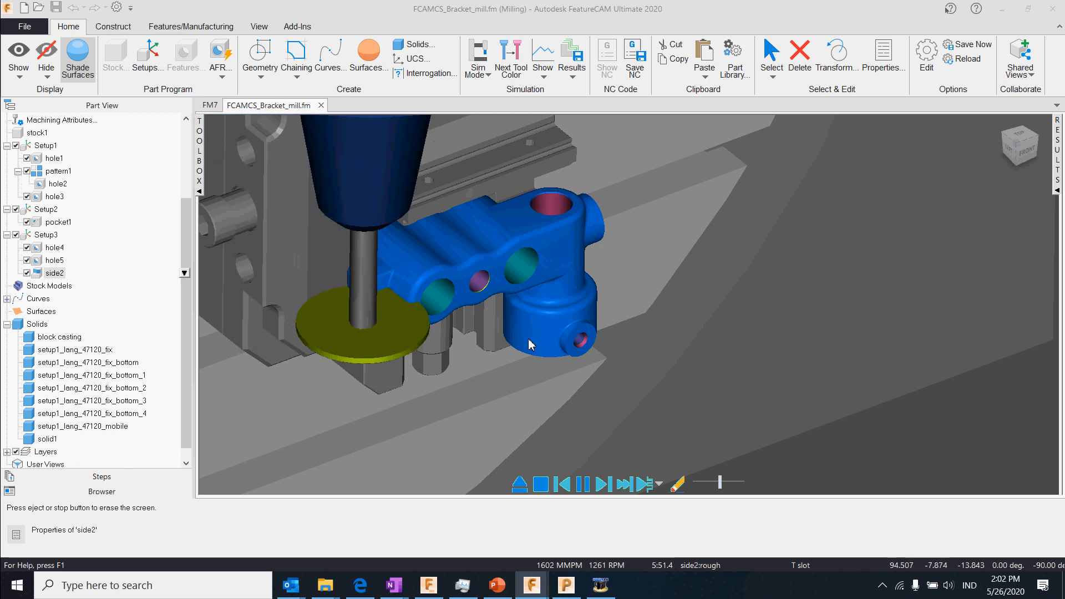
scroll(530, 344, "down", 5)
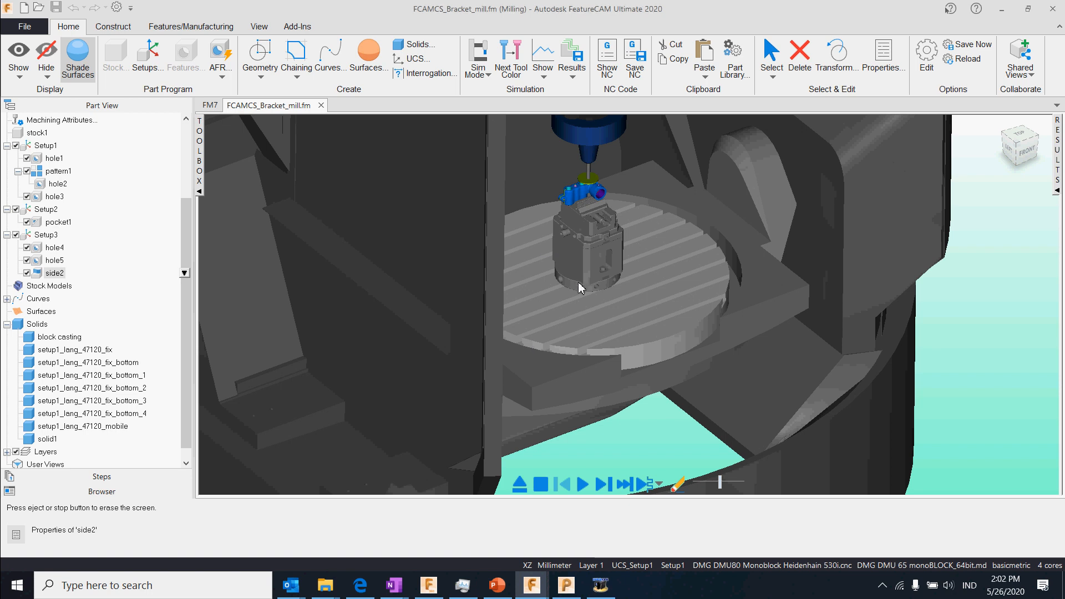
middle_click_drag(573, 275, 583, 332)
- Open FCAMCS_Suspension.fm from the Suspension entry in the demo browser
left_click(56, 492)
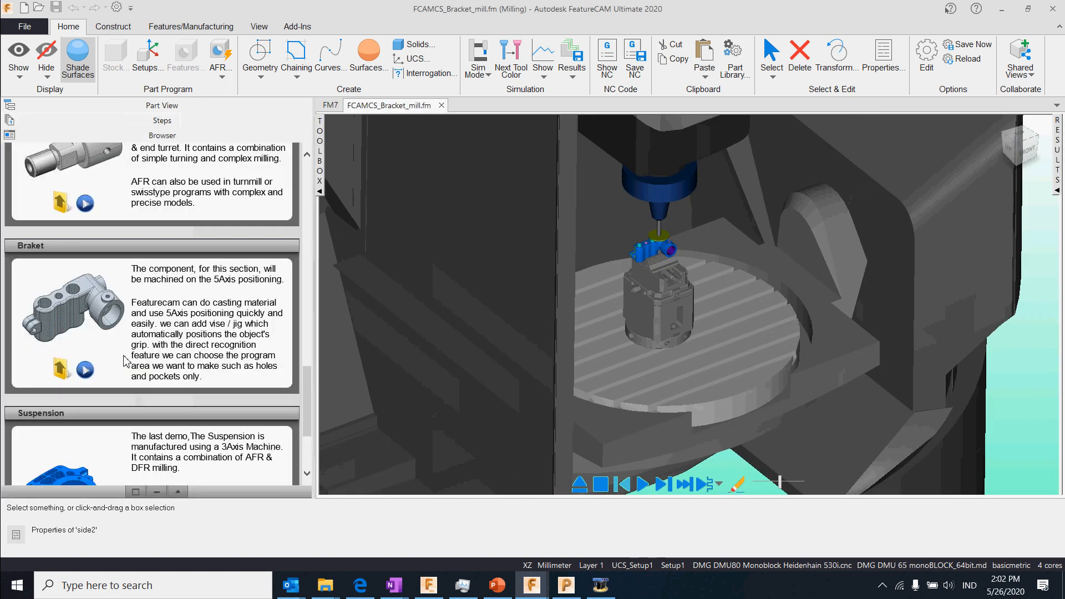
scroll(49, 354, "down", 3)
left_click(69, 352)
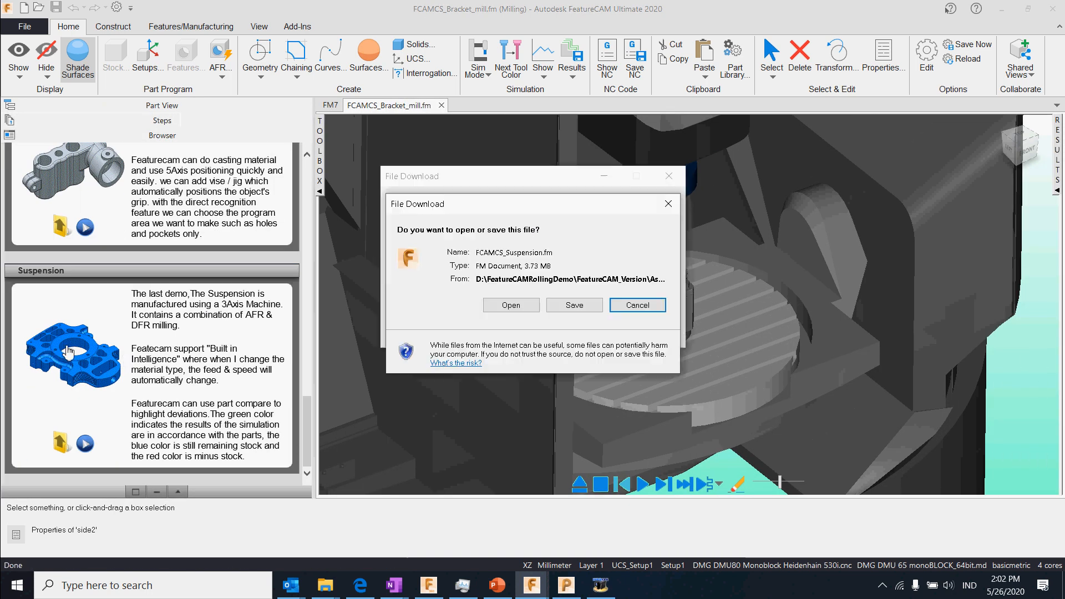
left_click(524, 308)
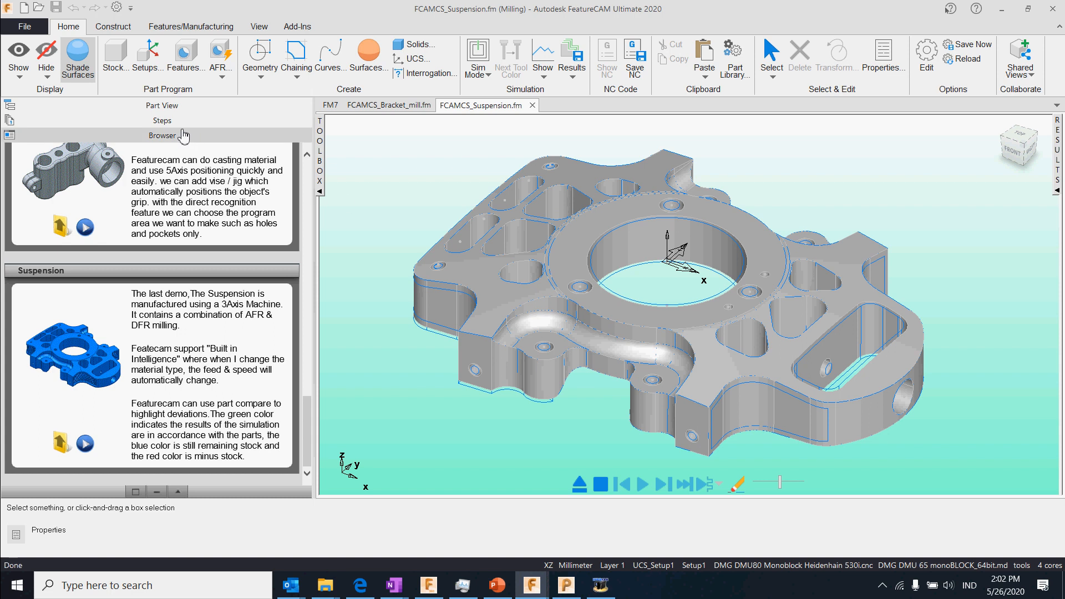
- Show the suspension project's part tree and examine the model from slightly different angles
left_click(167, 107)
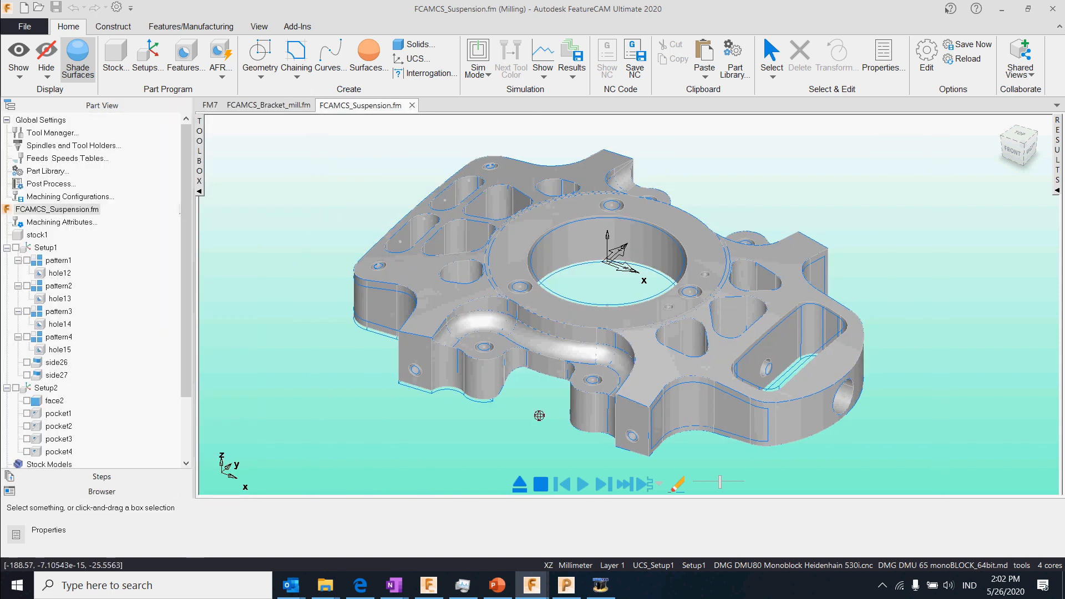
mouse_move(539, 416)
middle_mouse_down()
mouse_move(560, 309)
mouse_move(527, 415)
middle_mouse_up()
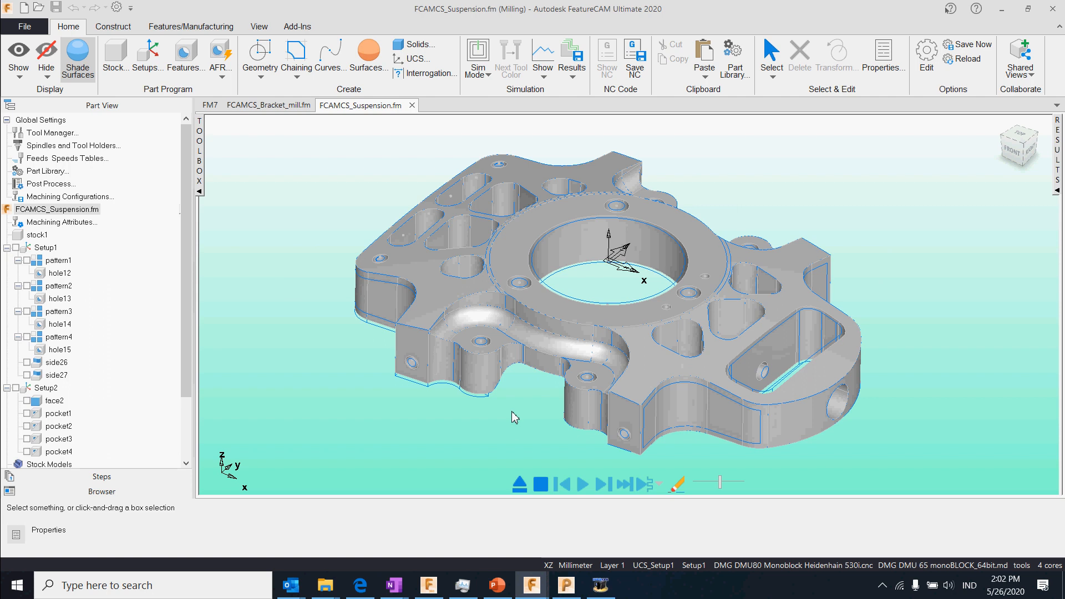
middle_click_drag(516, 417, 560, 384)
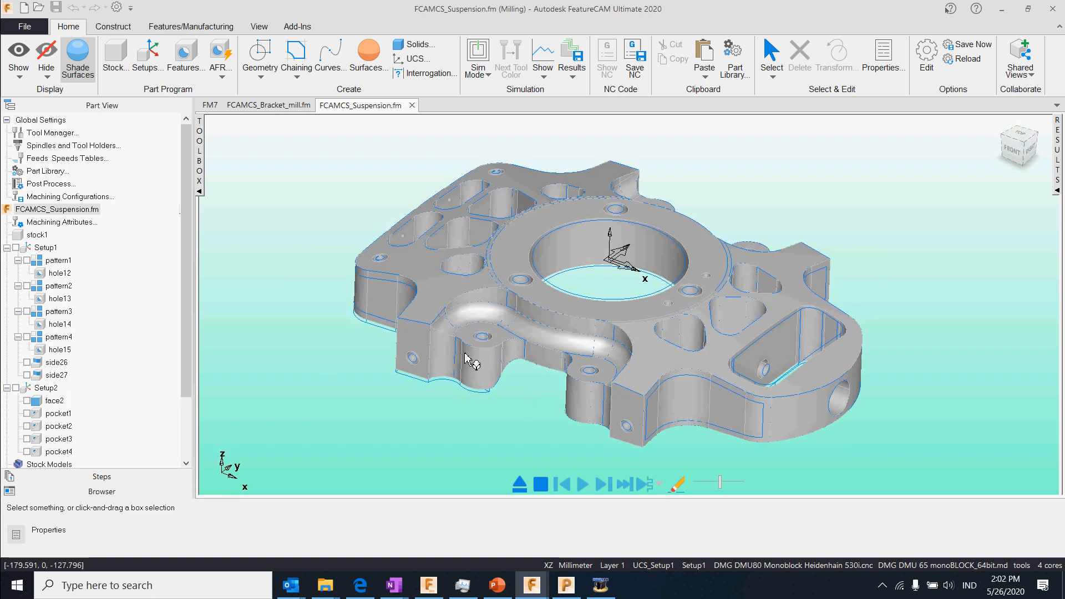
middle_click_drag(466, 353, 478, 358, "shift")
- Select the solids m_fs_1004_body1 and m_fs_1004_part and start exporting them
scroll(49, 438, "down", 2)
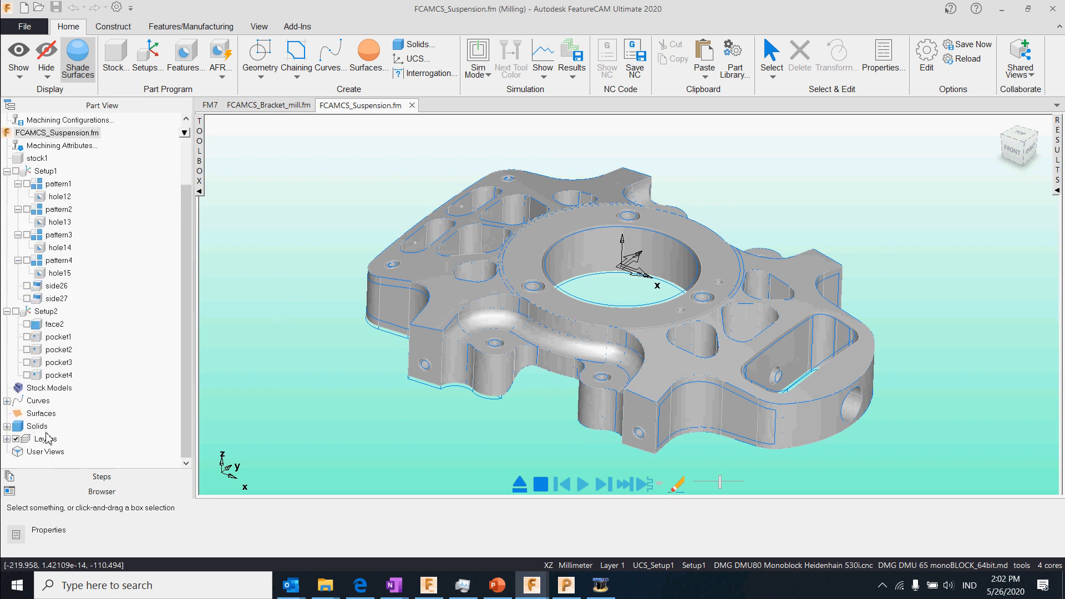
left_click(7, 426)
left_click(67, 439)
left_click(63, 452, "shift")
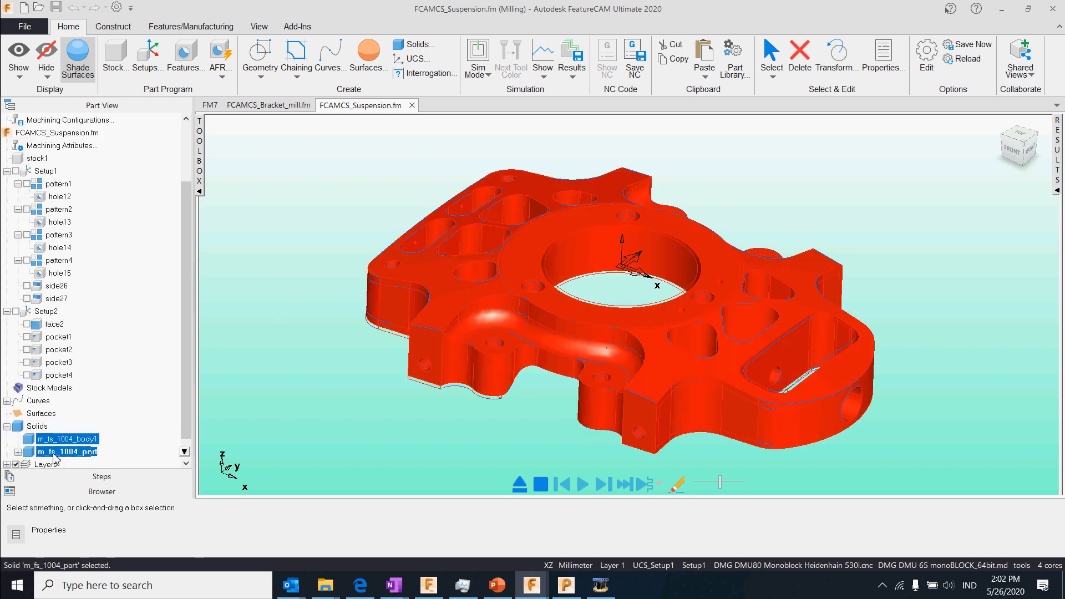
left_click(25, 26)
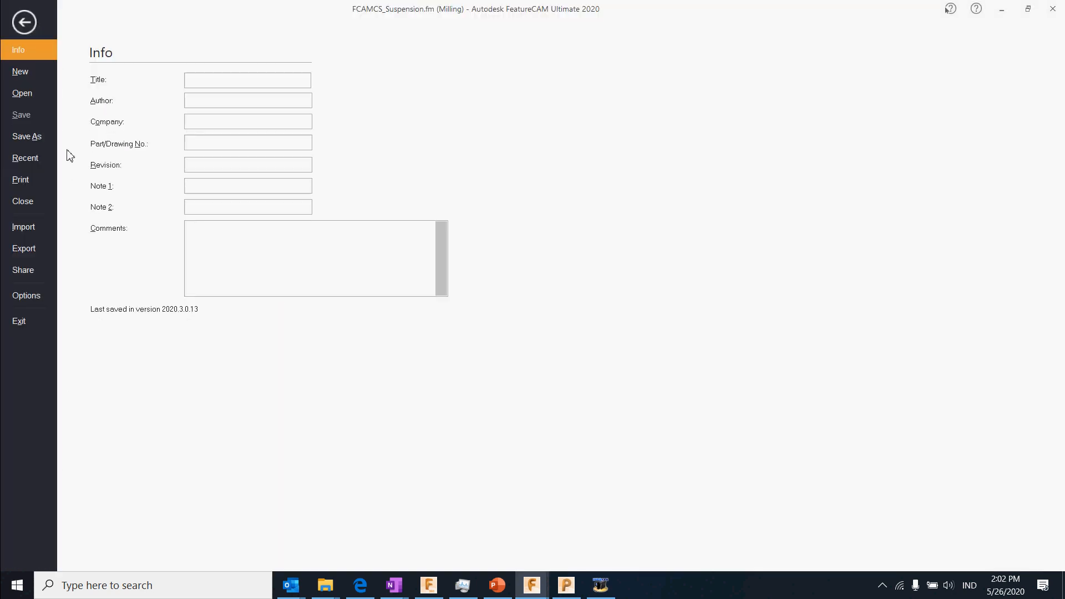
left_click(24, 249)
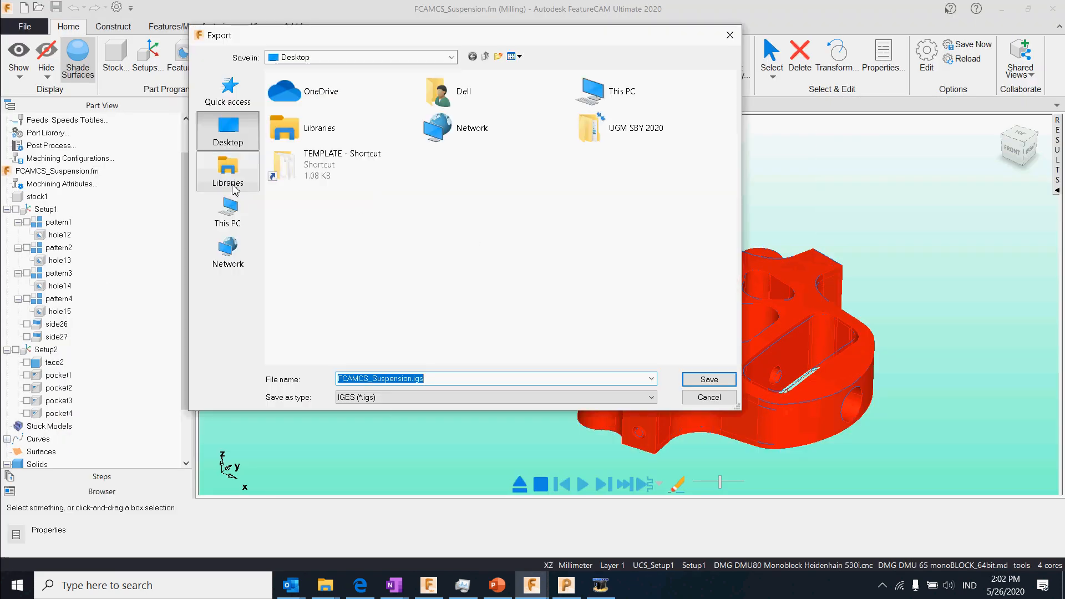
- Try directing the IGES export to Fusion 360's DELCAM TEAM / DEMO FUSION WITH FEATURECAM folder, cancel it and clear the solid selection
left_click(228, 214)
left_click(488, 122)
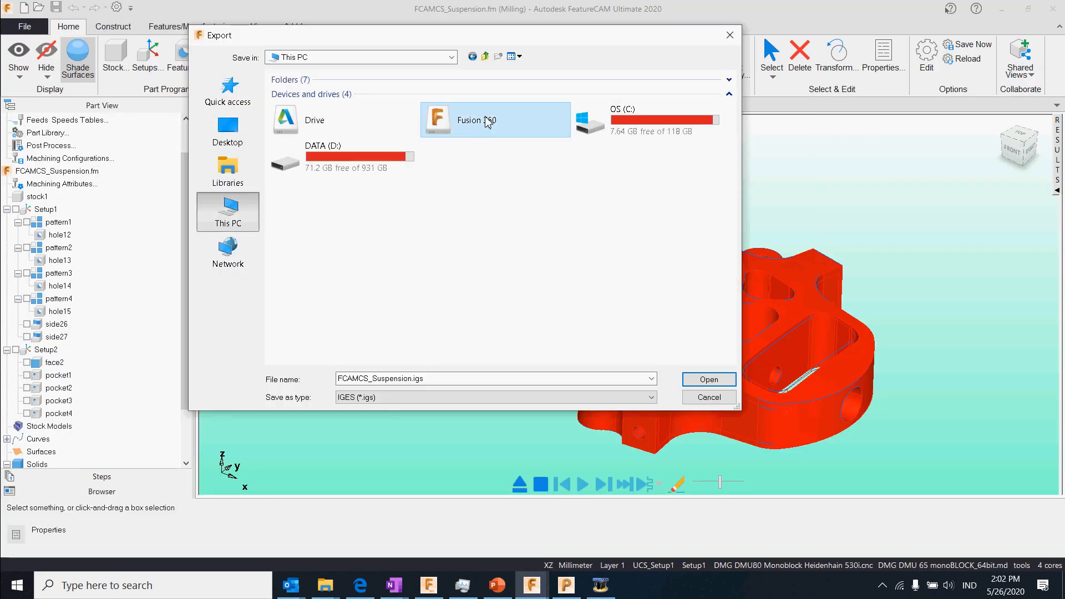
double_click(488, 123)
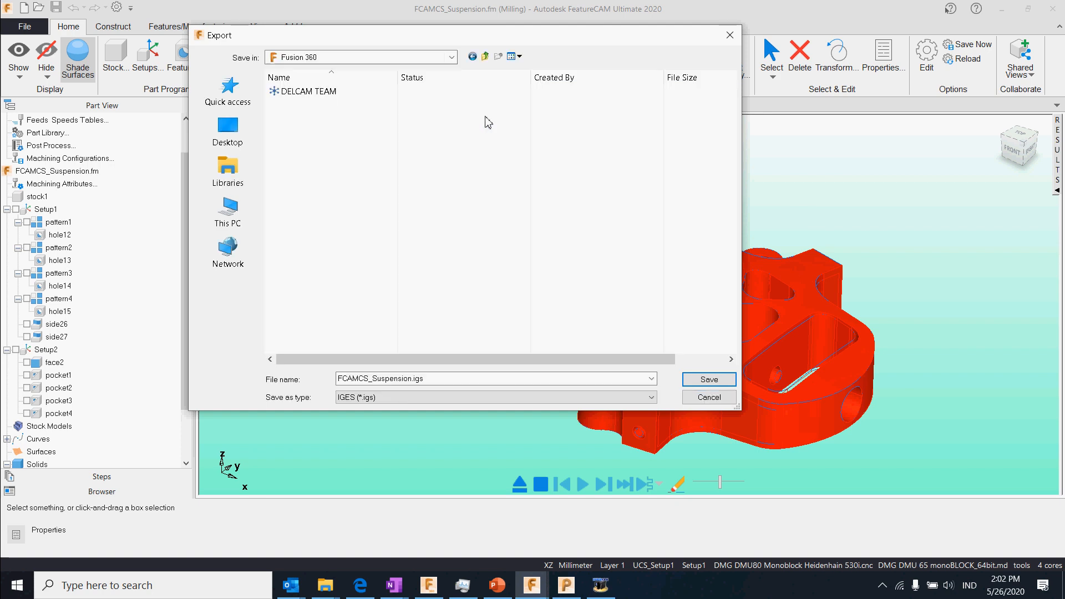
left_click(288, 93)
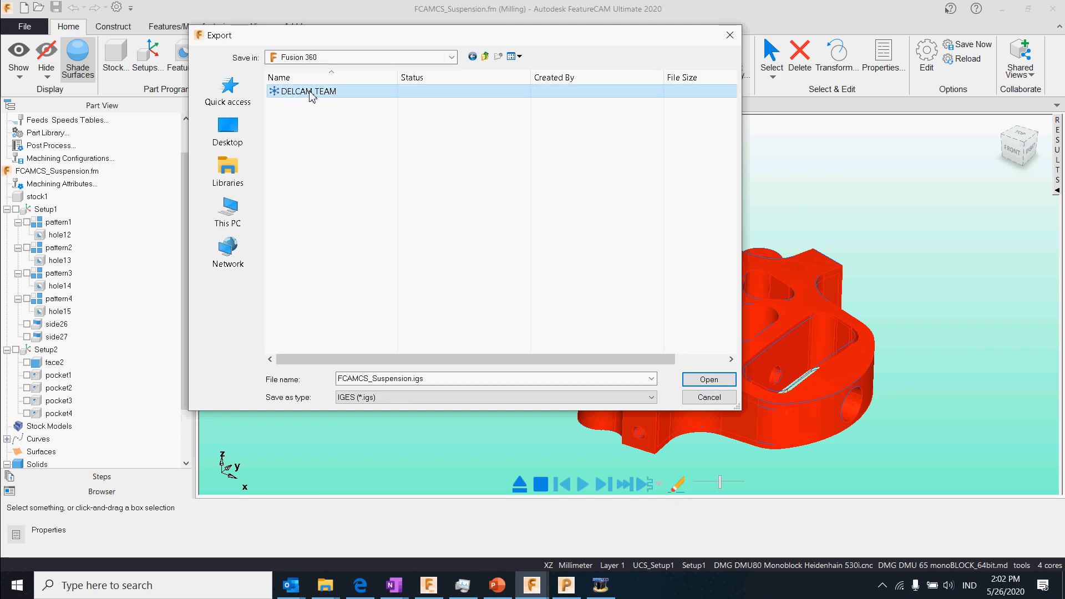
double_click(310, 93)
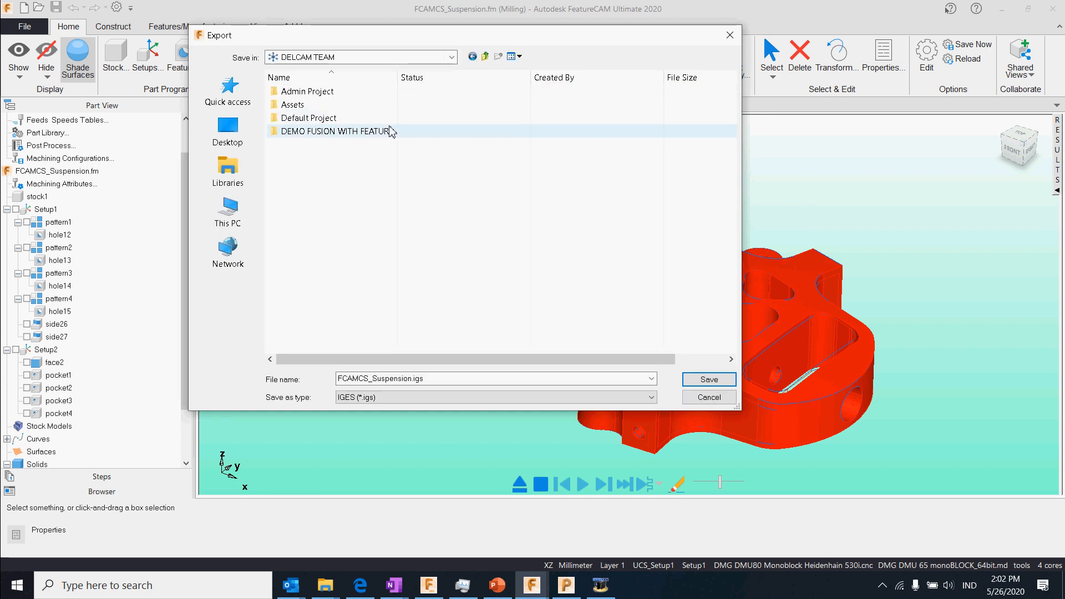
left_click(361, 133)
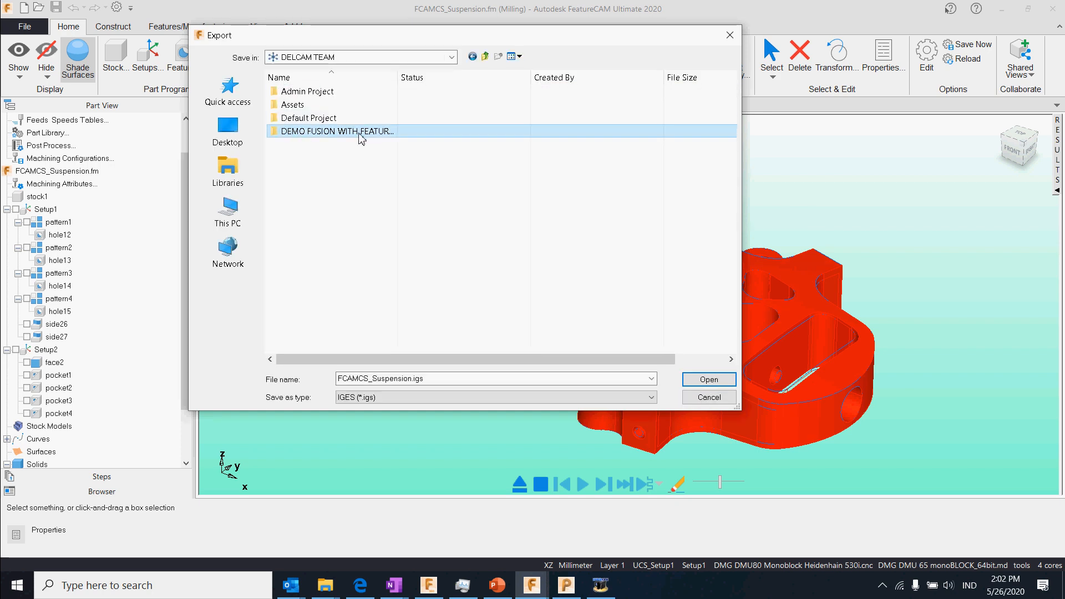
double_click(331, 137)
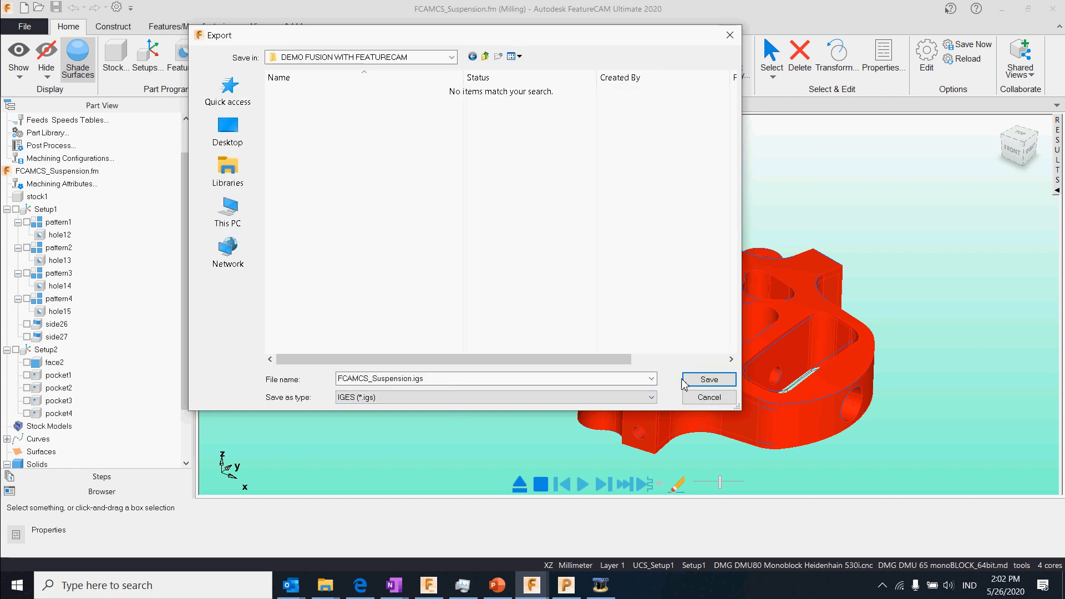
left_click(700, 399)
left_click(361, 354)
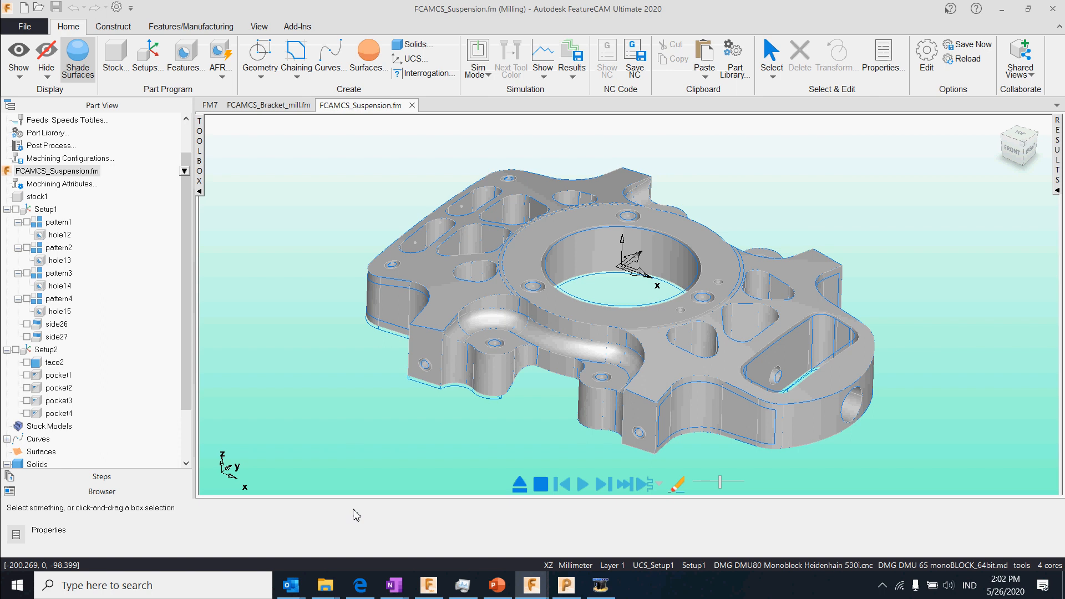
- Switch to File Explorer, widen the Name column in the DEMO FUSION WITH FEATURECAM folder and select FCAMCS_Suspension.x_t
left_click(325, 586)
left_click(411, 515)
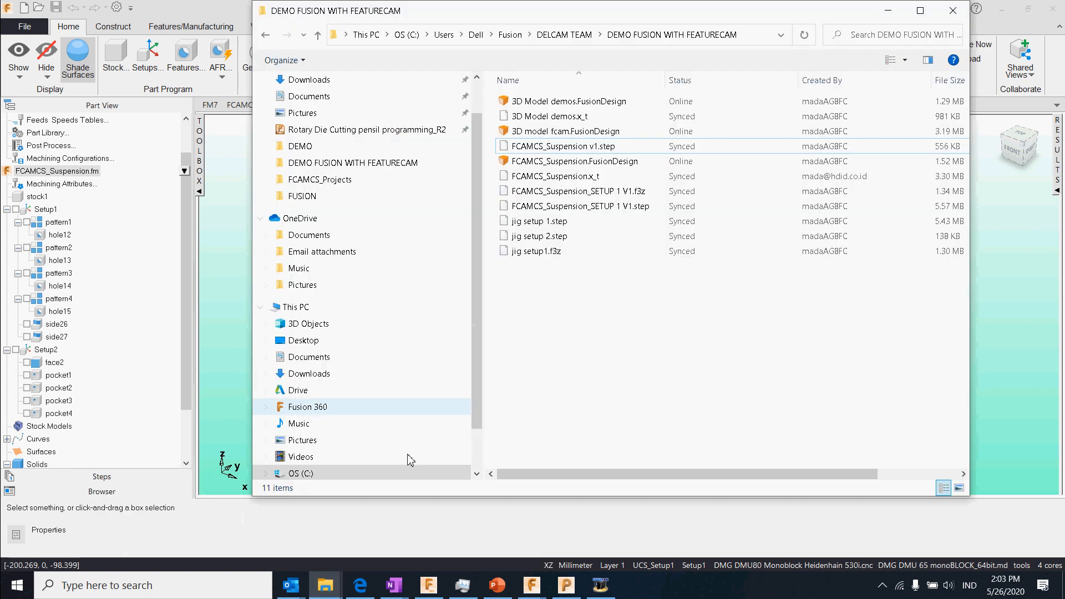
left_click_drag(667, 86, 741, 86)
left_click(590, 176)
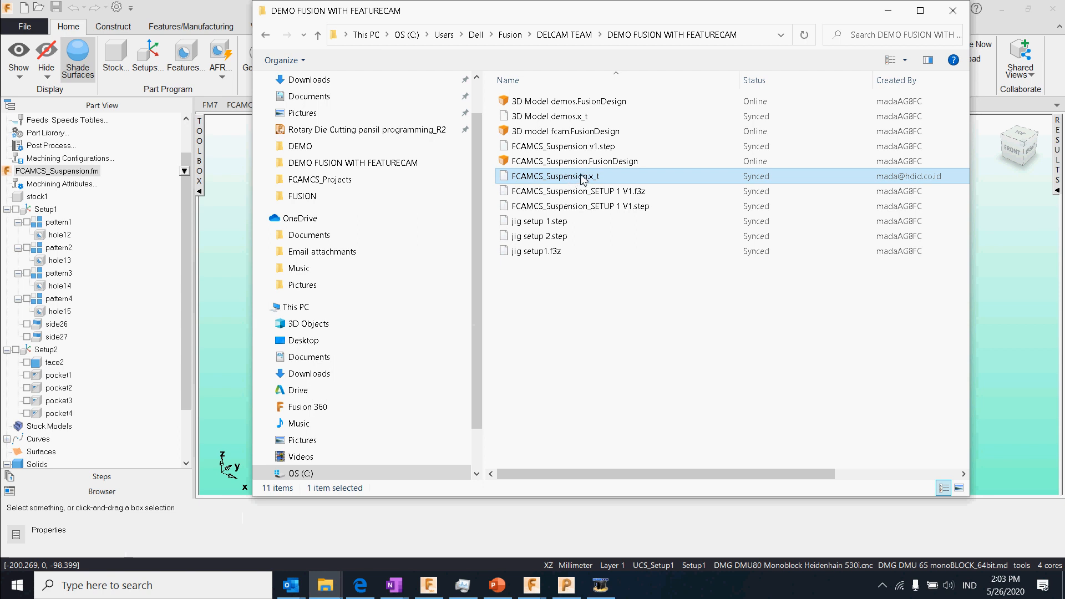
- Switch to Fusion 360, refresh the DEMO FUSION WITH FEATURECAM project data and open the FCAMCS_Suspension design
left_click(429, 585)
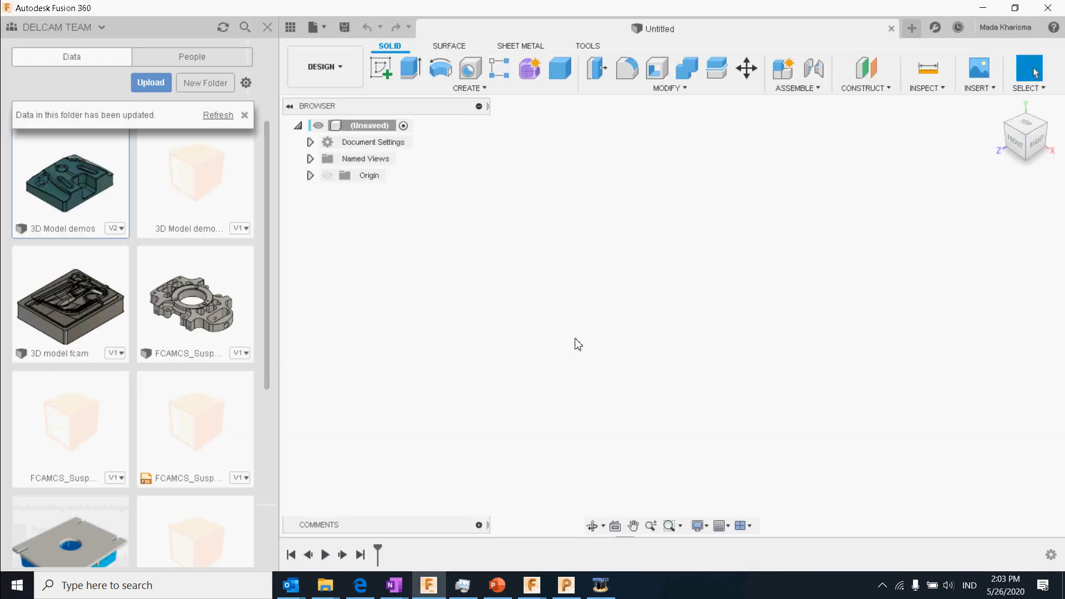
left_click(219, 116)
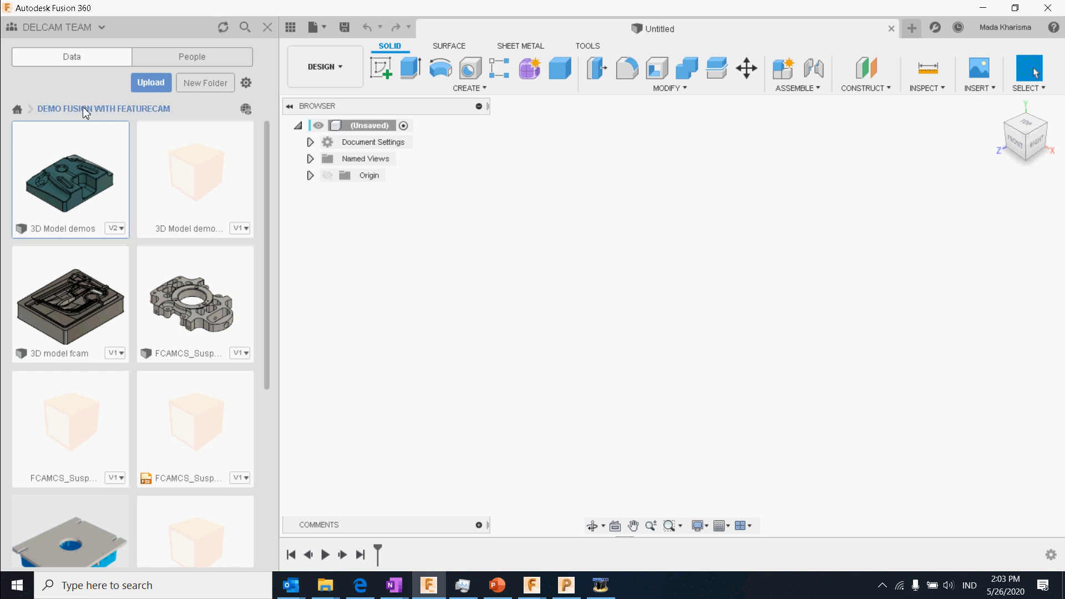
right_click(198, 311)
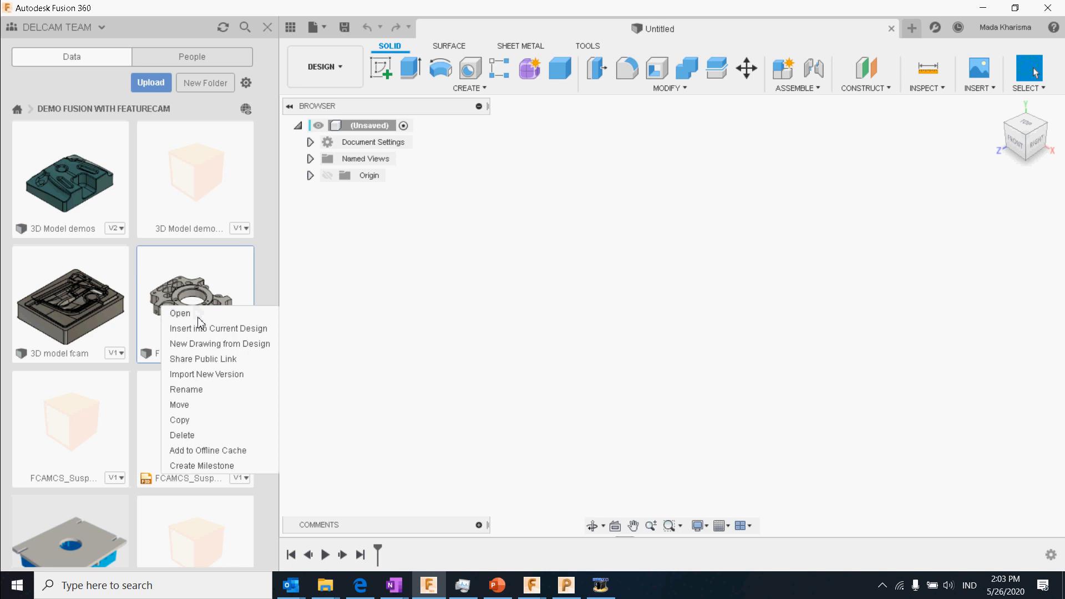
left_click(181, 314)
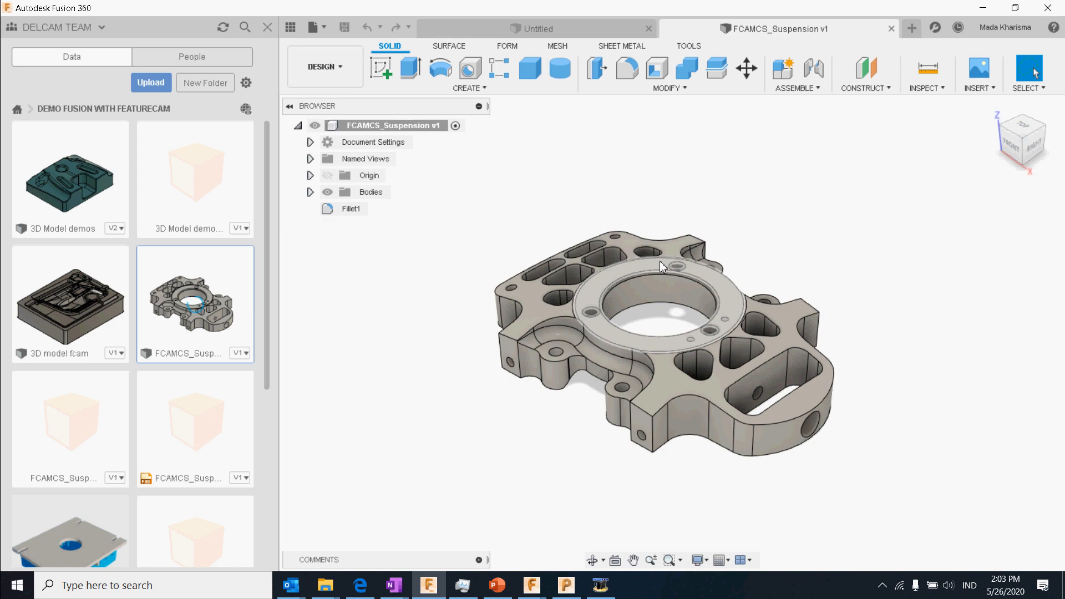
- Examine the suspension model and browse the DEMO FUSION WITH FEATURECAM files, checking the actions available for jig setup1.f3z
middle_click_drag(724, 428, 740, 442, "shift")
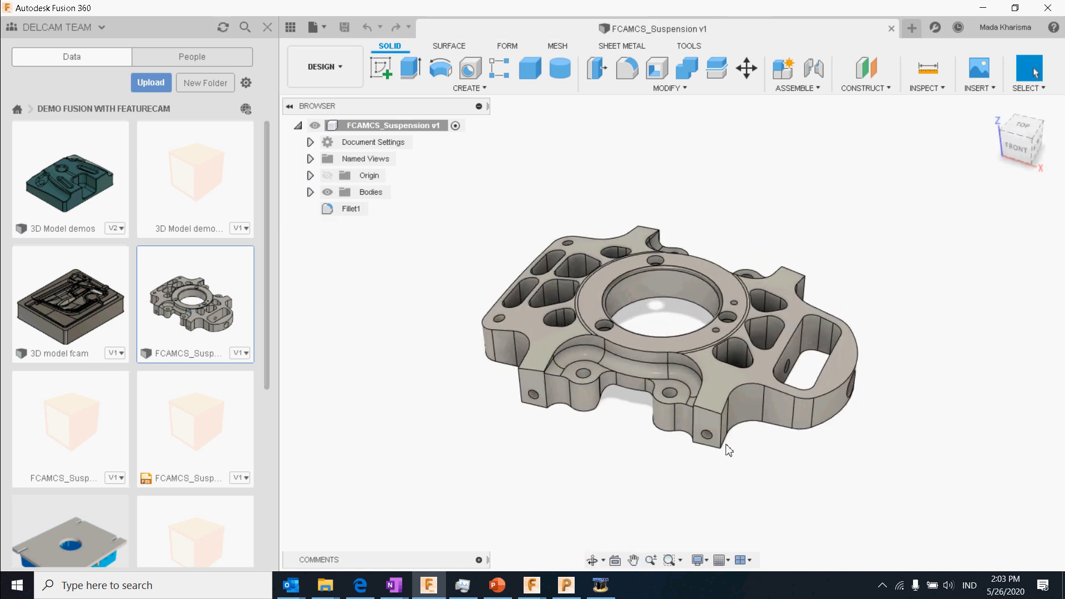
scroll(169, 414, "down", 5)
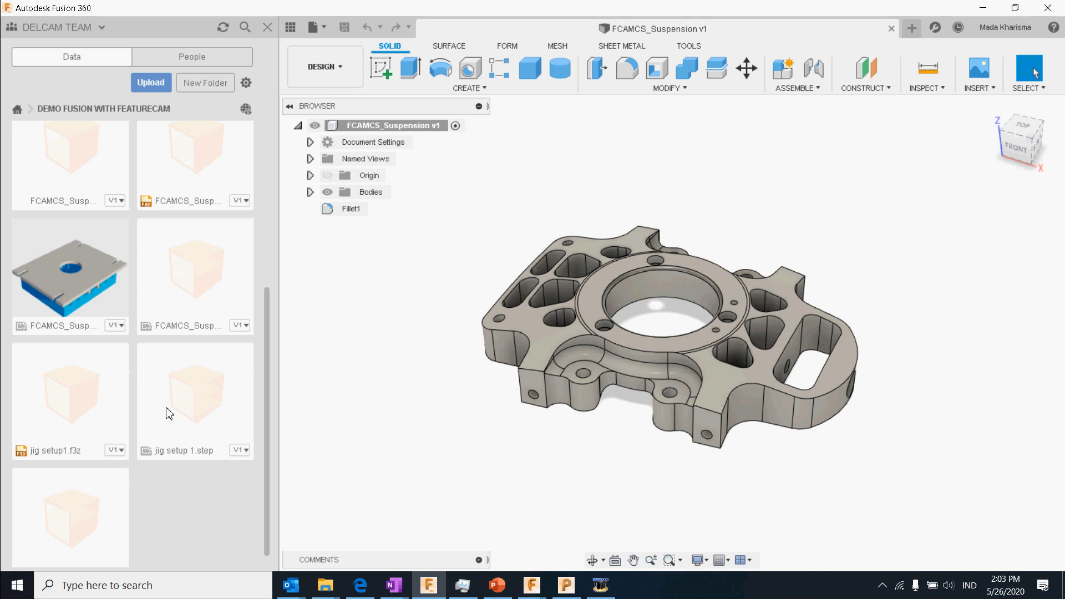
scroll(169, 413, "up", 4)
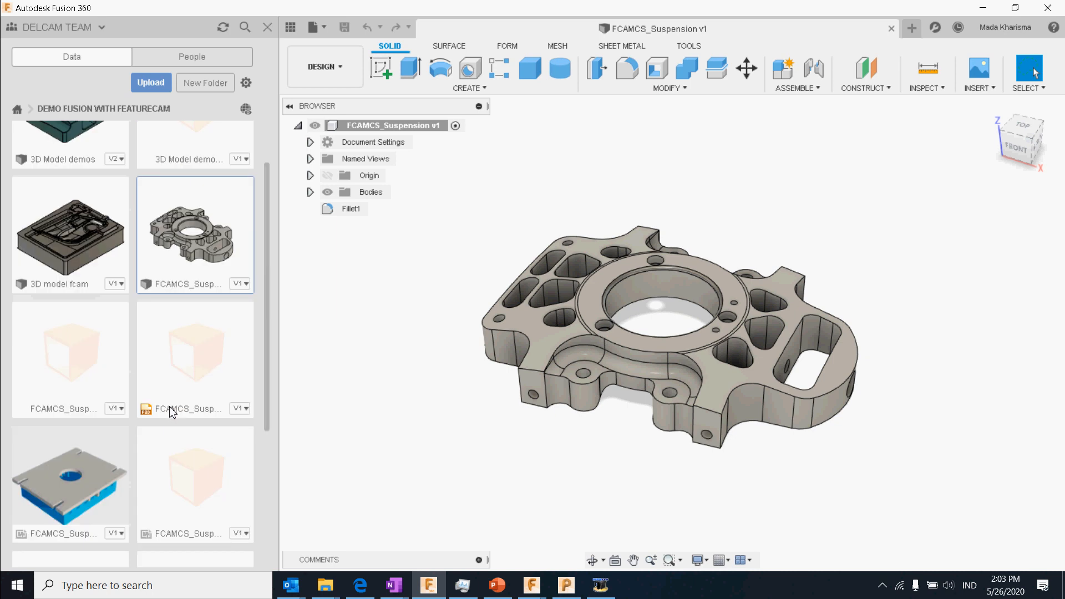
scroll(171, 412, "down", 4)
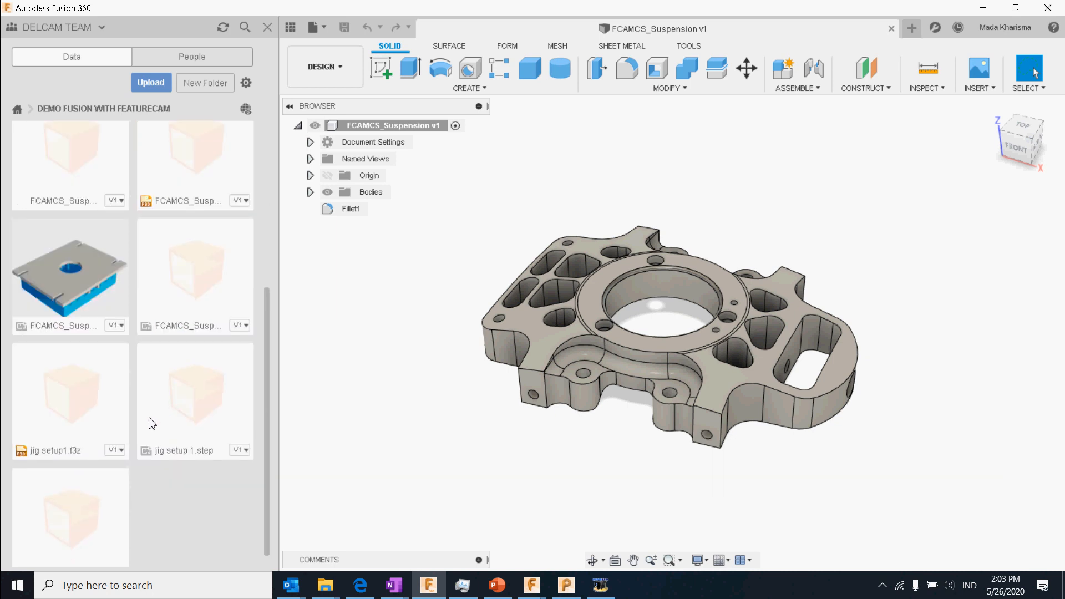
right_click(79, 402)
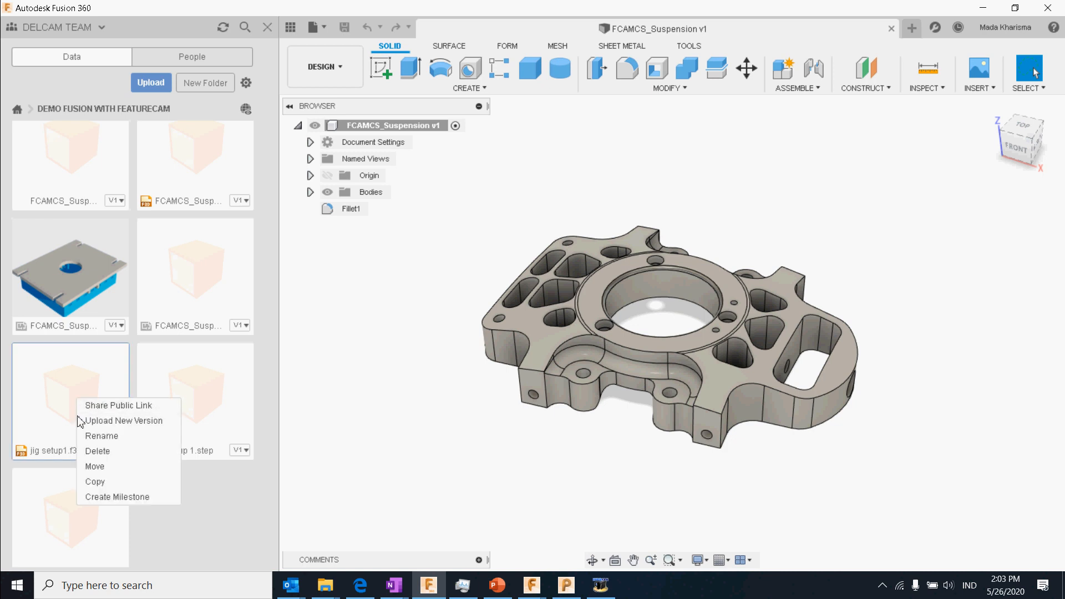
left_click(441, 491)
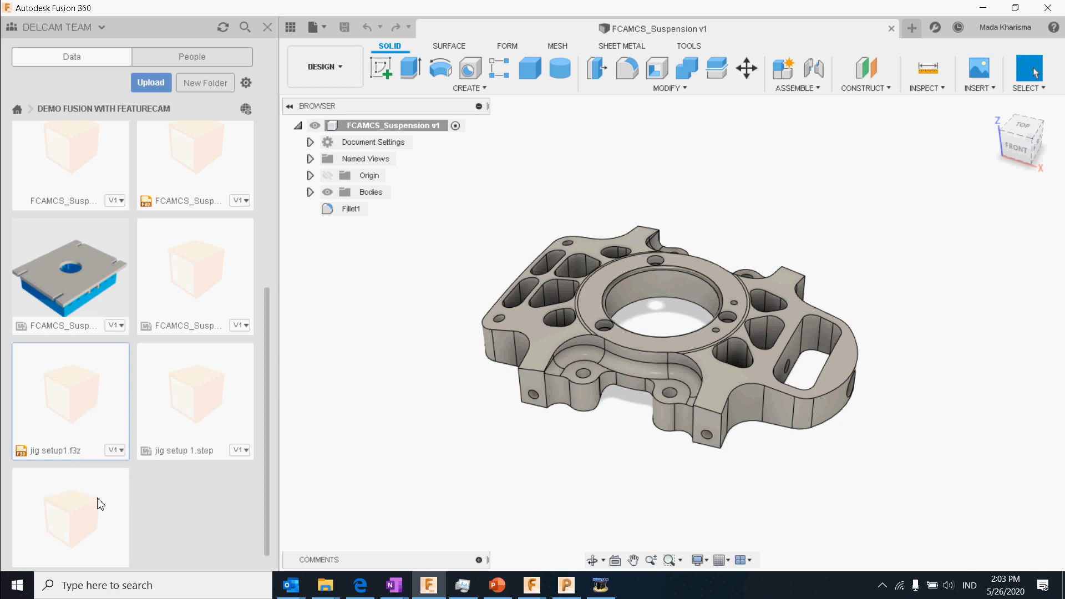
scroll(95, 501, "down", 1)
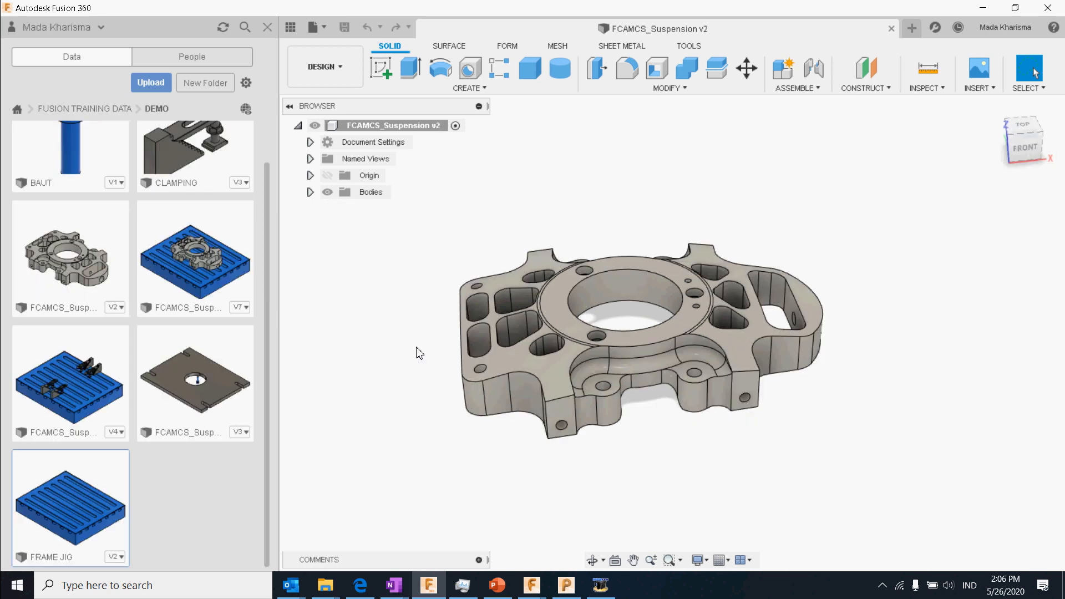
- Insert FRAME JIG into the FCAMCS_Suspension design and move it about -0.04 m along Z, just below the suspension part
right_click(82, 503)
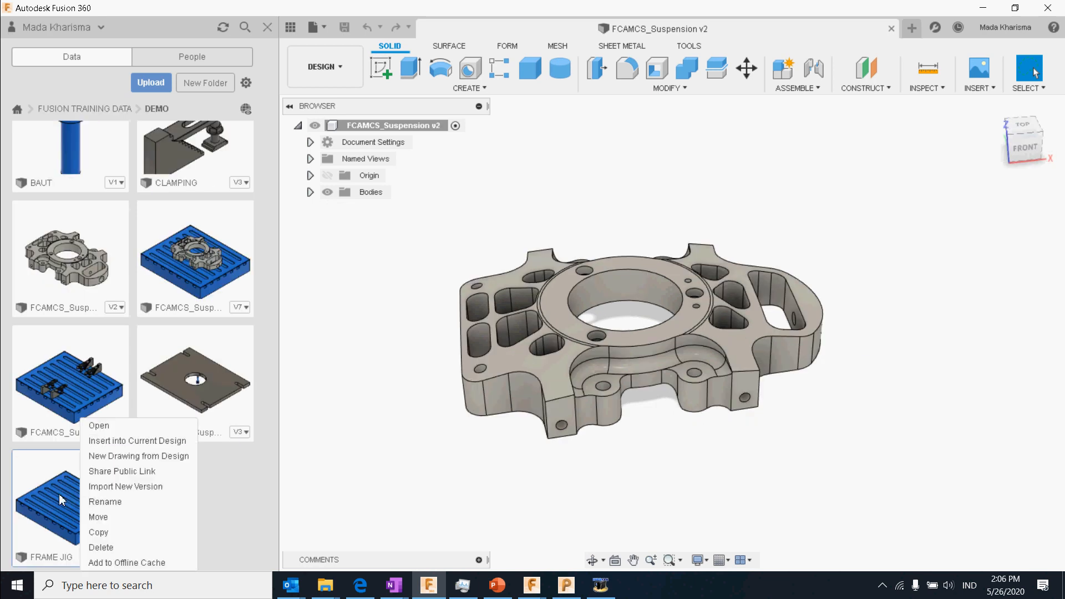
left_click(126, 442)
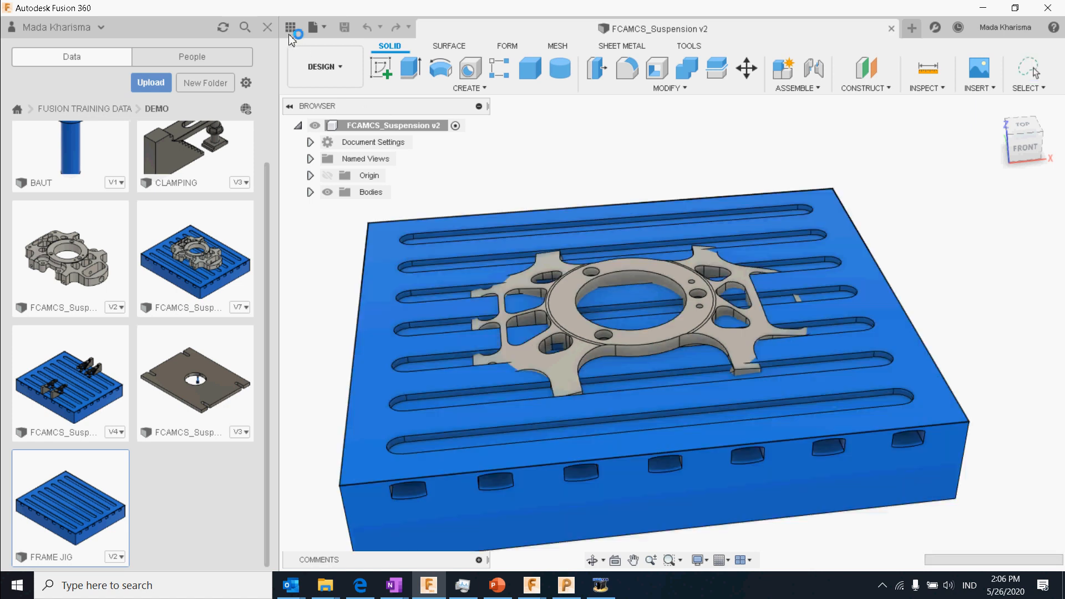
left_click(290, 27)
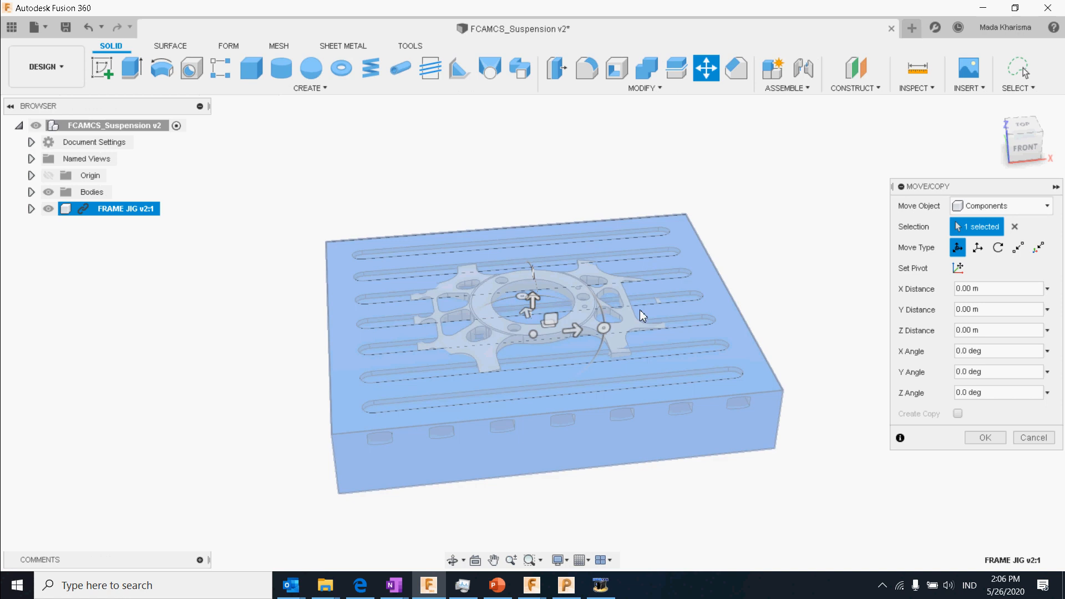
left_click(998, 162)
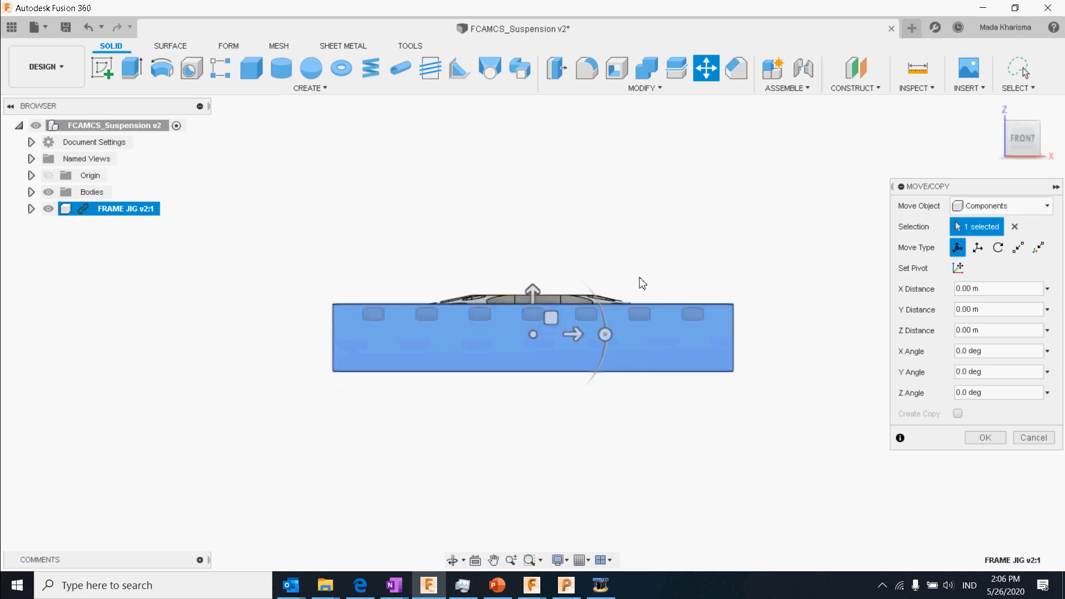
left_click_drag(534, 298, 534, 334)
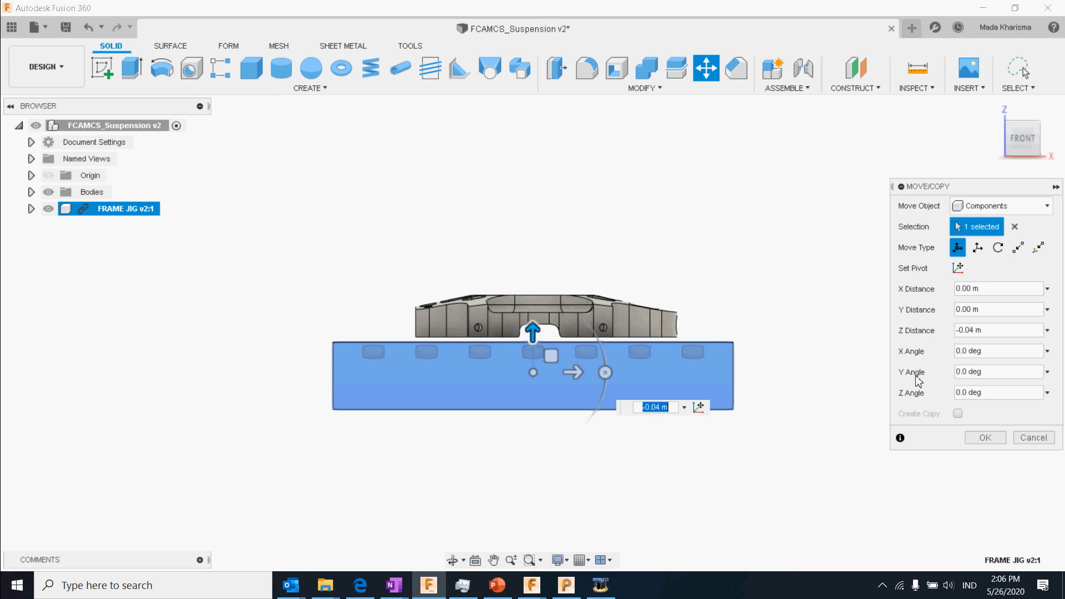
- Change the design's active units to millimeters in the document settings
left_click(31, 142)
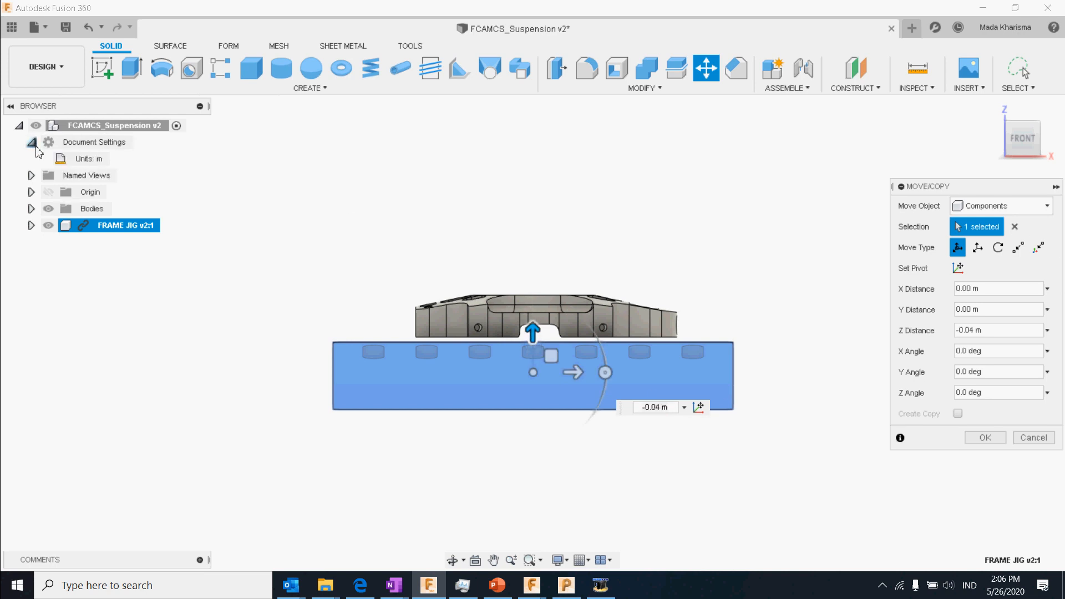
left_click(119, 159)
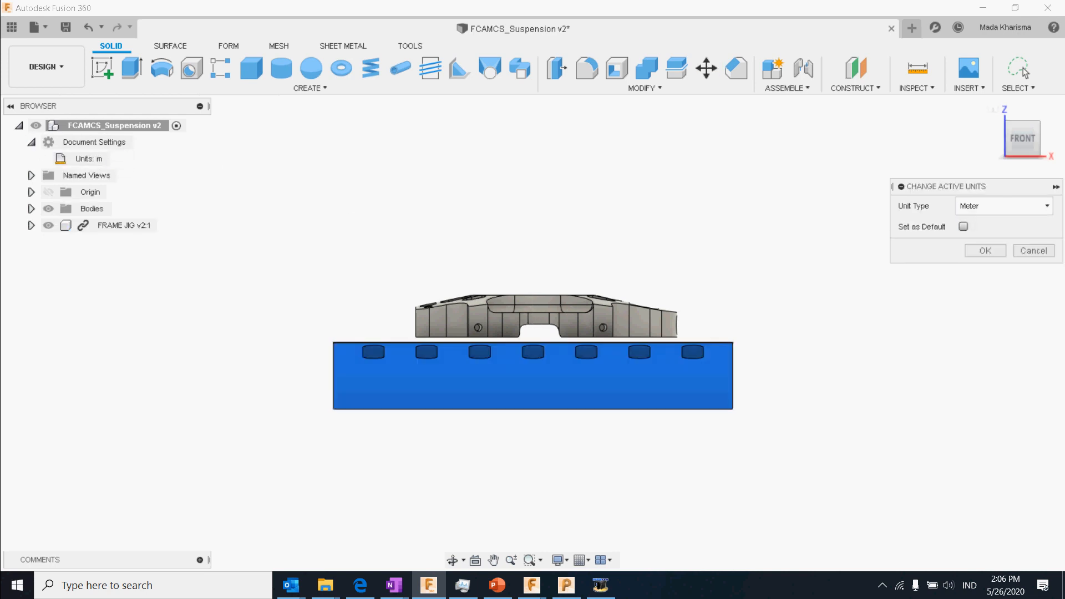
left_click(1041, 210)
left_click(996, 239)
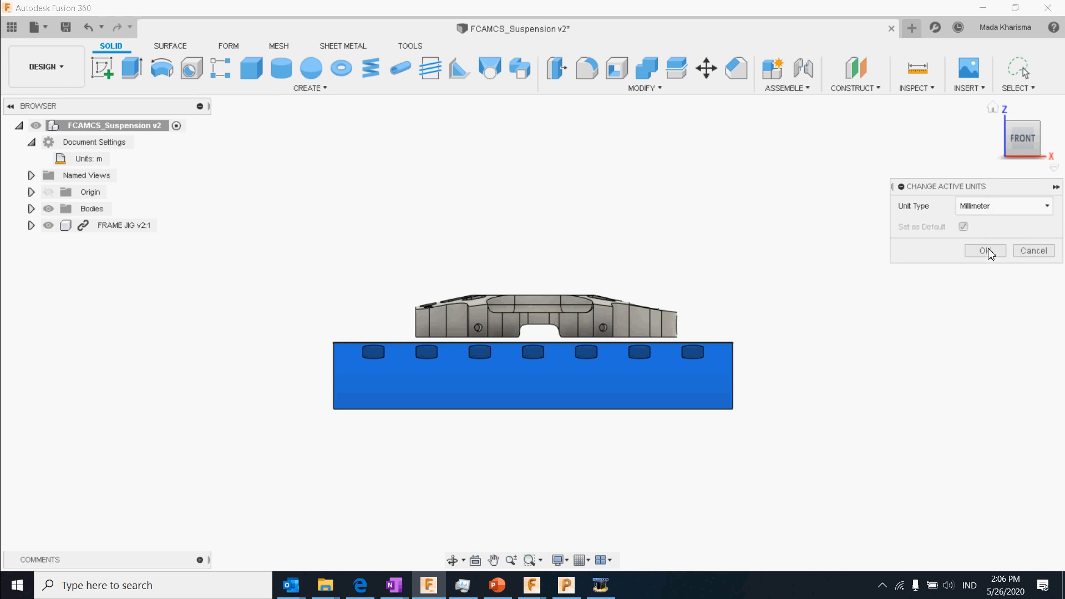
left_click(986, 250)
left_click(548, 371)
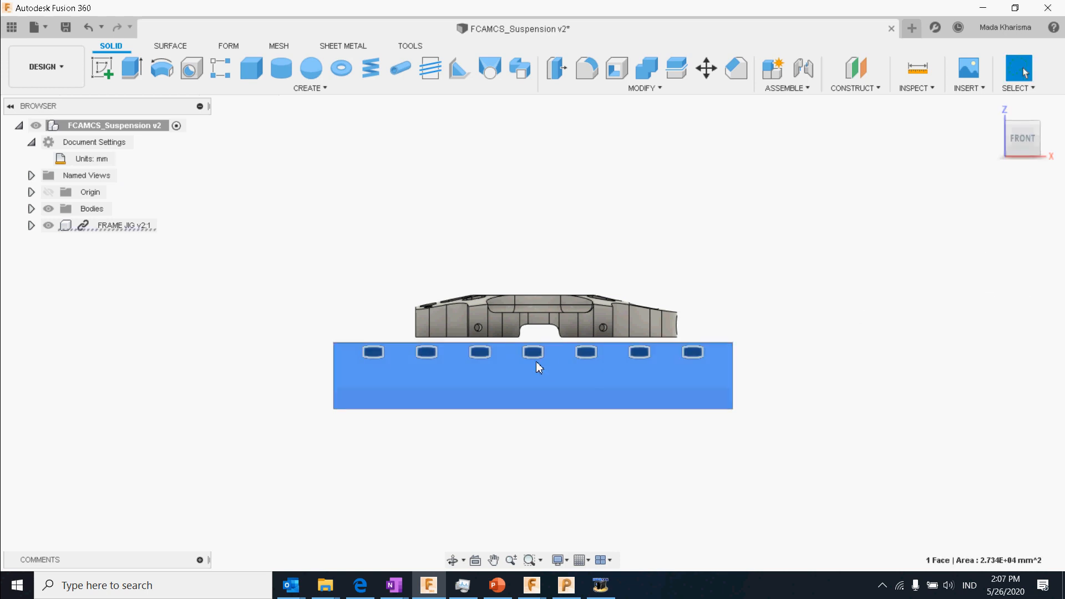
right_click(536, 359)
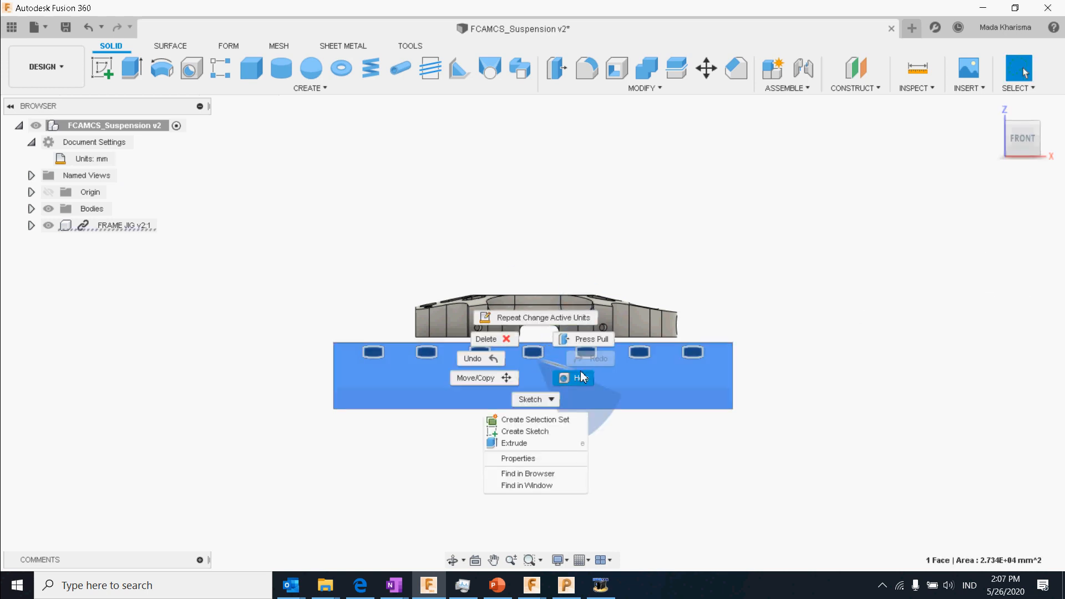
left_click(477, 377)
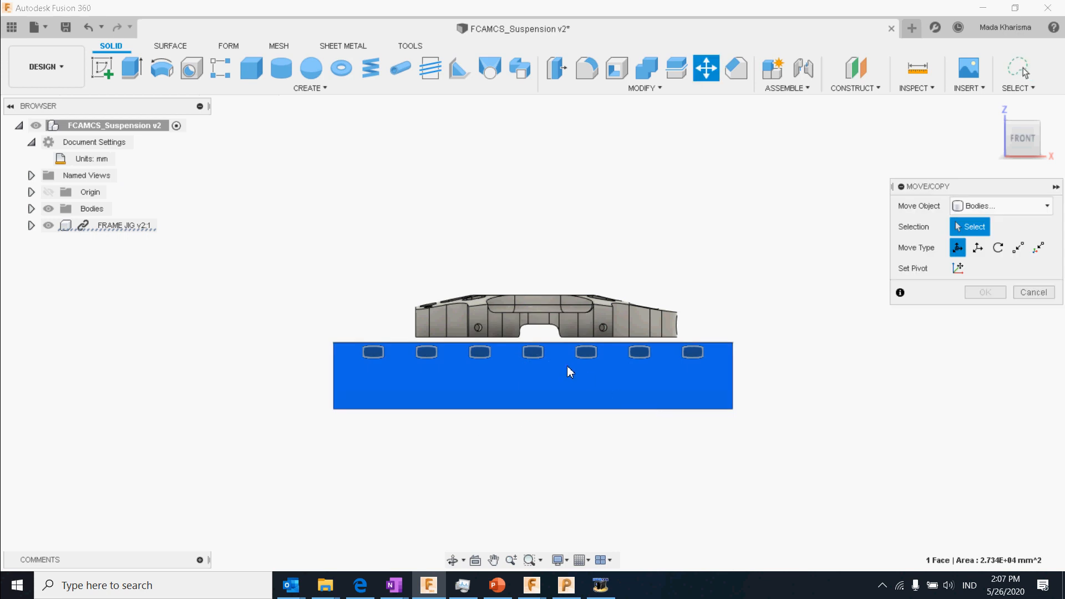
left_click(998, 248)
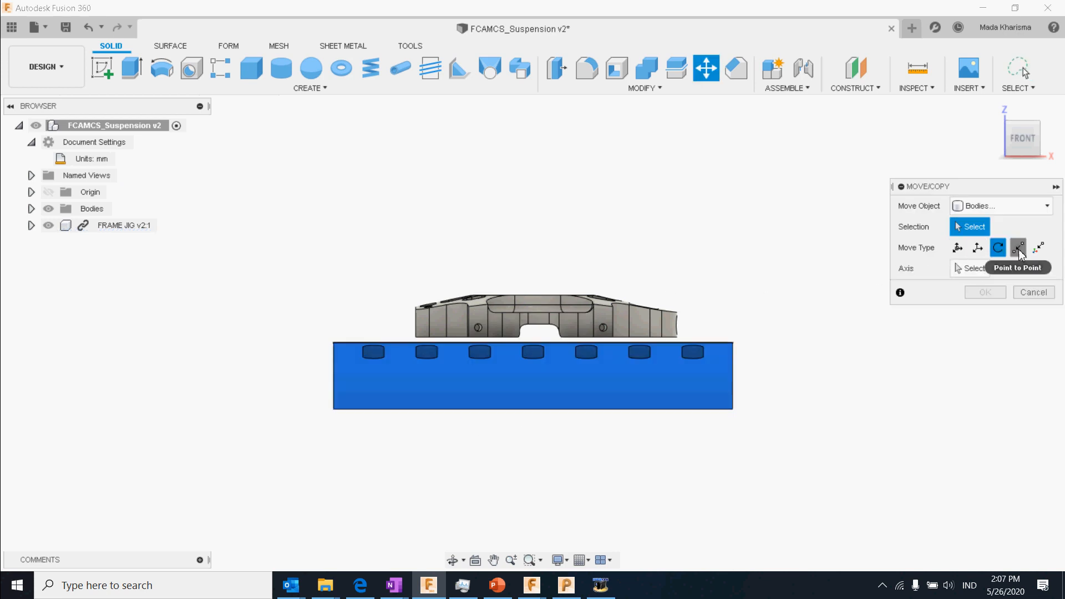
left_click(1018, 247)
left_click(1039, 248)
left_click(958, 247)
middle_click_drag(517, 330, 525, 339, "shift")
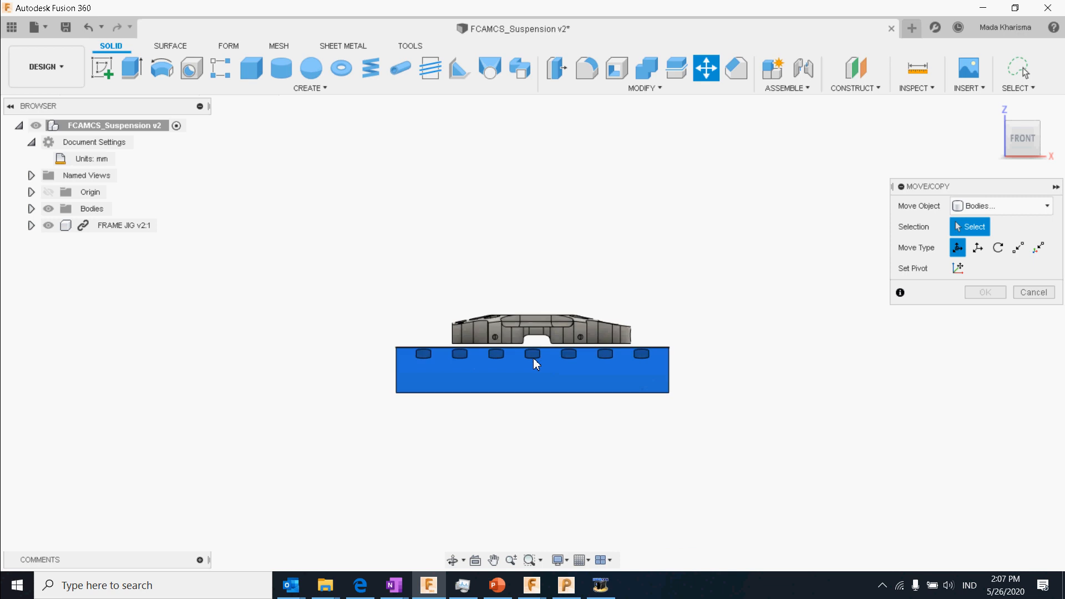
scroll(534, 358, "up", 2)
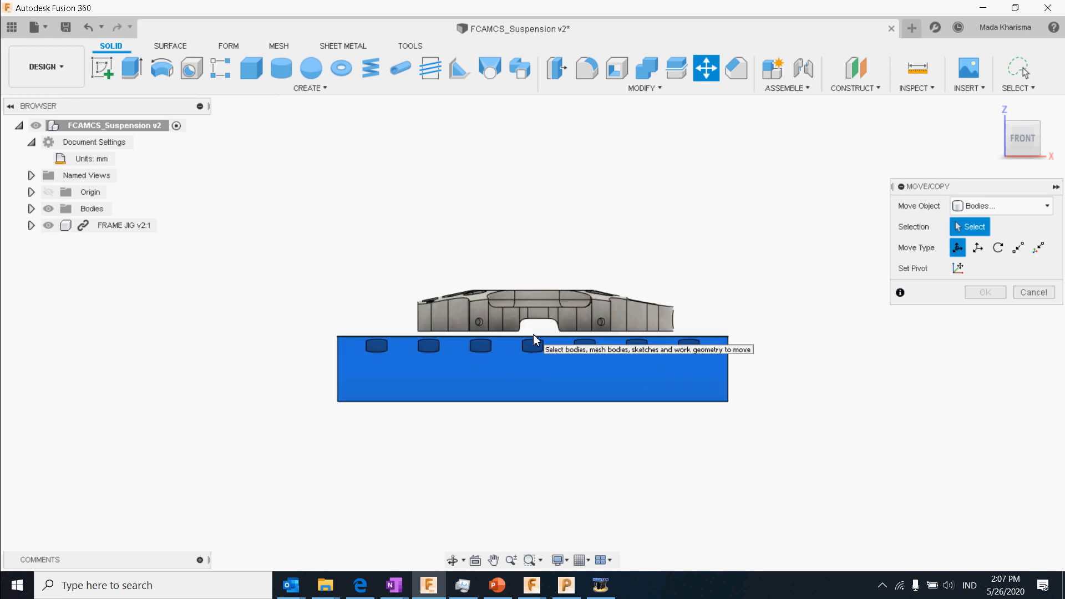
middle_click_drag(533, 336, 629, 380, "shift")
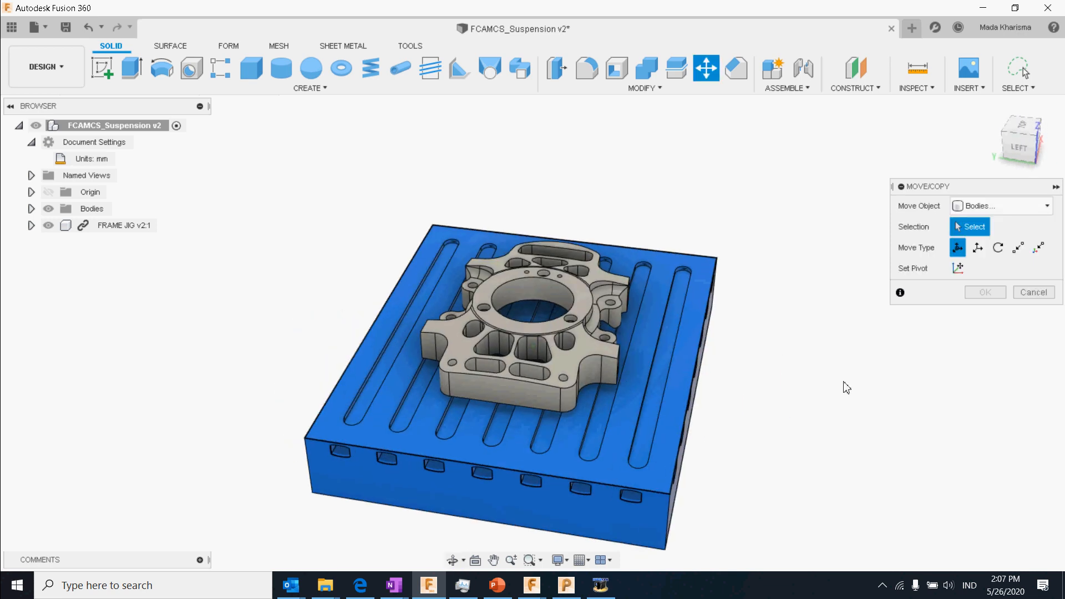
left_click(1033, 293)
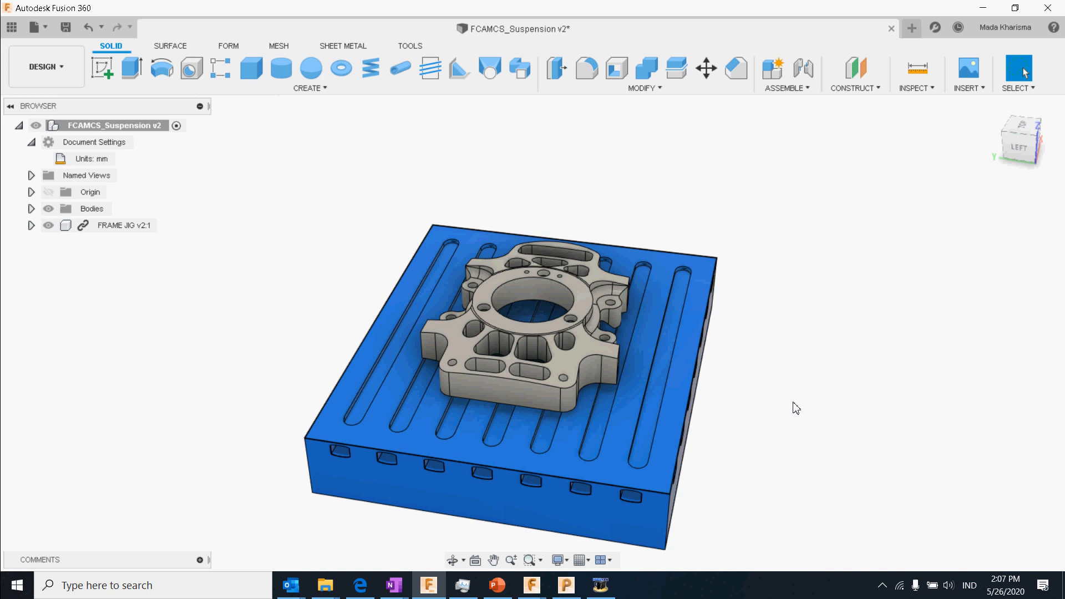
- Insert the CLAMPING component from the DEMO folder into the current design
middle_click_drag(796, 408, 679, 457, "shift")
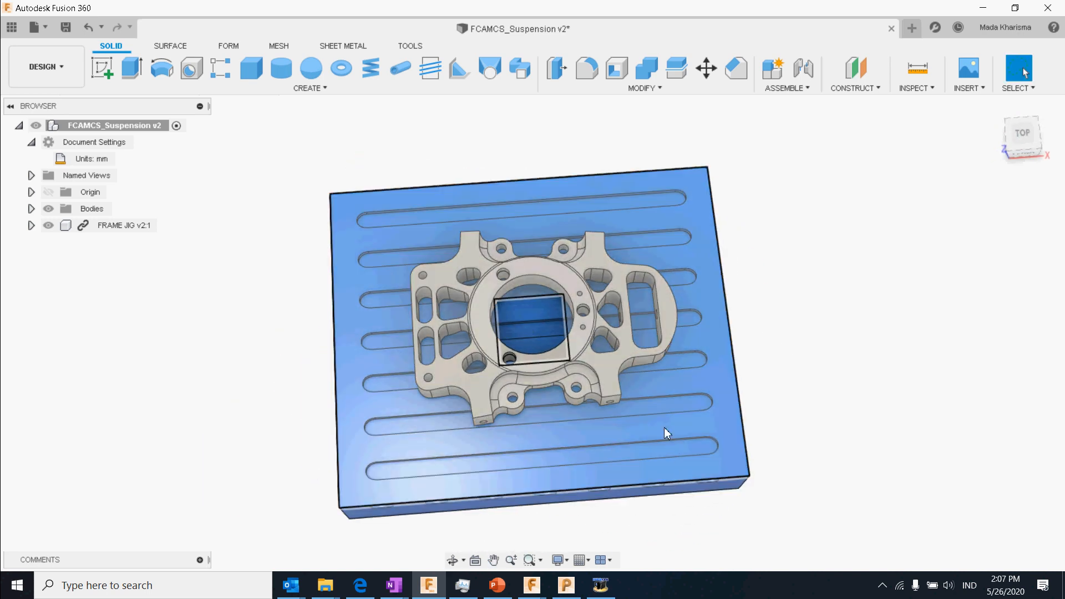
left_click(11, 27)
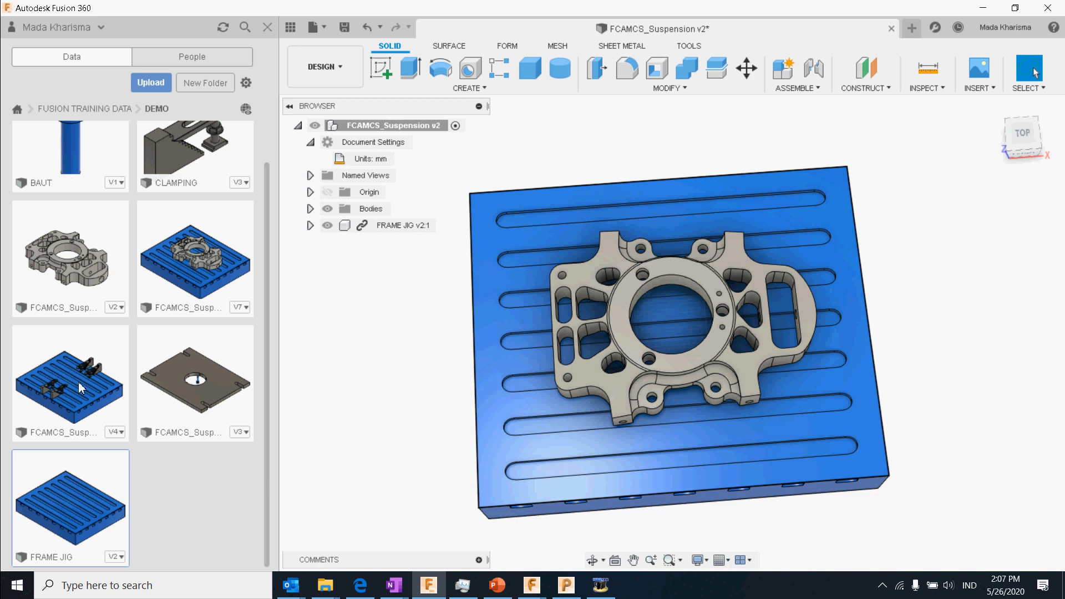
scroll(78, 382, "up", 2)
right_click(185, 181)
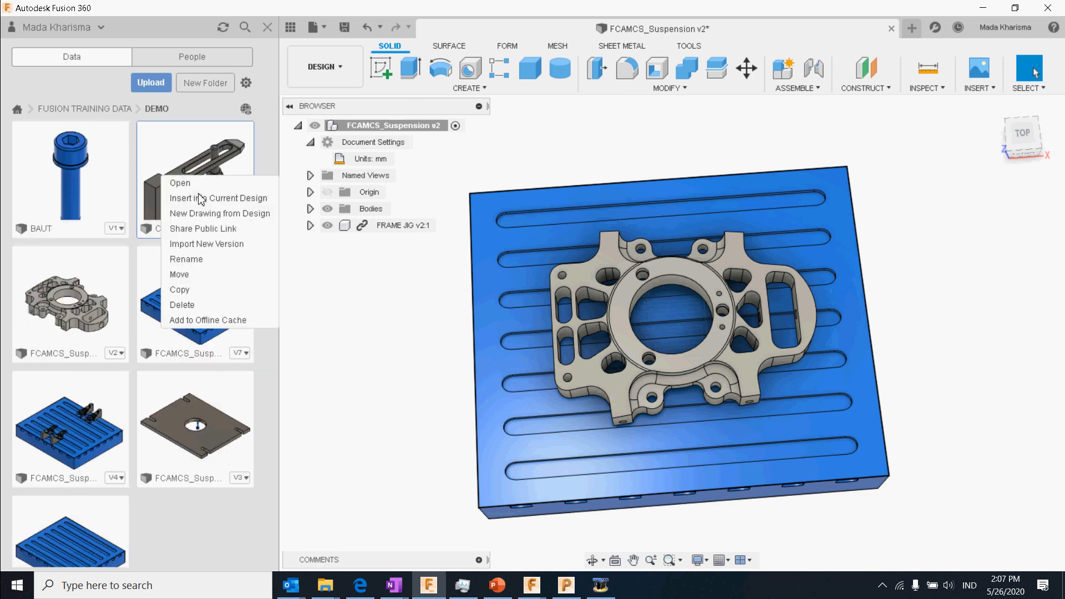
left_click(203, 200)
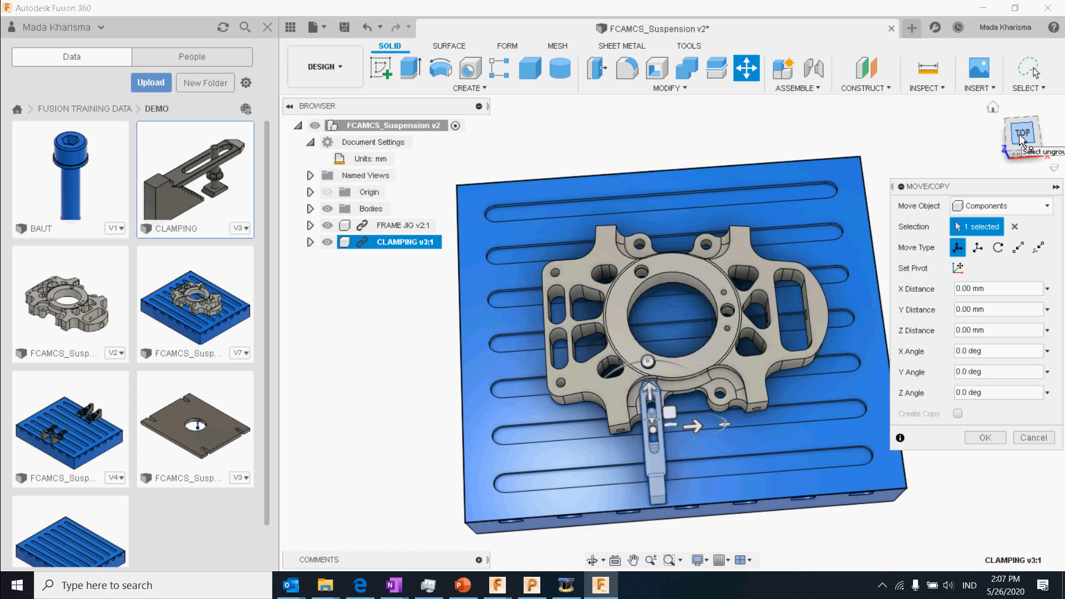
- Move the CLAMPING component -20 mm along Y, back from the suspension part's lug
left_click(1023, 153)
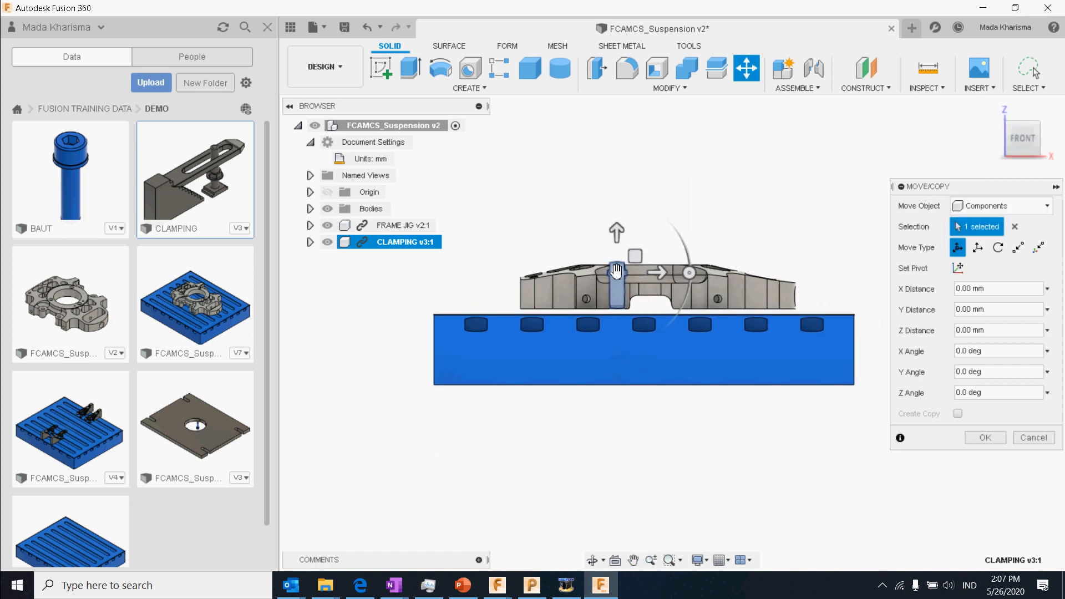
left_click(619, 241)
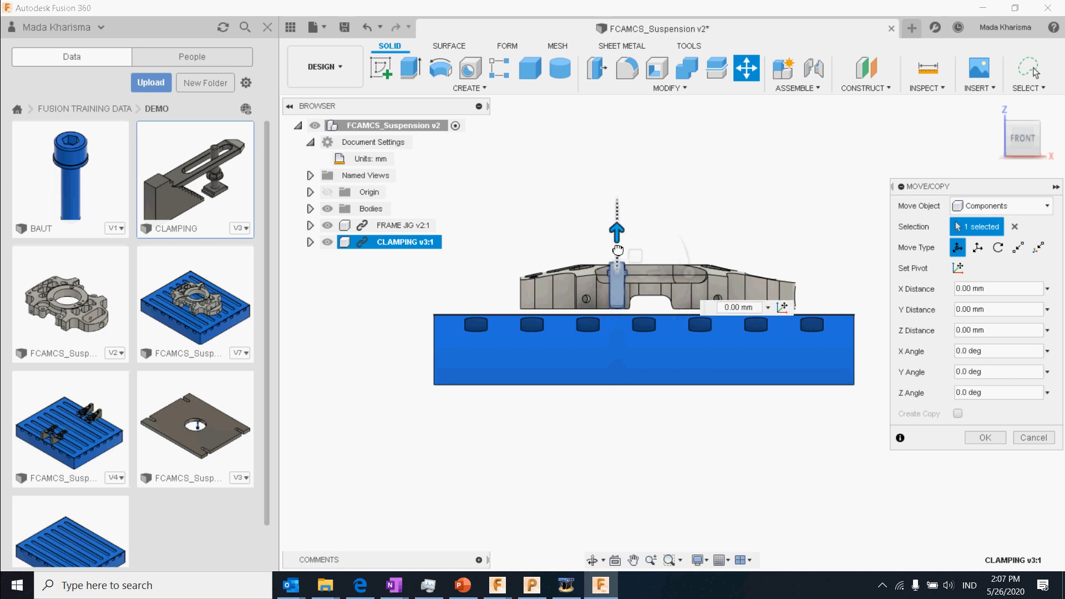
middle_click_drag(600, 308, 698, 369, "shift")
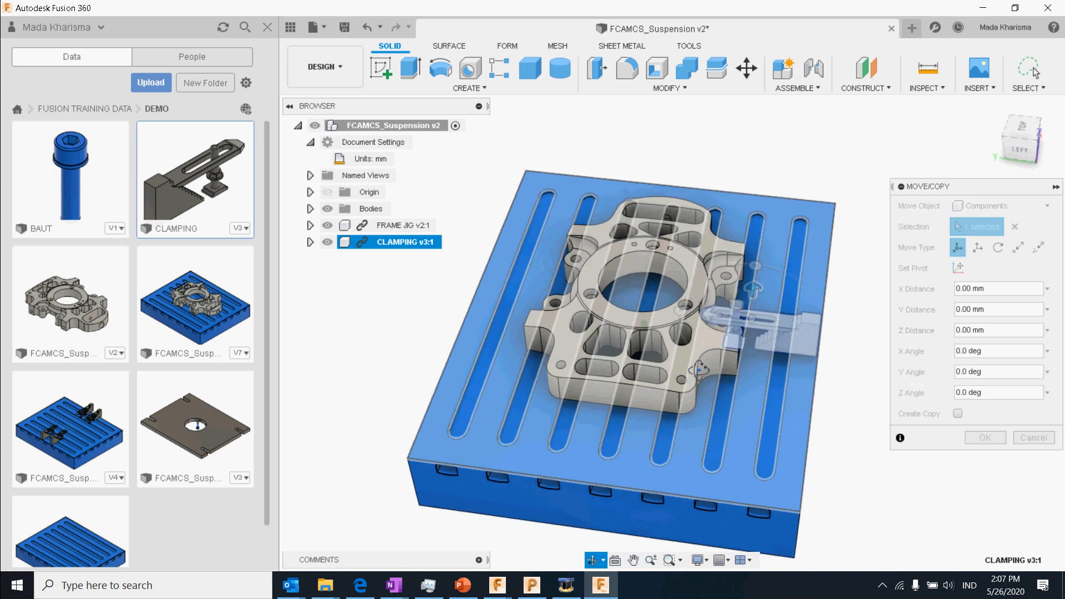
left_click(1022, 131)
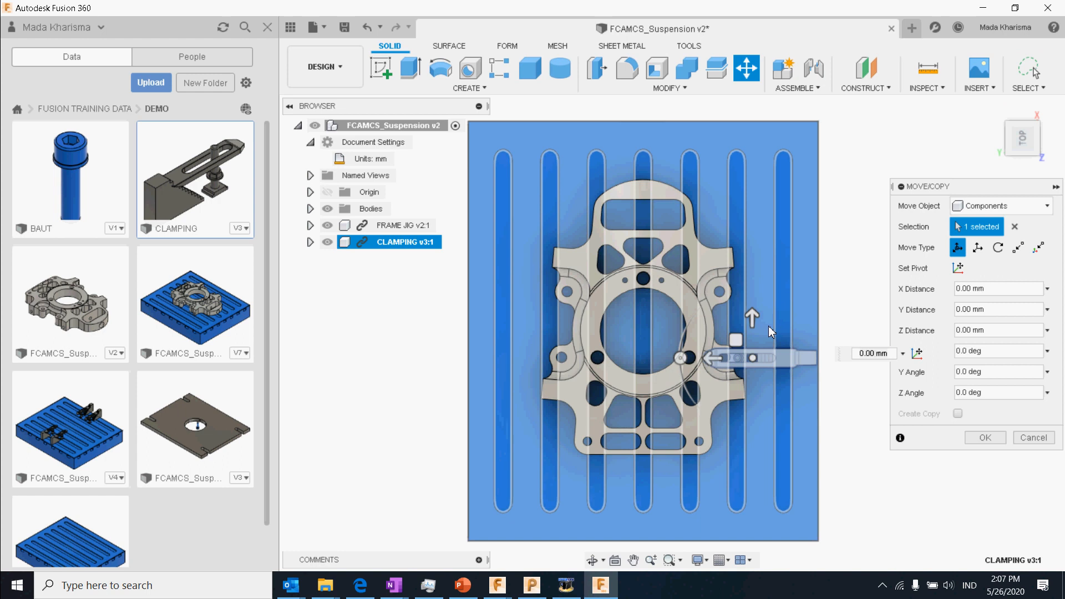
left_click_drag(709, 359, 724, 361)
scroll(718, 357, "up", 4)
scroll(743, 366, "up", 3)
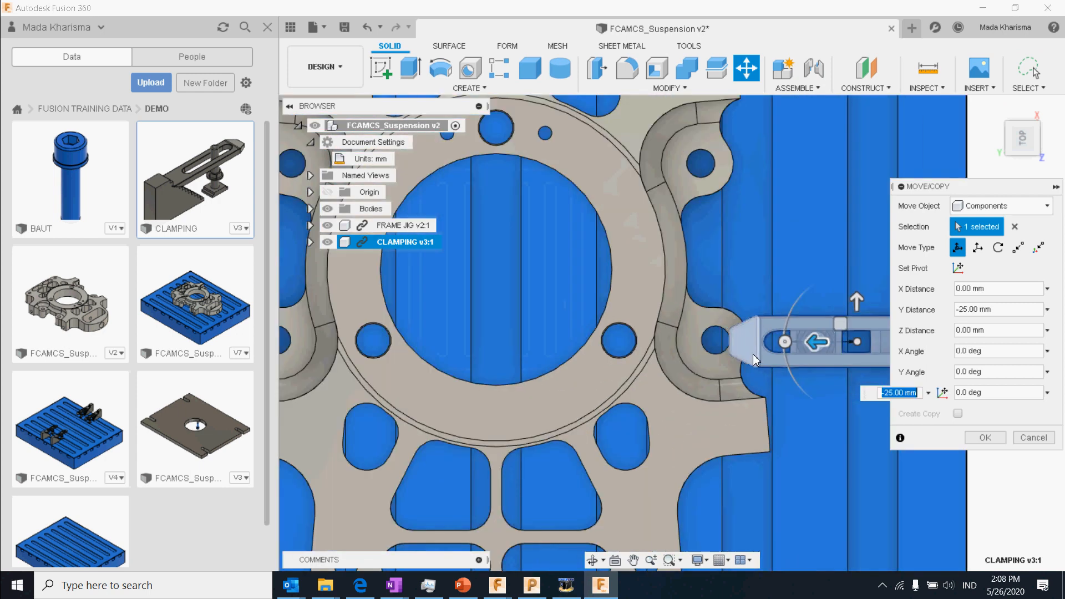
middle_click_drag(721, 387, 678, 382)
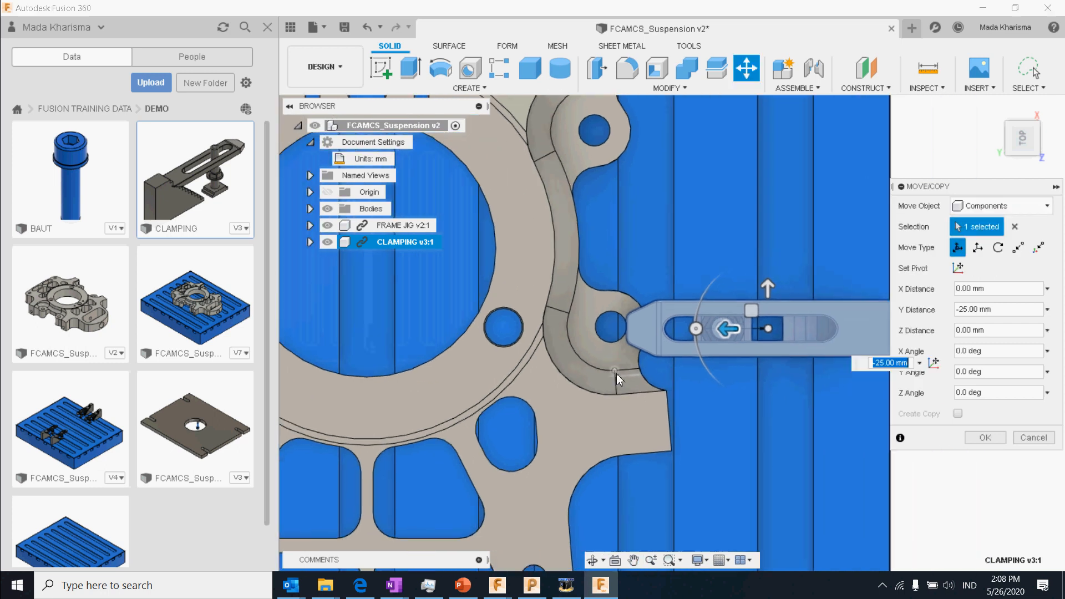
scroll(681, 344, "down", 5)
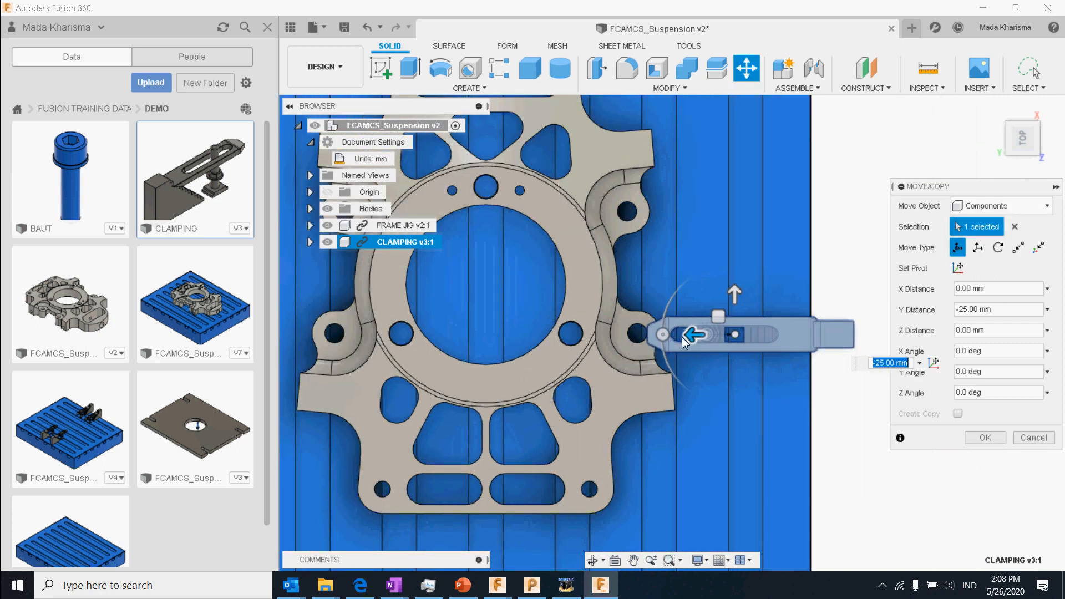
left_click(887, 363)
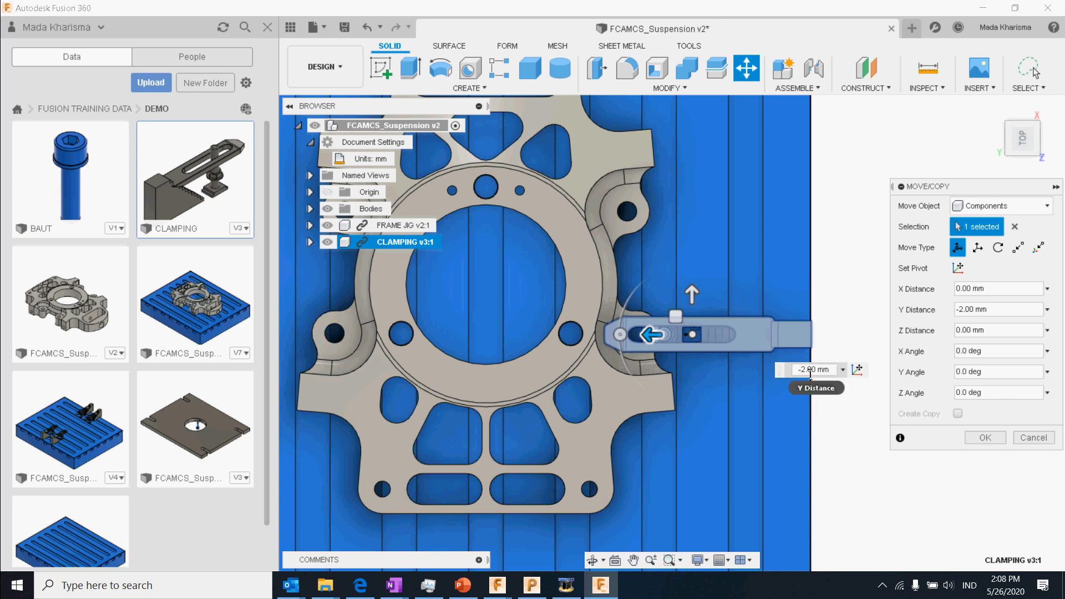
type("0")
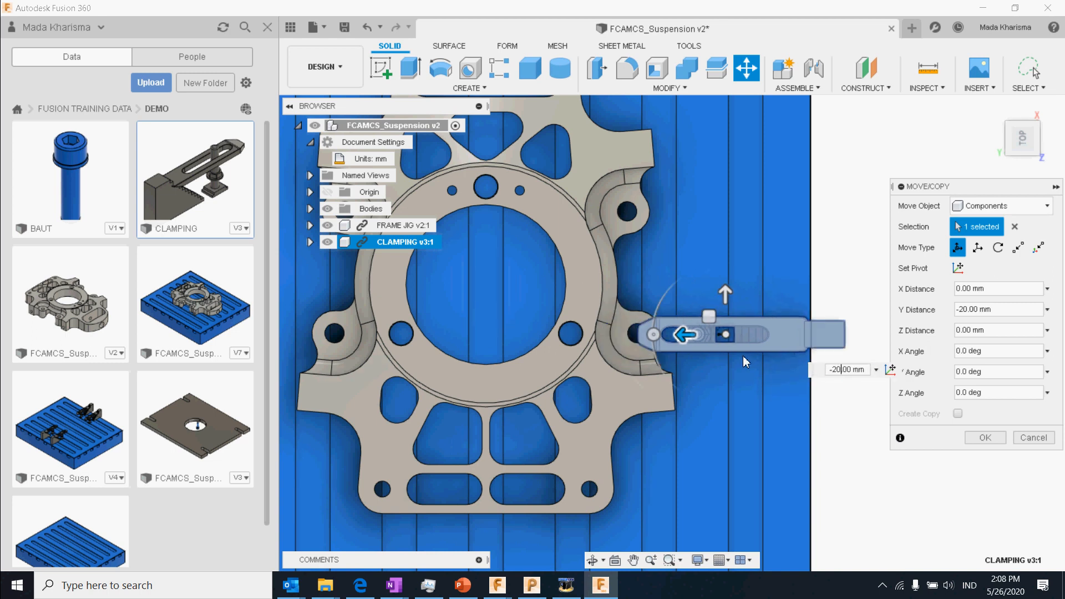
left_click(986, 438)
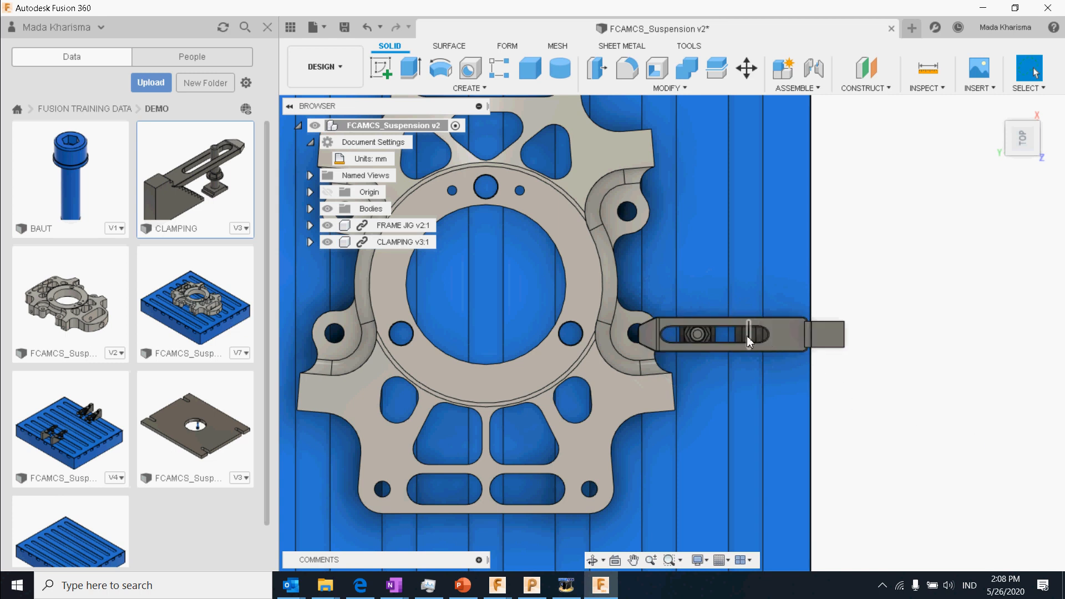
- Try to select the clamp on its own with area selections from the top view, trying different selection modes
left_click(795, 333)
left_click_drag(916, 396, 709, 296)
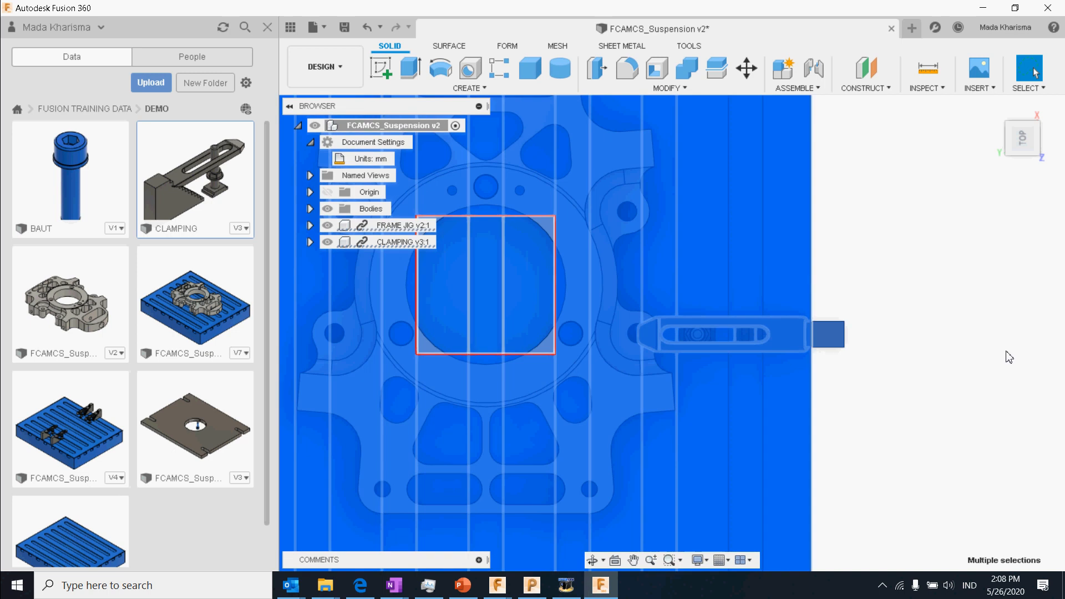
left_click(1034, 88)
left_click(1015, 107)
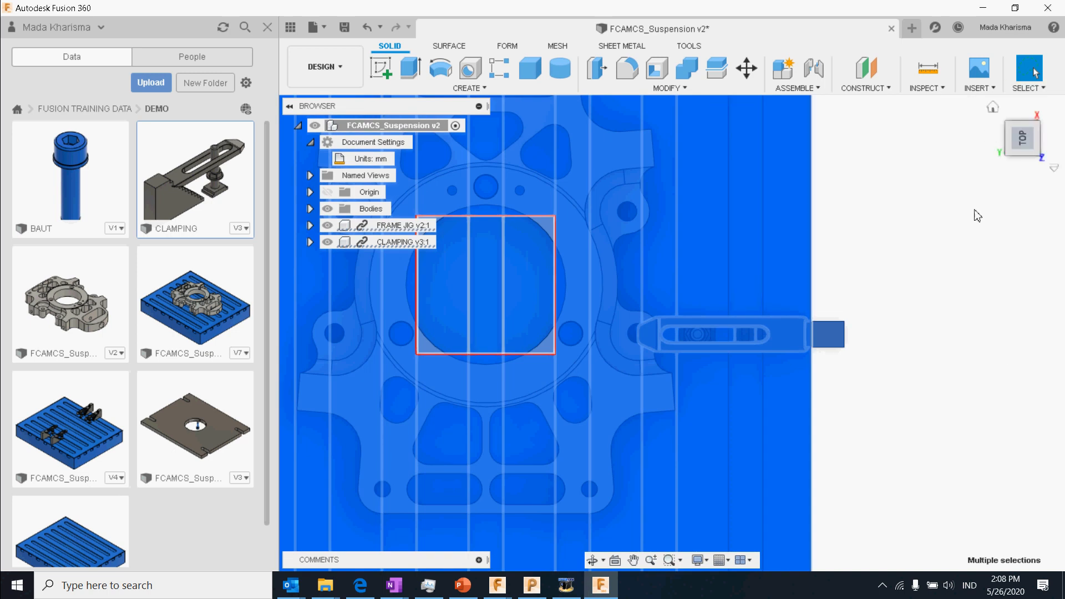
left_click(927, 355)
left_click_drag(791, 321, 776, 319)
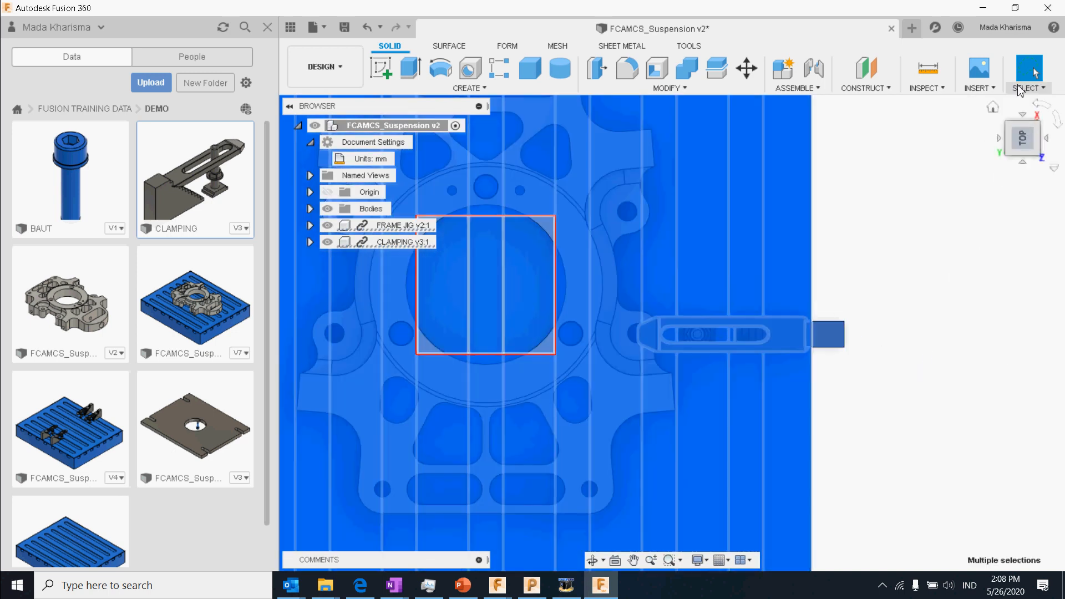
left_click(1031, 84)
left_click(1031, 125)
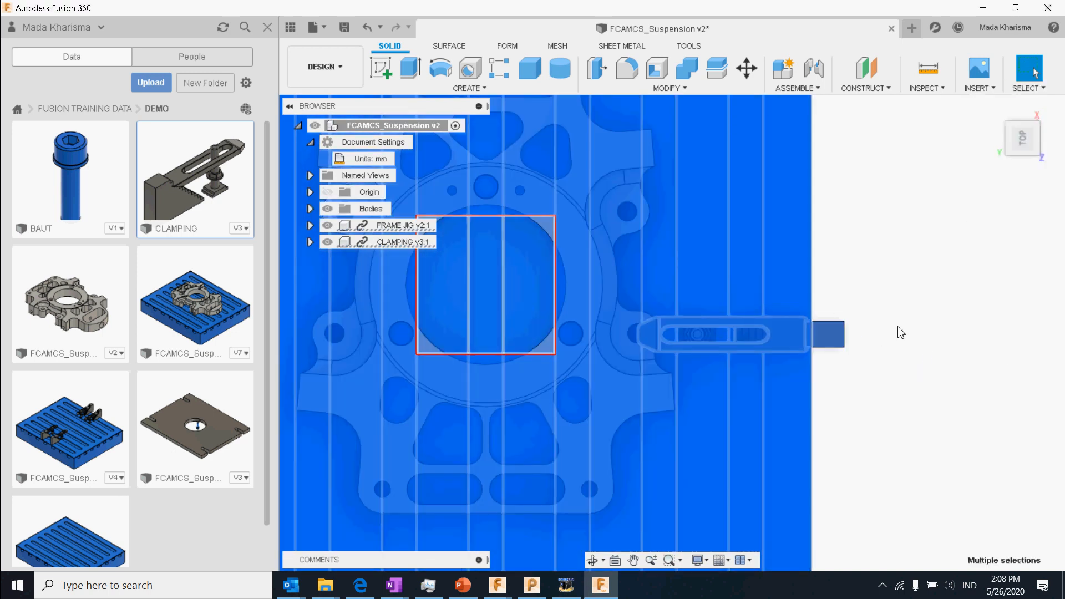
left_click(907, 393)
left_click_drag(923, 404, 635, 221)
left_click(1006, 328)
key("Escape")
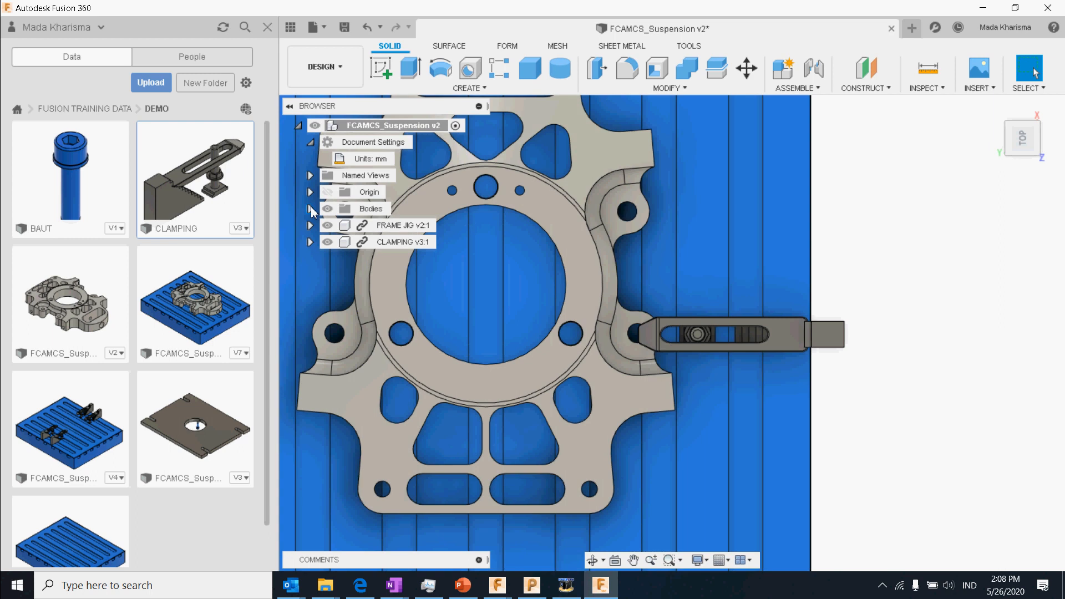
- Hide the suspension part's Body1 and try to area-select the clamp on the frame jig
left_click(310, 209)
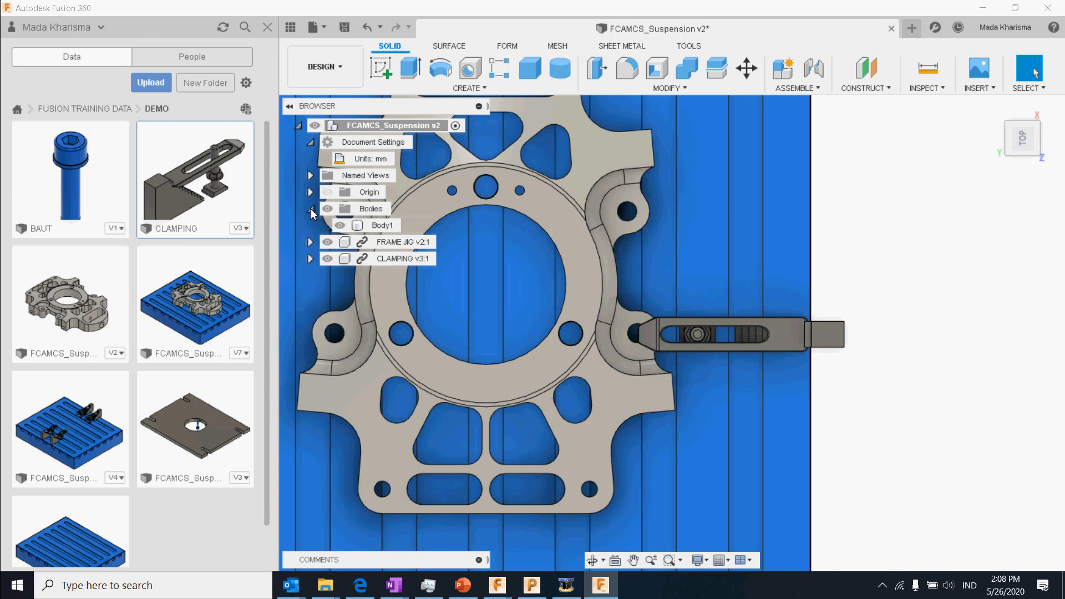
left_click(338, 226)
left_click(631, 291)
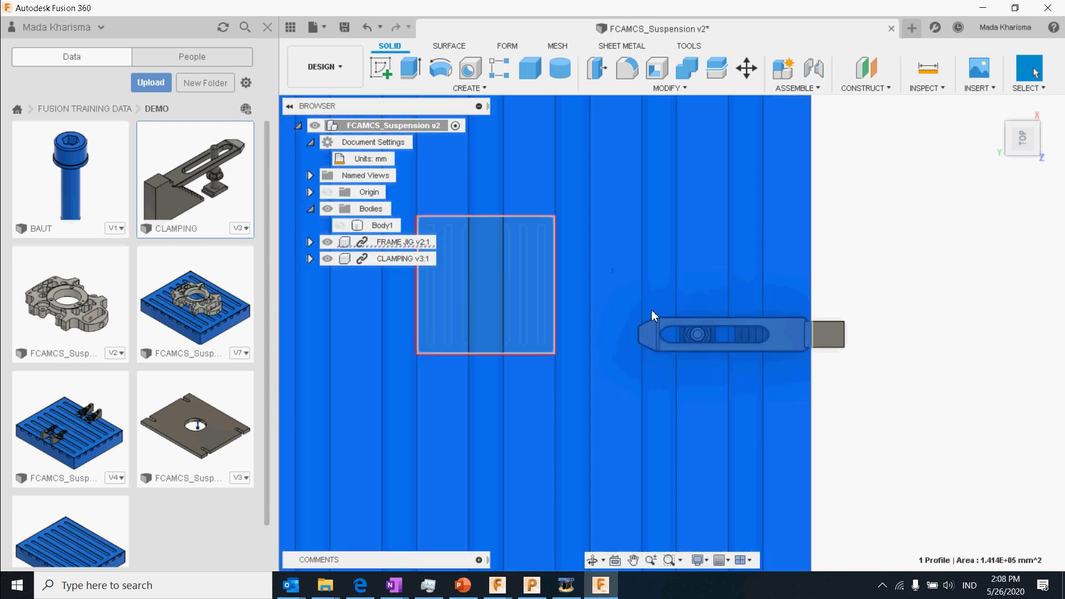
left_click_drag(612, 269, 860, 349)
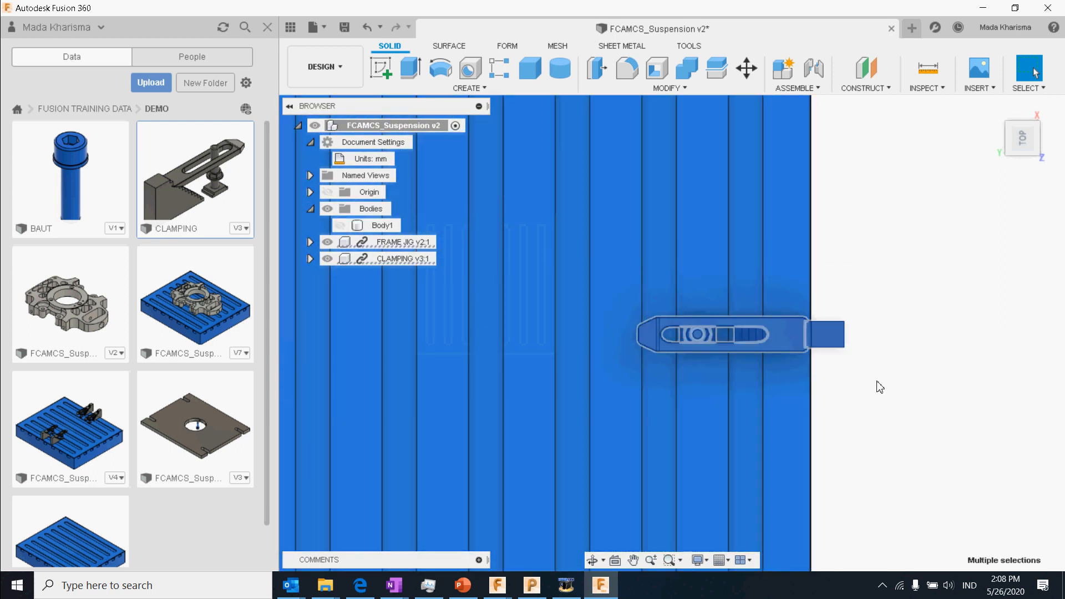
middle_click_drag(573, 360, 612, 328, "shift")
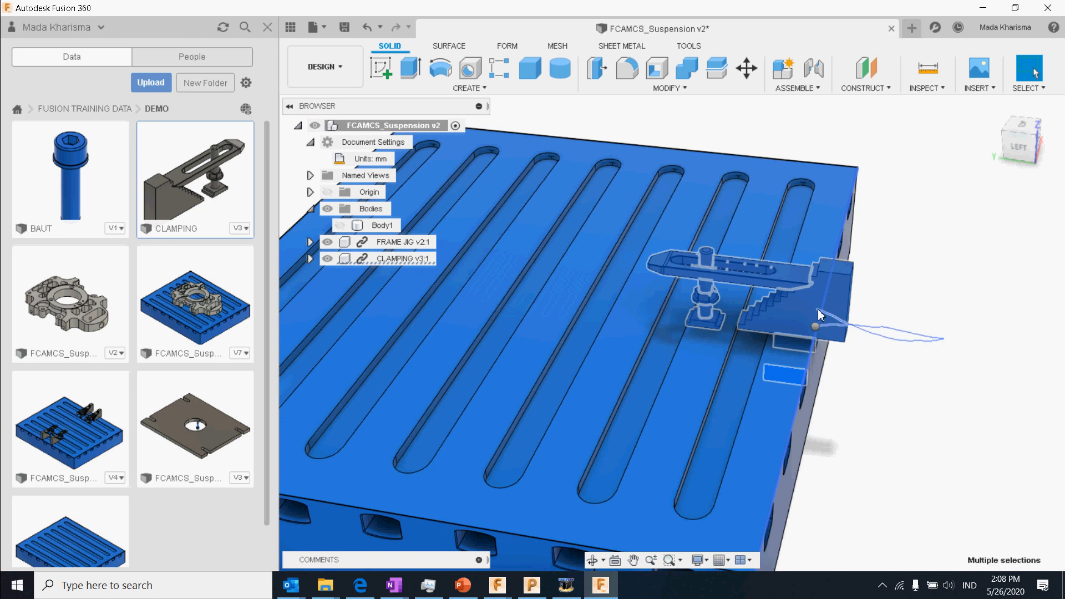
left_click(817, 306)
right_click(815, 304)
left_click(751, 342)
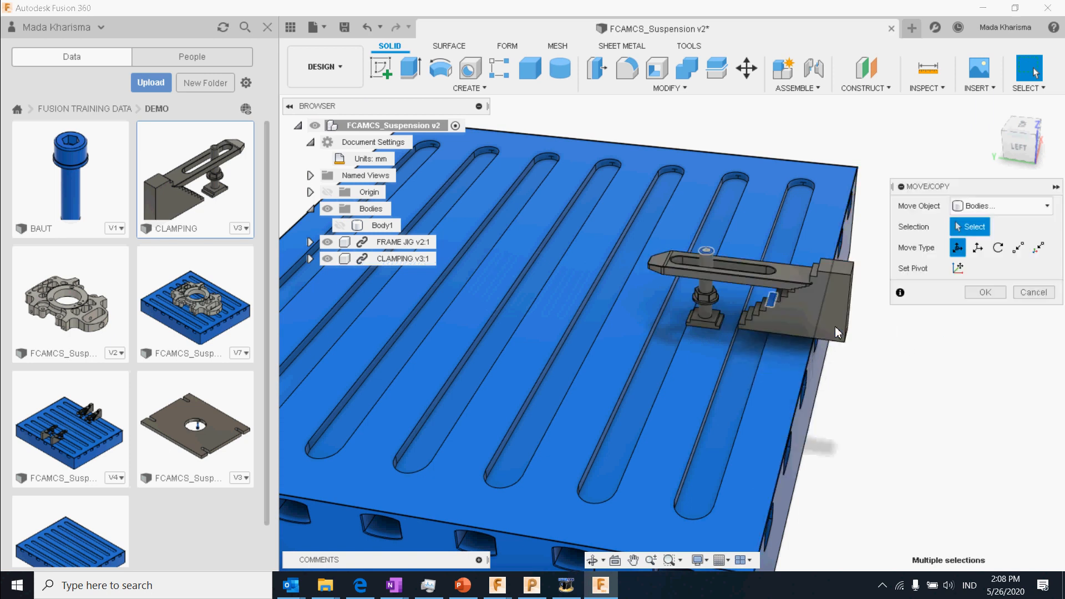
left_click(978, 247)
left_click(998, 248)
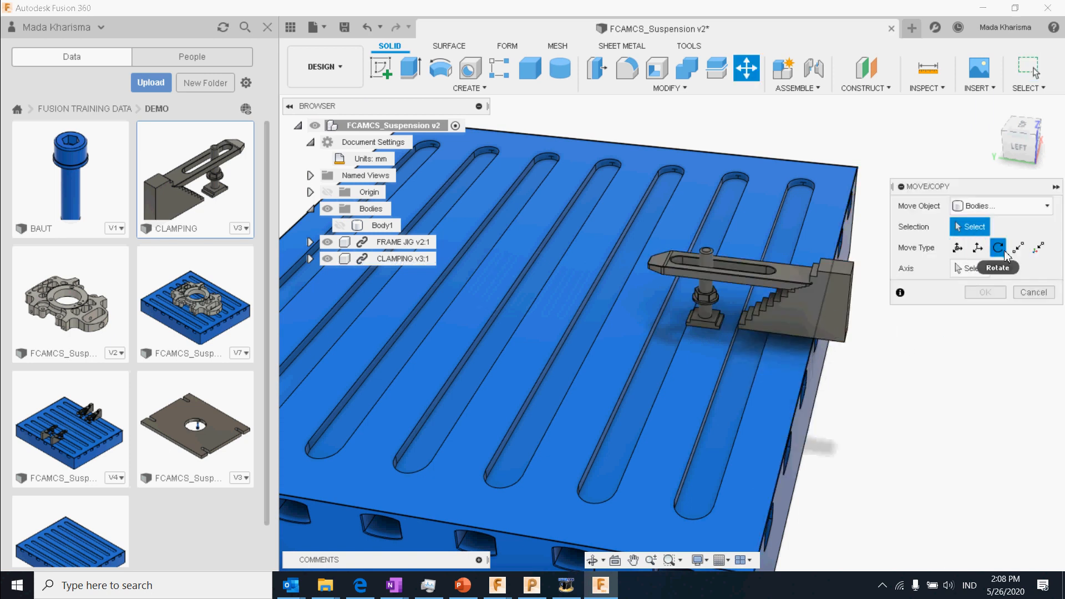
left_click(1019, 294)
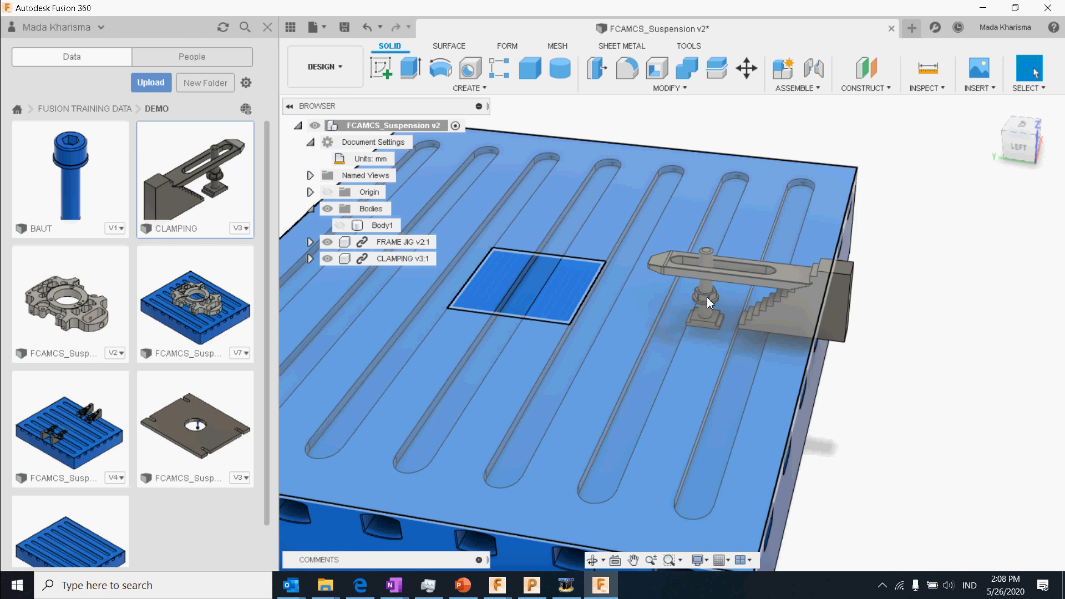
- Show the suspension part's Body1 again
middle_click_drag(783, 409, 736, 421, "shift")
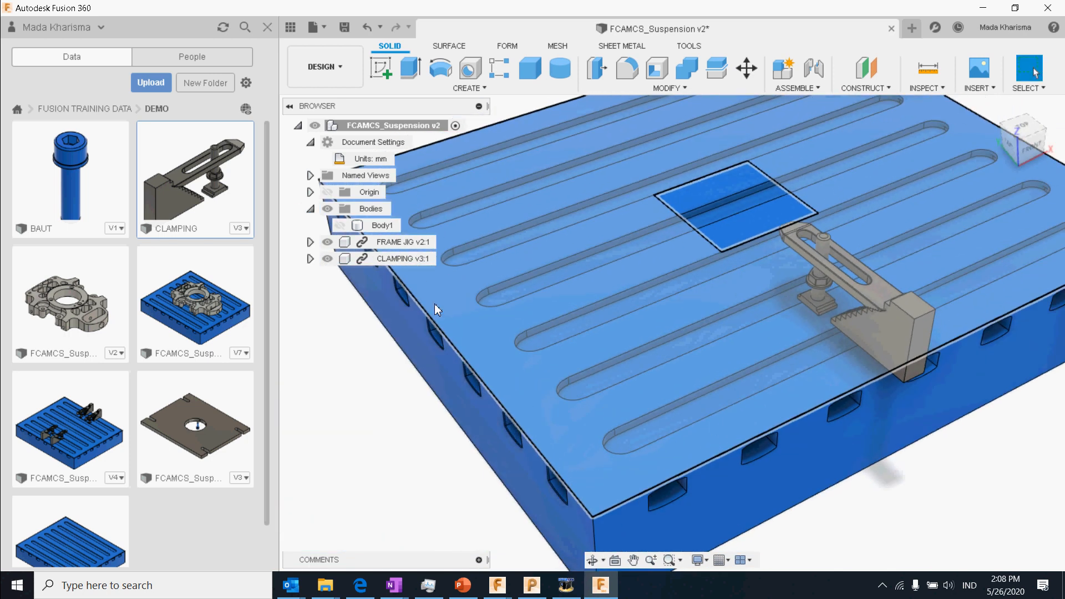
left_click(340, 224)
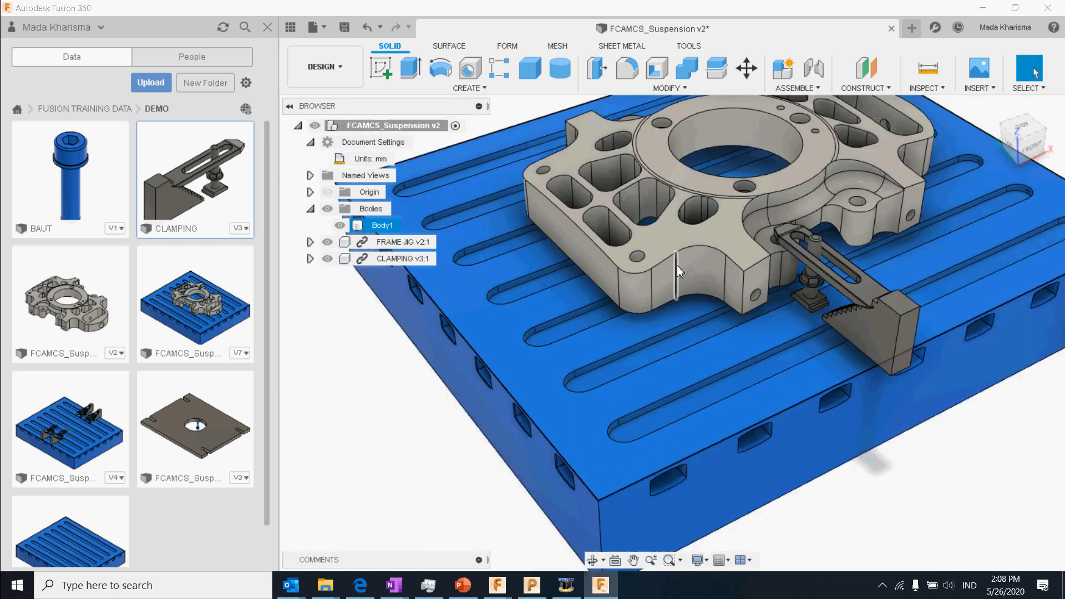
scroll(677, 263, "down", 5)
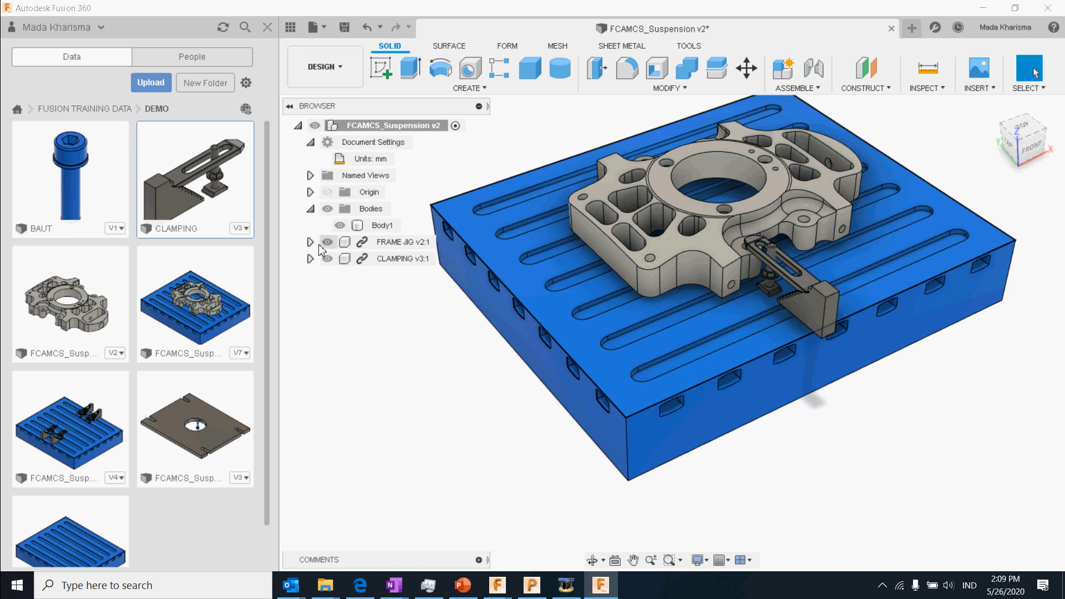
- Rotate the CLAMPING component -10 degrees in the top view and shift it -7.082 mm in X and 3.458 mm in Y
left_click(394, 242)
left_click(411, 259)
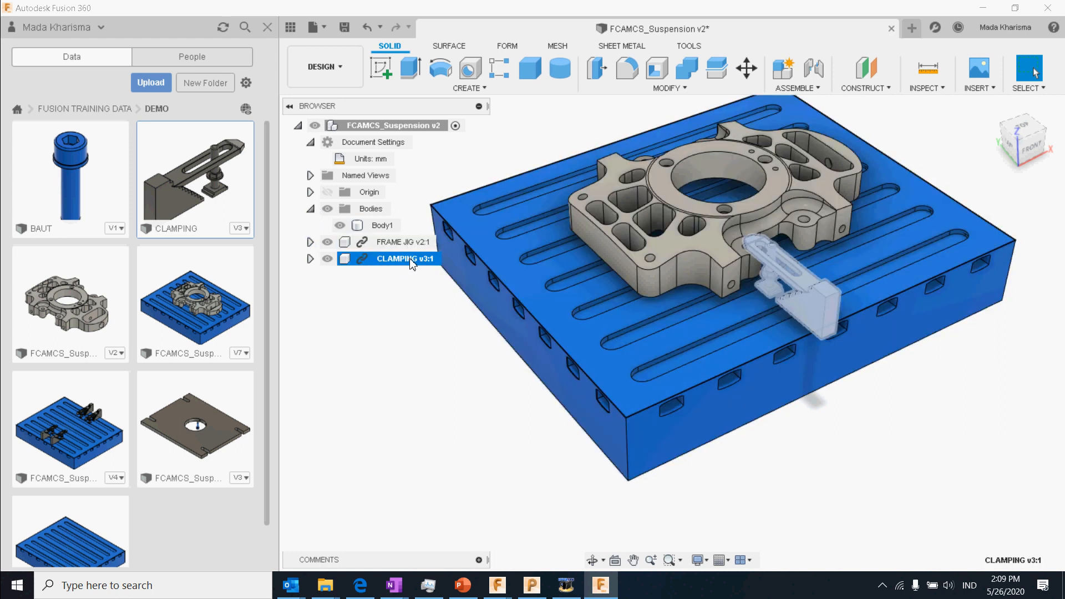
left_click(310, 258)
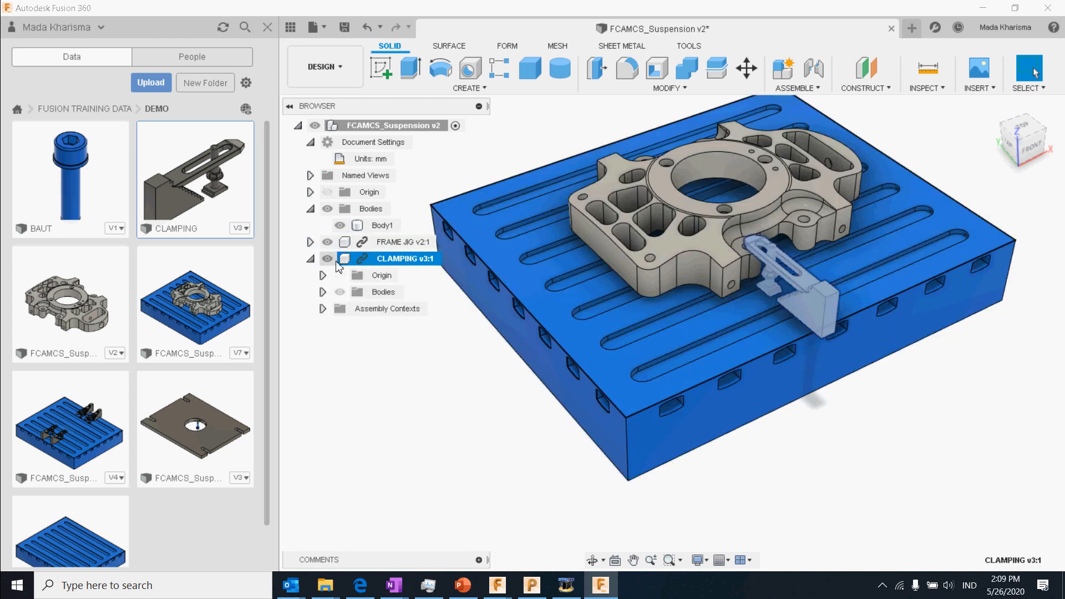
right_click(394, 264)
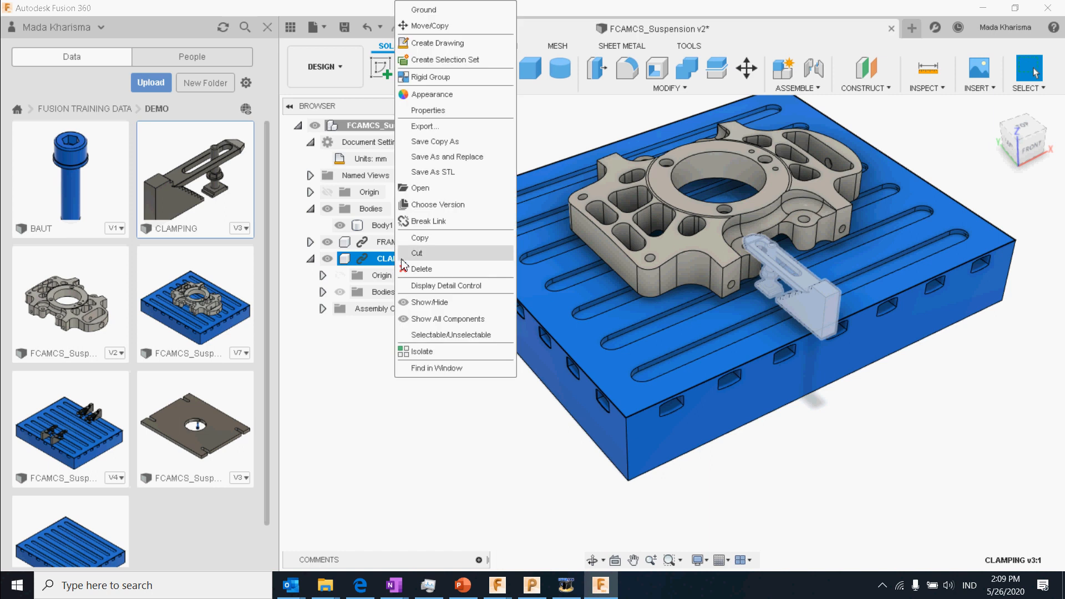
left_click(602, 127)
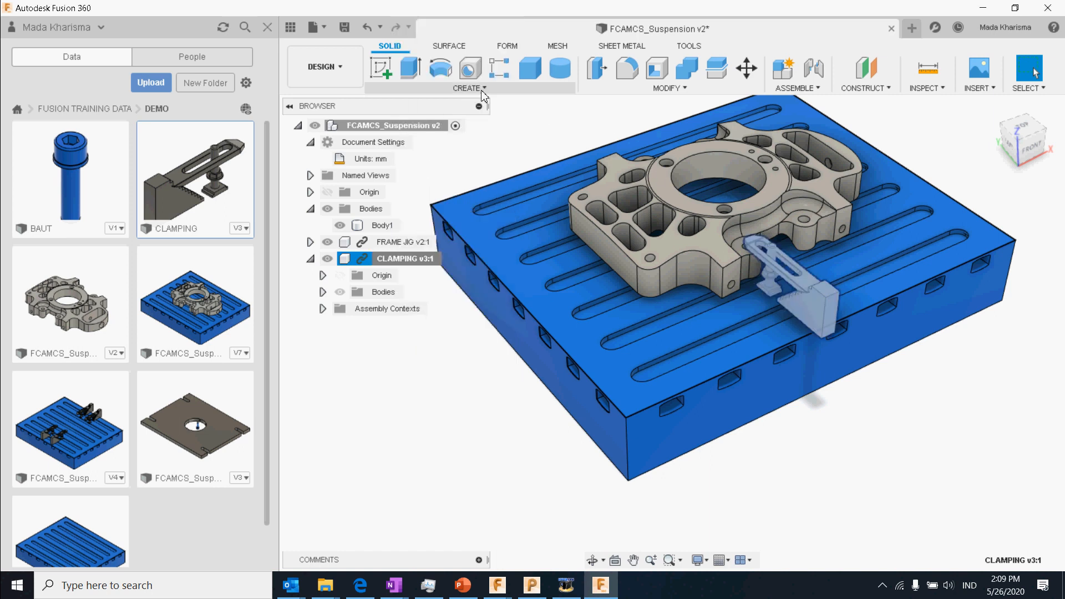
left_click(747, 69)
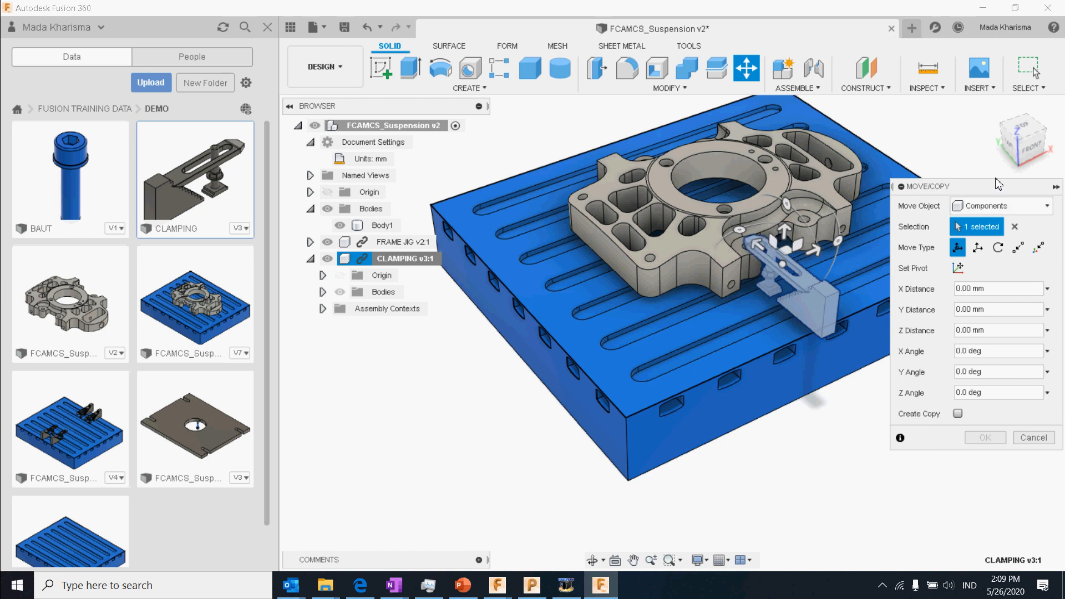
left_click(1026, 133)
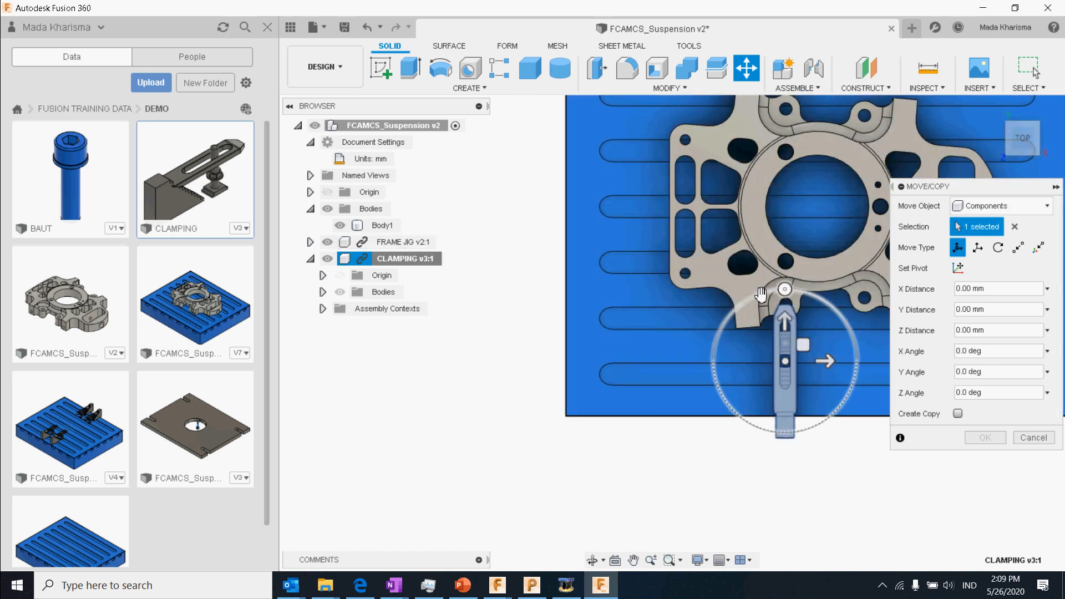
mouse_move(784, 289)
left_mouse_down()
mouse_move(748, 299)
mouse_move(771, 293)
left_mouse_up()
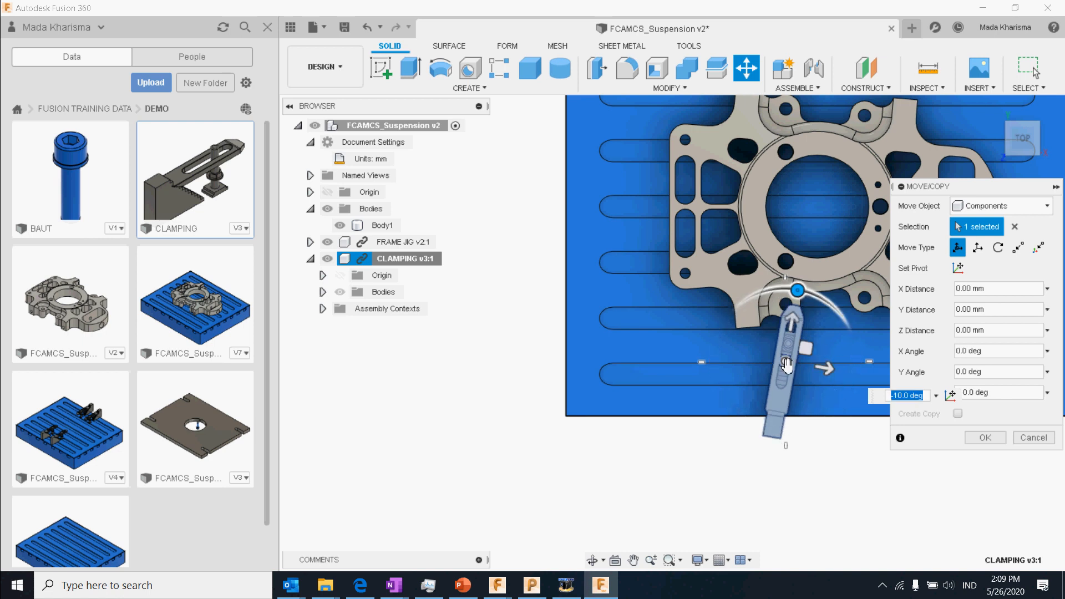
left_click_drag(788, 364, 778, 356)
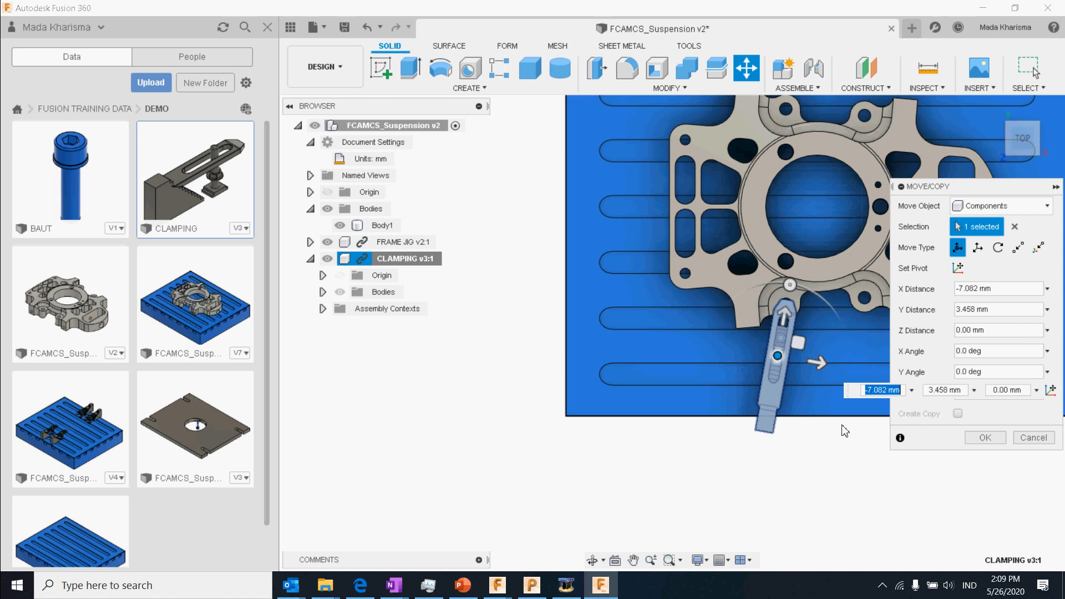
left_click(985, 437)
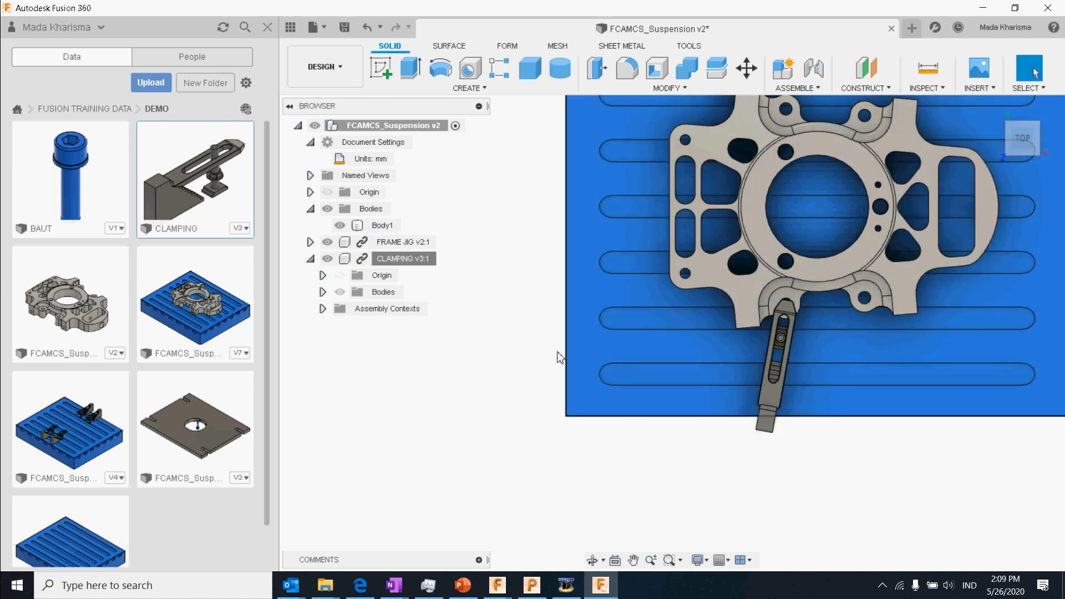
left_click(404, 259)
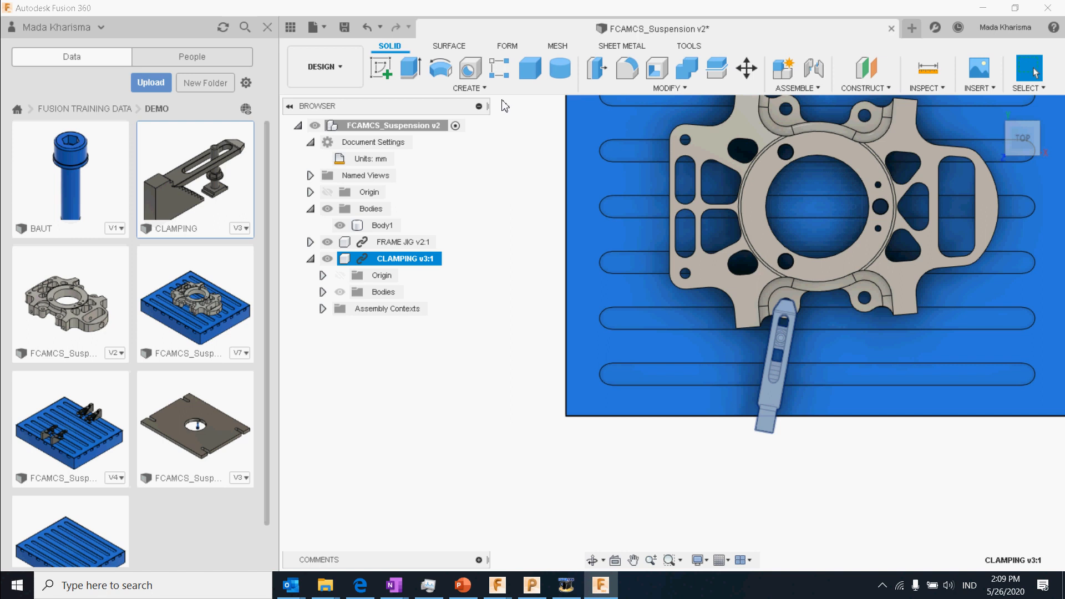
left_click(470, 88)
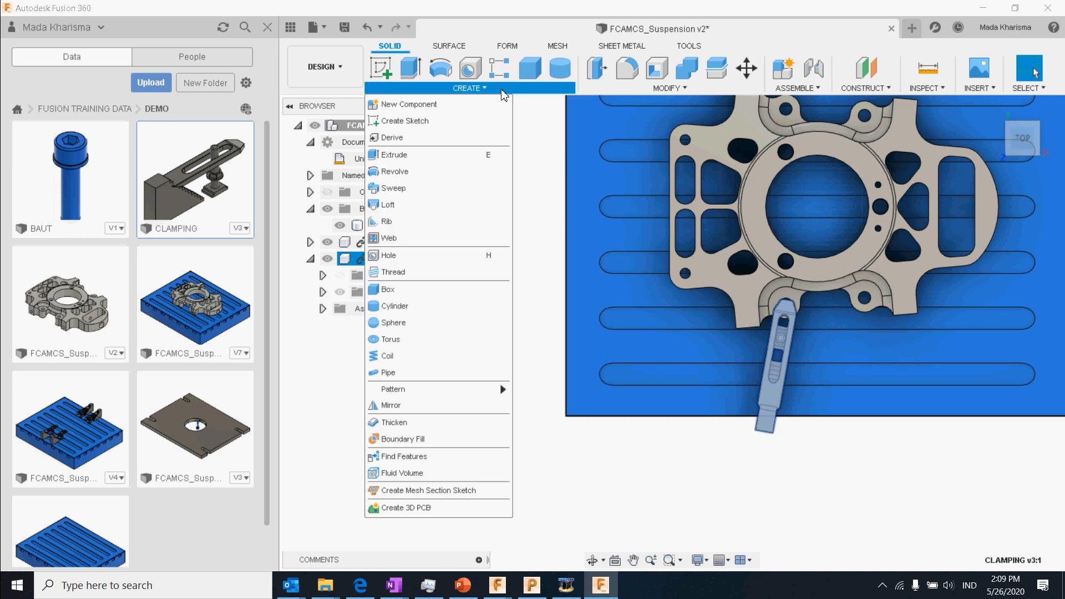
left_click(421, 406)
scroll(776, 300, "down", 3)
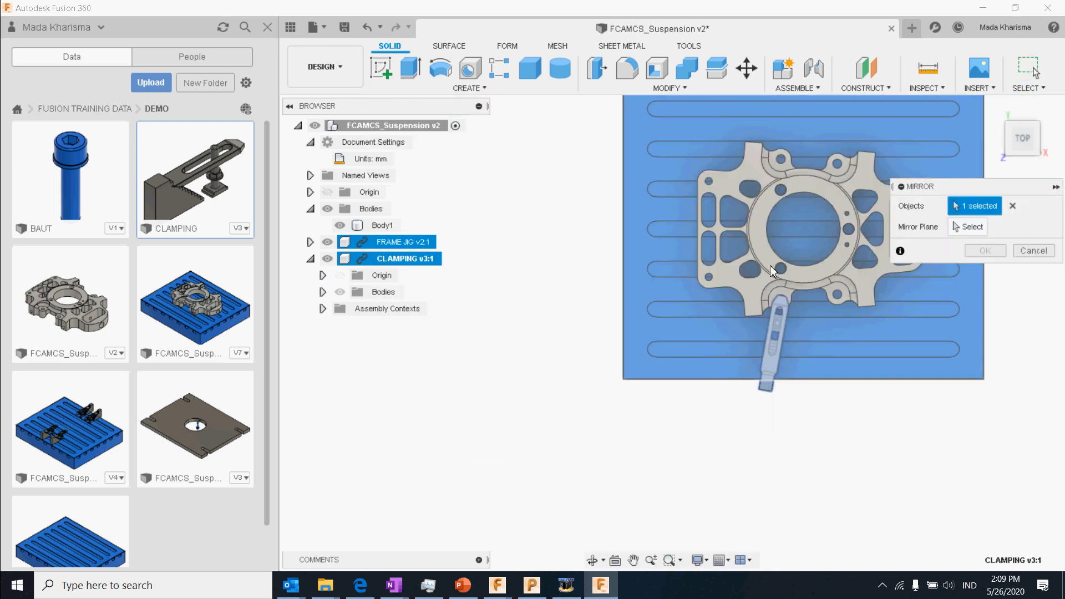
left_click(1033, 251)
- Create a copy of the CLAMPING component and move the copy 65.597 mm in X and 18.953 mm in Y
left_click(701, 88)
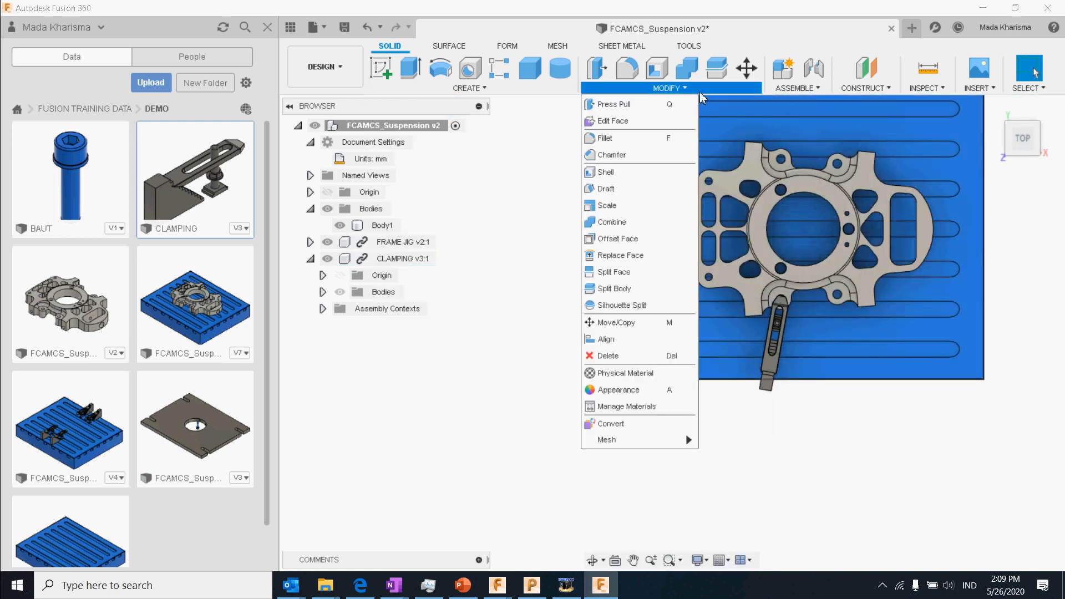
left_click(388, 259)
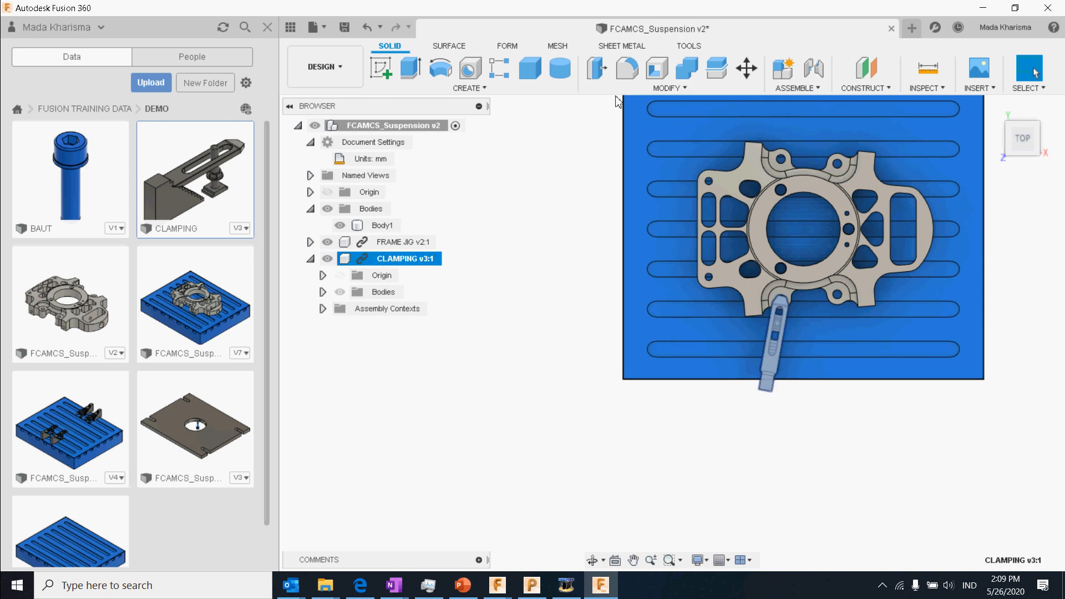
left_click(669, 88)
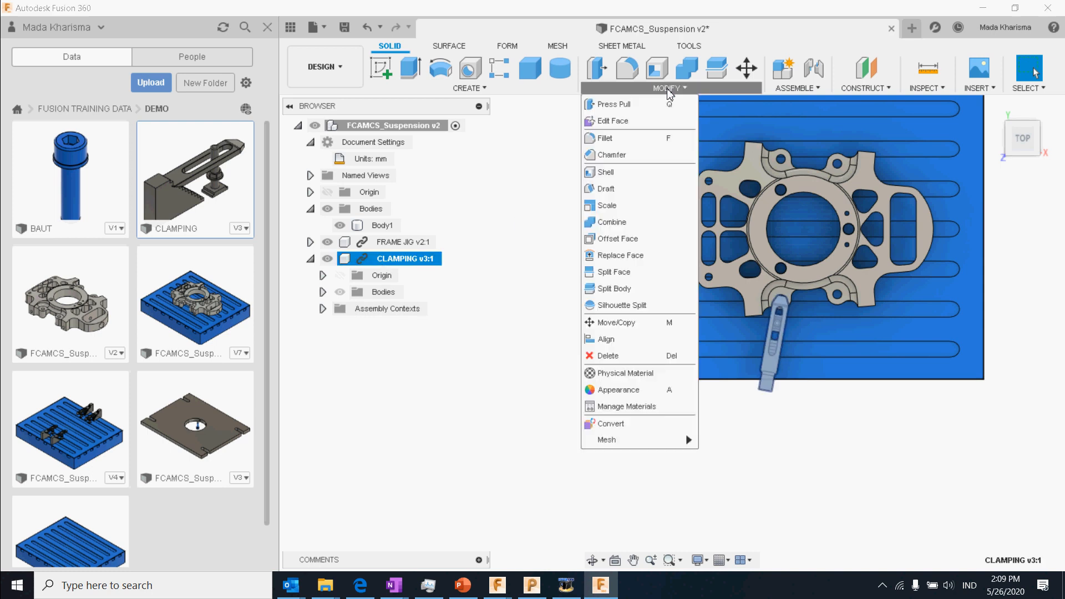
left_click(614, 324)
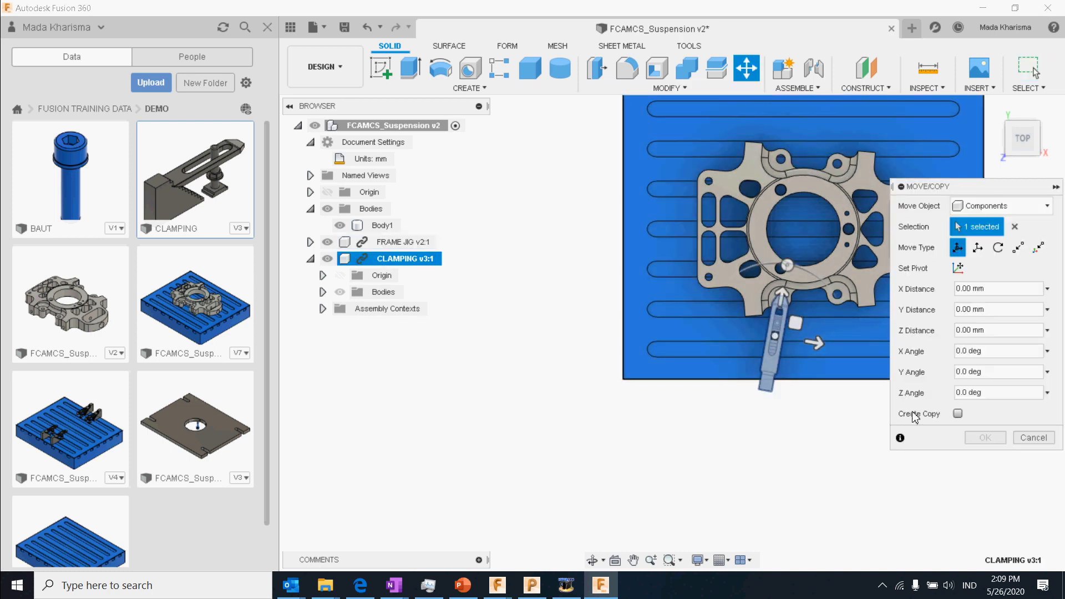
left_click(959, 415)
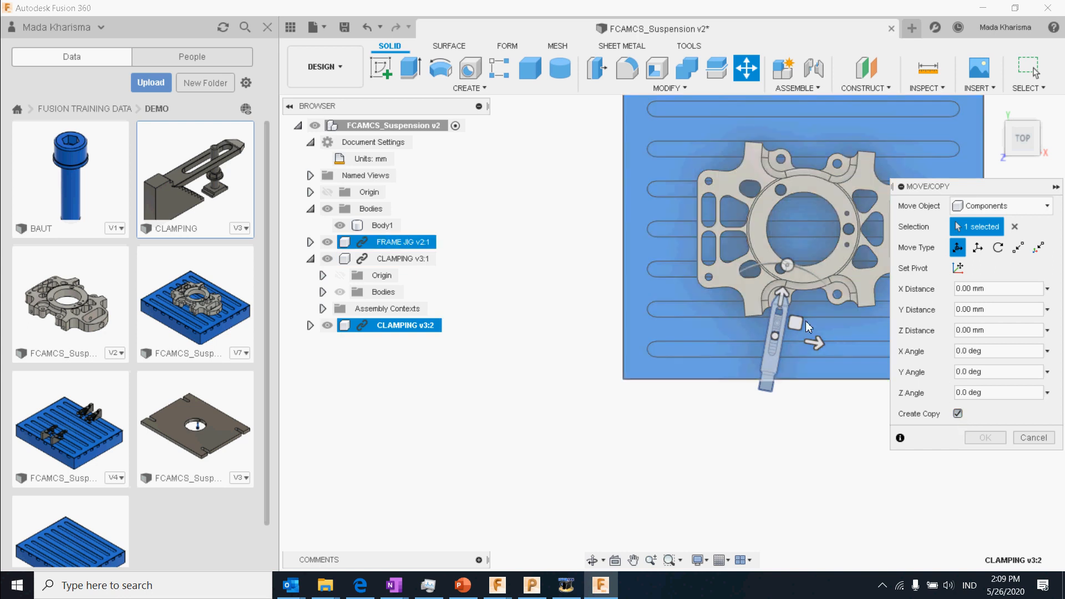
left_click_drag(774, 340, 832, 334)
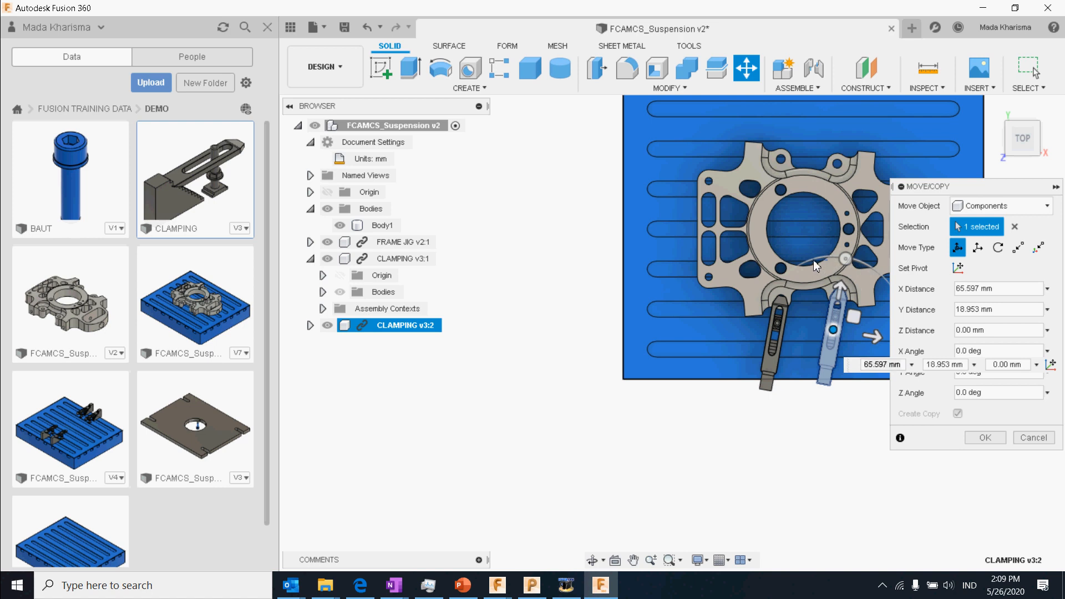
- Rotate the clamp copy 15 degrees about Z and shift it 12.148 mm in X and -0.251 mm in Y
left_click_drag(844, 259, 805, 260)
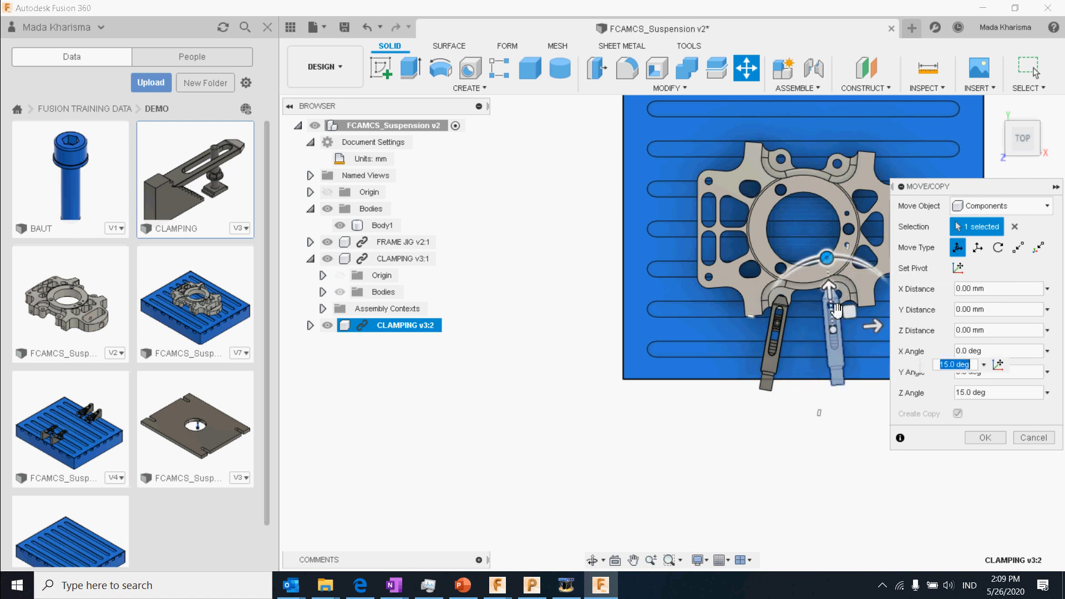
left_click_drag(832, 328, 845, 331)
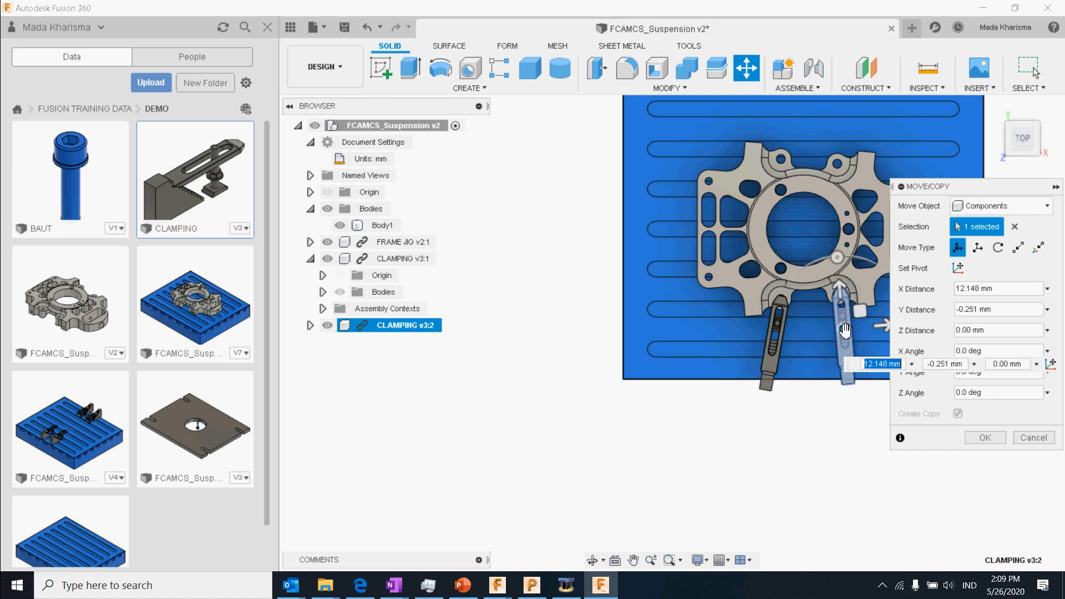
left_click(981, 439)
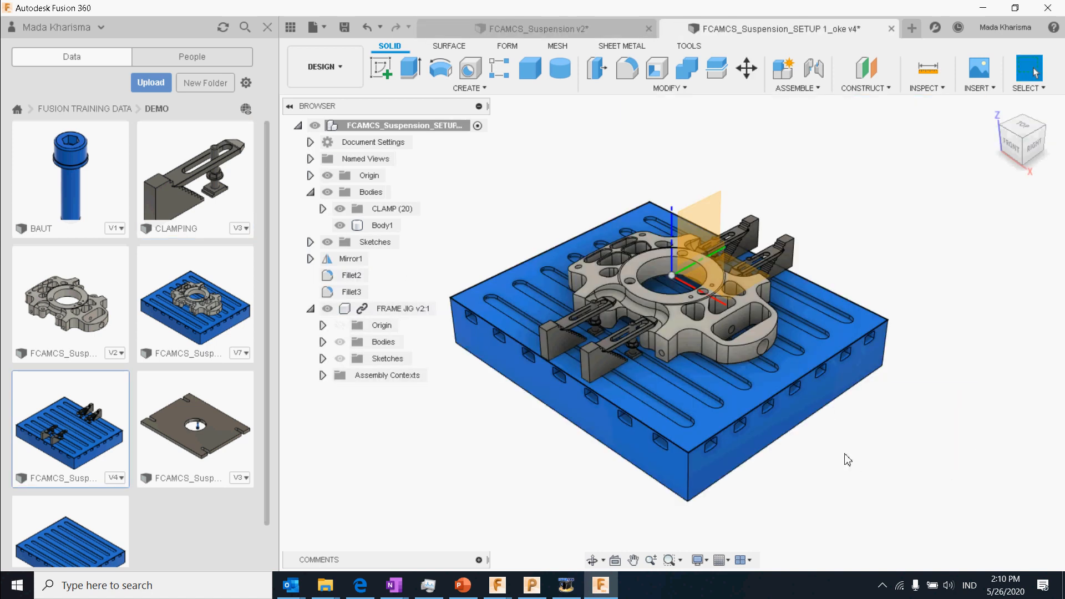
- Hide the suspension part's Body1 in the SETUP 1_oke design and area-select the frame jig with its clamps
middle_click_drag(844, 459, 694, 433)
scroll(723, 392, "down", 2)
scroll(715, 383, "up", 3)
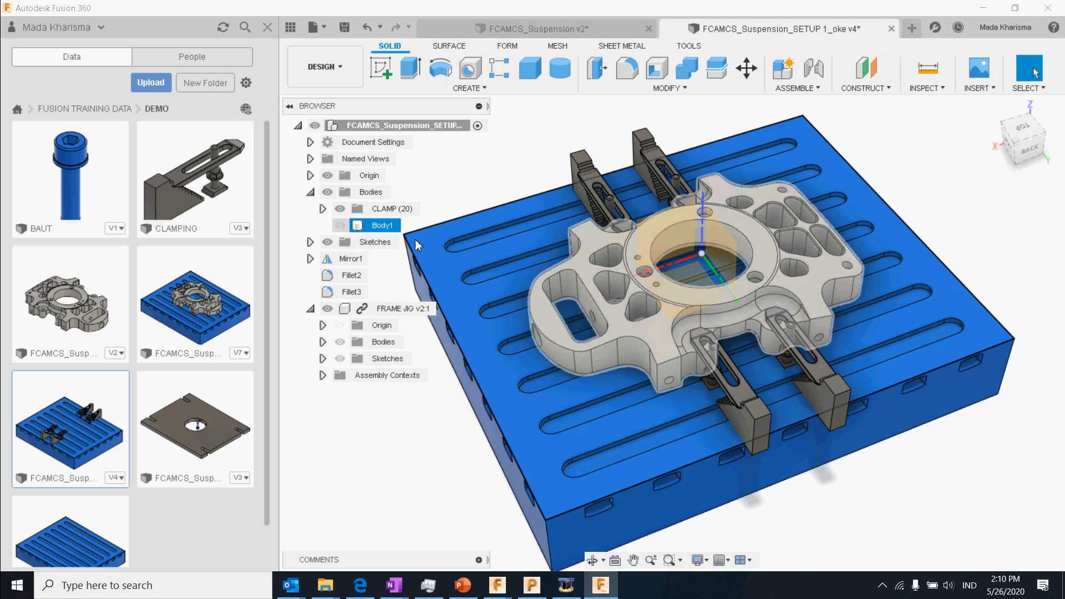
left_click(340, 226)
scroll(621, 254, "up", 1)
scroll(620, 254, "down", 3)
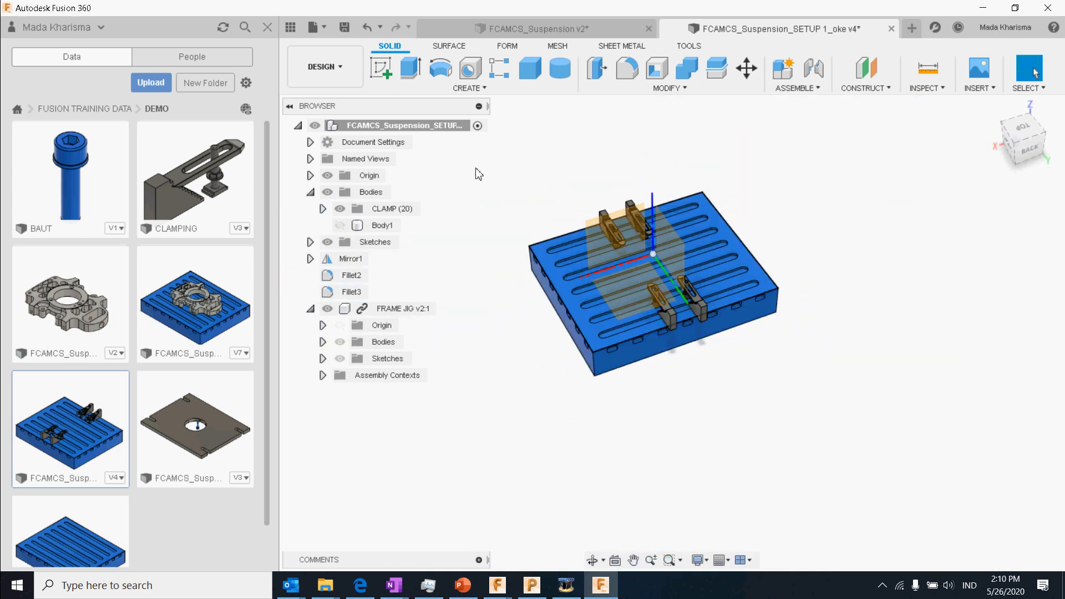
left_click_drag(475, 167, 837, 410)
- Export the fixture design as a STEP file named FCAMCS_Suspension_SETUP 1_oke v4
left_click(313, 27)
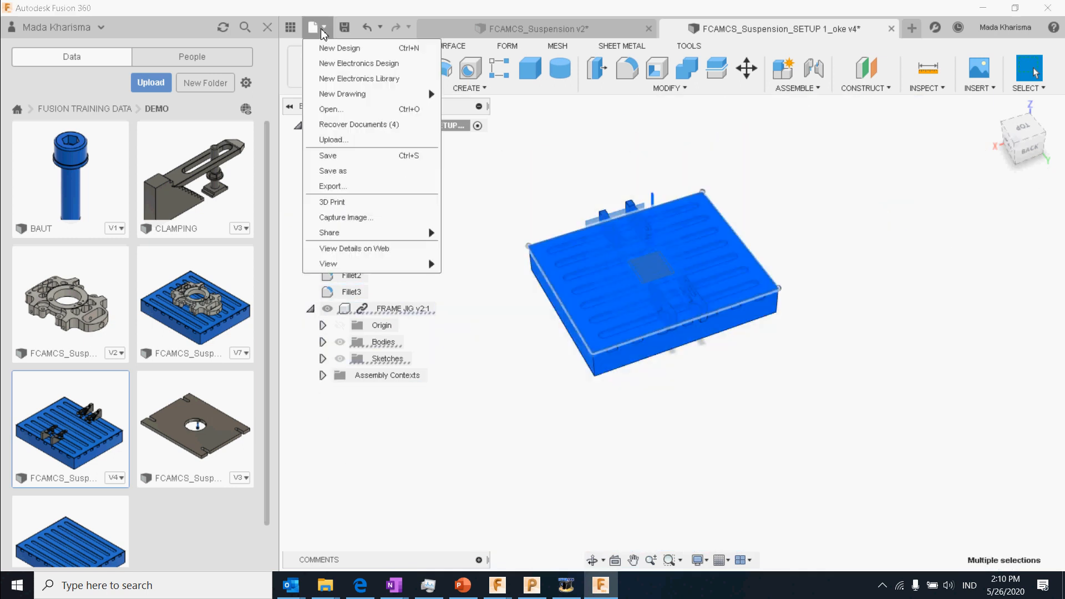
left_click(344, 186)
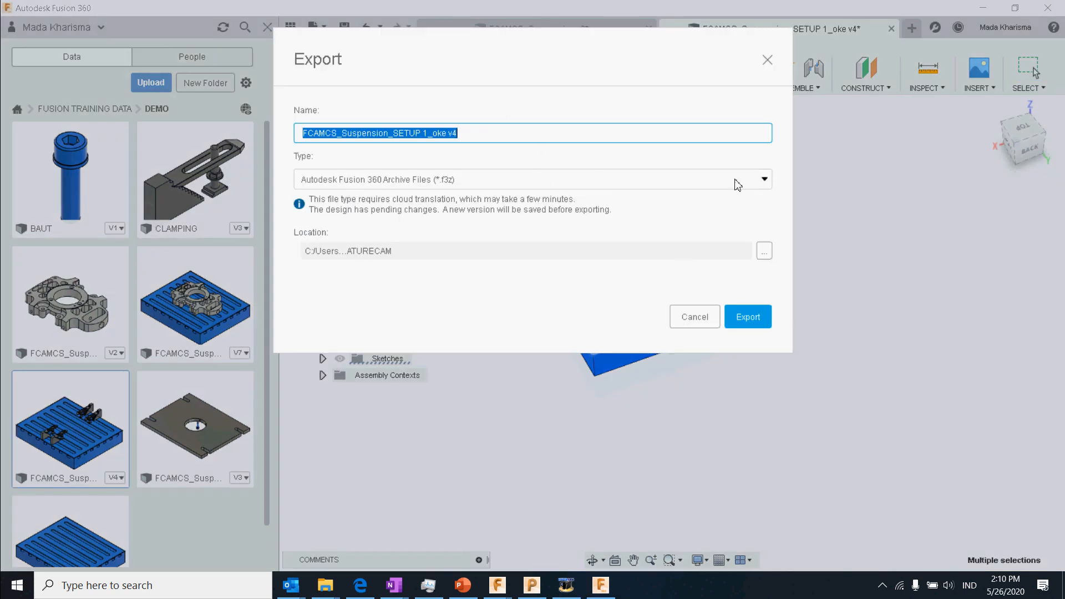
left_click(758, 179)
scroll(408, 287, "down", 1)
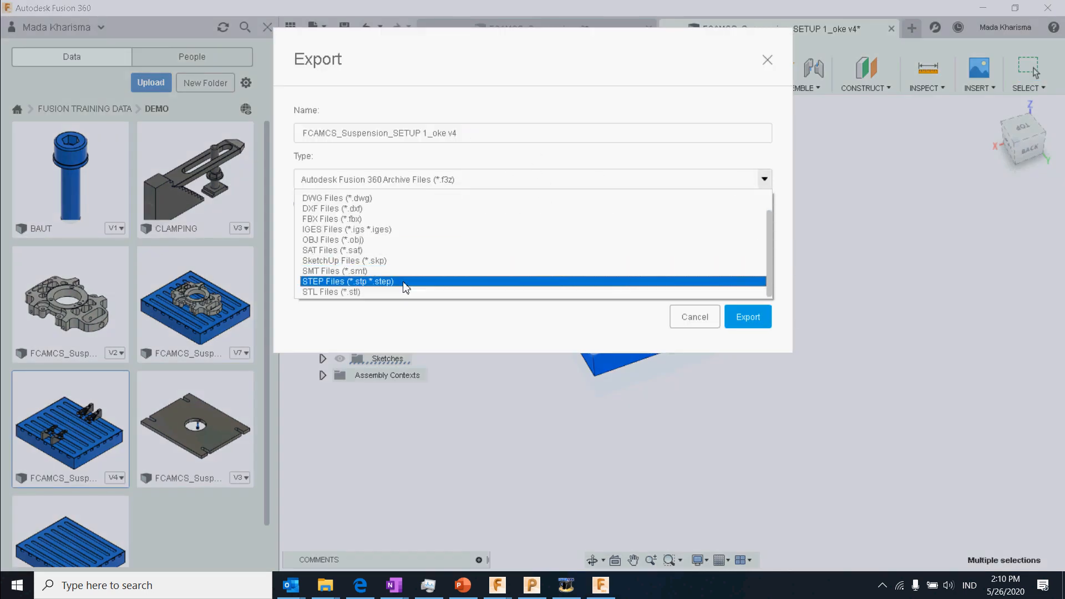
left_click(406, 283)
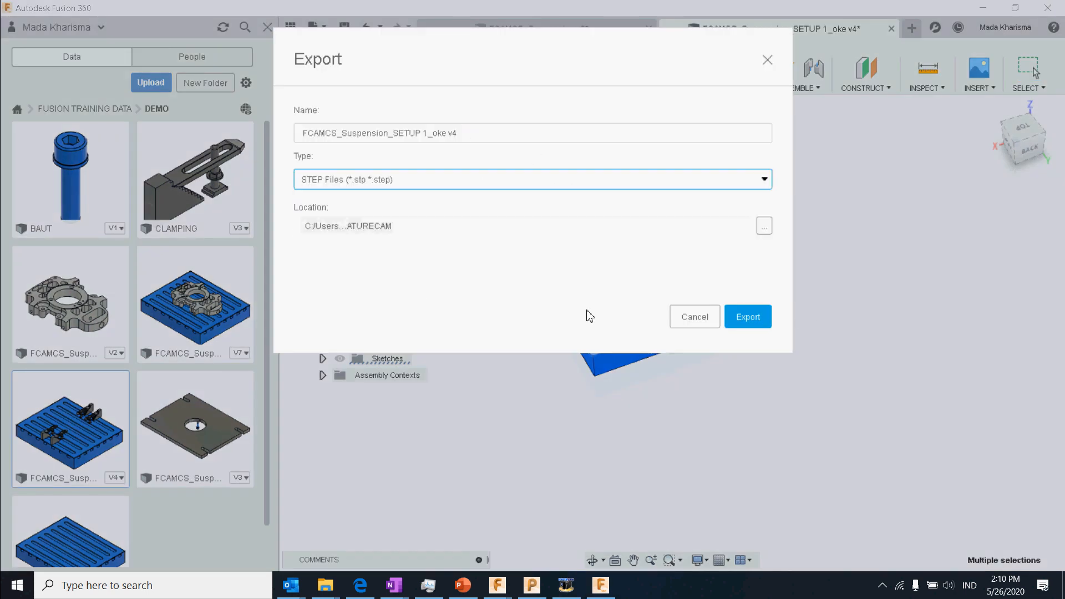
left_click(761, 320)
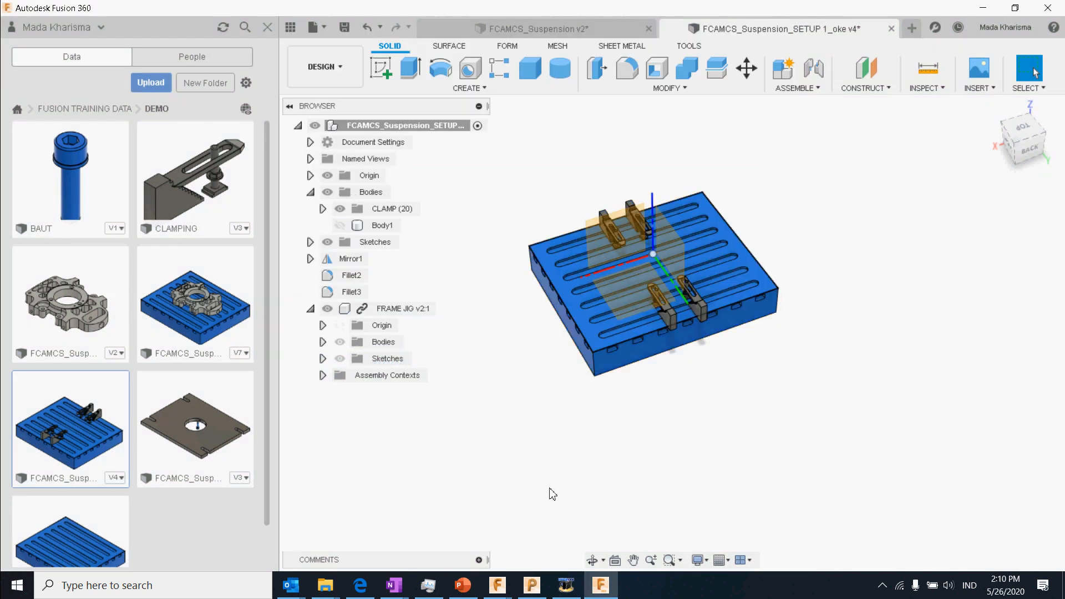
- Check the STEP files in the DEMO FUSION WITH FEATURECAM folder in File Explorer, including FCAMCS_Suspension_SETUP 1 V1.step
mouse_move(327, 587)
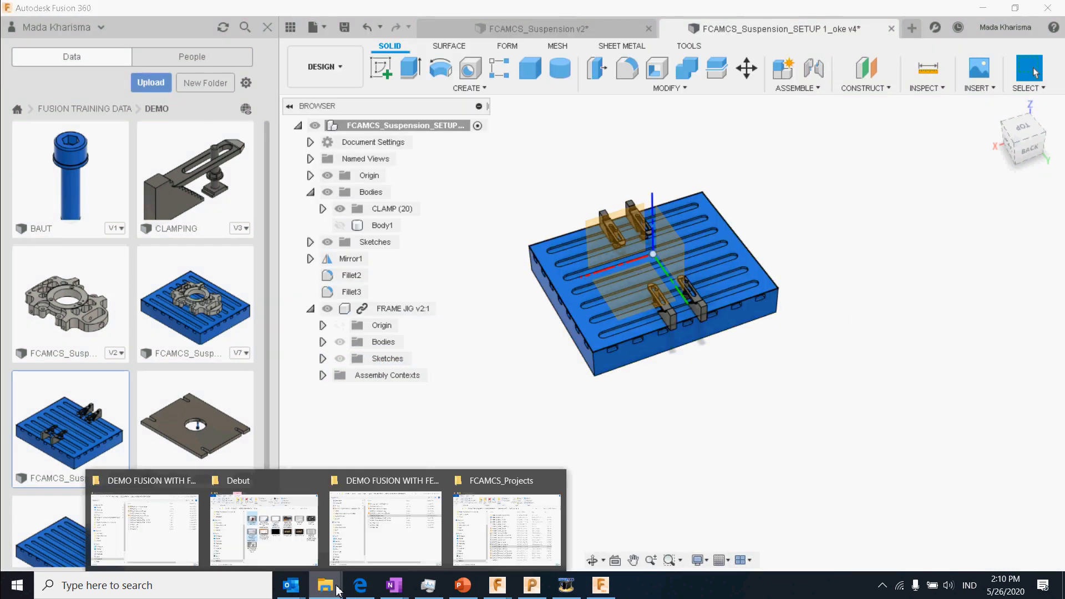
left_click(421, 508)
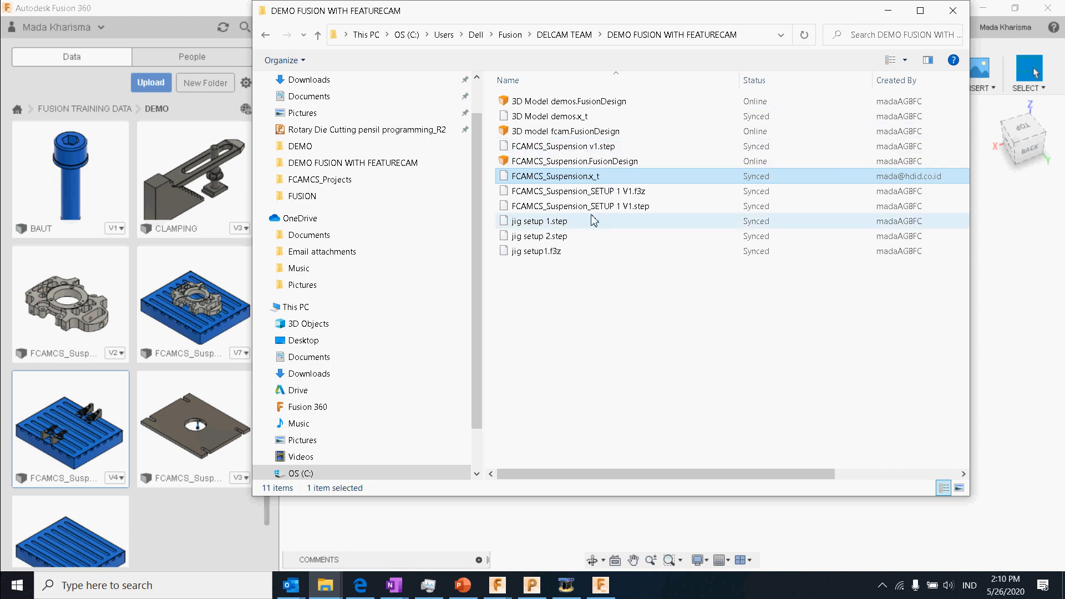
left_click(563, 206)
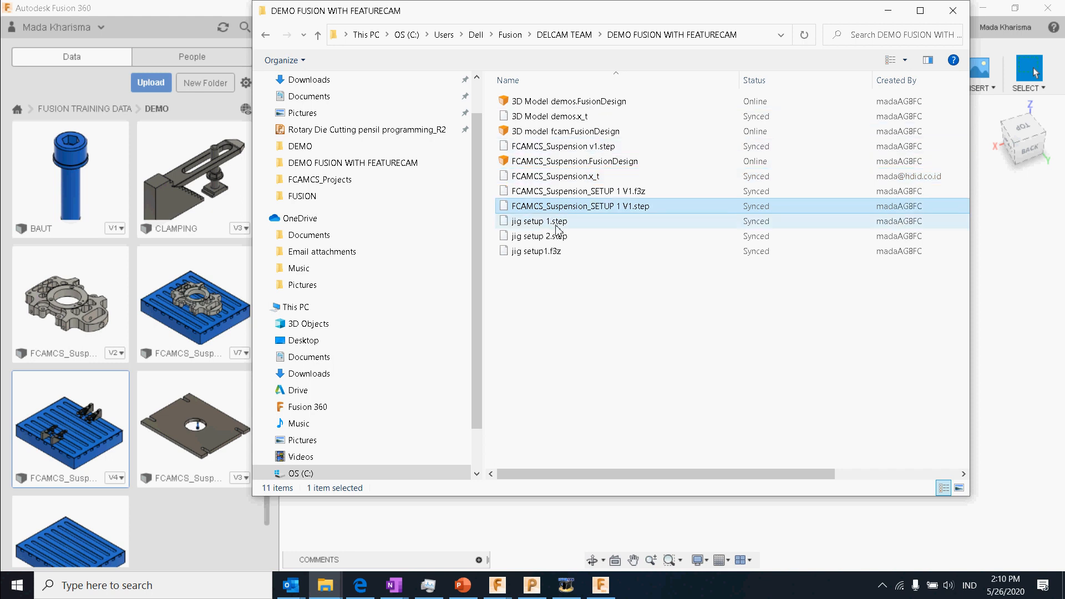
left_click(889, 12)
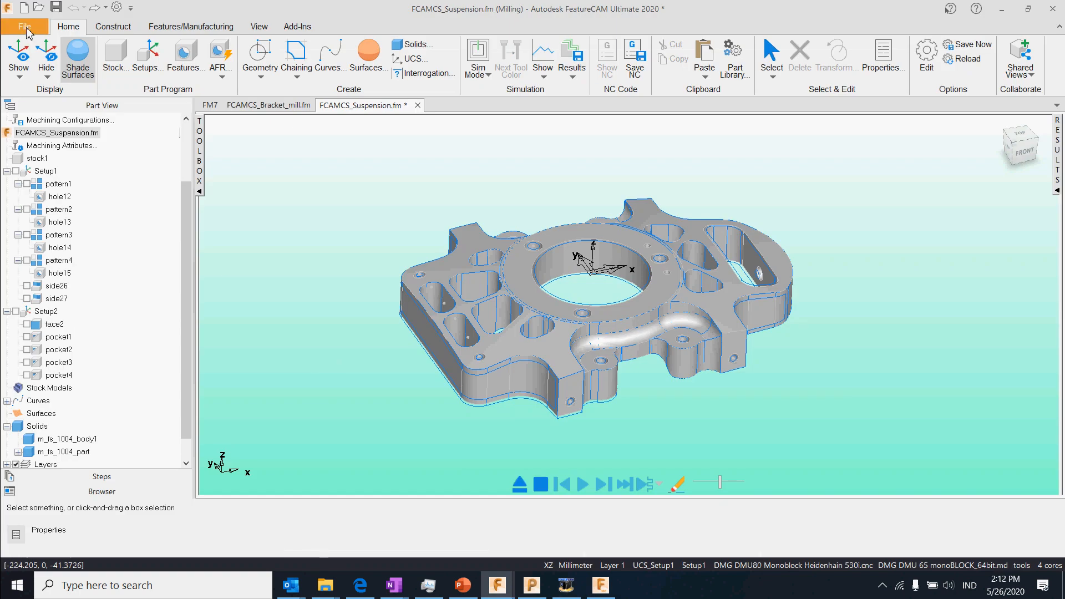
- In FeatureCAM, import jig setup 1.step from the DELCAM TEAM folder DEMO FUSION WITH FEATURECAM on the Fusion 360 drive and leave the import wizard
left_click(26, 28)
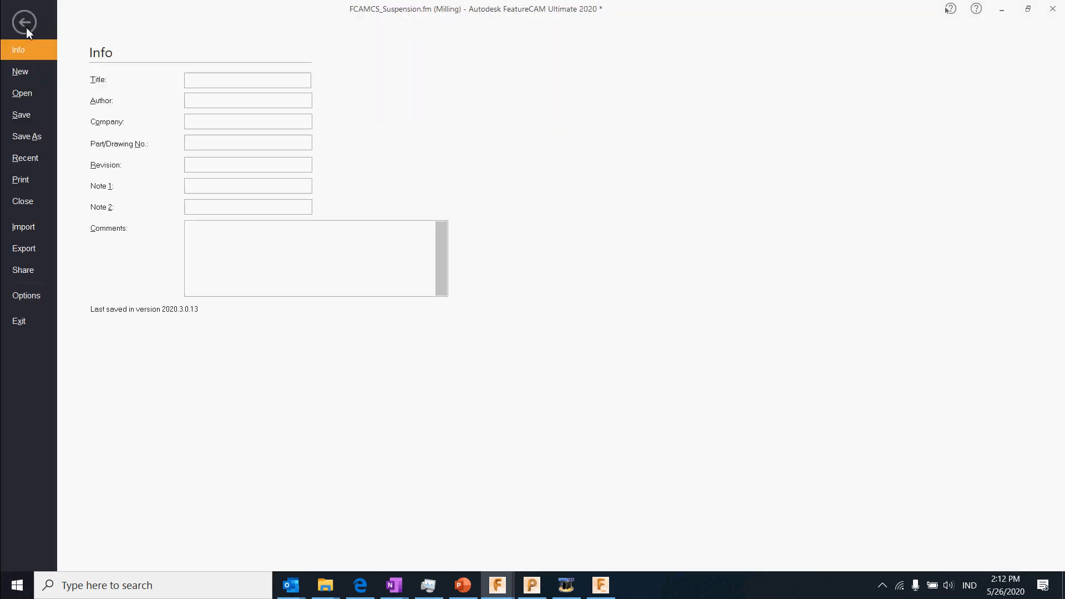
left_click(22, 227)
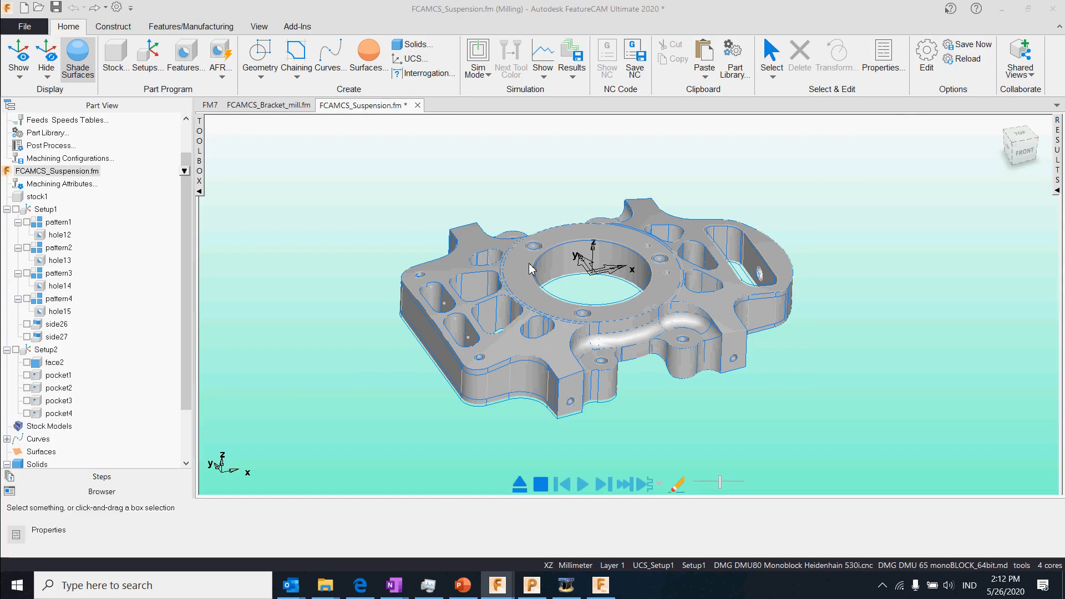
left_click(228, 210)
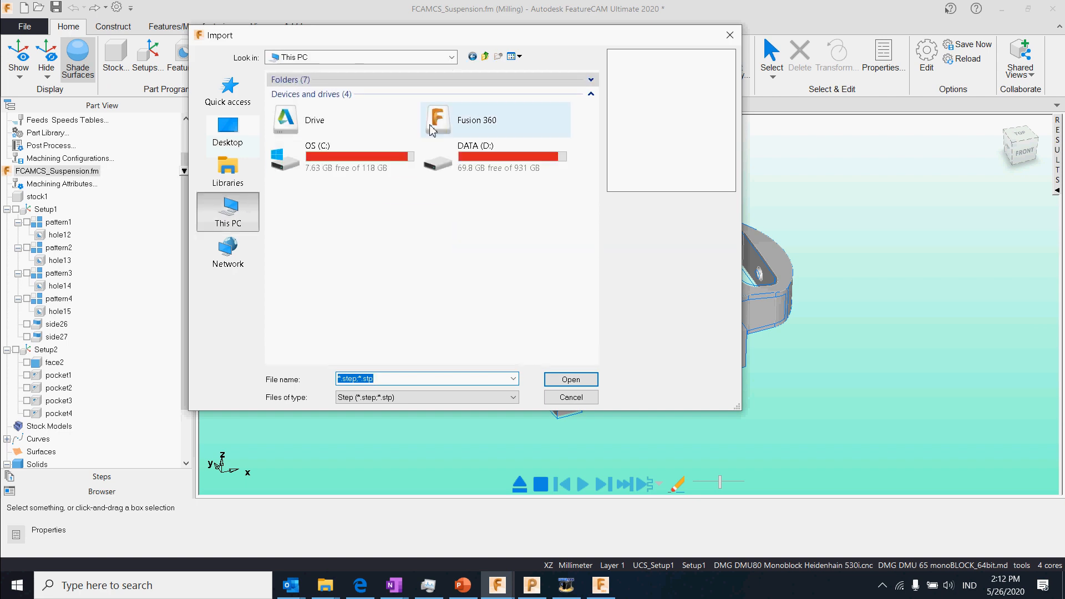
double_click(433, 130)
left_click(318, 93)
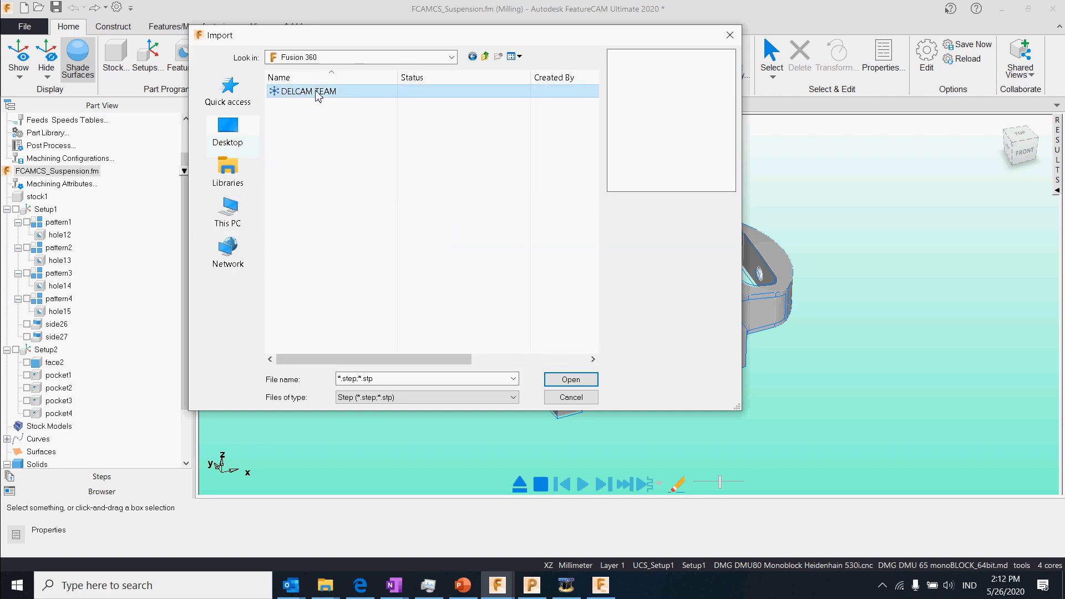
double_click(318, 92)
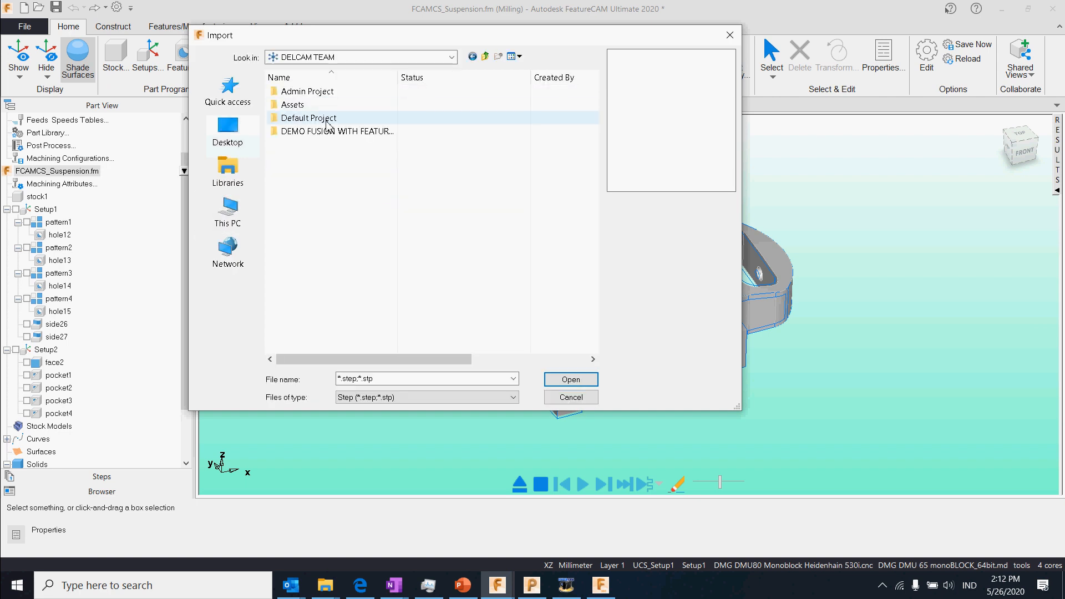
double_click(324, 132)
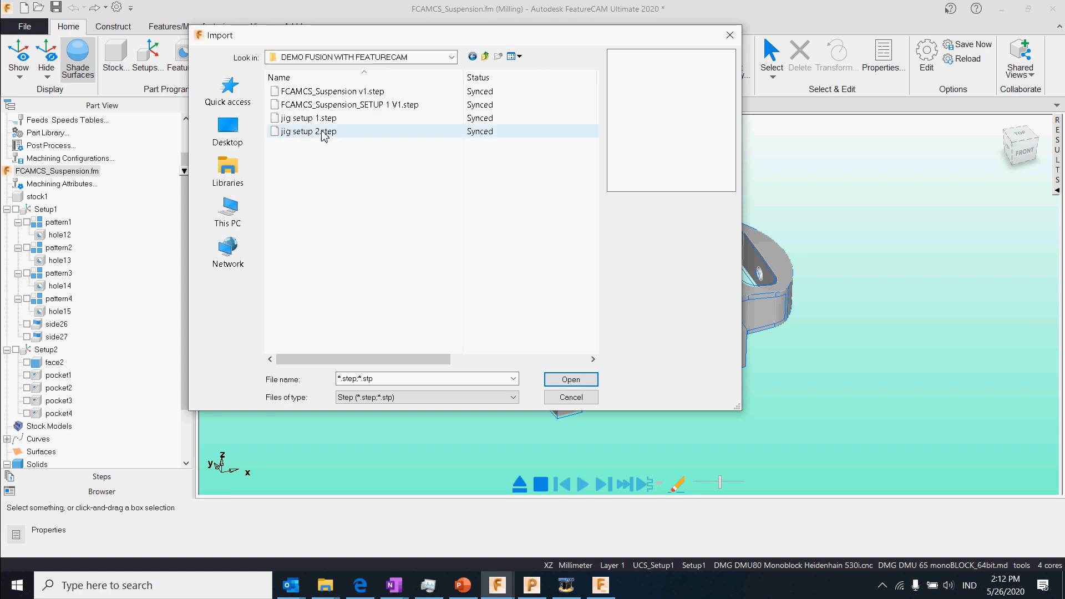
left_click(332, 118)
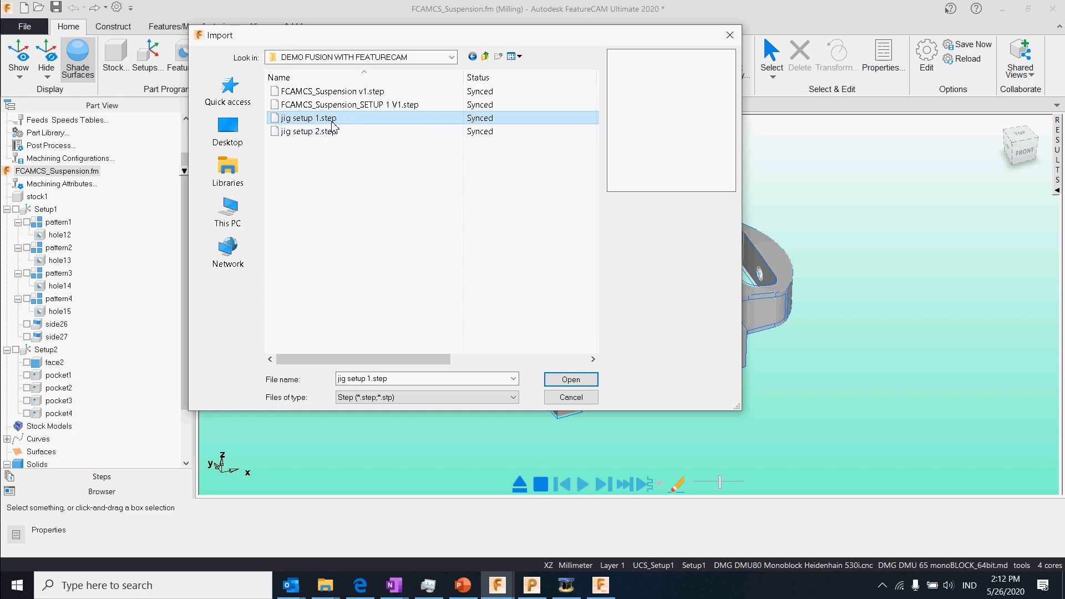
left_click(564, 380)
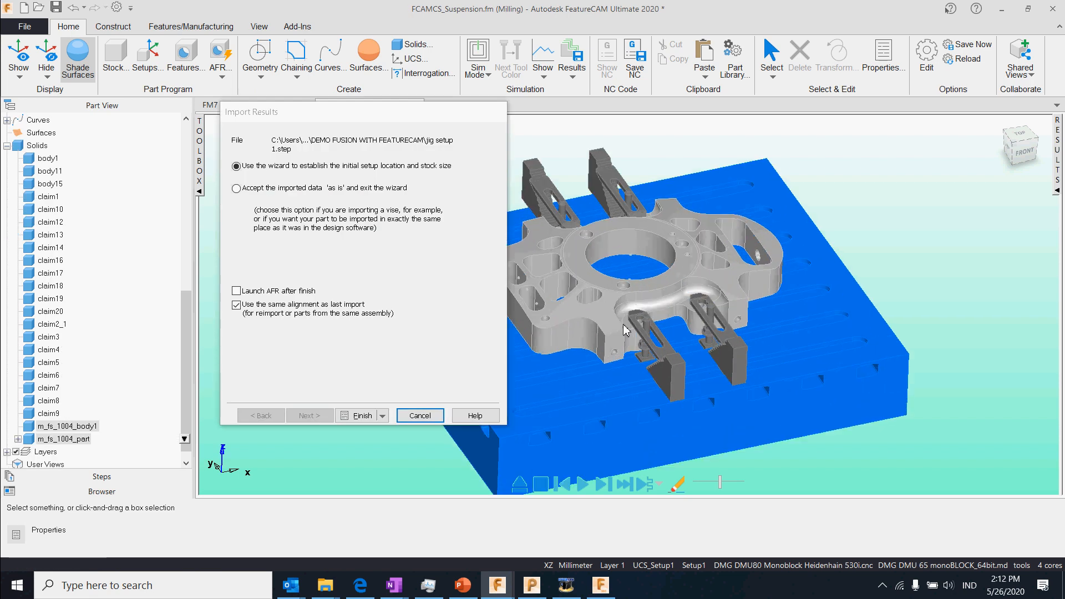
left_click(432, 416)
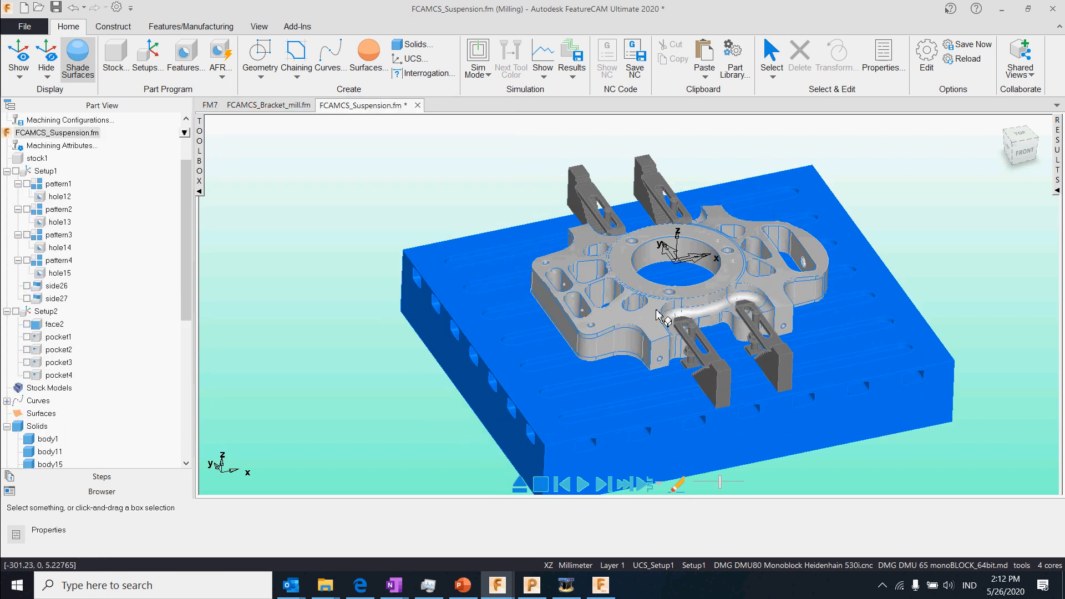
- Define all imported fixture solids, from body1 through claim9, as clamps for the simulation
mouse_move(667, 368)
middle_mouse_down("shift")
mouse_move(688, 305)
mouse_move(695, 383)
mouse_move(768, 430)
mouse_move(869, 449)
mouse_move(963, 381)
mouse_move(827, 431)
mouse_move(700, 415)
mouse_move(537, 291)
mouse_move(395, 295)
mouse_move(671, 388)
mouse_move(672, 421)
mouse_move(663, 369)
middle_mouse_up("shift")
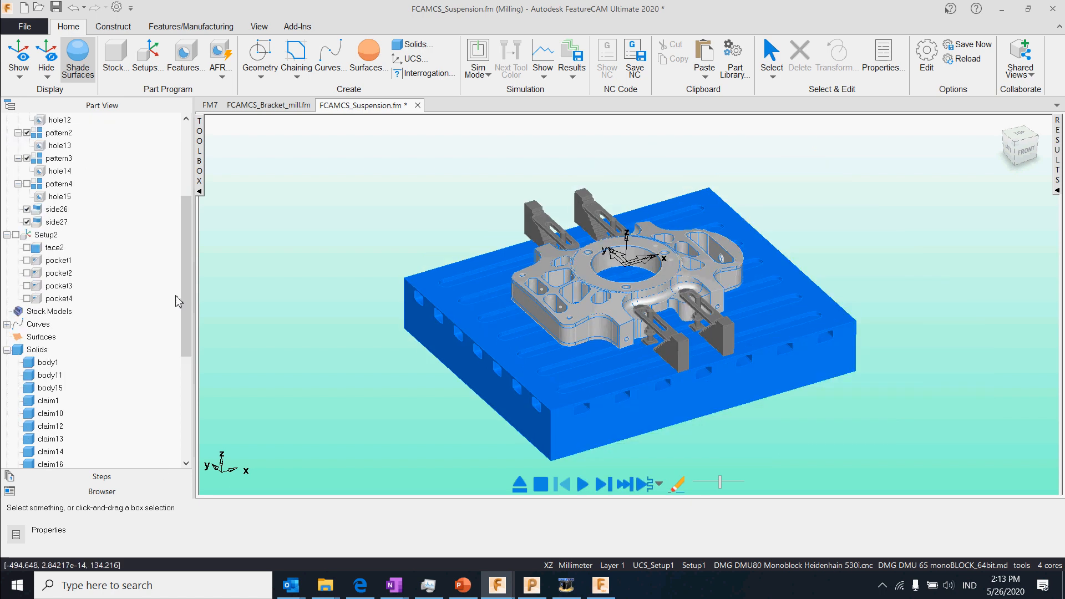
scroll(34, 388, "down", 4)
left_click(51, 300)
scroll(53, 310, "down", 4)
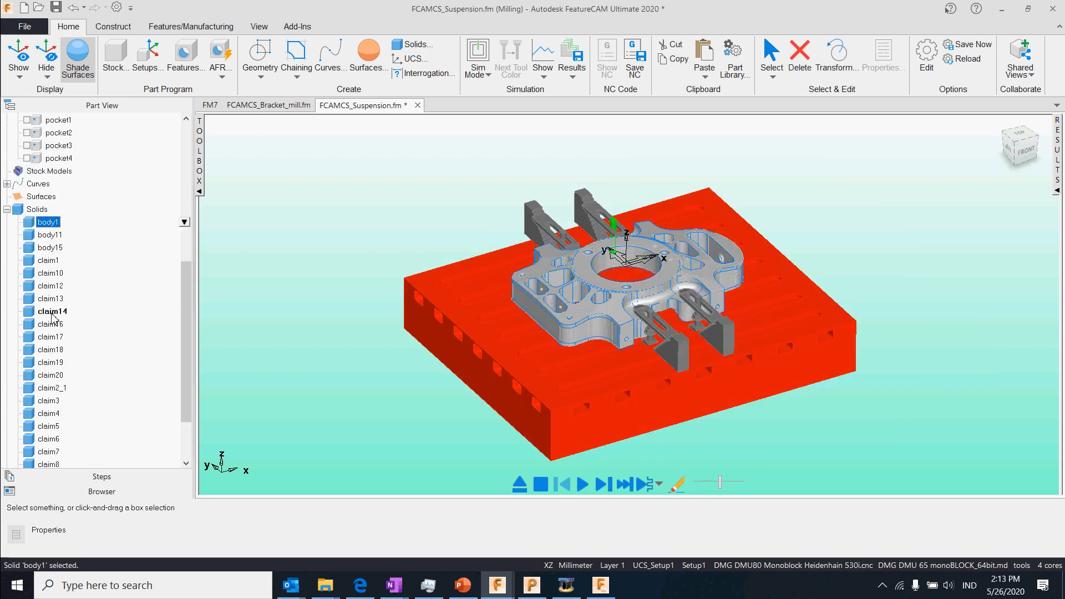
left_click(47, 400, "shift")
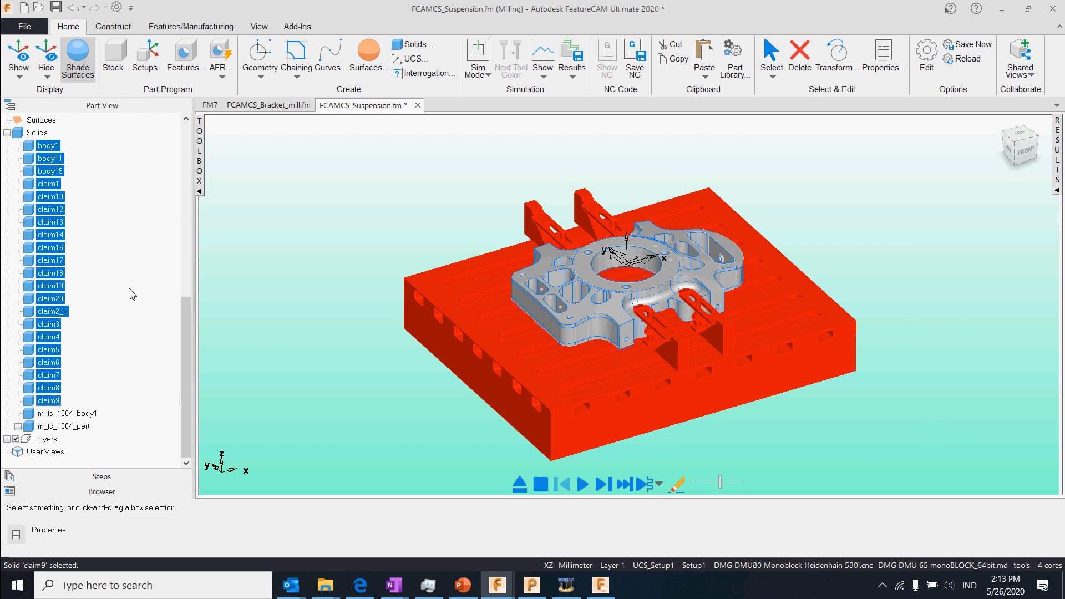
right_click(41, 237)
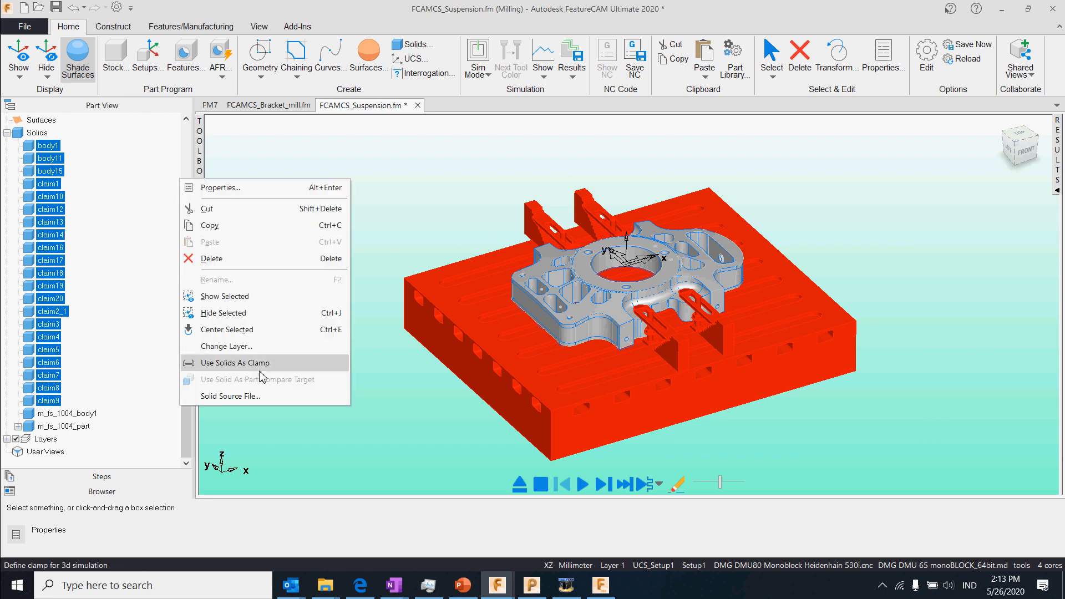
left_click(233, 364)
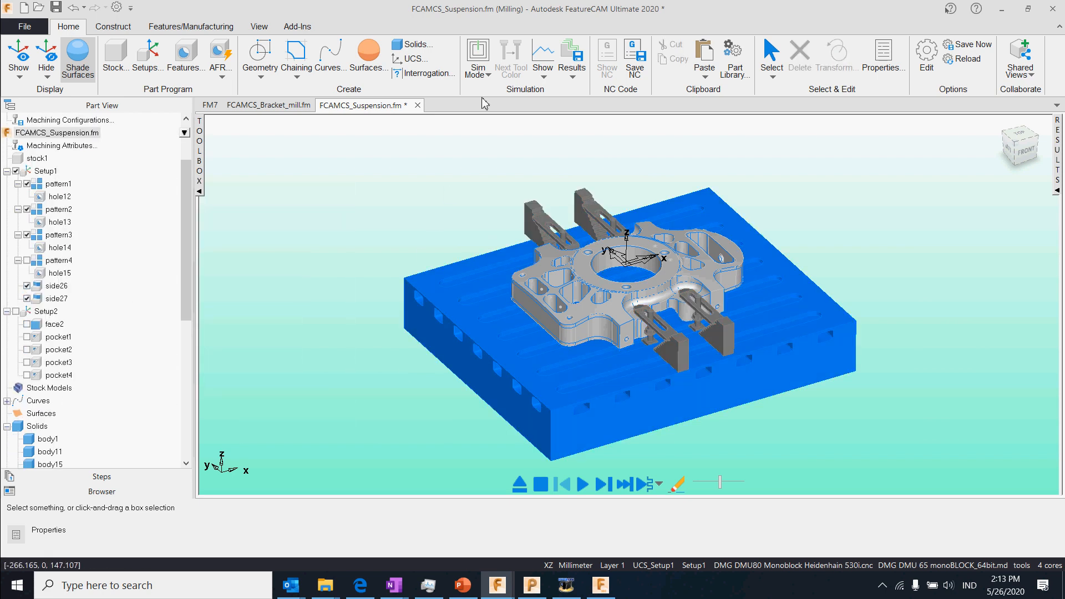
- Start the solid machining simulation of Setup1 with the fixture in place and play it
left_click(490, 74)
left_click(502, 156)
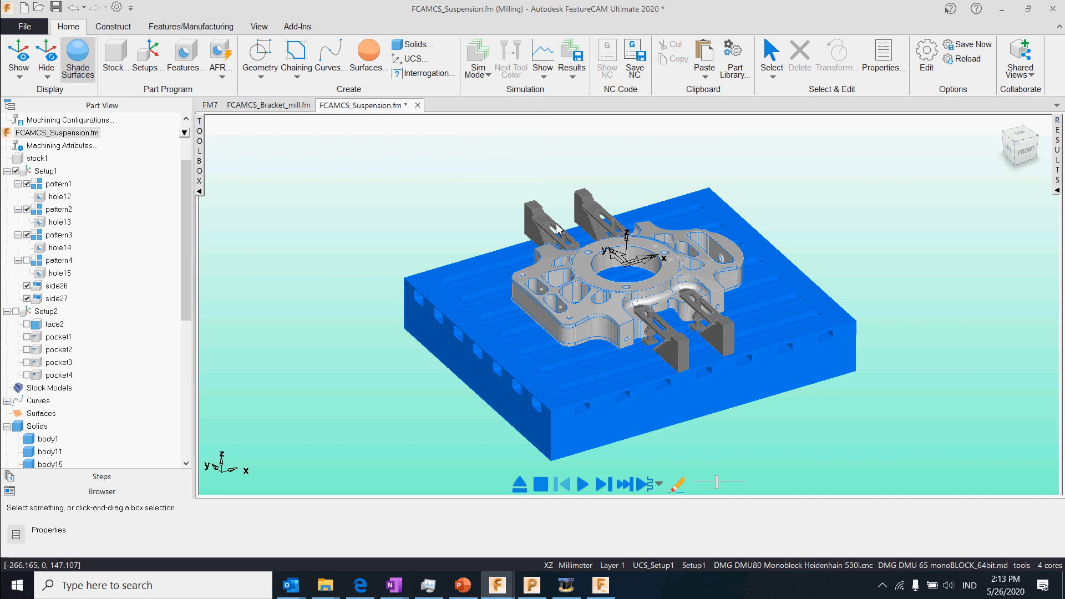
left_click(626, 482)
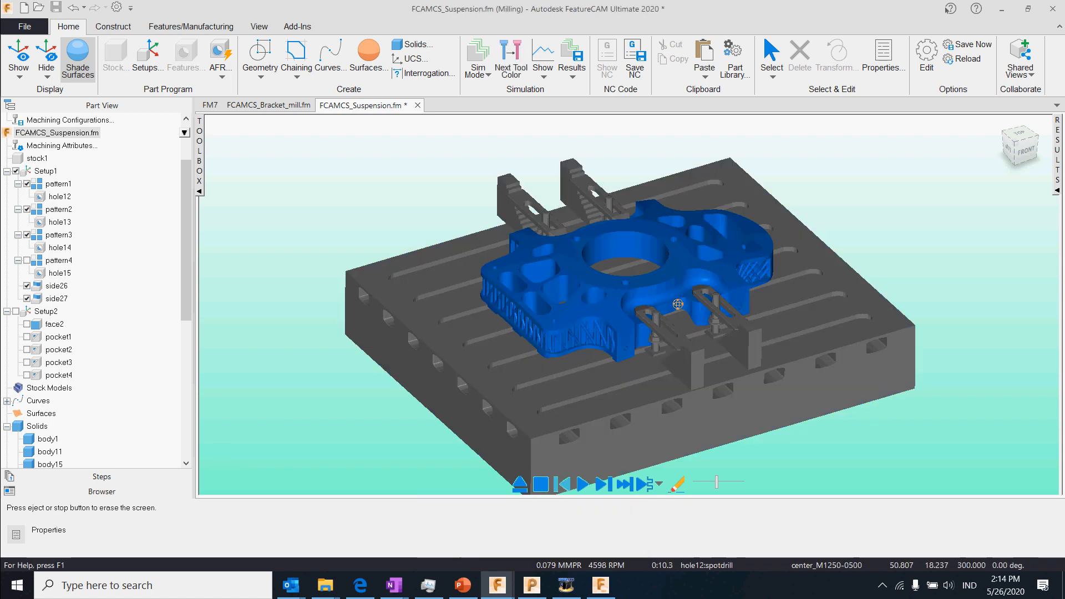
left_click(582, 484)
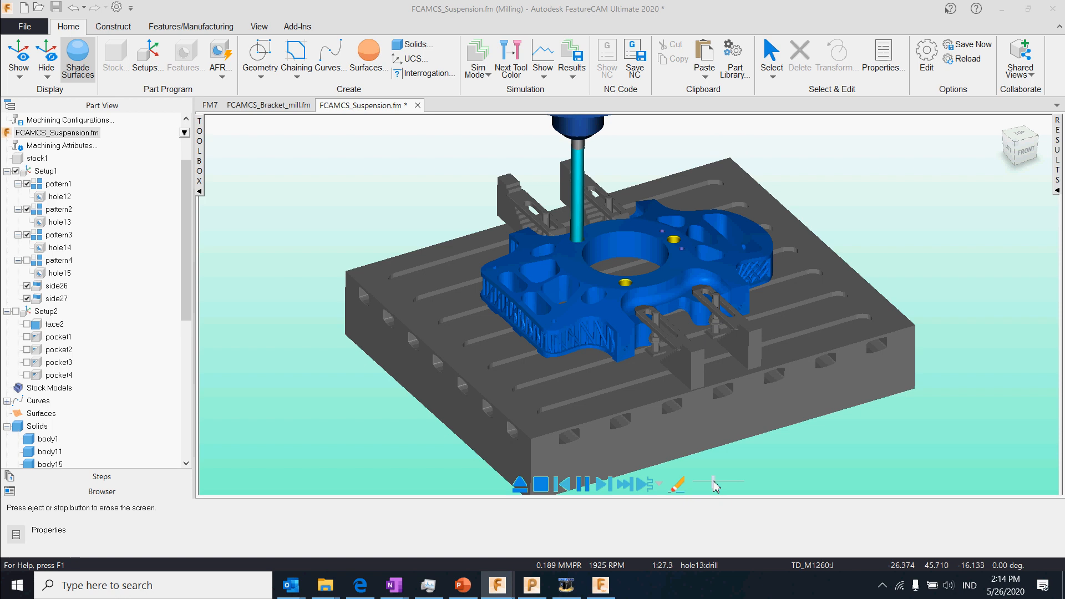
- Examine the hole drilling and the side26 and side27 milling around the clamps, adjusting the simulation speed
scroll(624, 267, "up", 2)
middle_click_drag(623, 268, 772, 287)
middle_click_drag(693, 281, 719, 279)
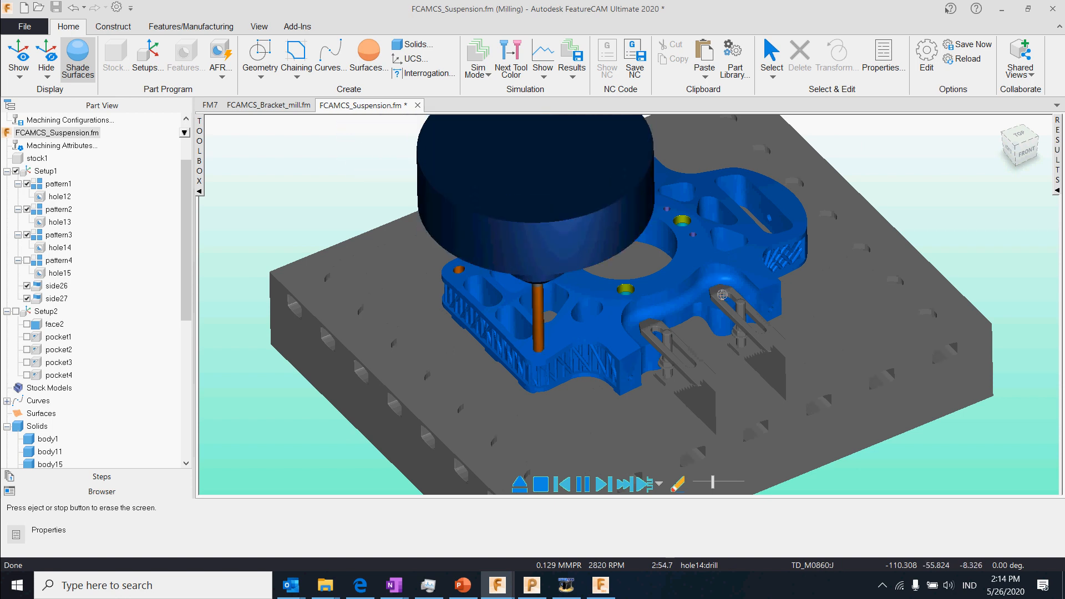
middle_click_drag(691, 373, 673, 372)
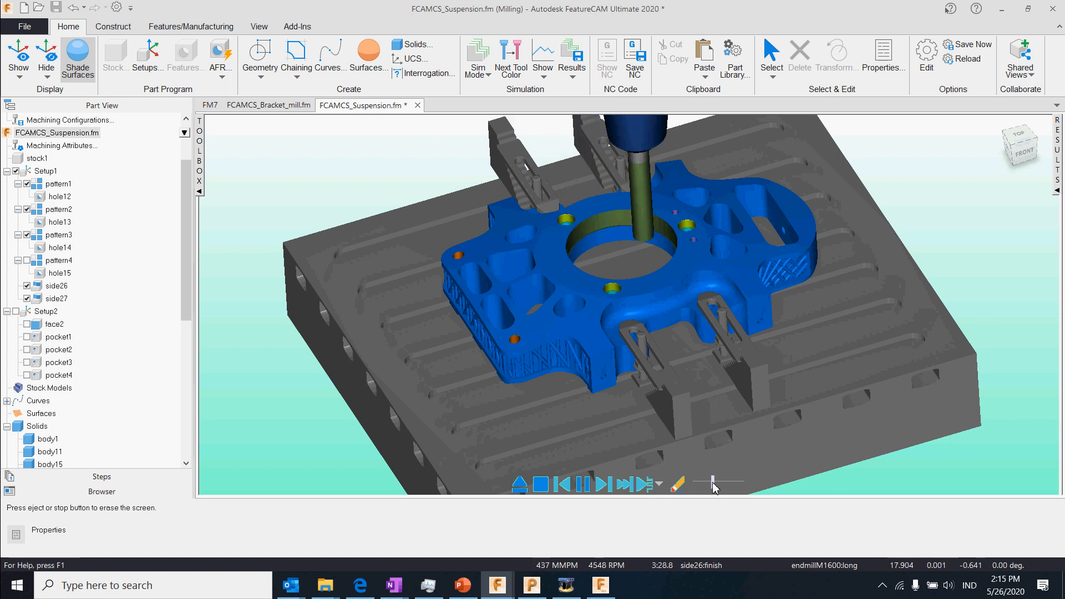
left_click_drag(714, 482, 715, 482)
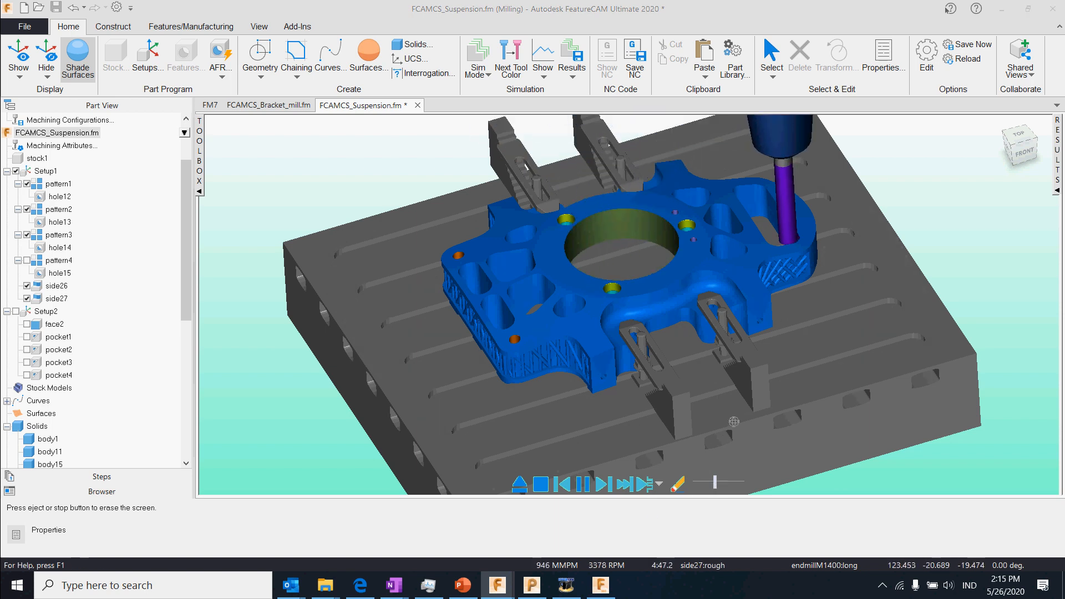
left_click_drag(716, 481, 718, 477)
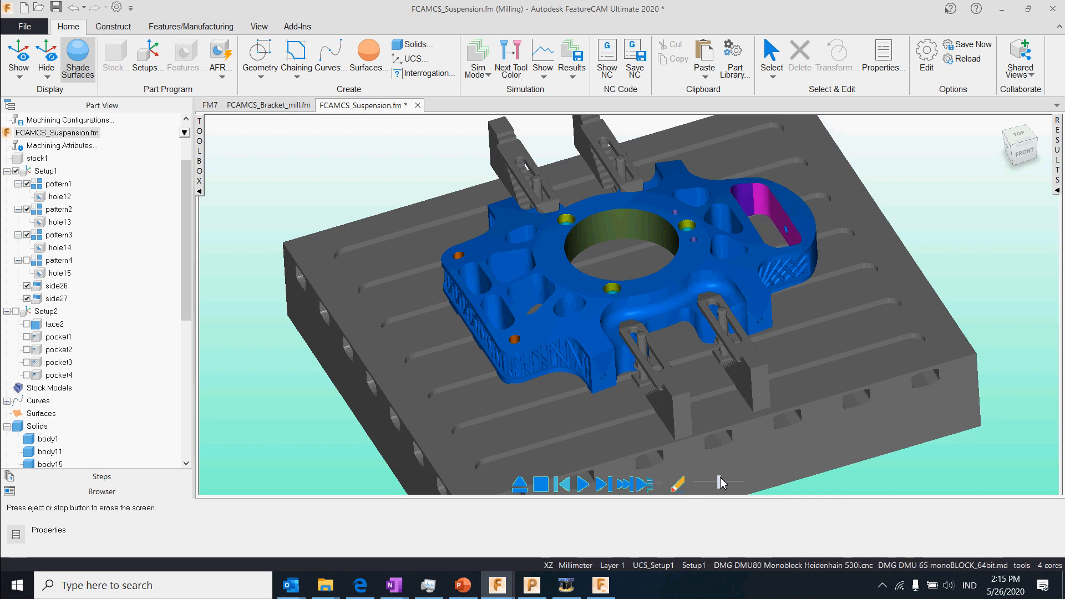
- Set the Setup1 simulation results as the starting point for further simulation and stop the simulation
scroll(639, 306, "down", 3)
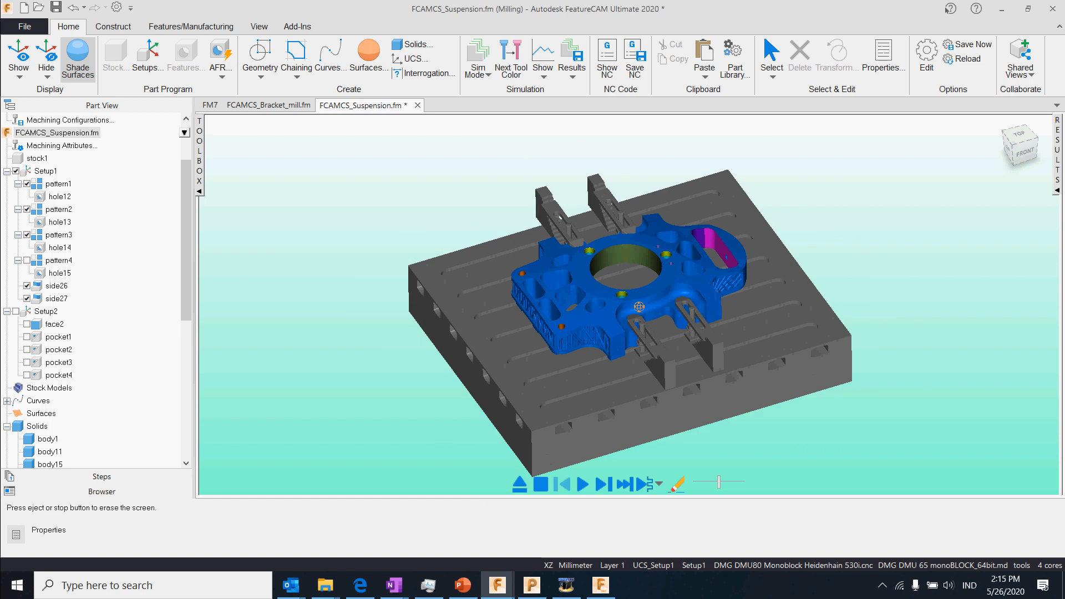
left_click(572, 63)
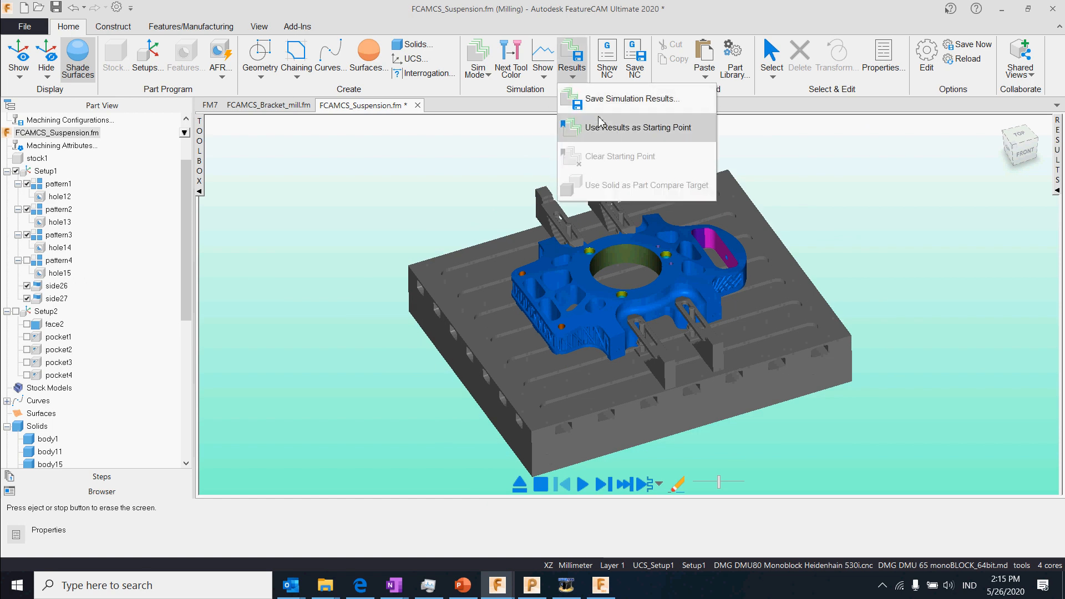
left_click(610, 129)
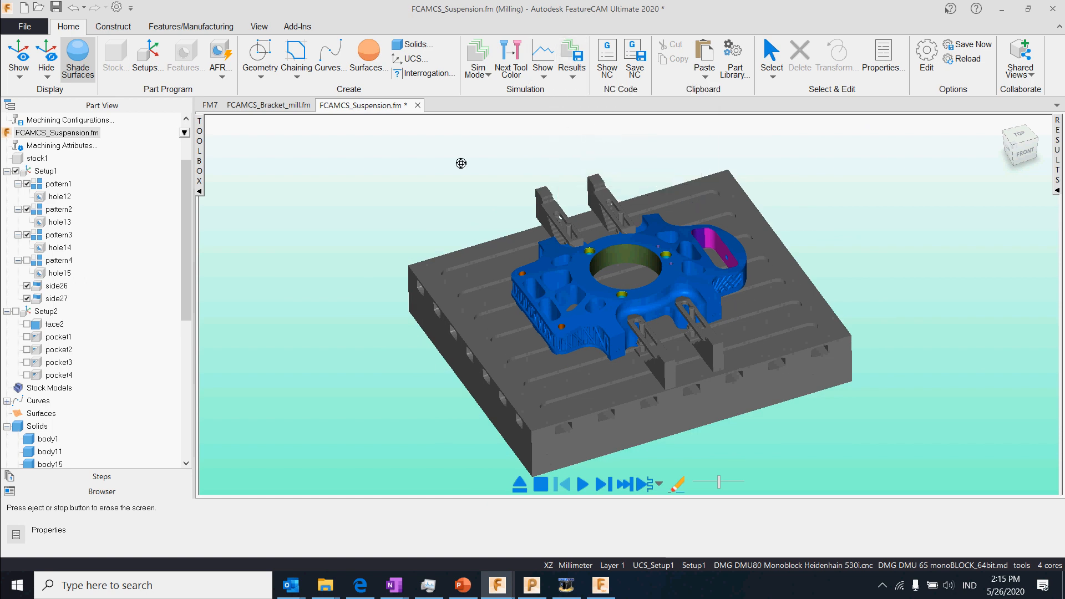
left_click(541, 484)
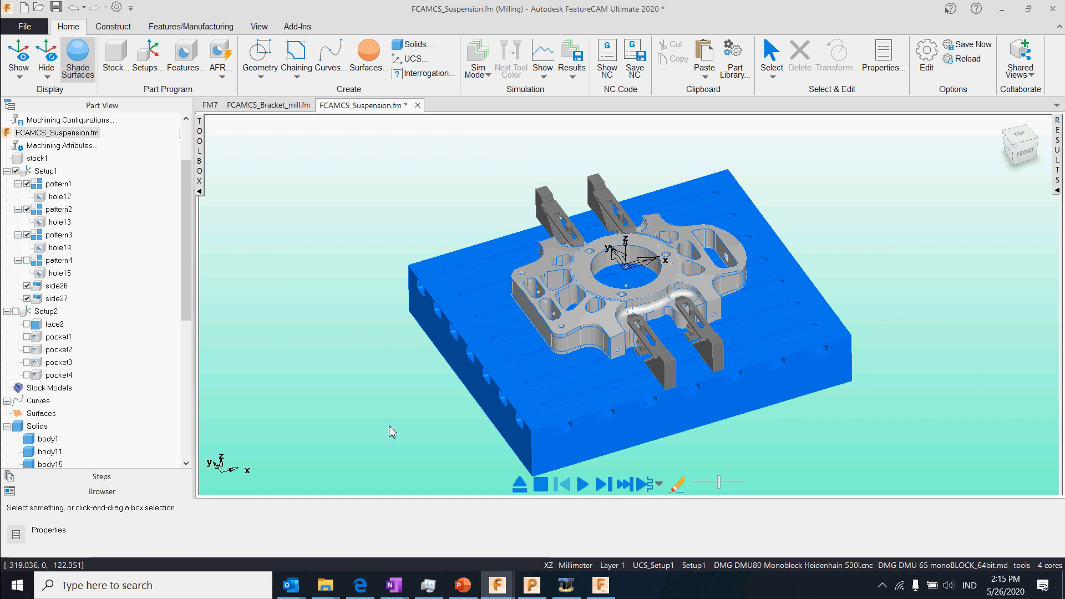
- Switch to Fusion 360 and open the FCAMCS_Suspension_SETUP 2 v3 design from the DEMO folder
left_click(601, 586)
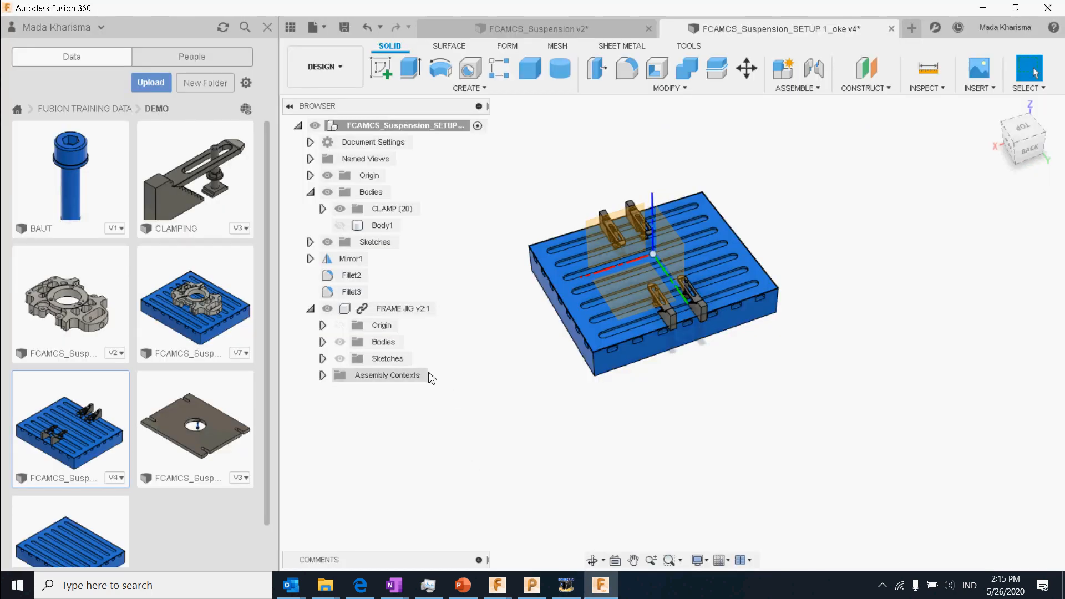
scroll(127, 411, "down", 1)
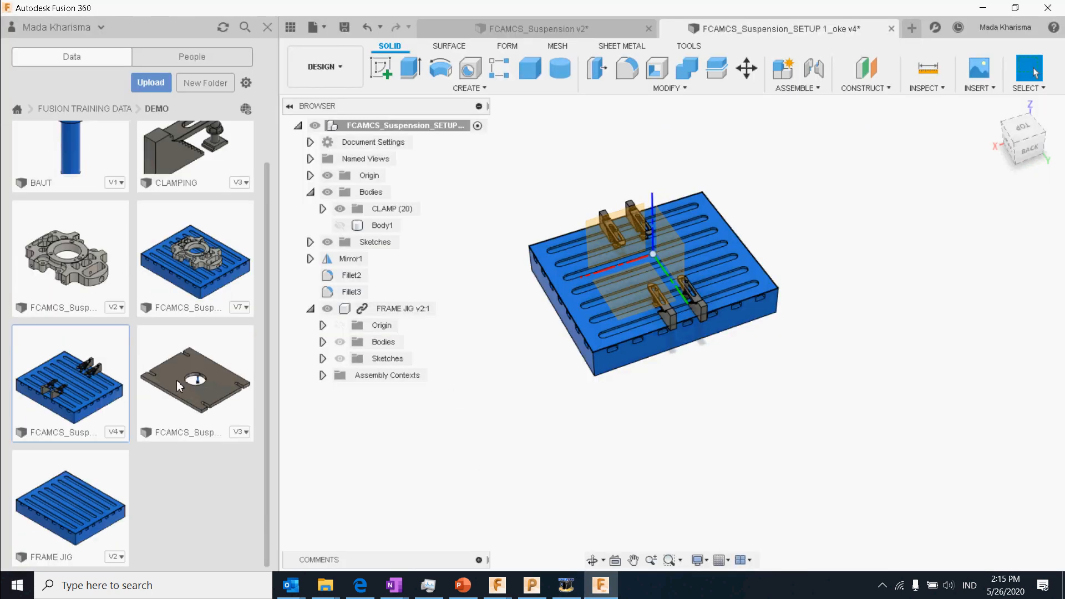
right_click(201, 380)
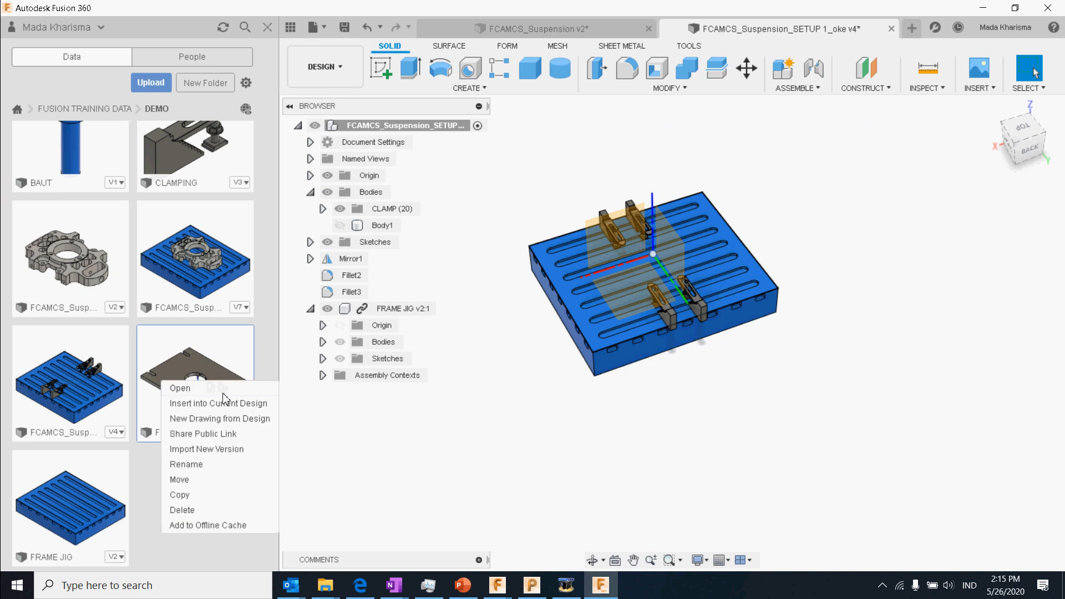
left_click(223, 390)
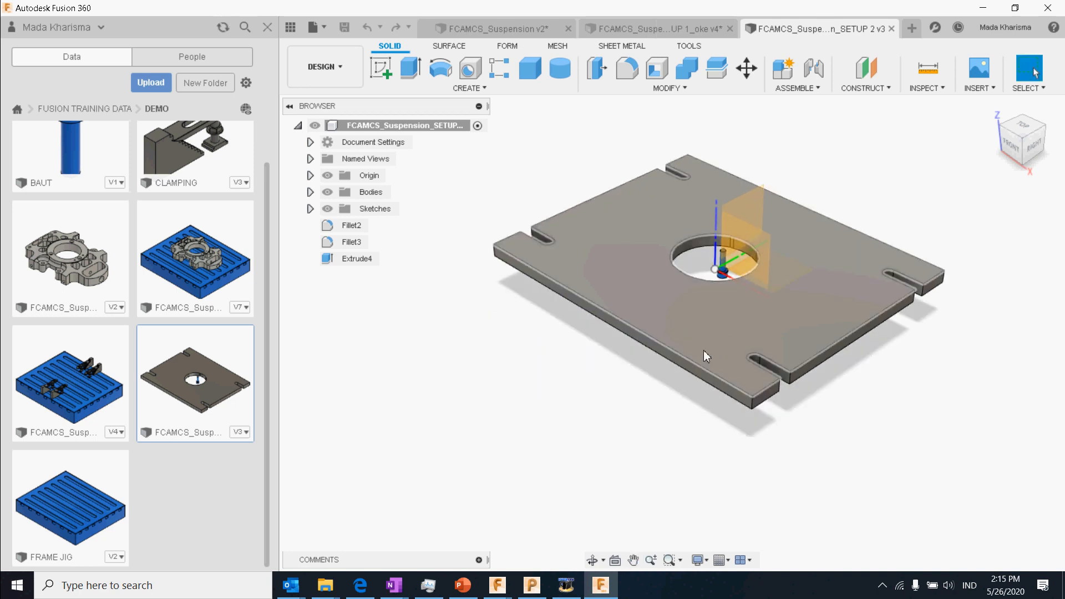
- Show the suspension part's Body1, hide the SETUP 2 body group, and orient the model to the bottom view
middle_click_drag(705, 355, 774, 335, "shift")
left_click(311, 192)
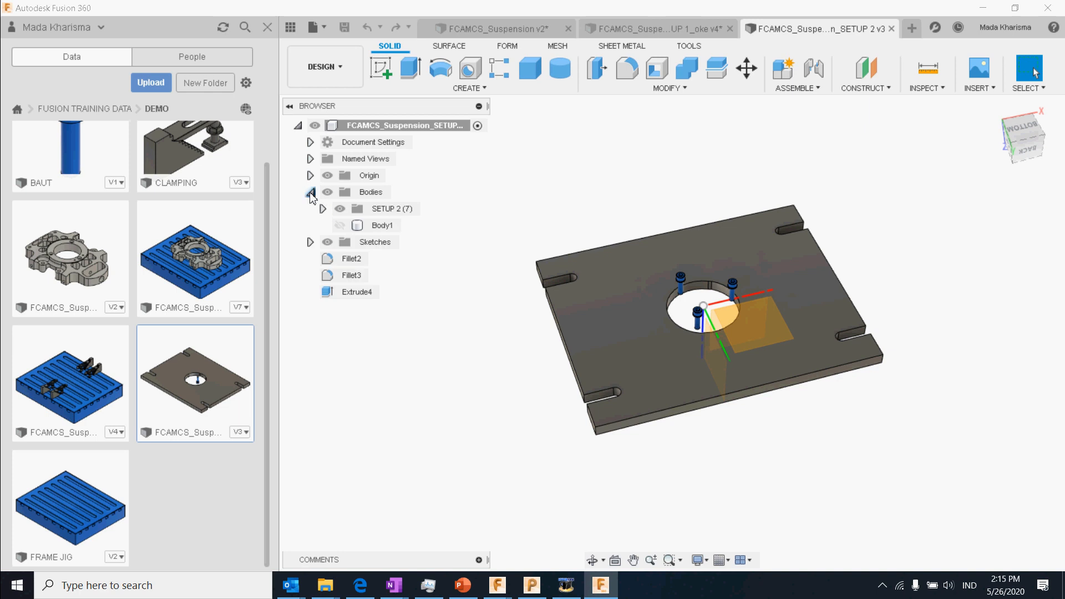
left_click(340, 225)
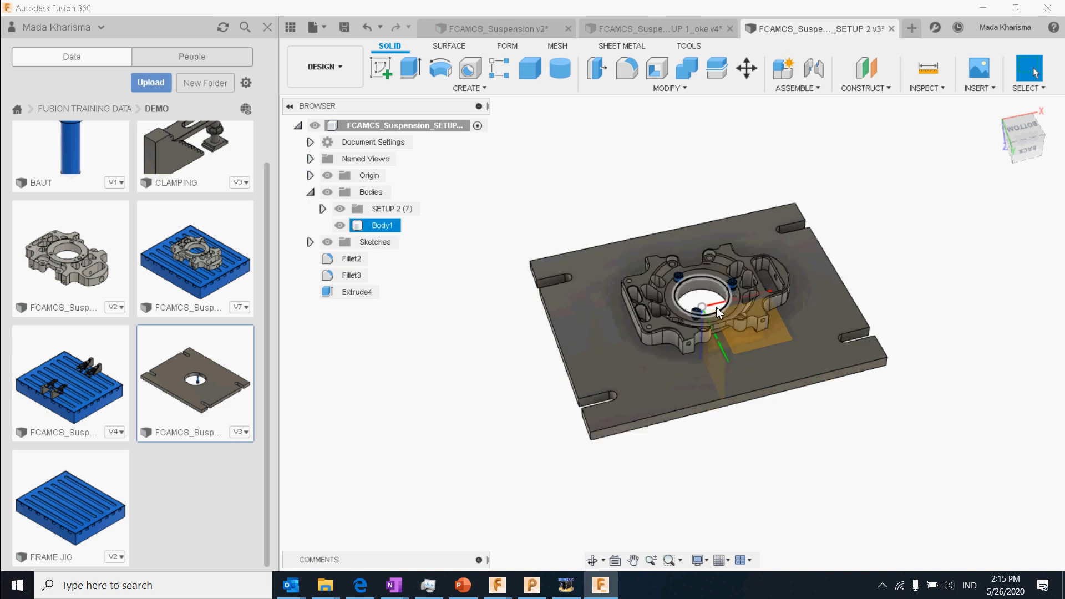
left_click(1023, 127)
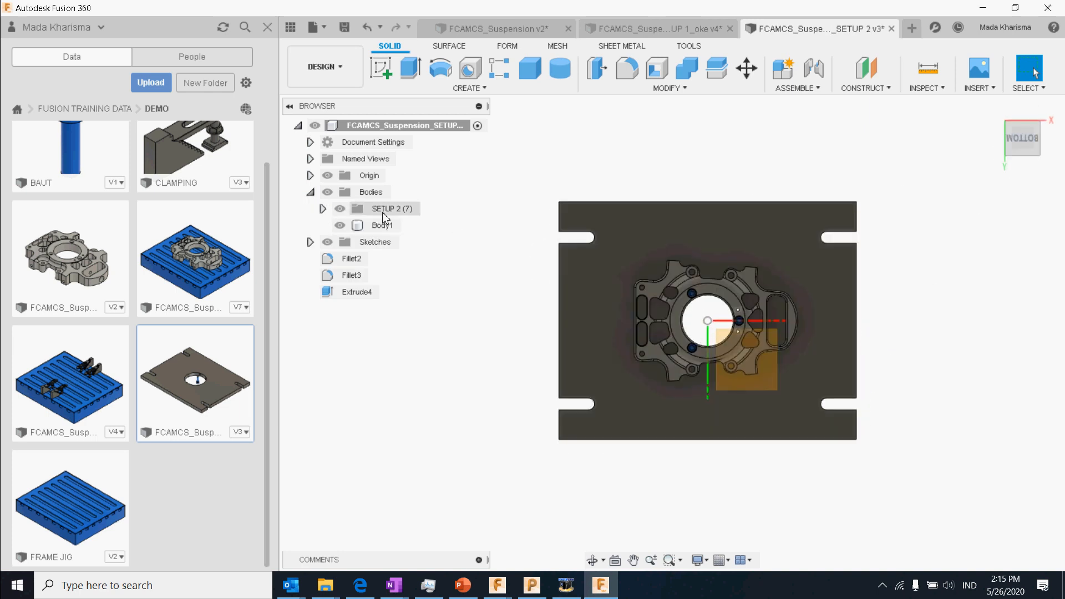
left_click(340, 209)
scroll(790, 347, "up", 3)
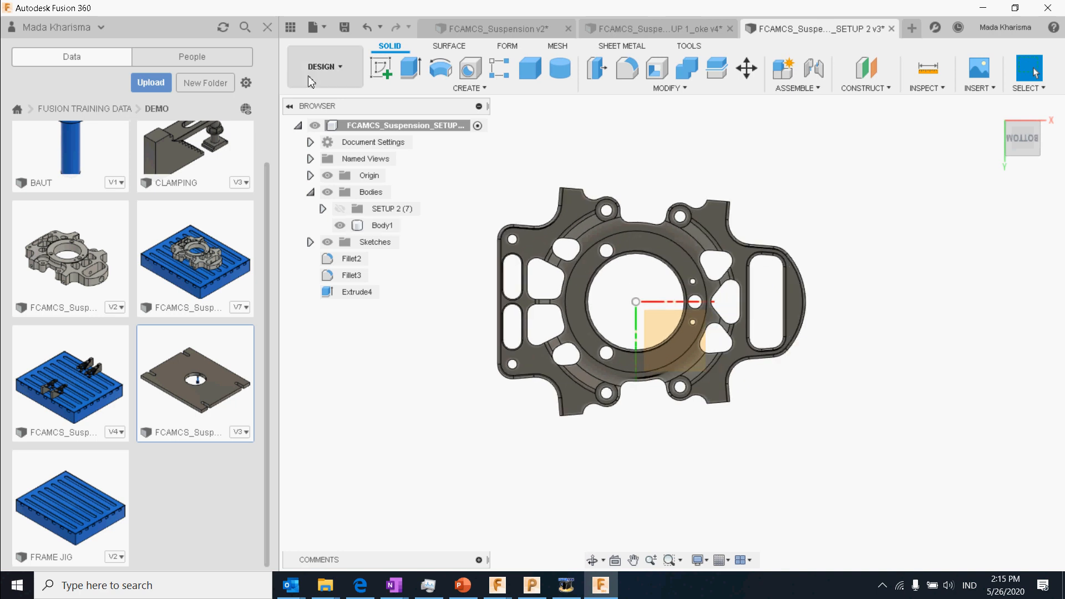
- Start a sketch parallel to the bottom view and draw a rectangle about 458 mm wide enclosing the suspension part
left_click(290, 27)
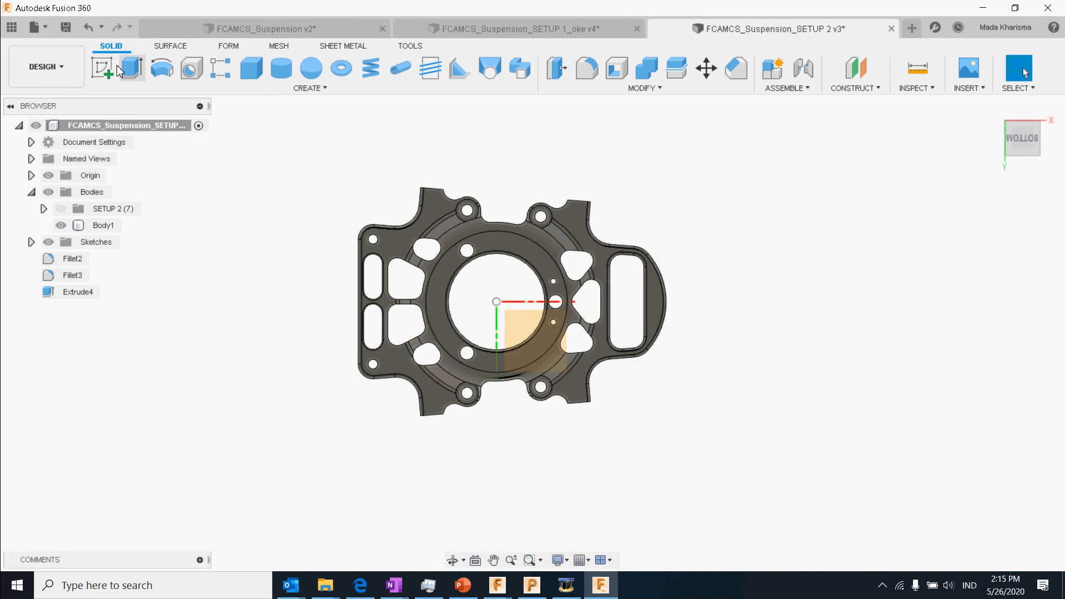
left_click(103, 67)
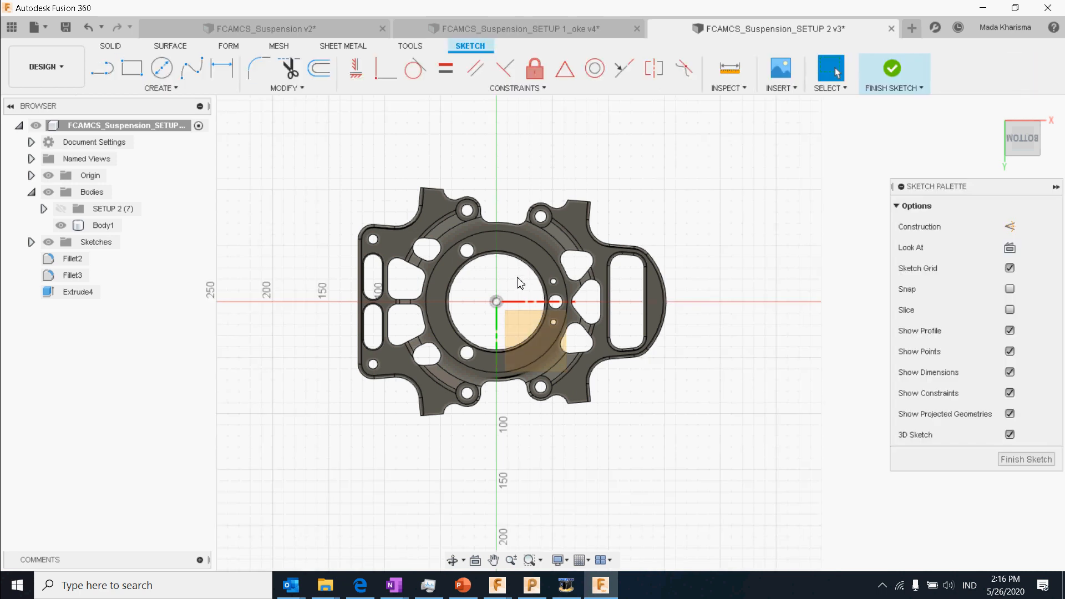
left_click(132, 73)
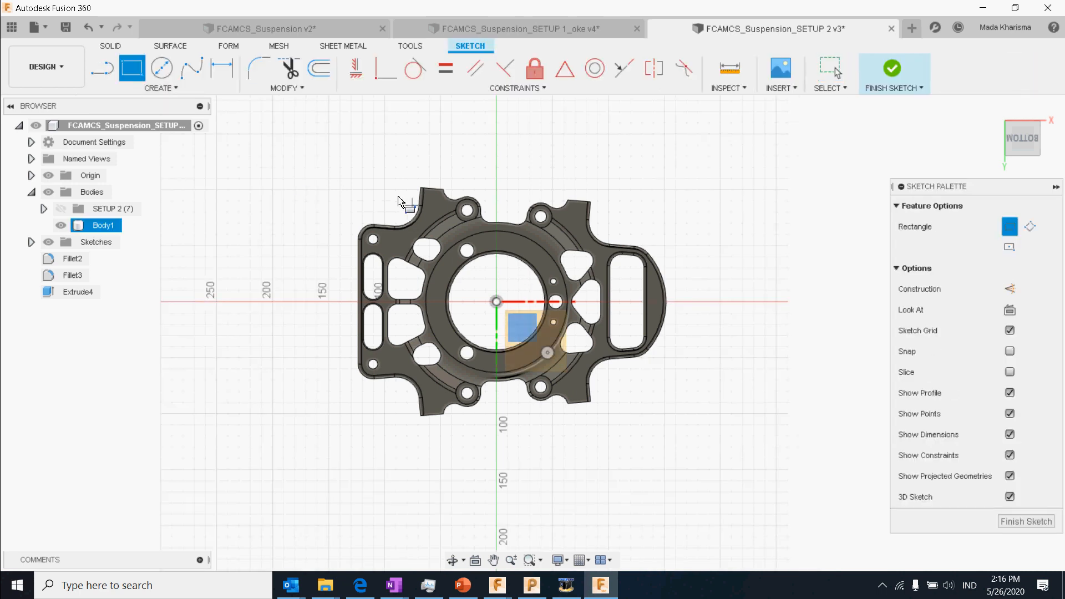
left_click(248, 131)
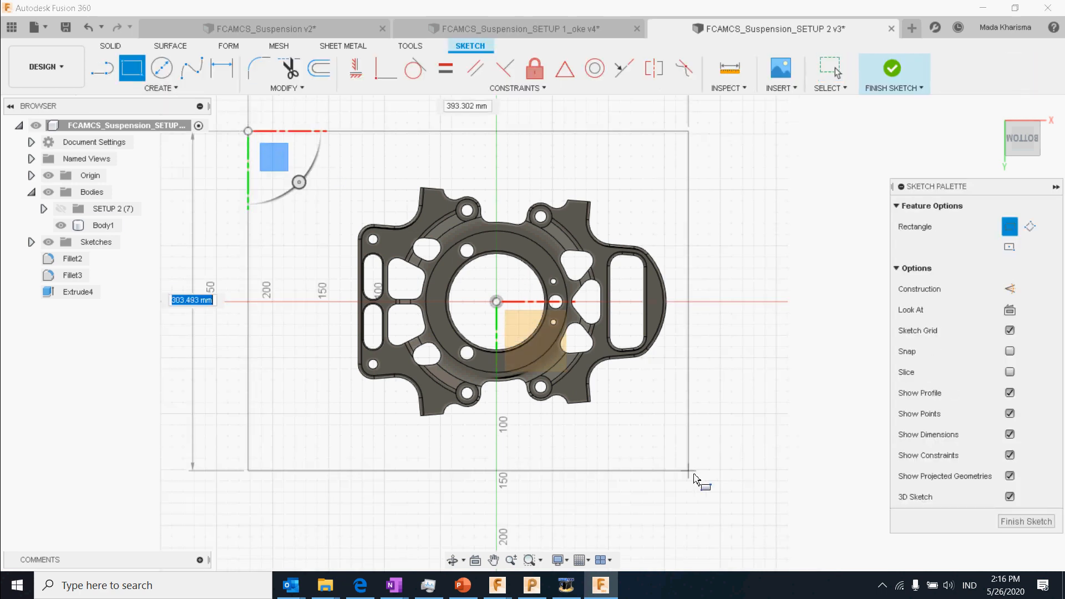
left_click(761, 487)
- Dimension the plate rectangle around the suspension part to 500 mm wide and 400 mm high
left_click(222, 68)
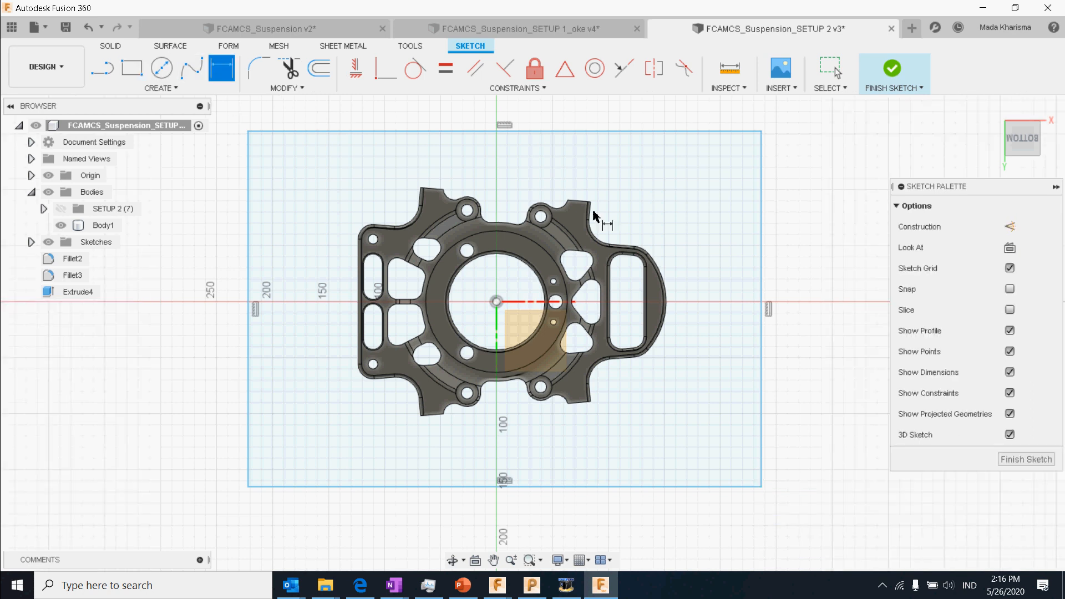
left_click(421, 132)
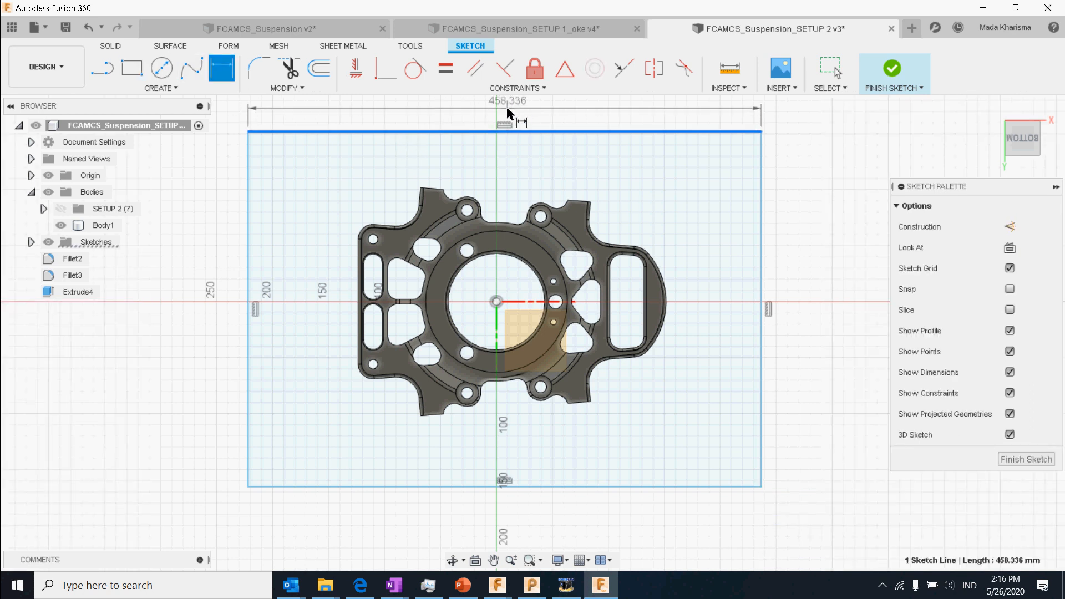
left_click(509, 108)
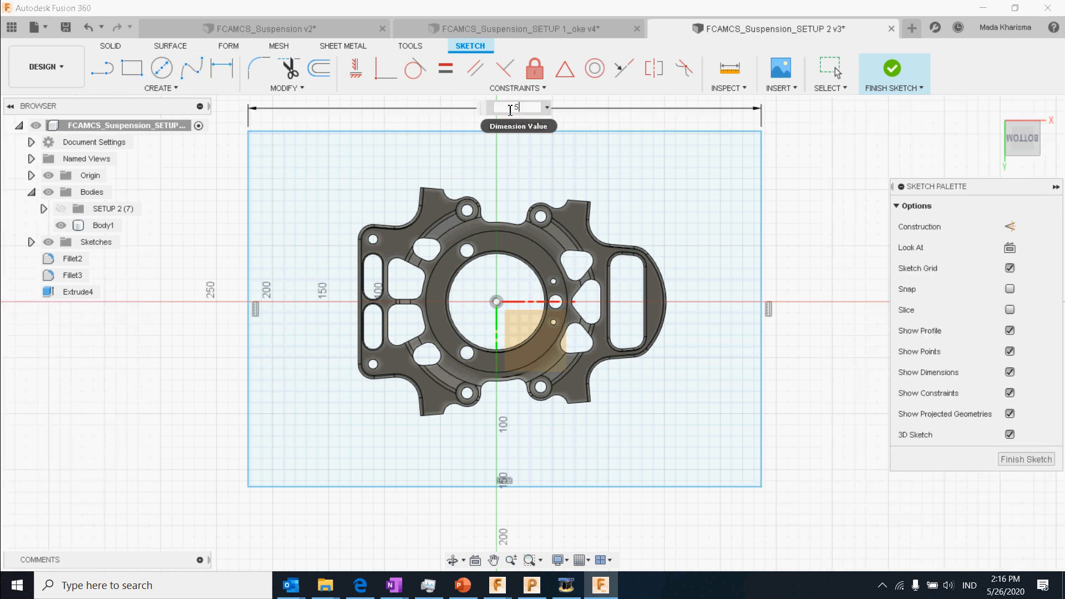
type("500")
key("Return")
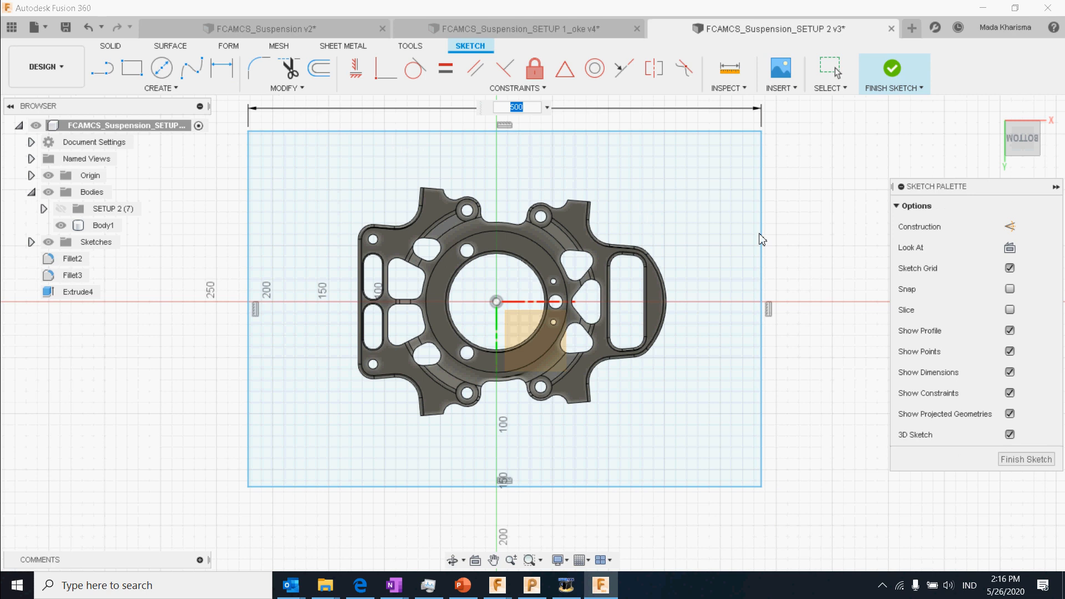
key("Return")
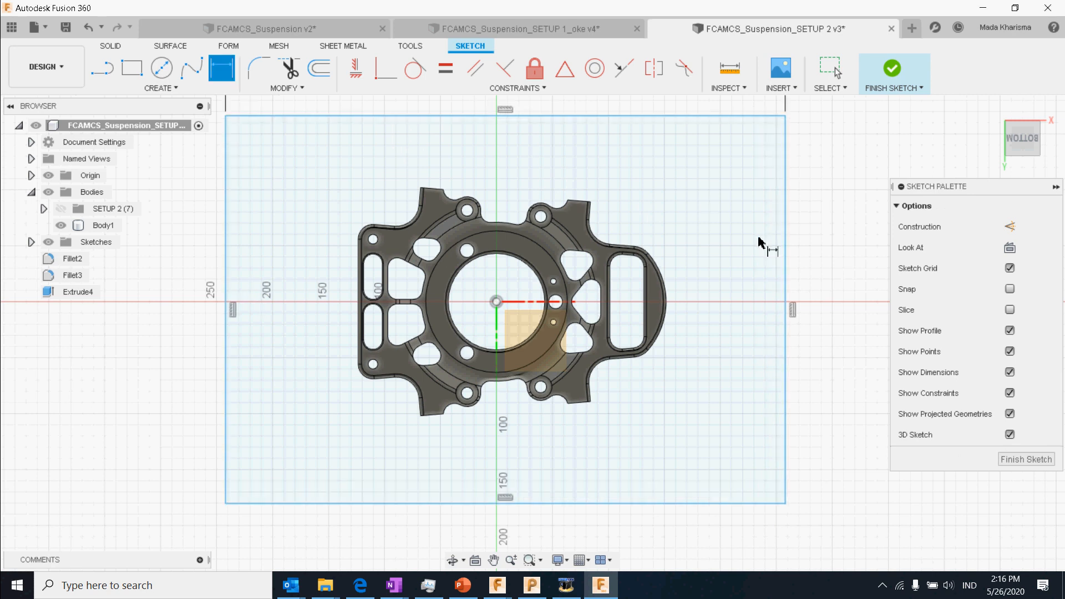
left_click(786, 257)
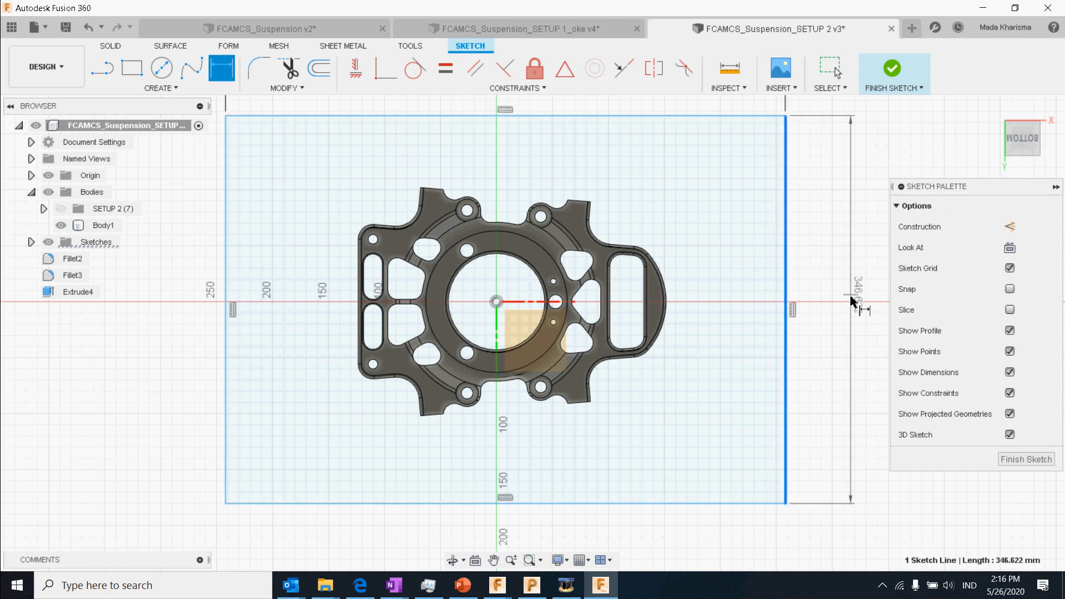
left_click(853, 317)
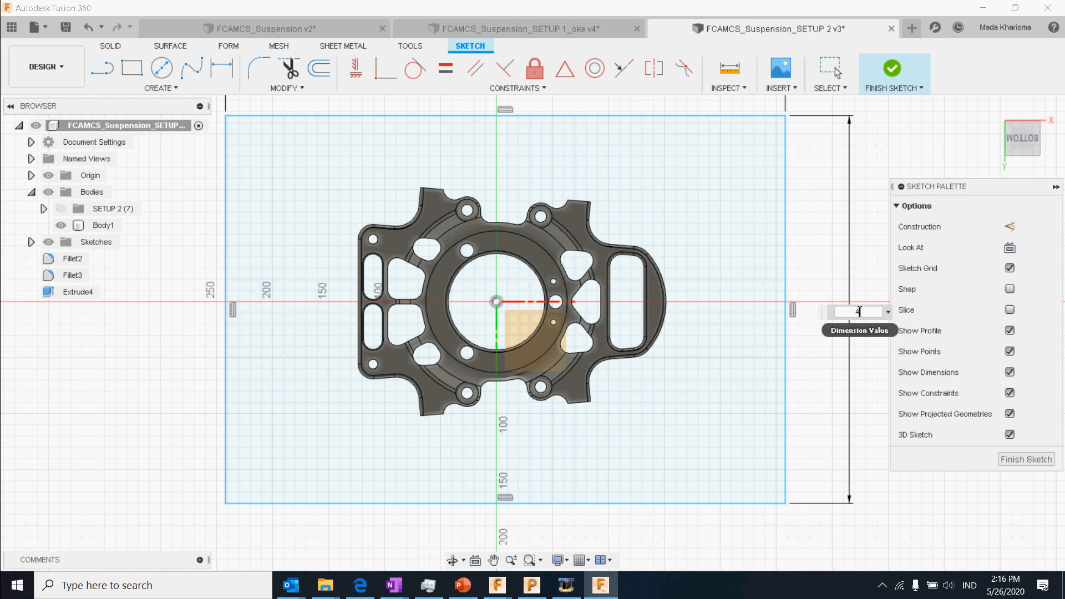
type("400")
key("Return")
- Centre the rectangle on the sketch origin by dimensioning the origin 250 mm from the right edge and 200 mm from the upper edge
scroll(641, 317, "up", 2)
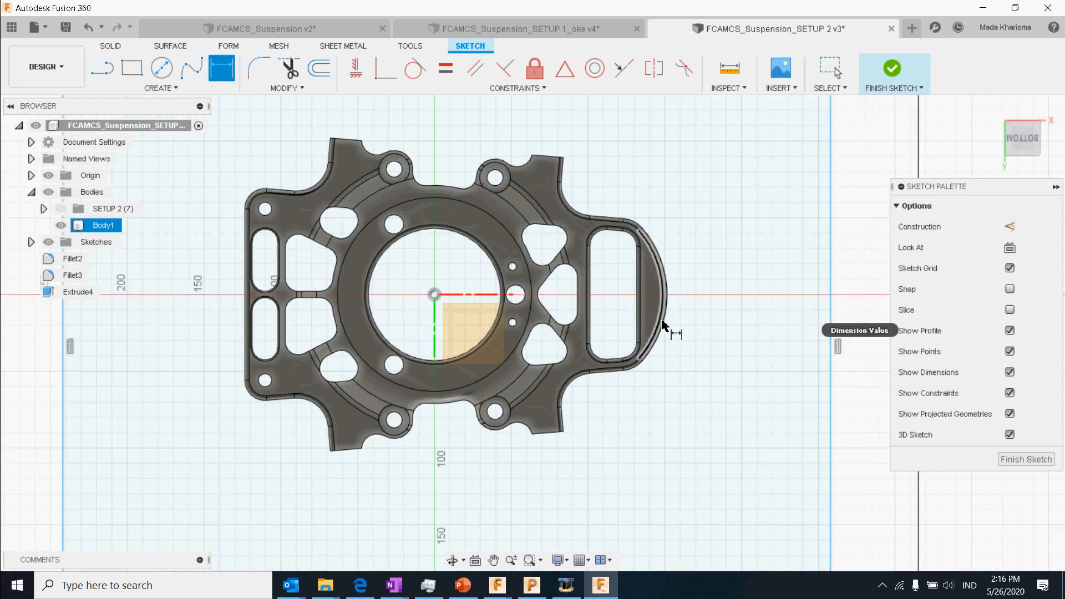
scroll(637, 288, "down", 4)
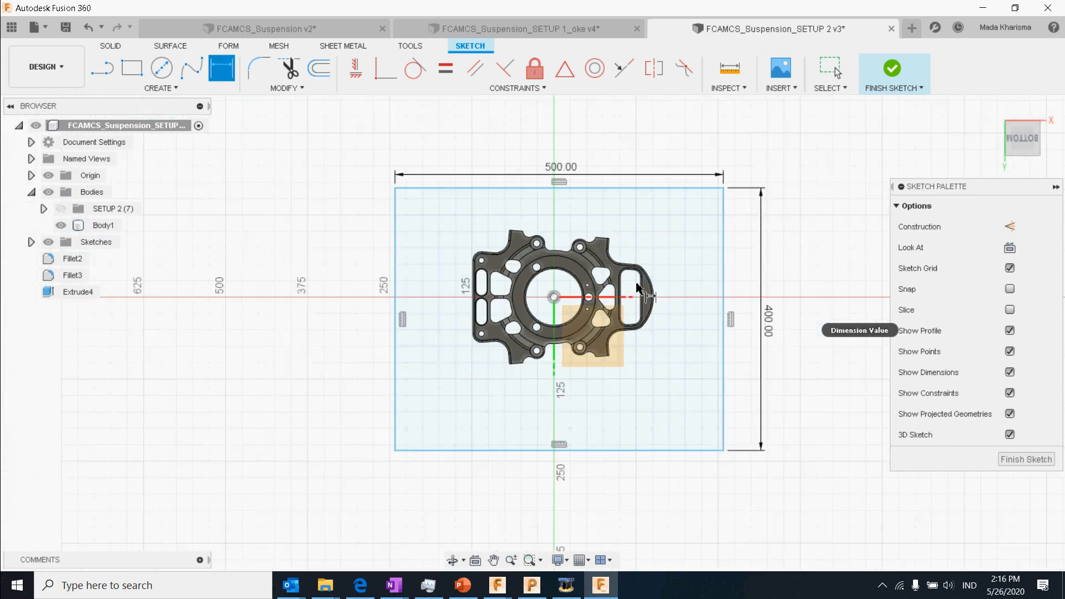
left_click(223, 71)
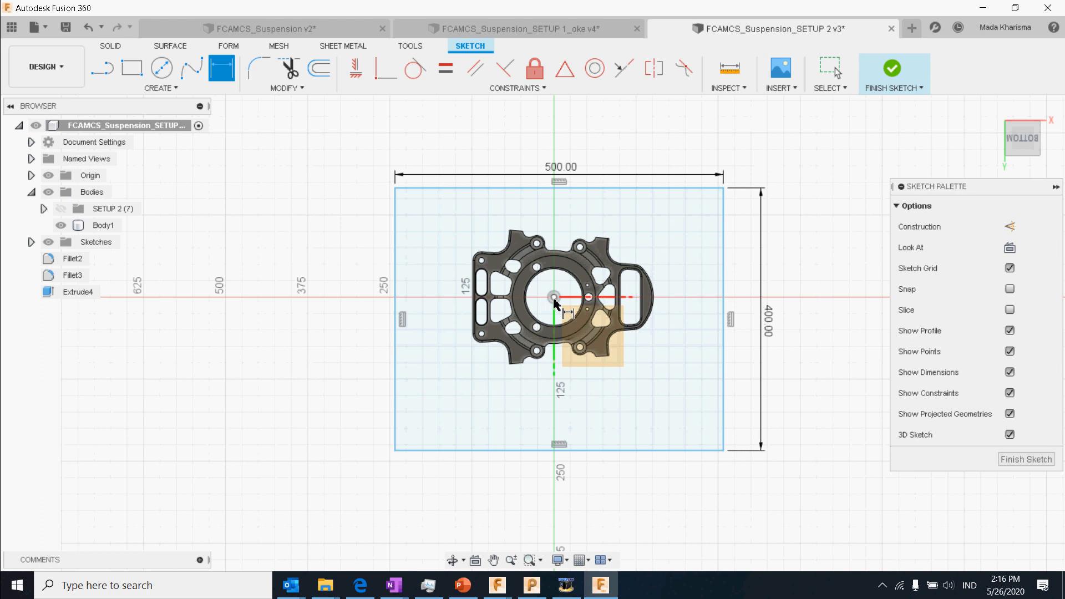
left_click(724, 307)
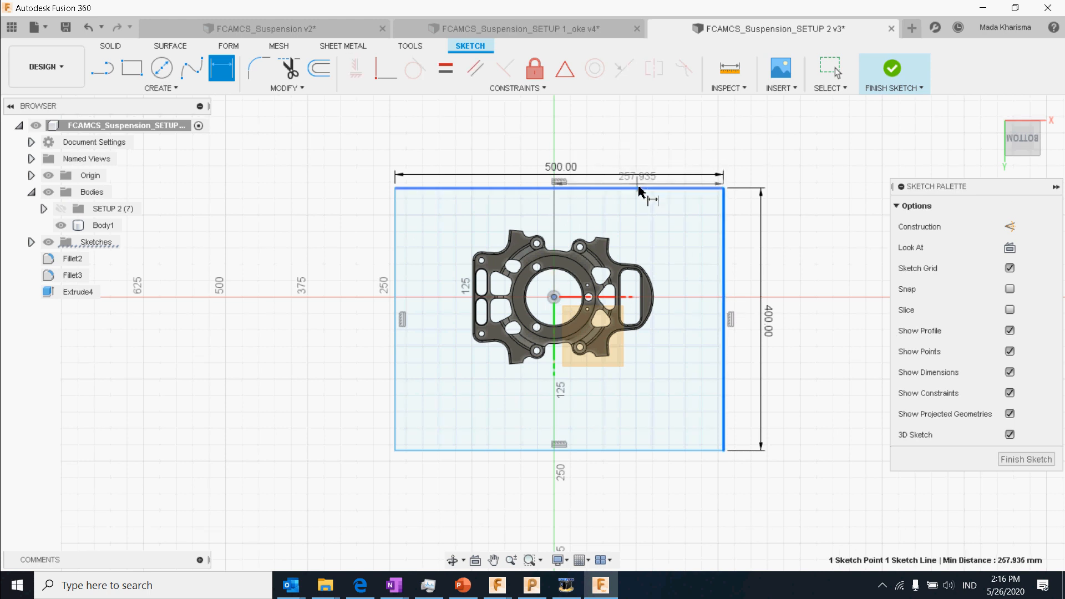
left_click(639, 207)
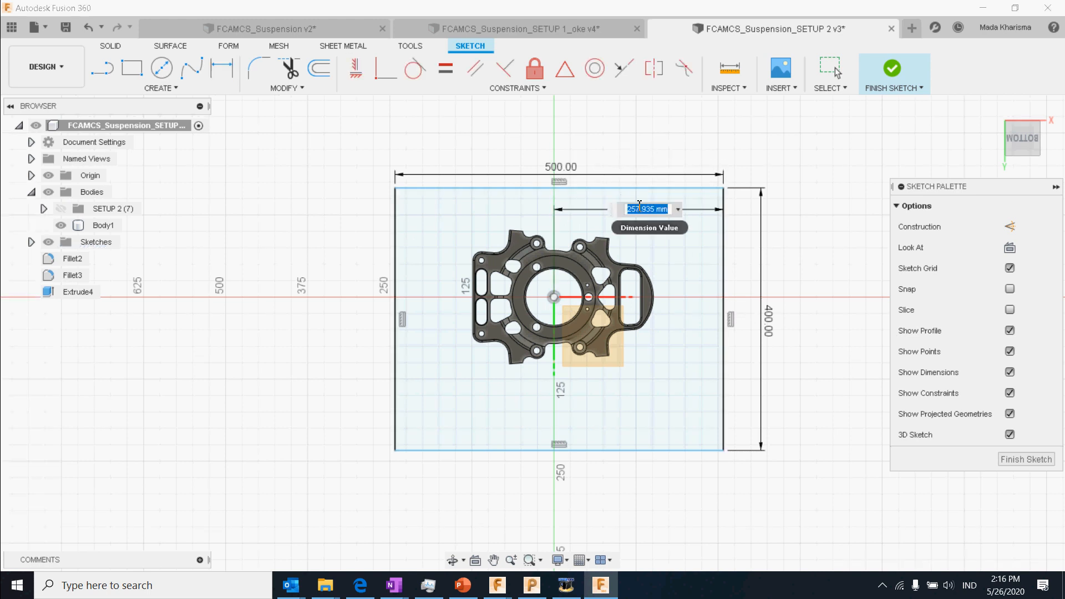
type("250")
key("Return")
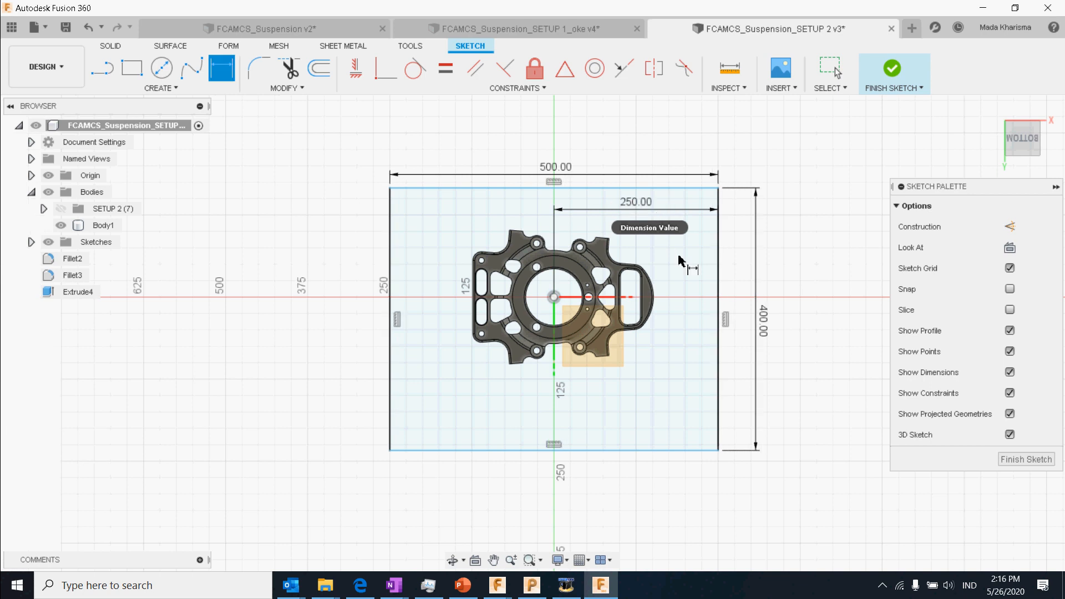
left_click(718, 190)
left_click(738, 251)
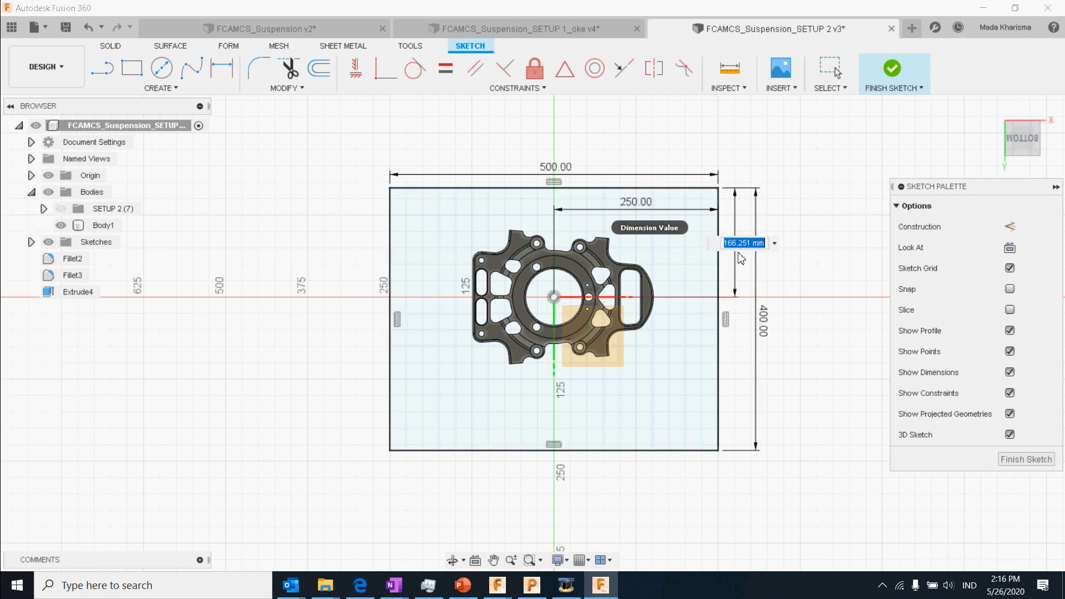
key("Return")
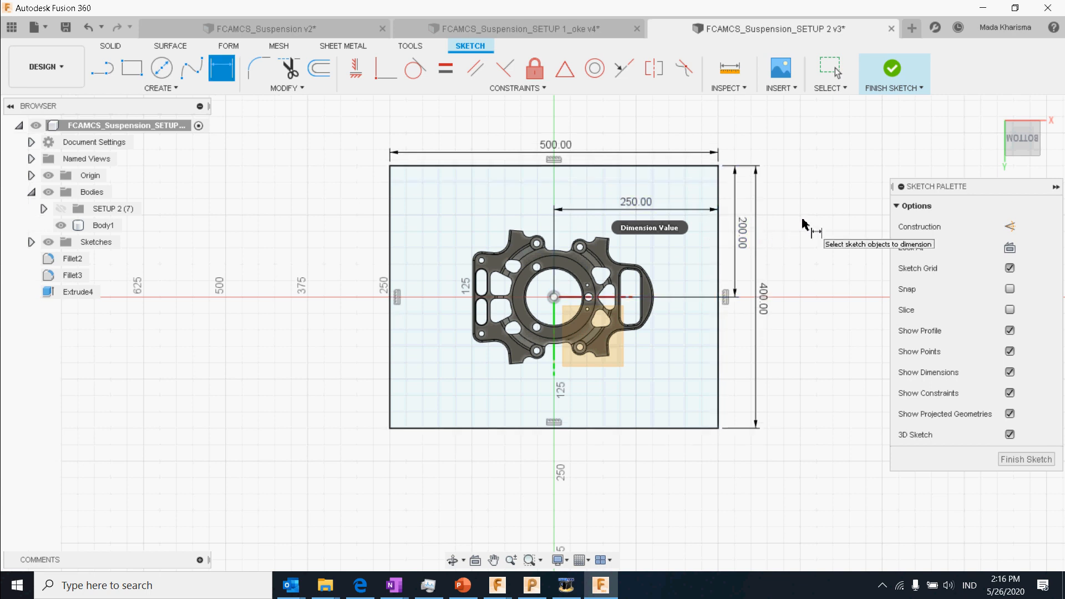
- Sketch a round-ended open slot about 25 mm wide, with straight sides about 68 mm long, on the plate's right edge near the lower corner
scroll(696, 383, "up", 3)
scroll(693, 392, "up", 3)
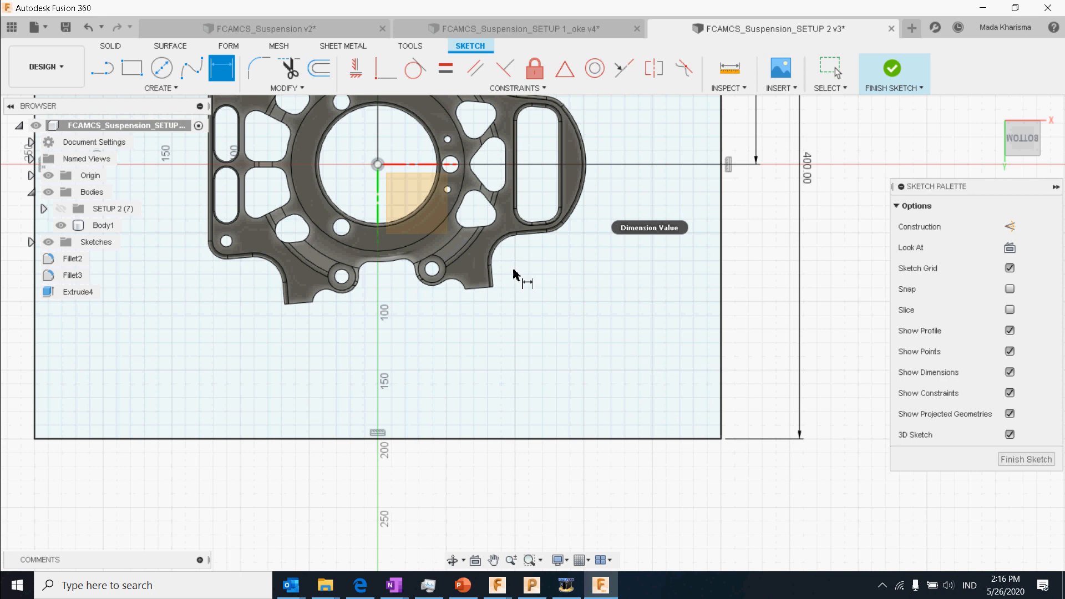
mouse_move(640, 338)
middle_mouse_down("shift")
mouse_move(671, 276)
mouse_move(680, 287)
mouse_move(660, 298)
middle_mouse_up("shift")
middle_click_drag(684, 254, 749, 358)
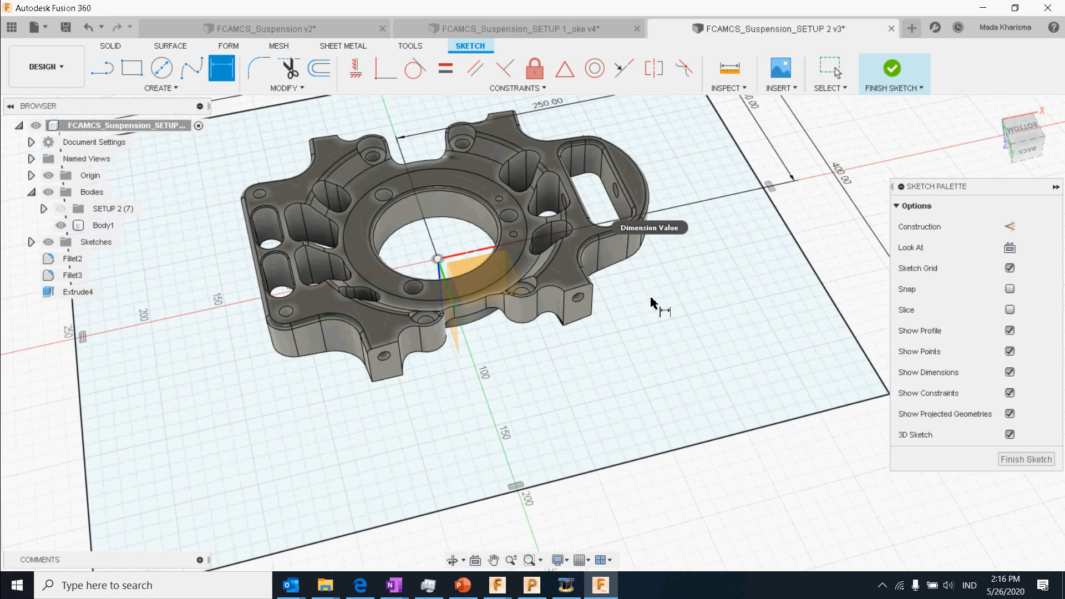
left_click(1027, 138)
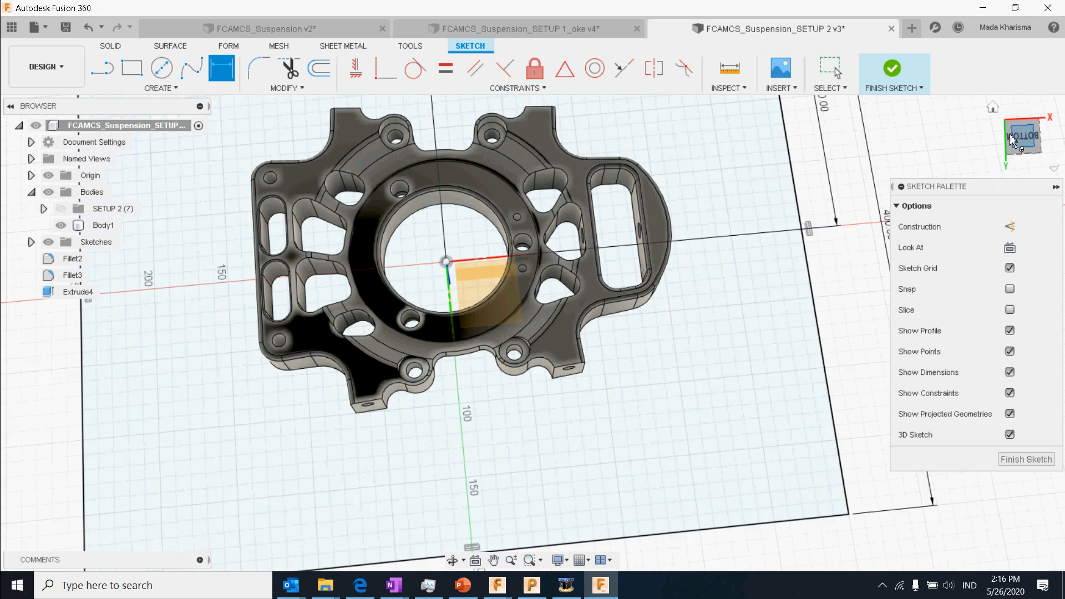
middle_click_drag(618, 373, 648, 360)
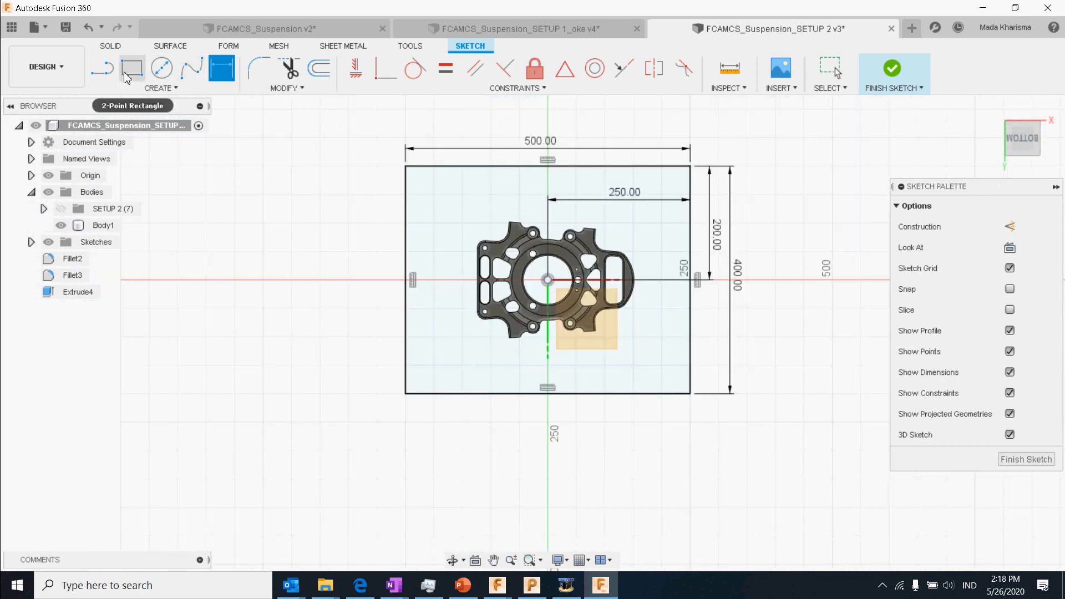
left_click(104, 68)
scroll(682, 365, "up", 5)
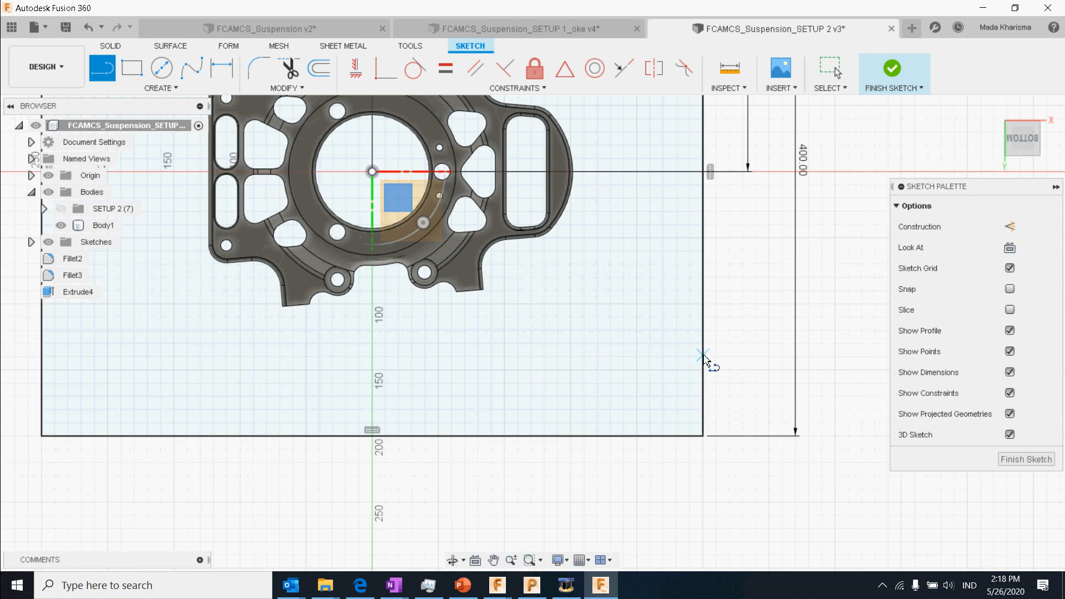
mouse_move(703, 357)
left_mouse_down()
mouse_move(715, 363)
mouse_move(615, 359)
left_mouse_up()
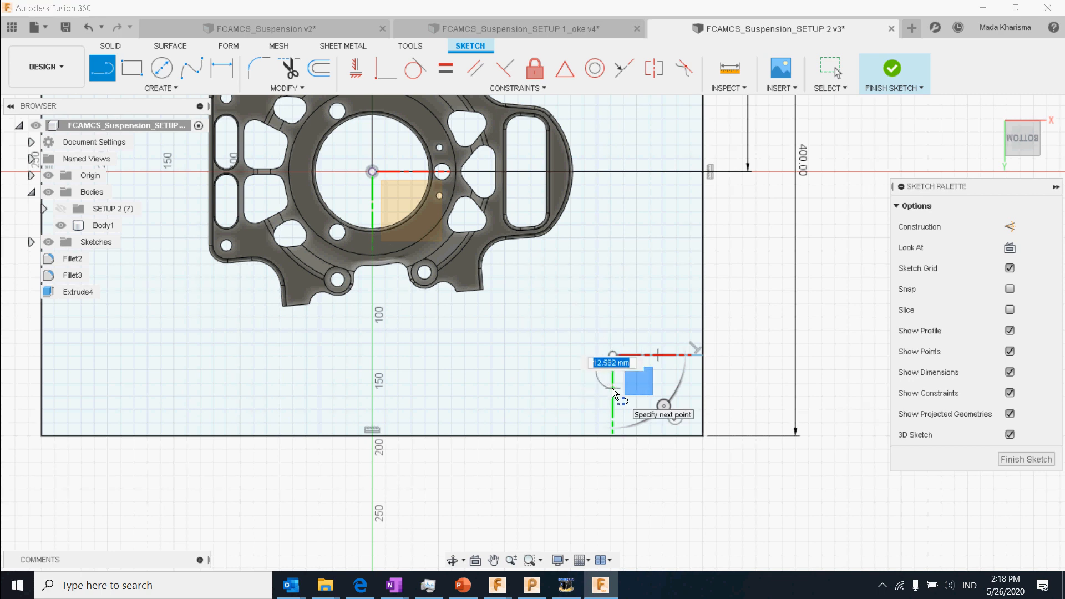
left_click(614, 390)
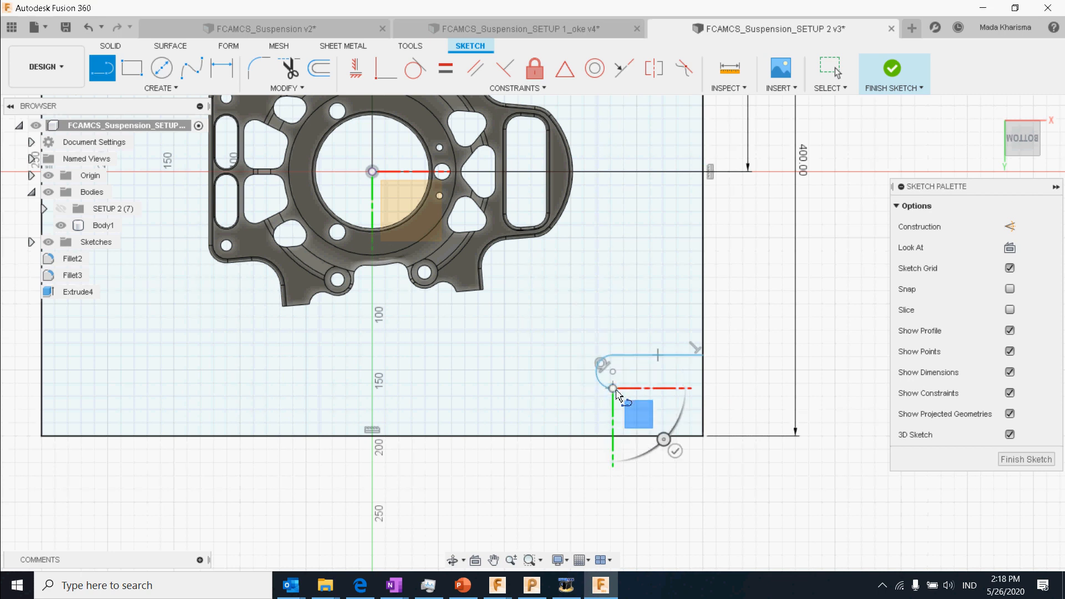
left_click(703, 390)
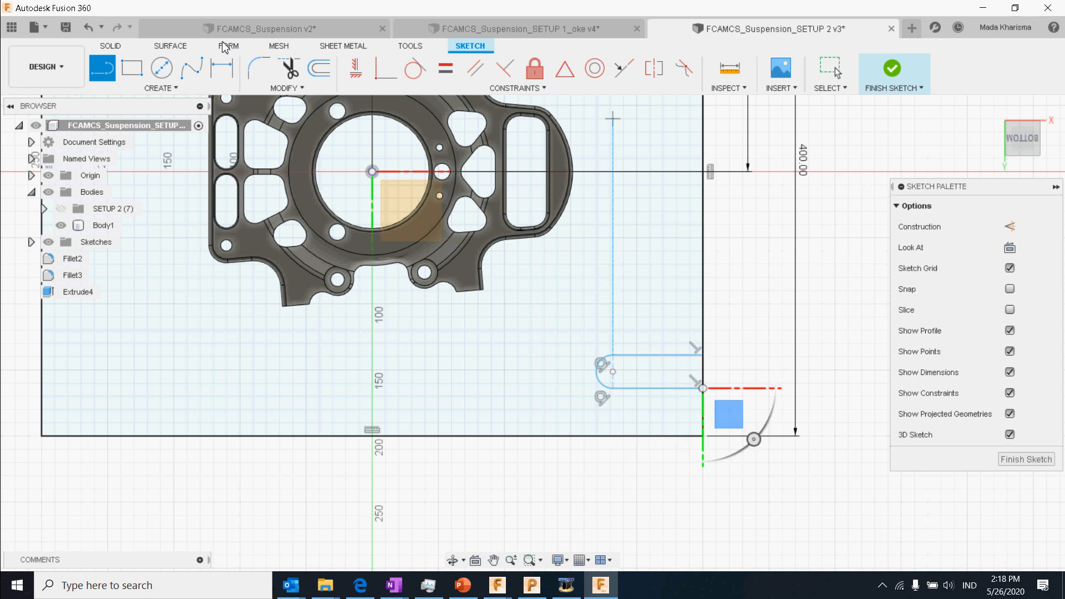
- Dimension the open slot's width between its two parallel lines to 20 mm
left_click(221, 67)
left_click(665, 355)
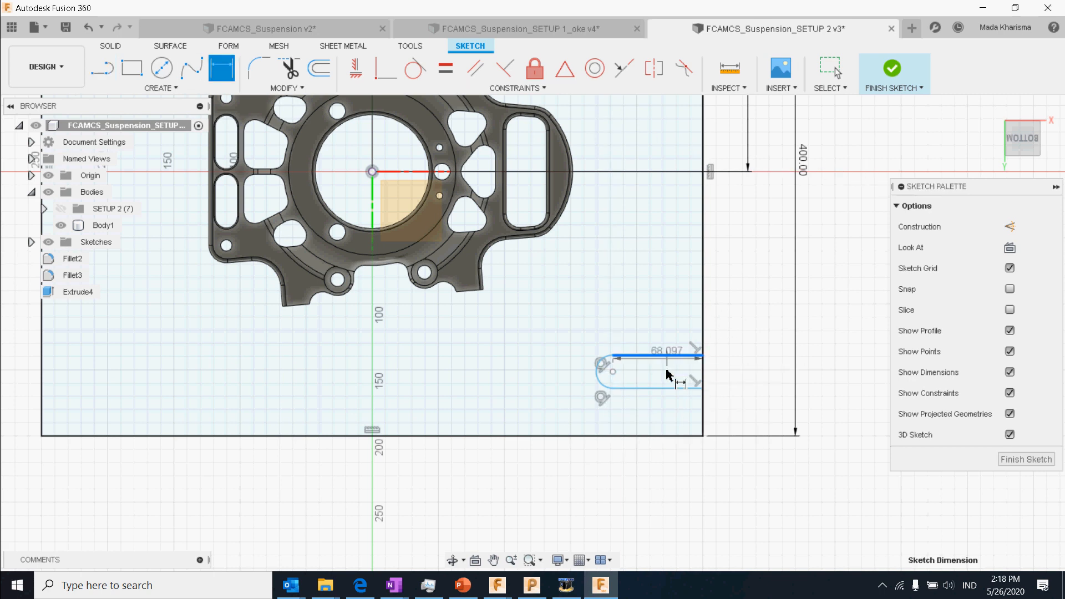
left_click(673, 388)
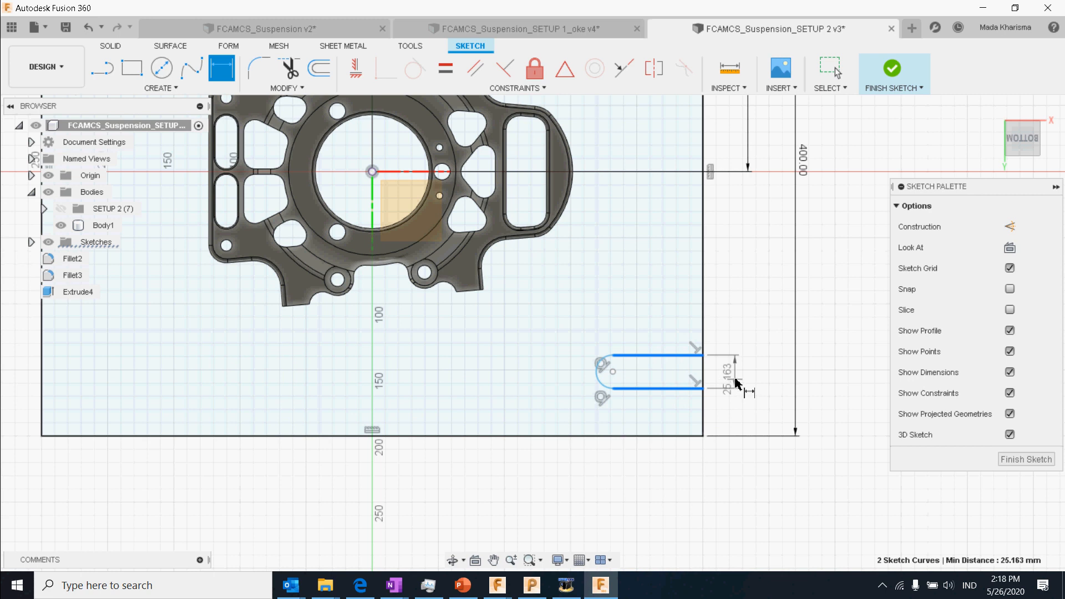
left_click(741, 383)
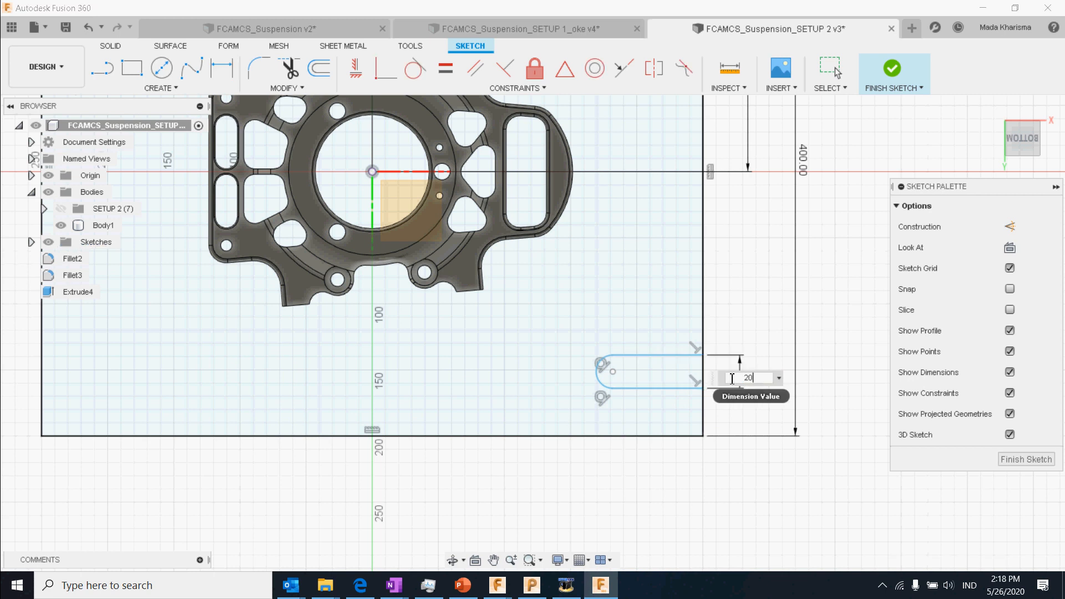
type("20")
key("Return")
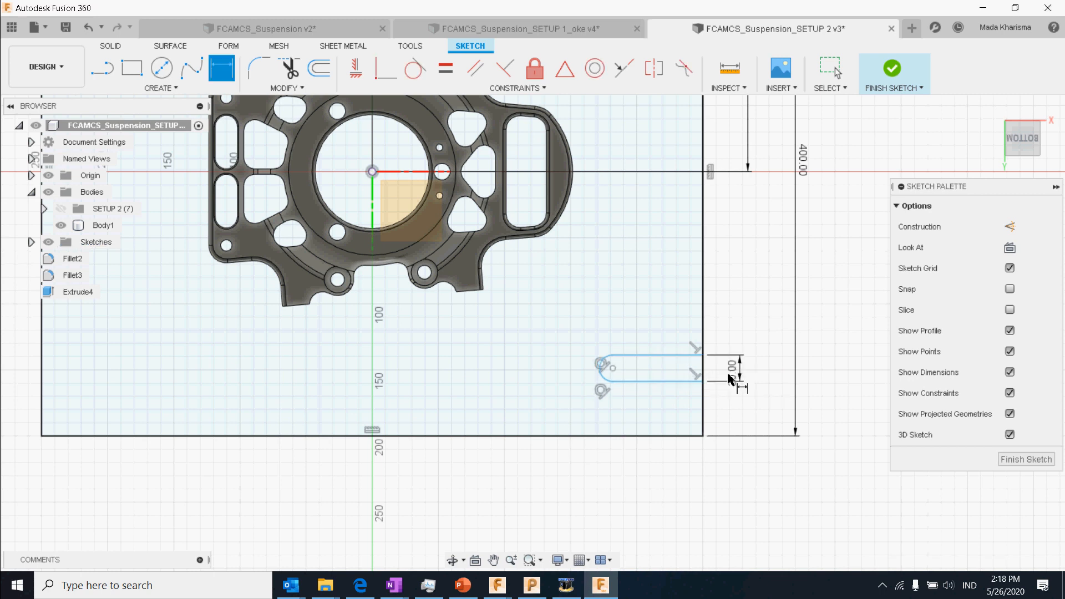
- Dimension the slot's arc centre 40 mm from the plate's right edge
left_click(614, 369)
left_click(702, 368)
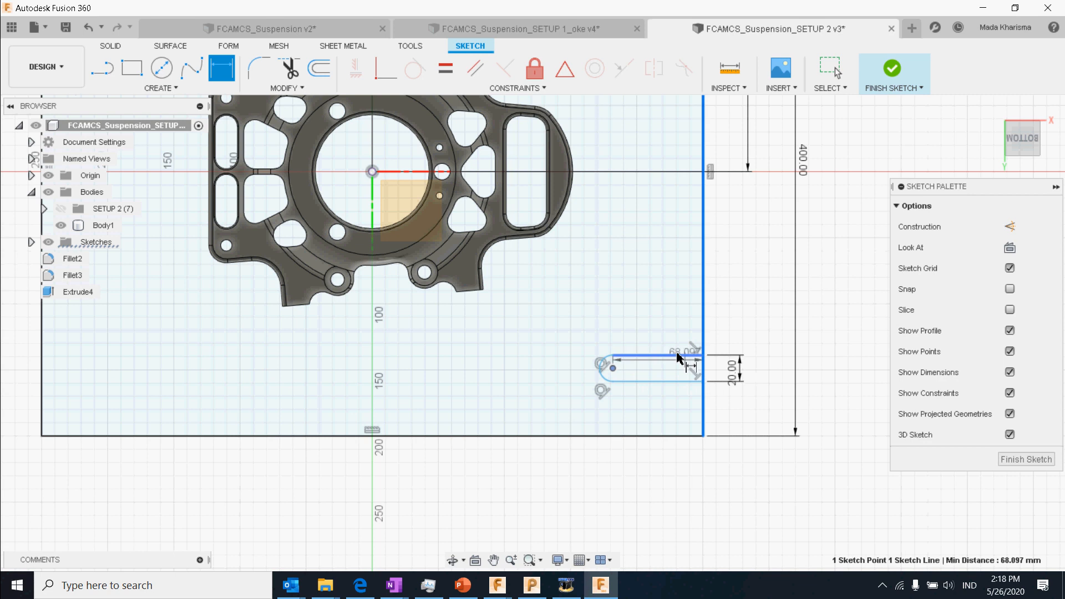
left_click(662, 341)
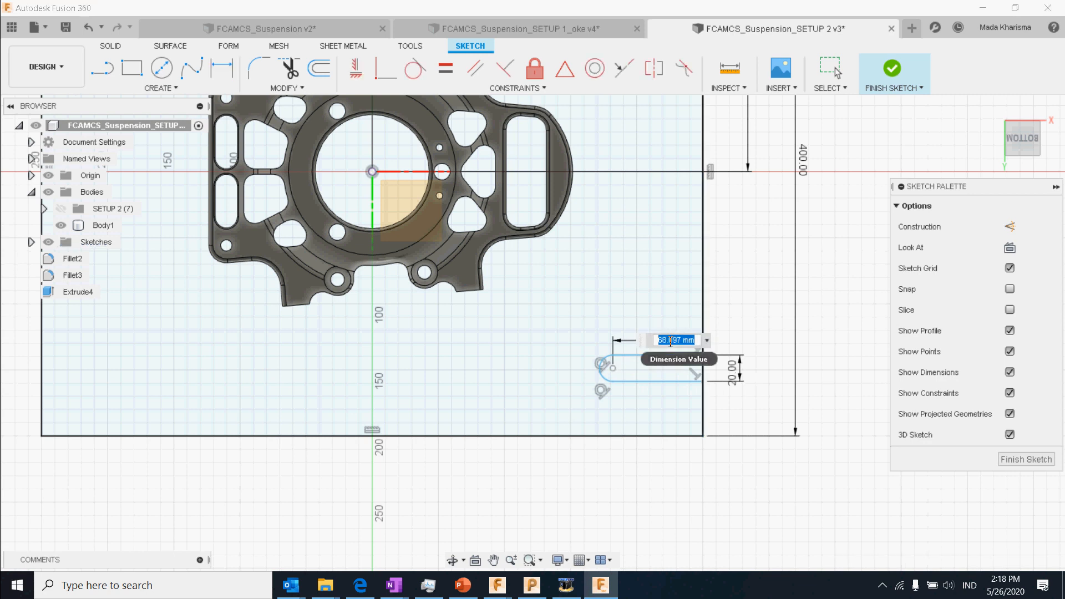
key("Return")
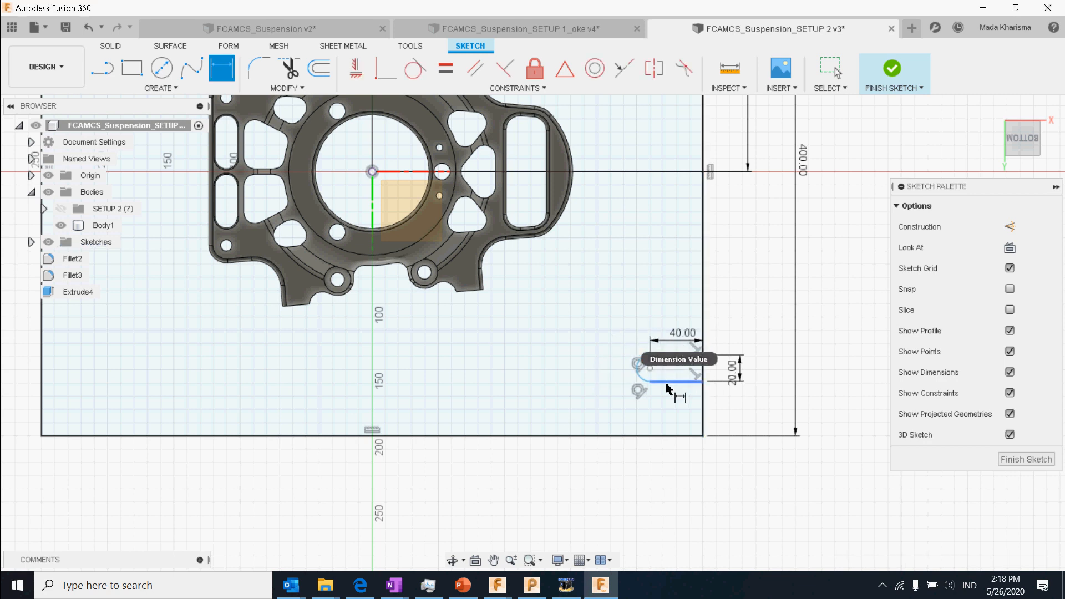
- Mirror the open slot across the vertical sketch axis onto the plate's left edge
scroll(667, 388, "up", 4)
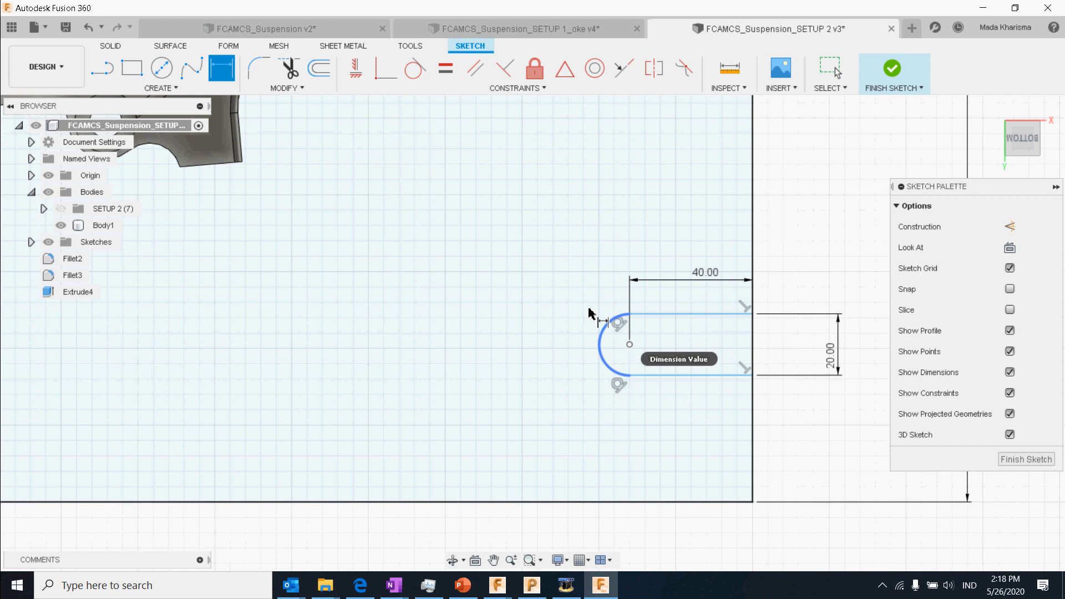
scroll(590, 310, "down", 3)
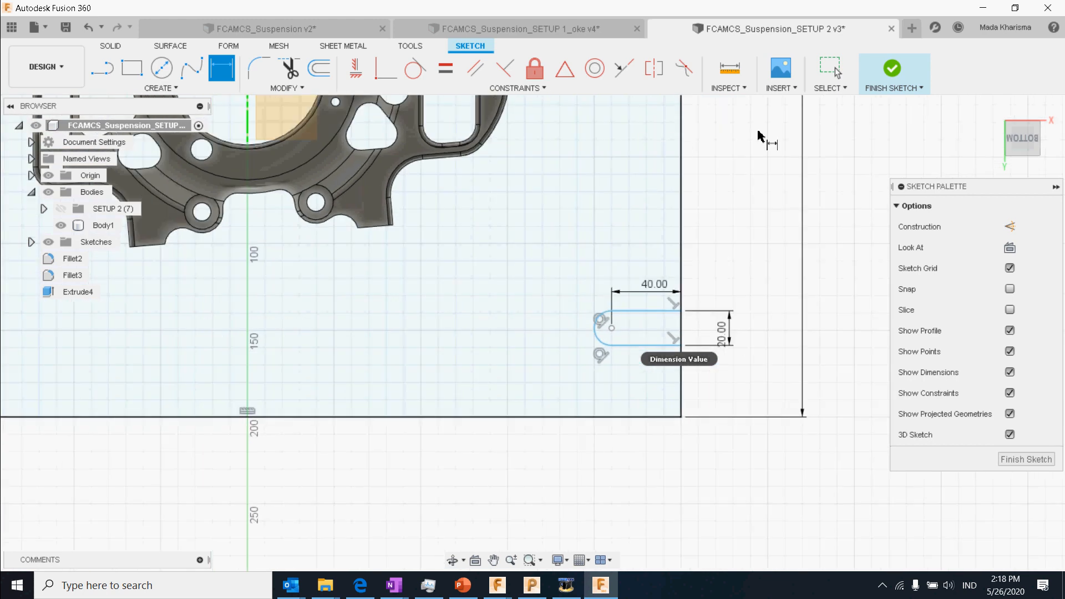
key("Escape")
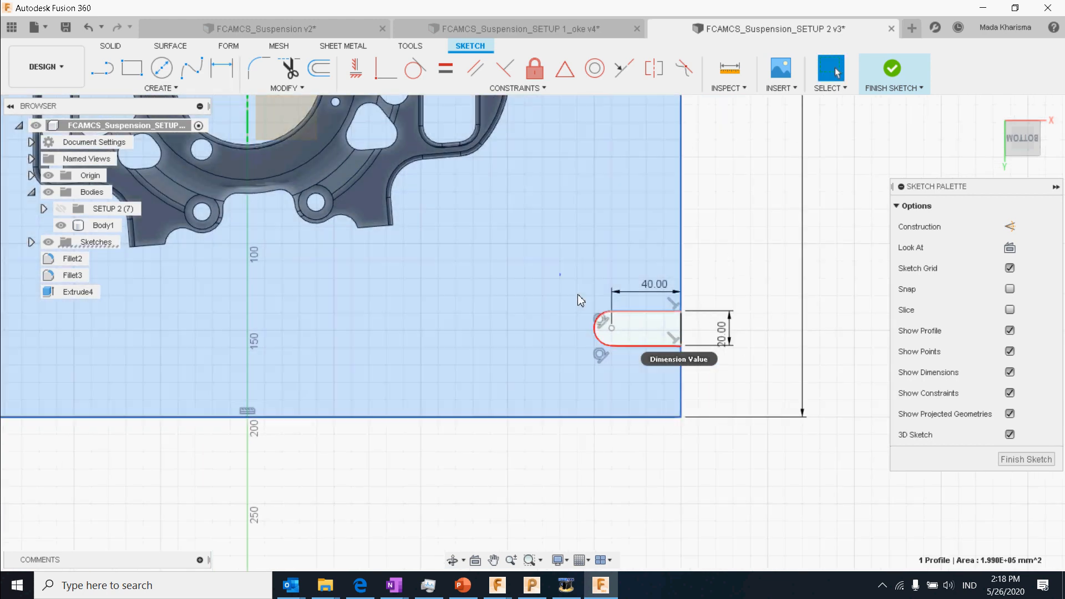
left_click_drag(559, 273, 731, 327)
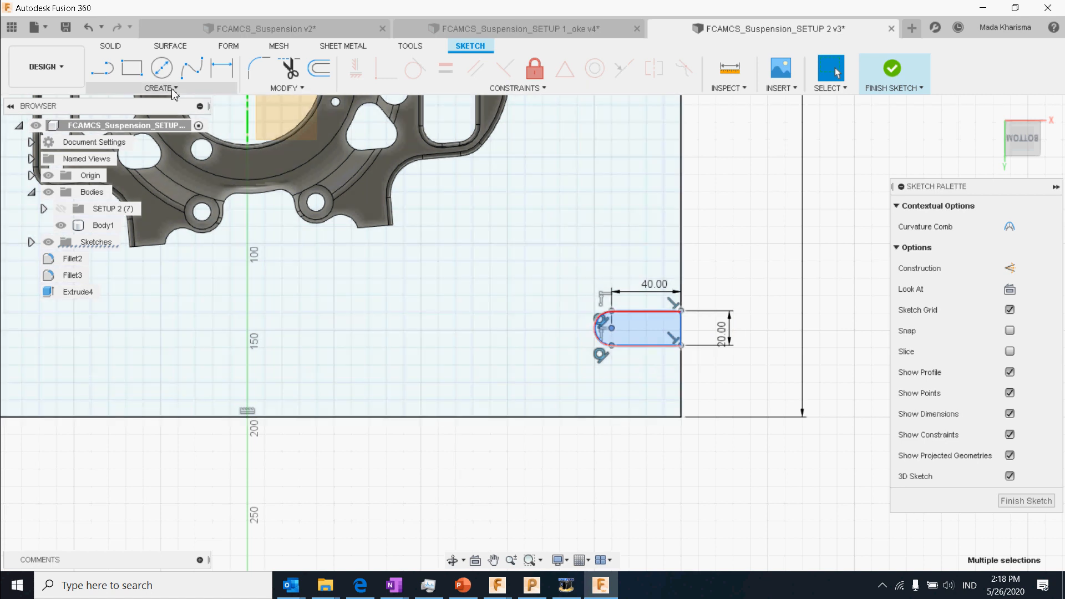
left_click(173, 90)
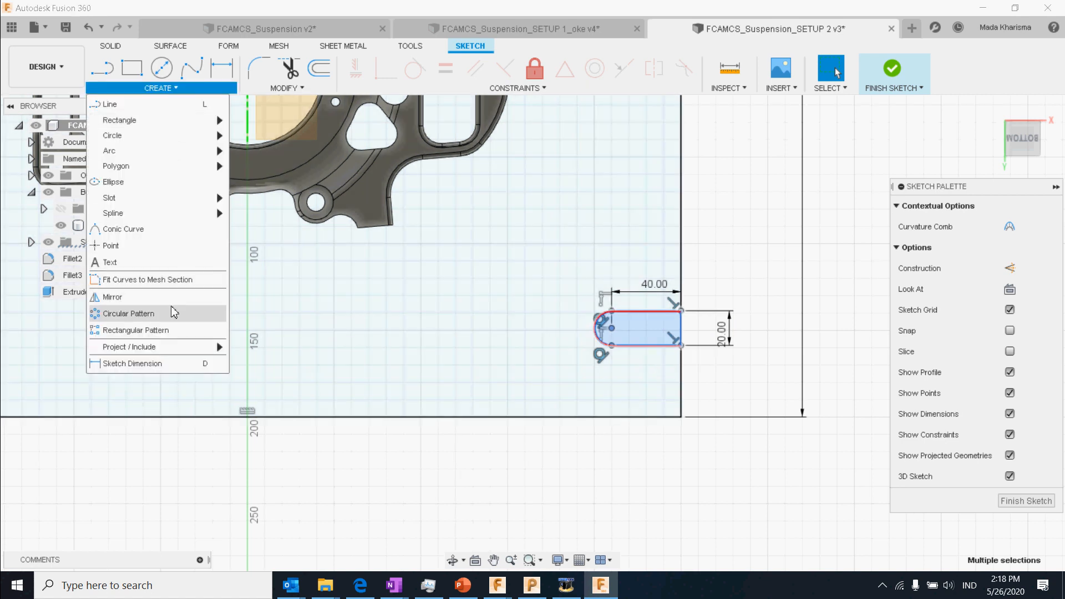
left_click(133, 297)
scroll(526, 256, "down", 3)
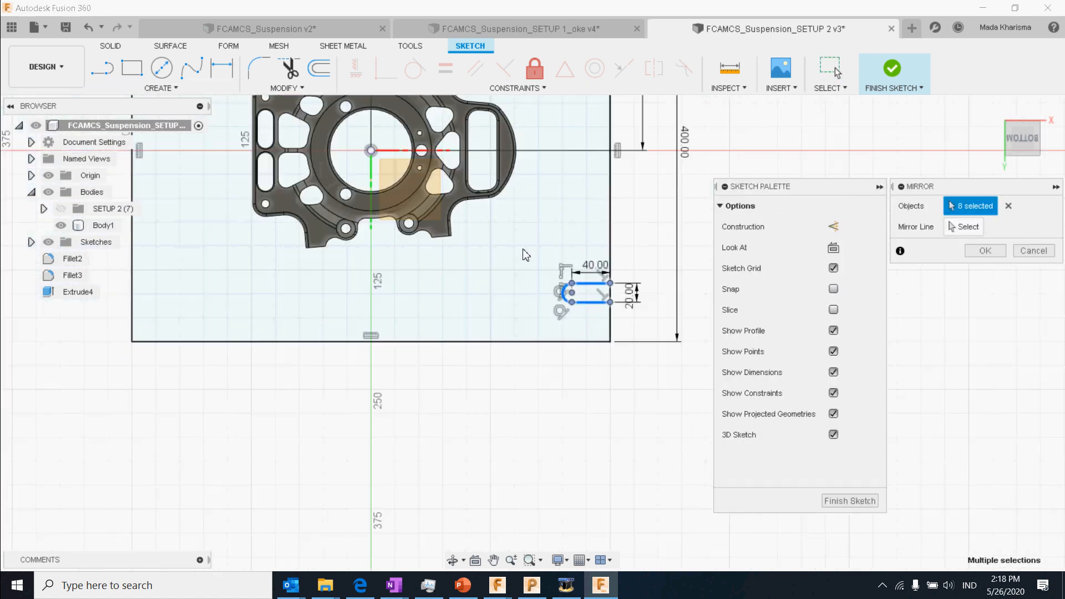
middle_click_drag(429, 232, 482, 292)
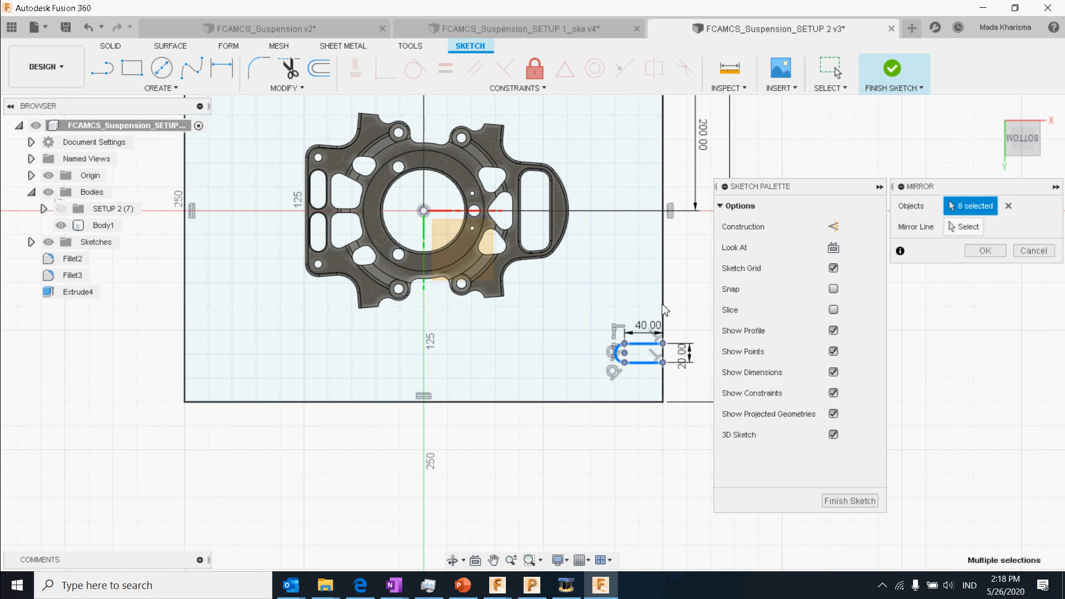
left_click(976, 232)
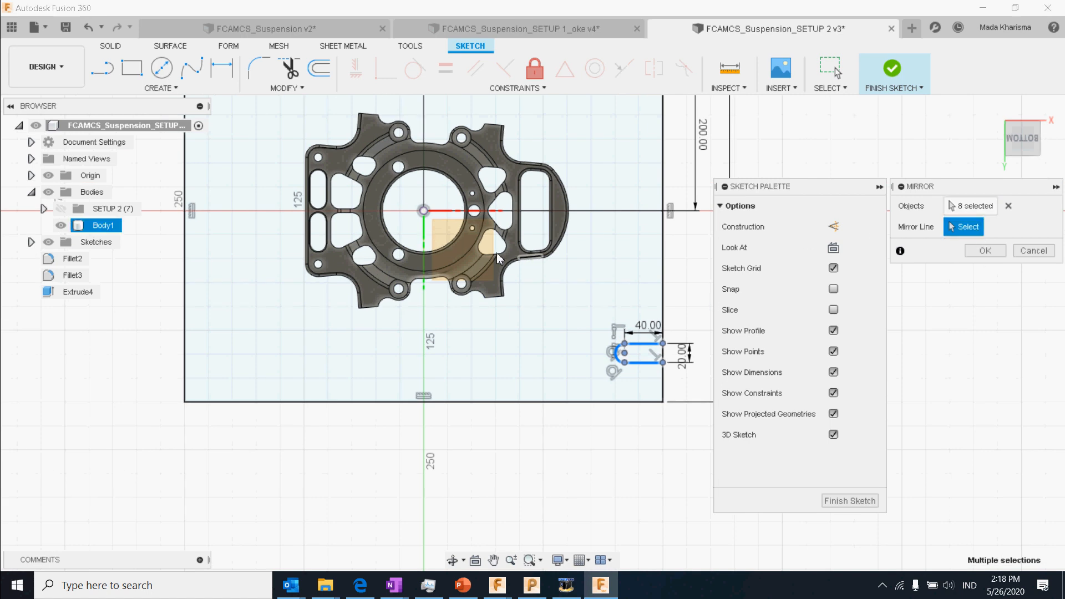
left_click(426, 238)
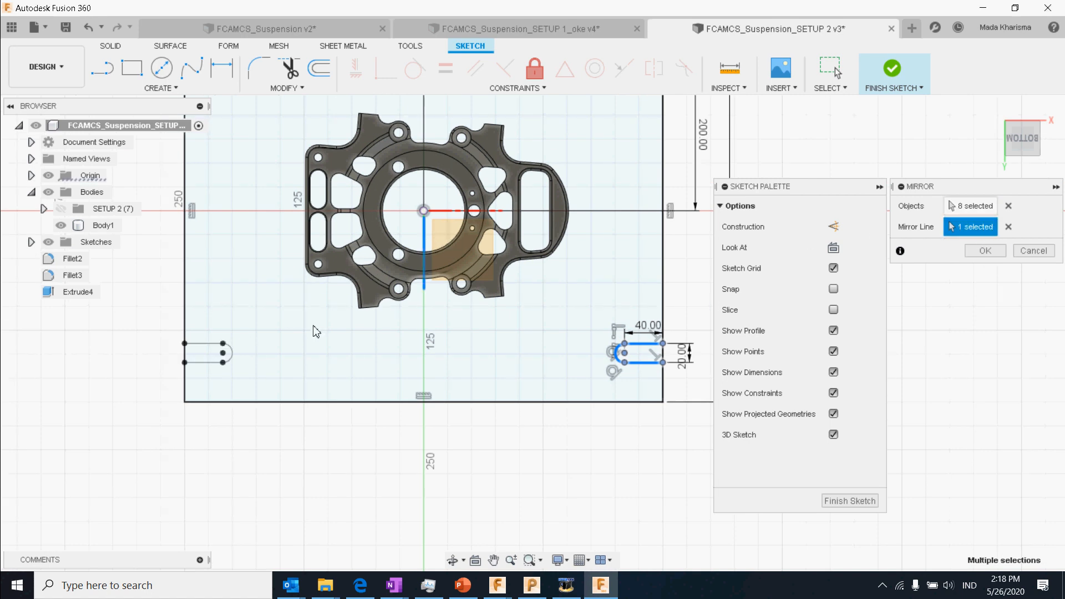
left_click(986, 251)
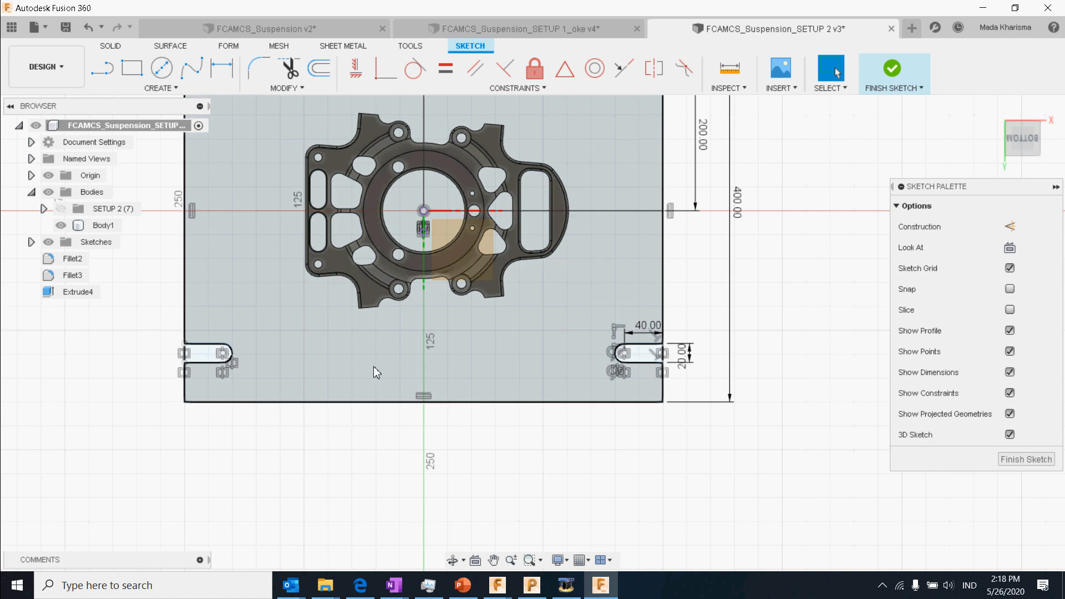
- Mirror both lower slots across the horizontal sketch axis to place matching slots near the plate's upper corners
left_click_drag(170, 330, 722, 402)
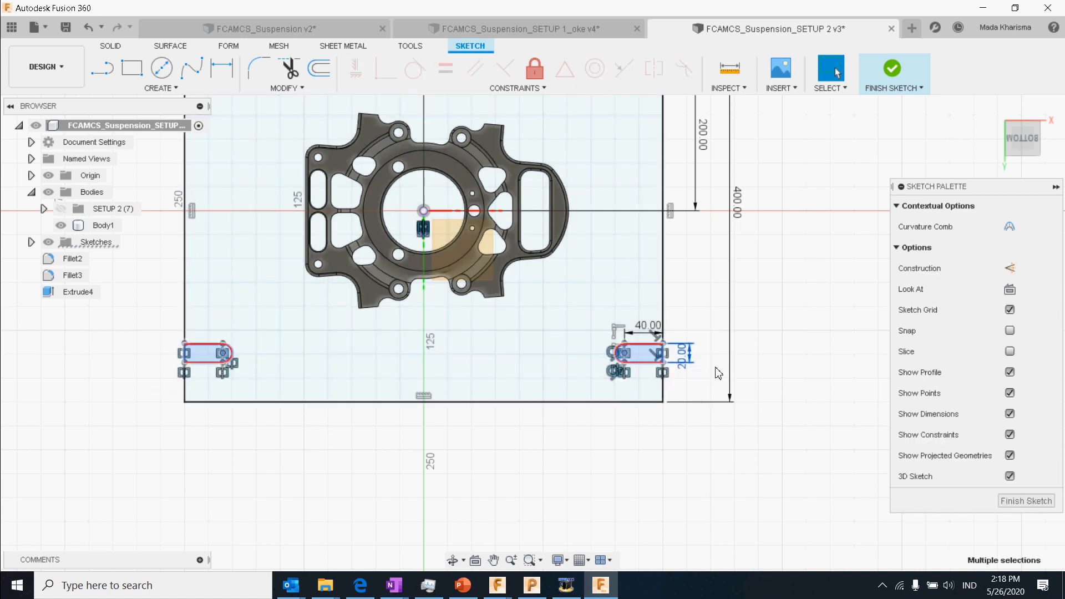
left_click(161, 89)
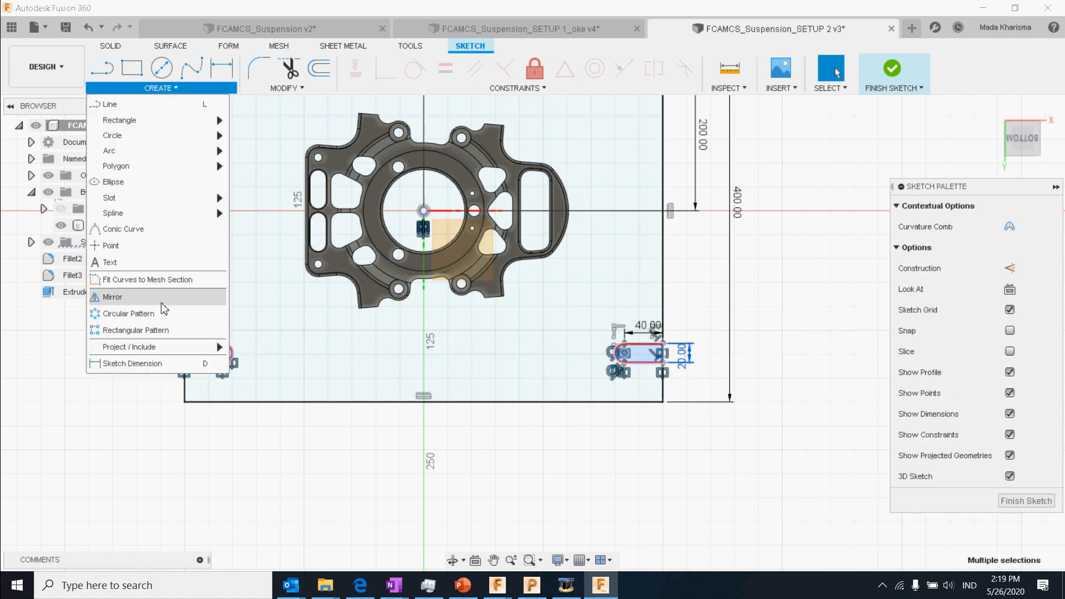
left_click(120, 291)
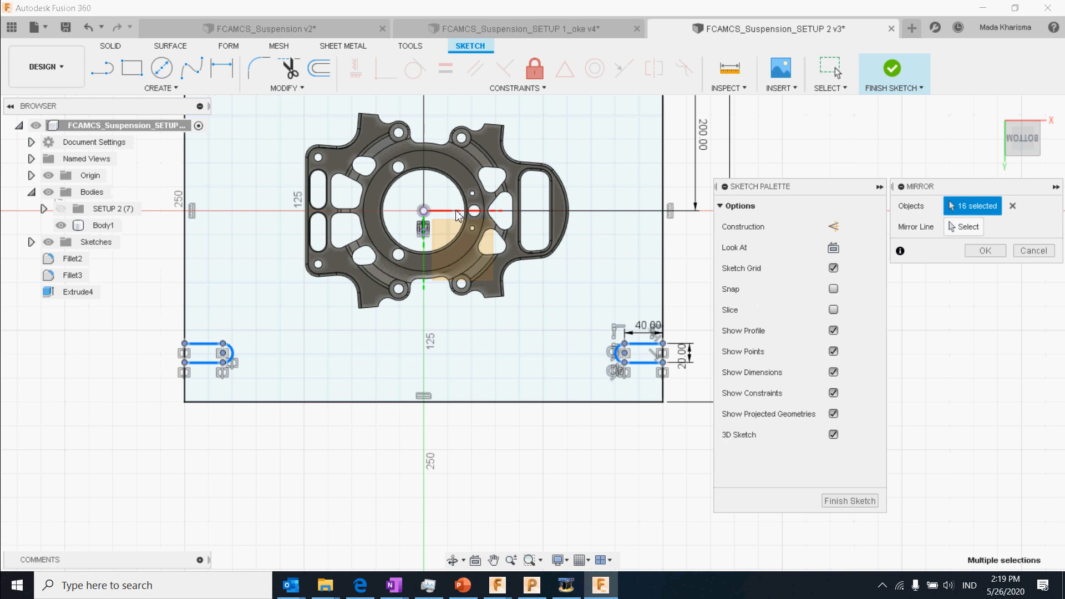
left_click(965, 227)
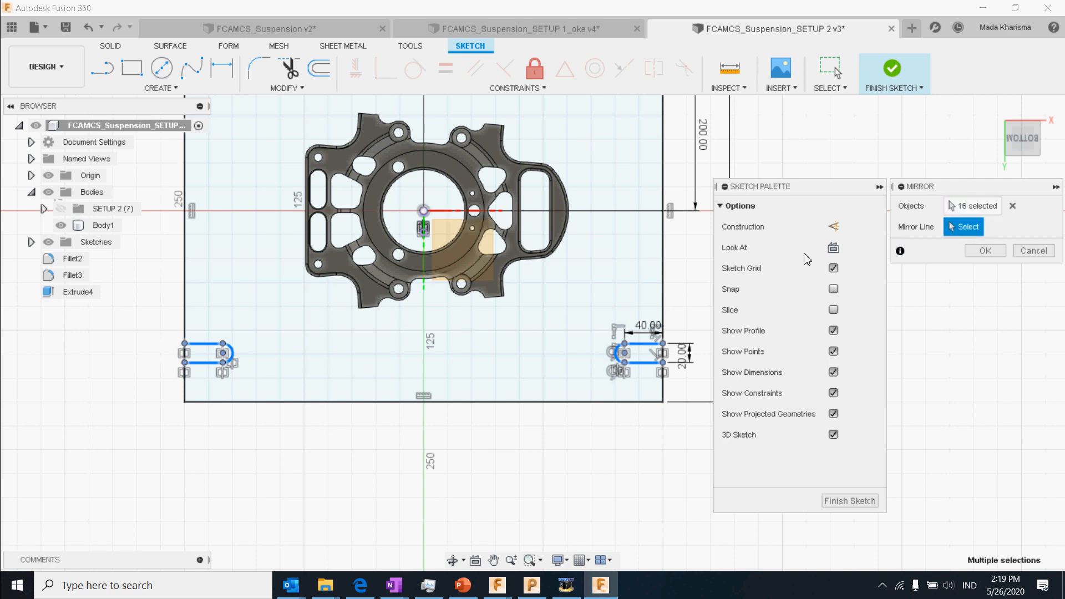
left_click(468, 212)
scroll(469, 216, "up", 3)
scroll(471, 217, "down", 4)
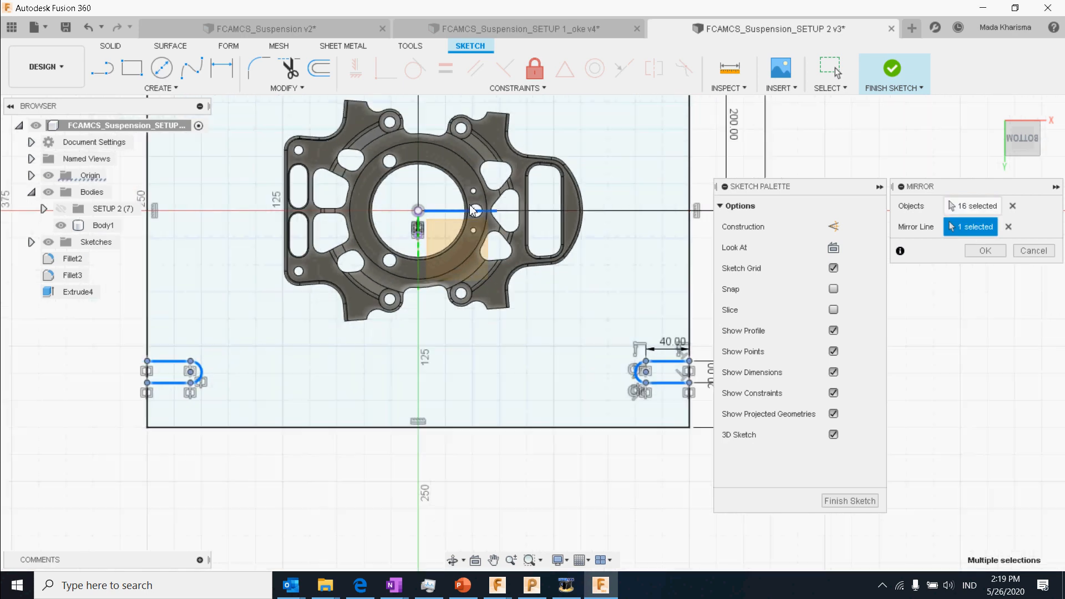
middle_click_drag(471, 218, 473, 287)
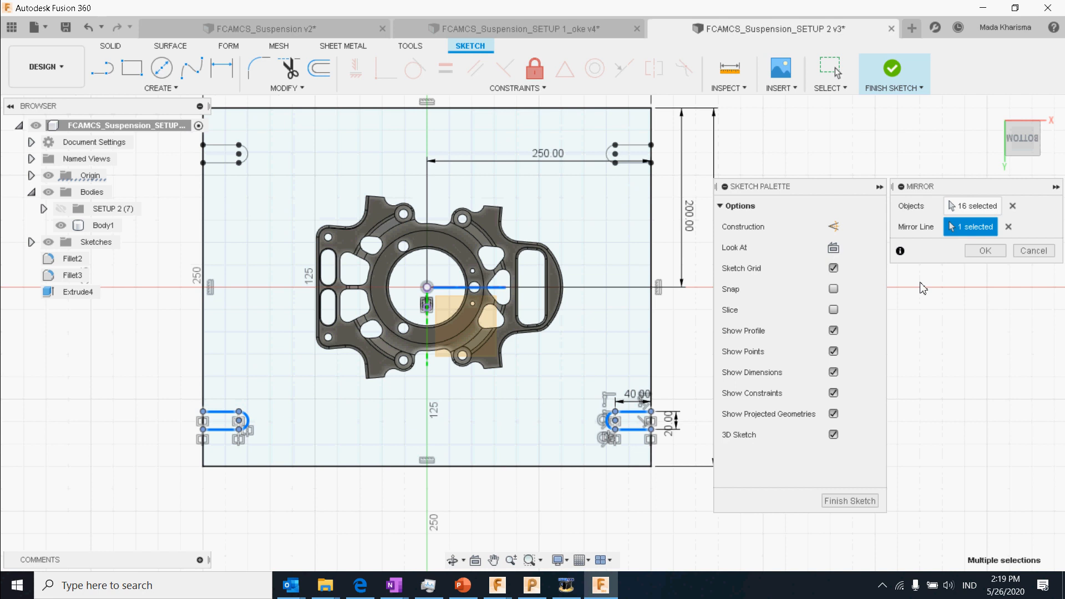
left_click(978, 252)
- Dimension the lower right slot's arc centre 150 mm vertically from the sketch origin
left_click(221, 68)
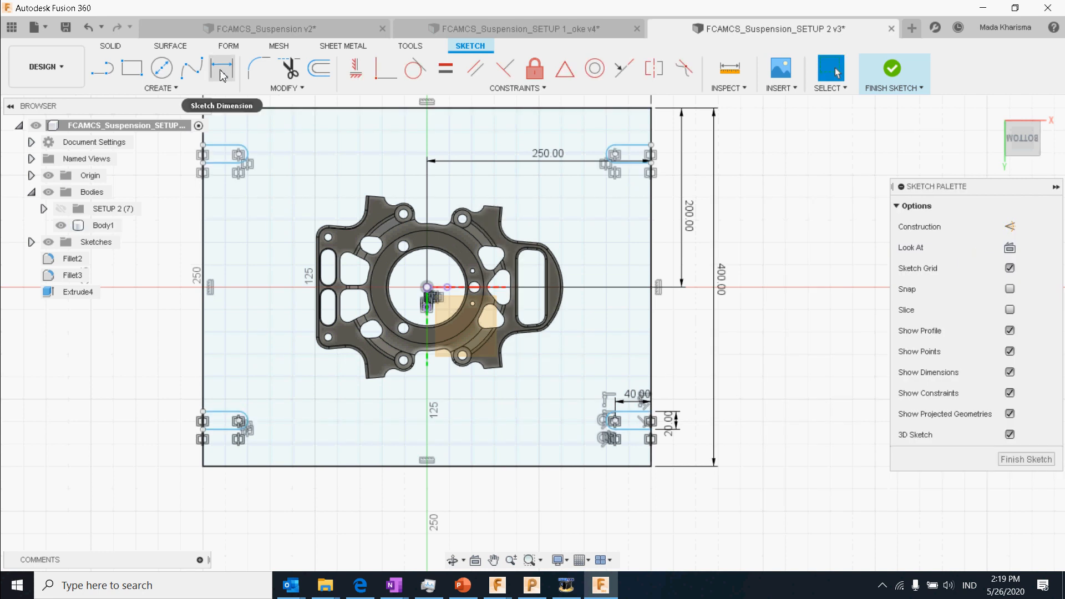
scroll(628, 447, "up", 2)
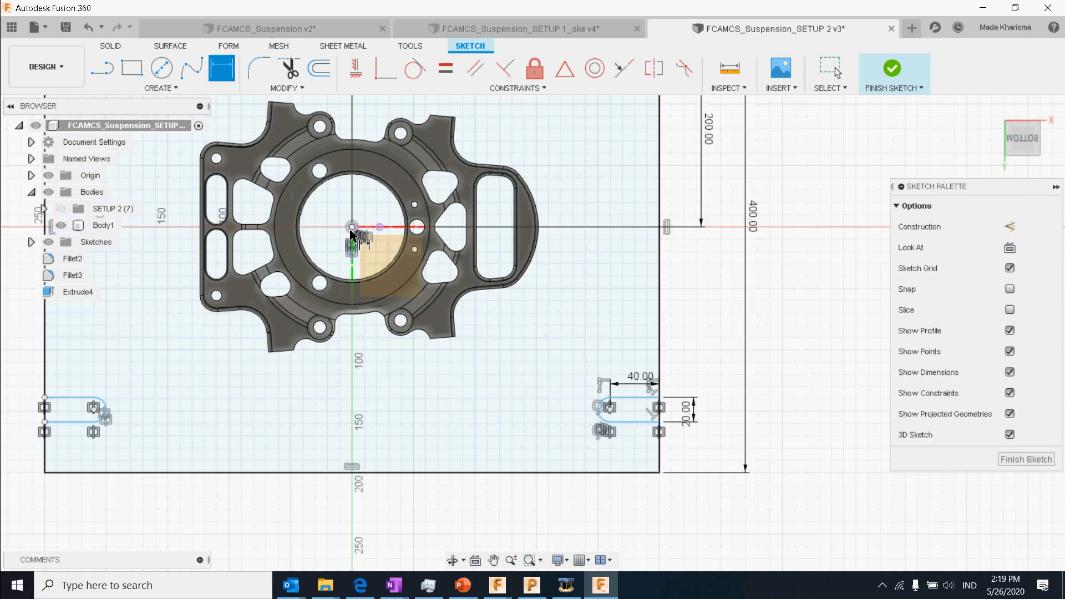
left_click(352, 232)
left_click(613, 413)
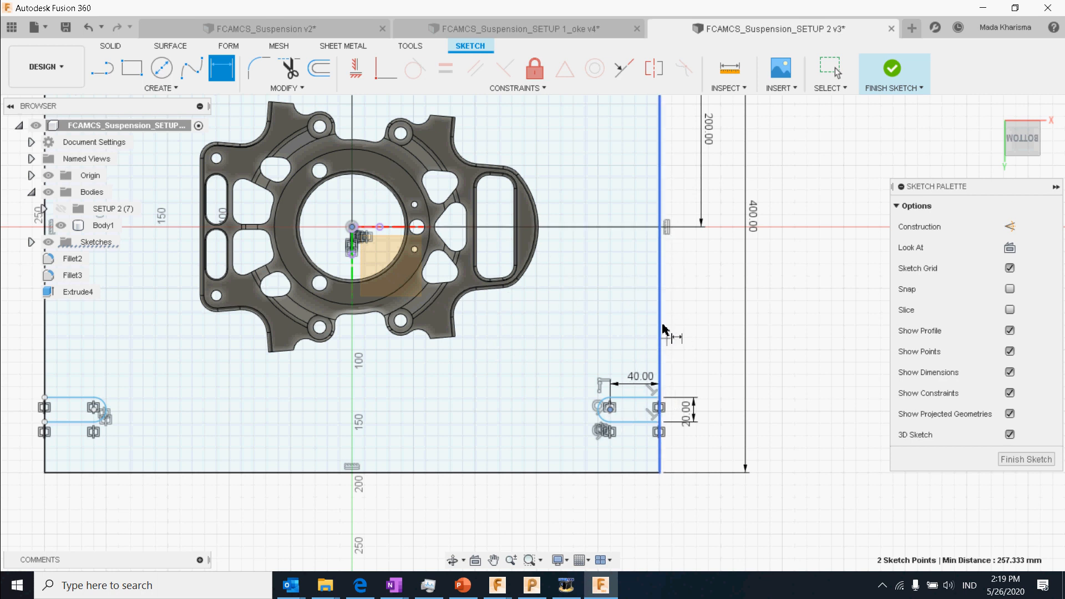
left_click(703, 336)
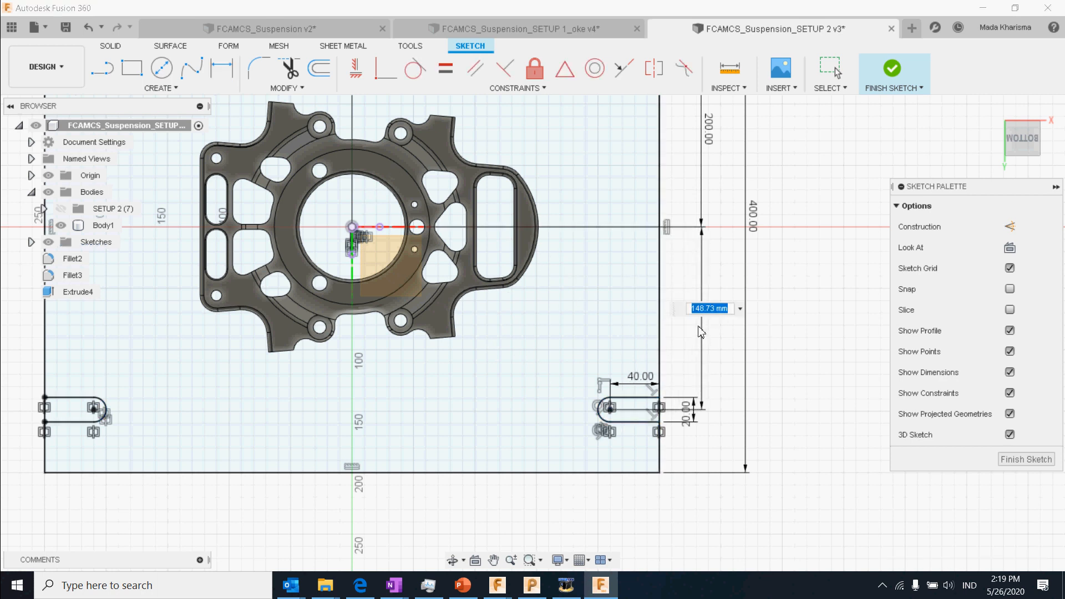
key("Return")
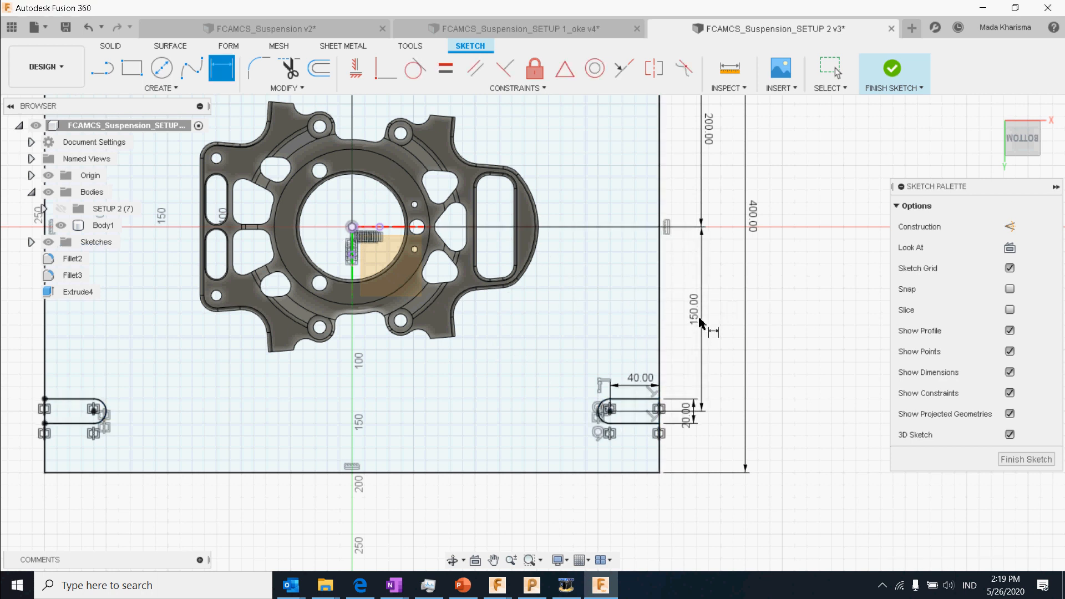
- Trim the plate's right edge across the mouth of the lower right slot
scroll(516, 337, "up", 3)
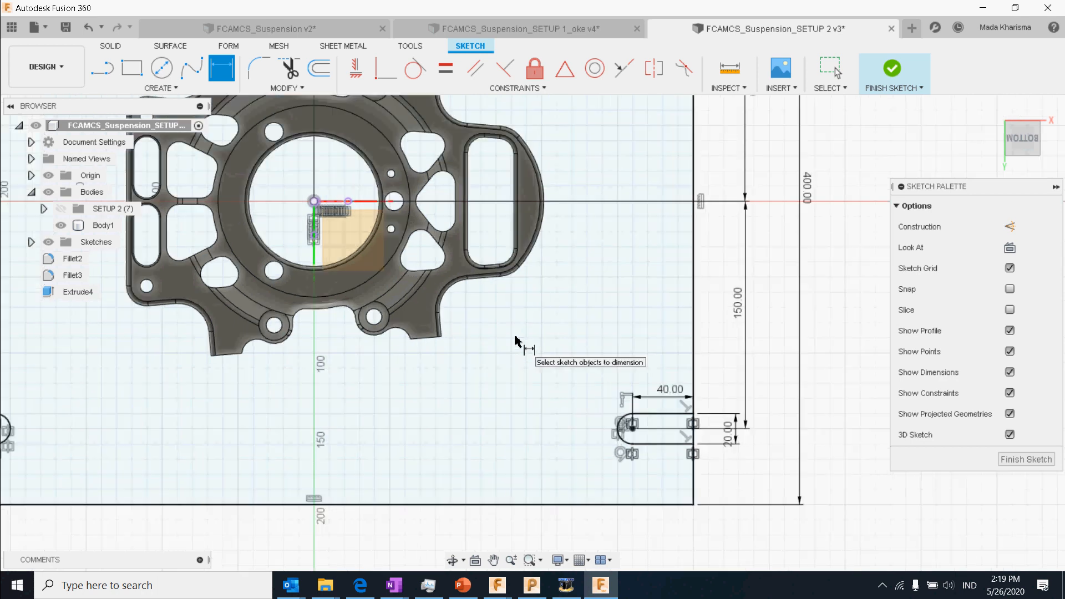
scroll(516, 336, "down", 4)
scroll(672, 354, "down", 1)
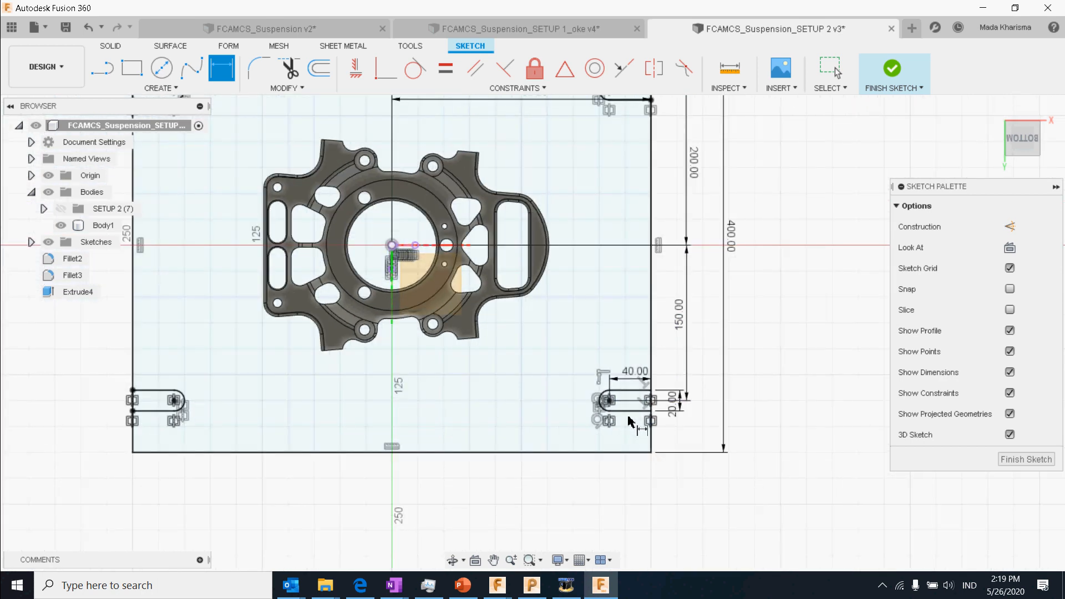
scroll(631, 423, "up", 2)
scroll(644, 394, "up", 1)
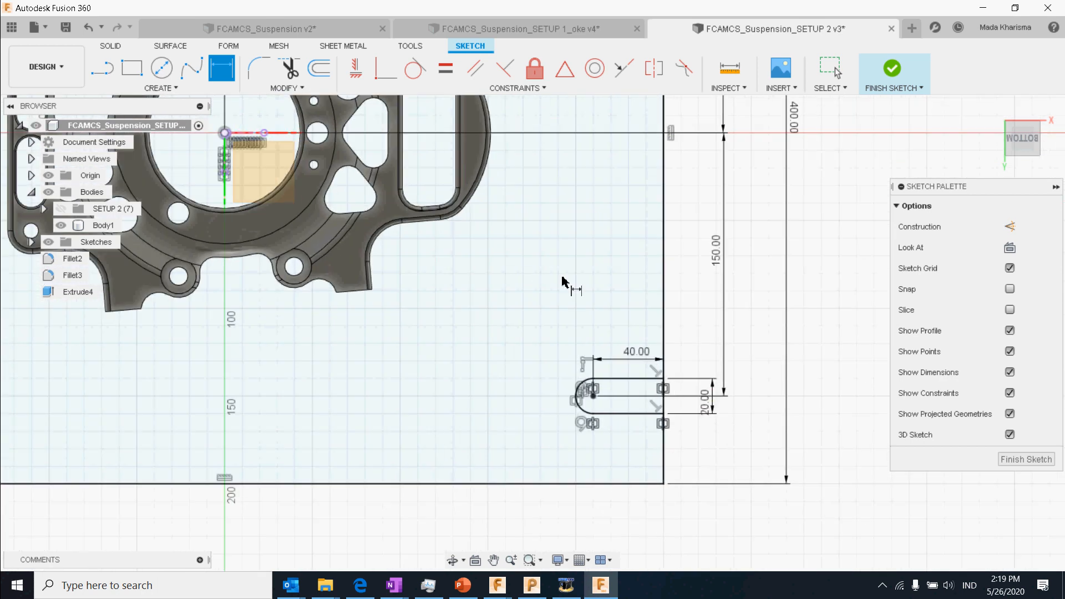
left_click(288, 74)
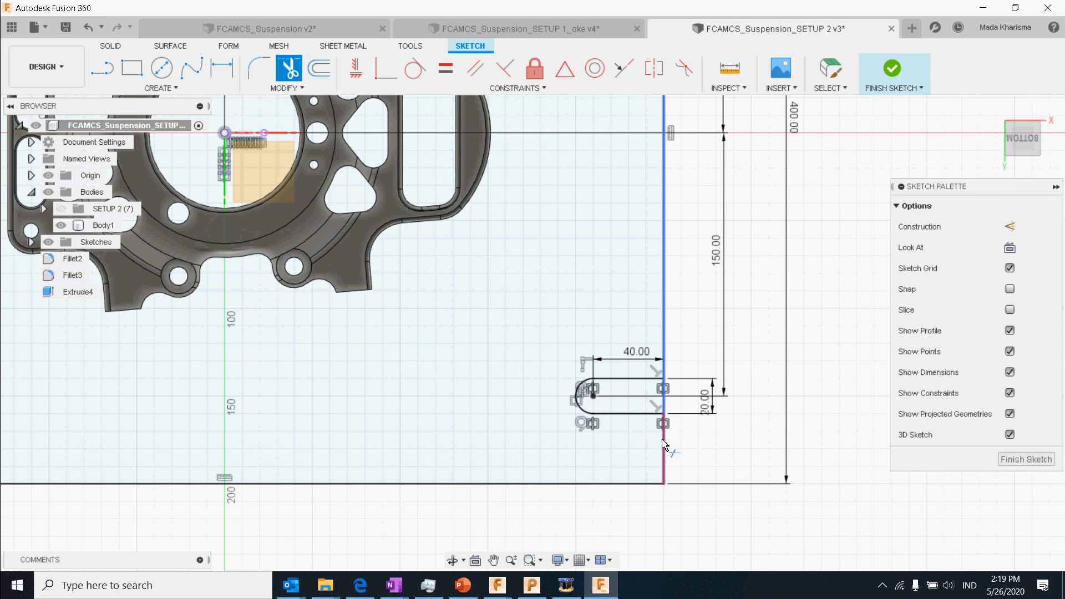
left_click(666, 402)
scroll(575, 313, "down", 5)
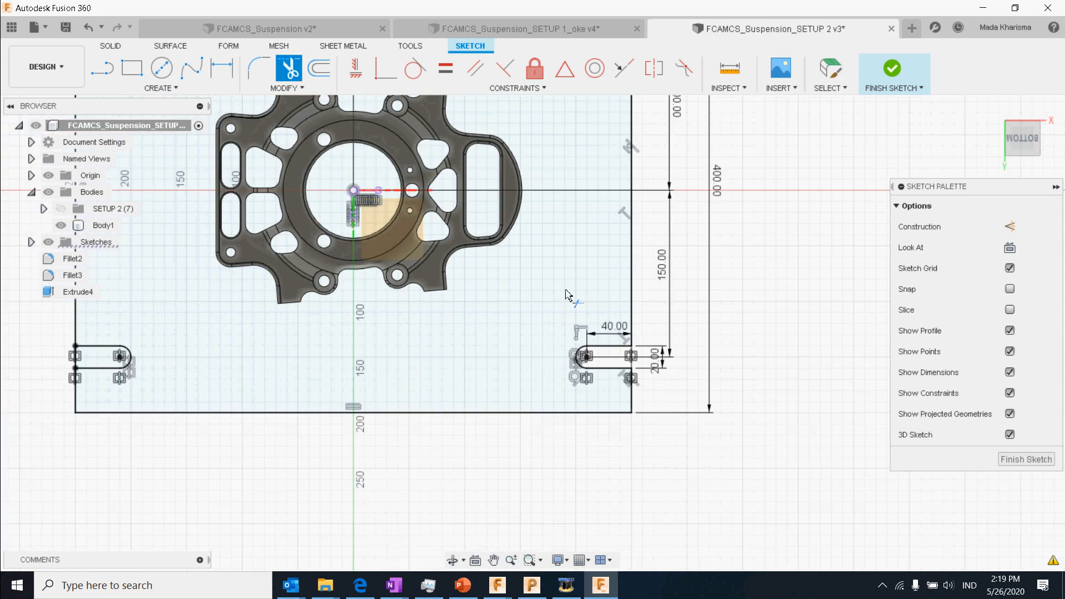
- Trim the plate's left edge across the mouths of the lower and upper slots
scroll(247, 355, "up", 3)
left_click(222, 345)
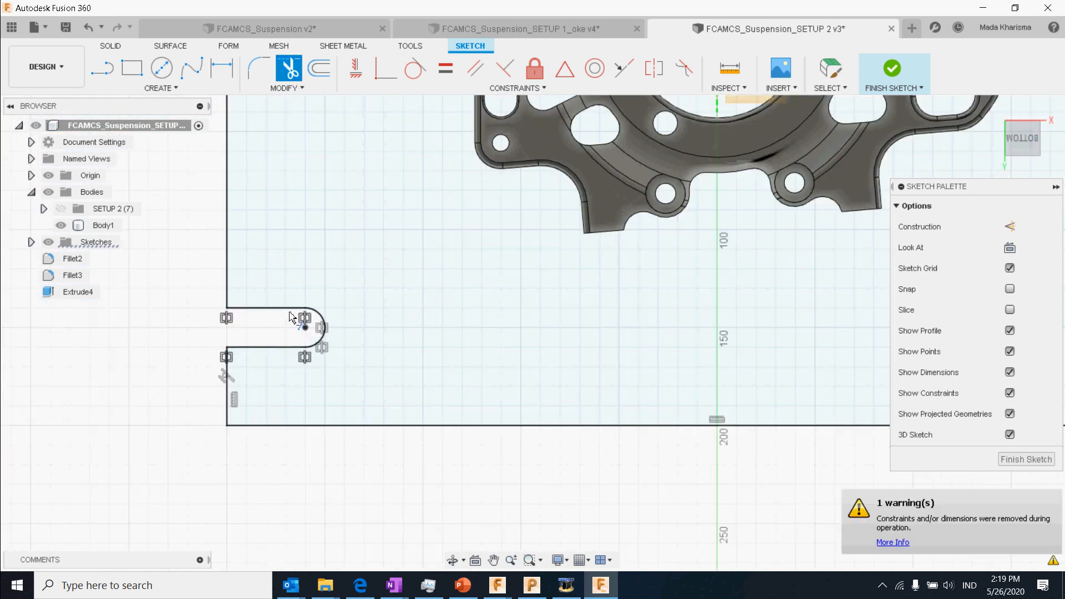
scroll(381, 294, "up", 2)
scroll(381, 294, "down", 3)
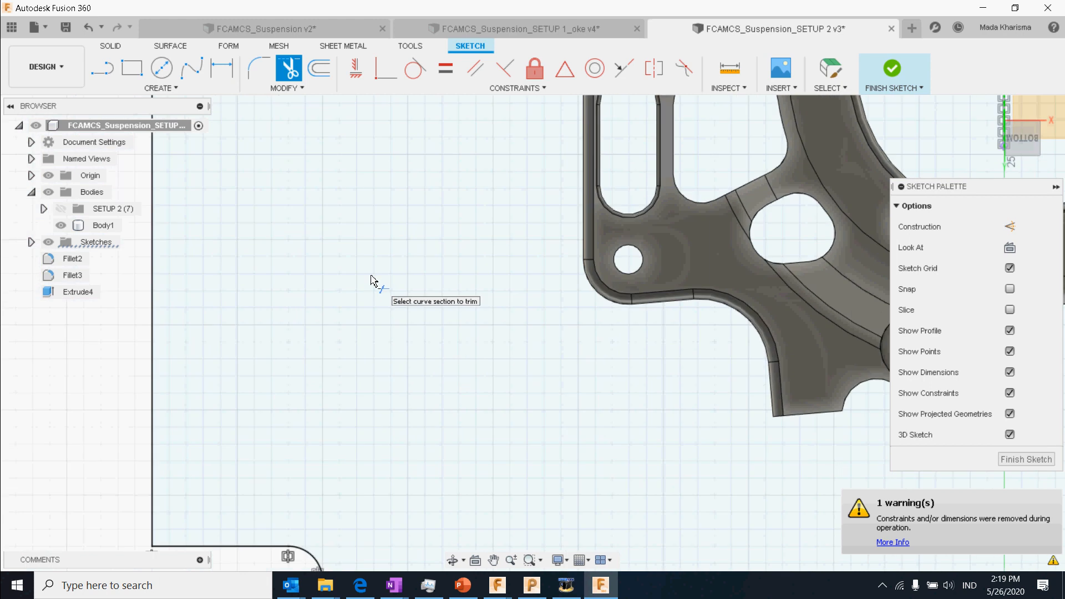
middle_click_drag(321, 237, 419, 462)
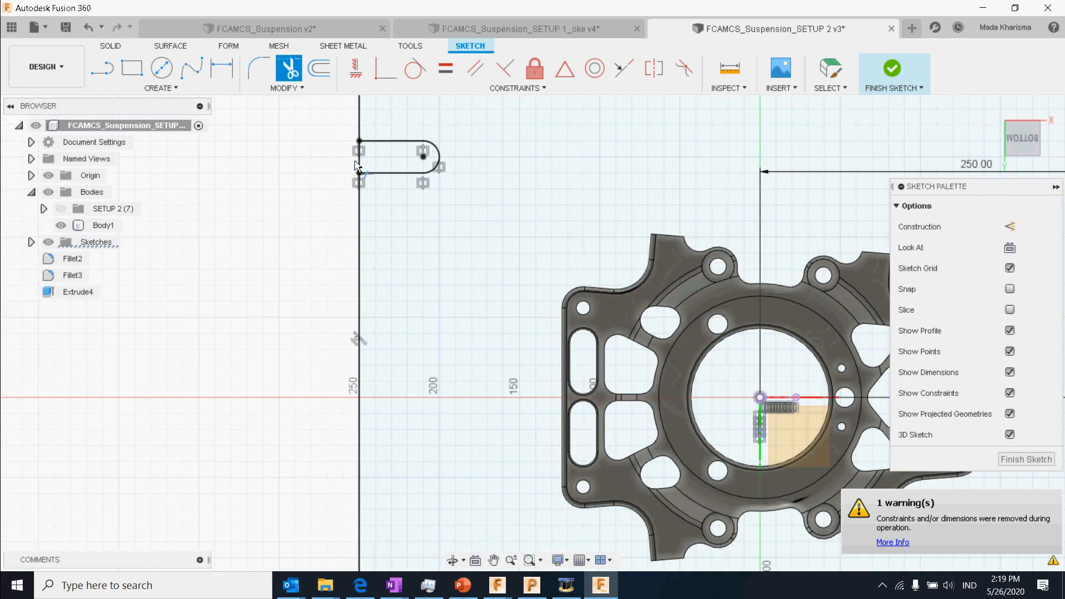
scroll(682, 257, "down", 3)
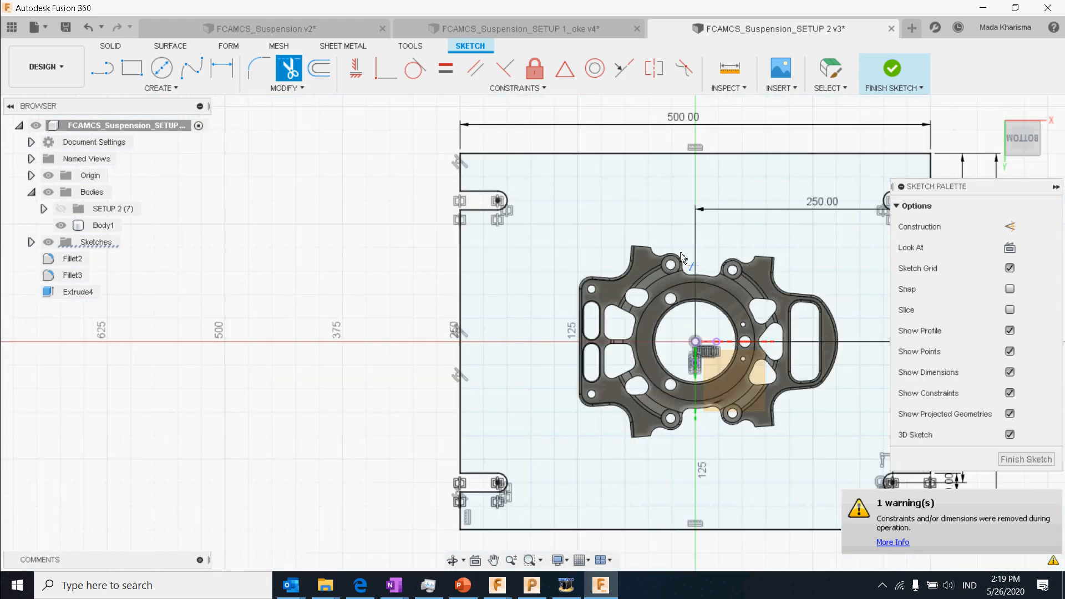
- Undo the last trim of the plate's right edge at the upper right slot
middle_click_drag(682, 257, 340, 273)
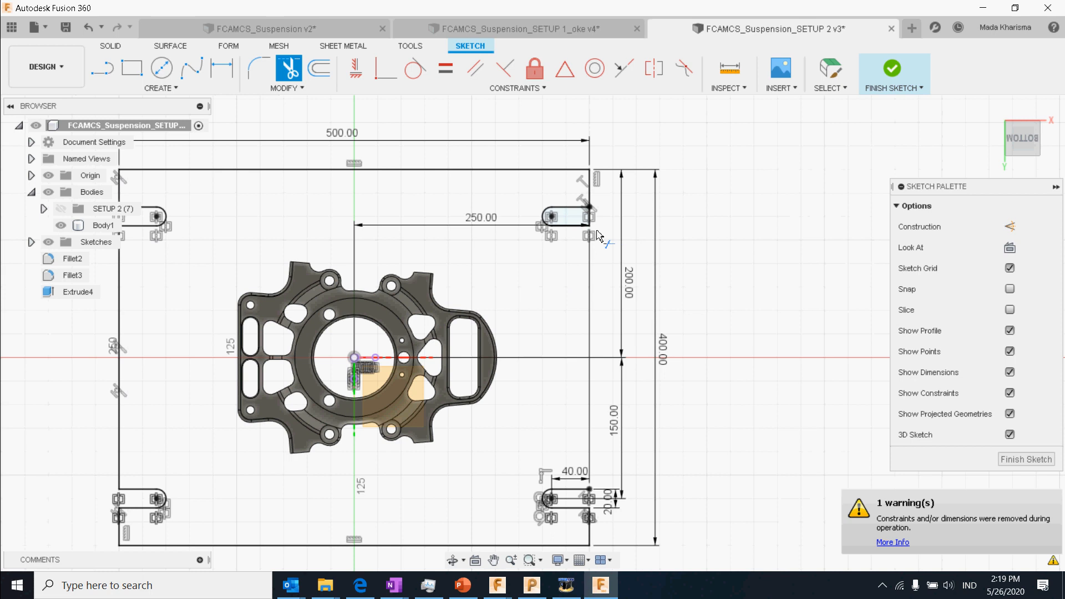
scroll(598, 236, "up", 4)
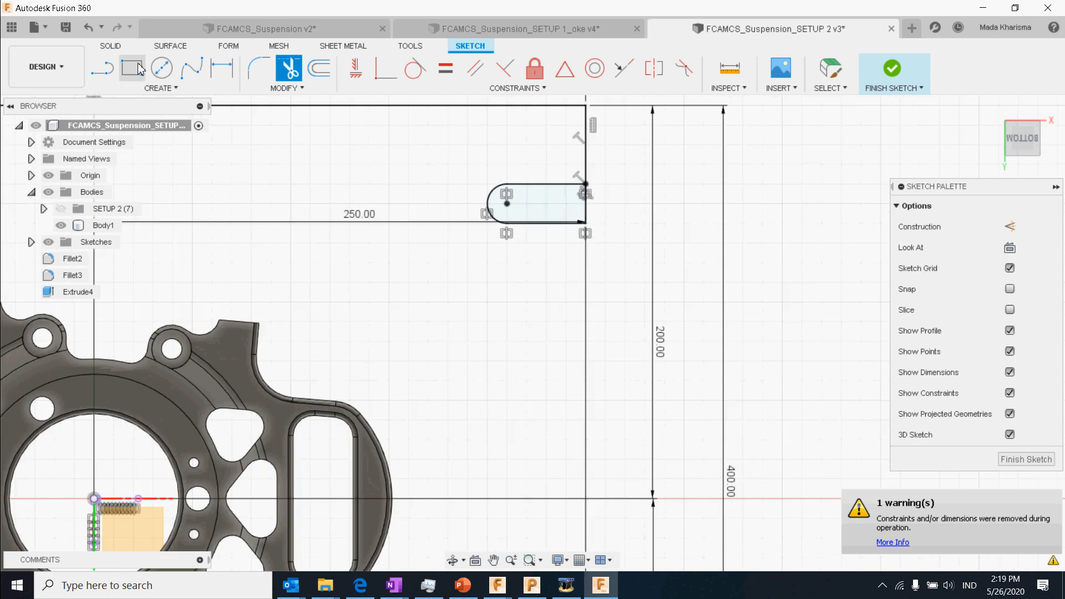
left_click(89, 28)
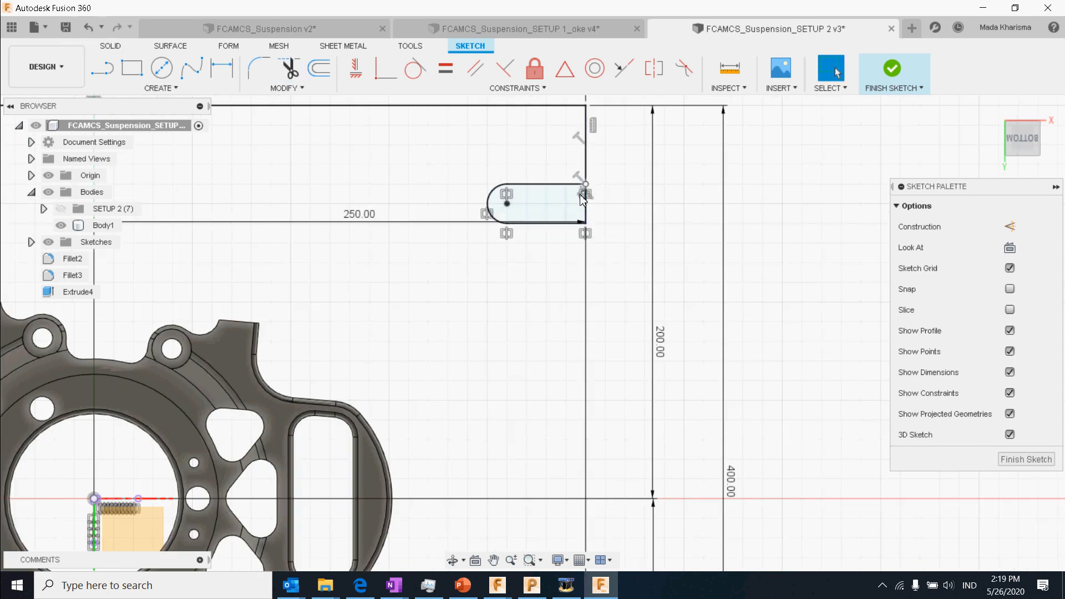
scroll(581, 250, "up", 6)
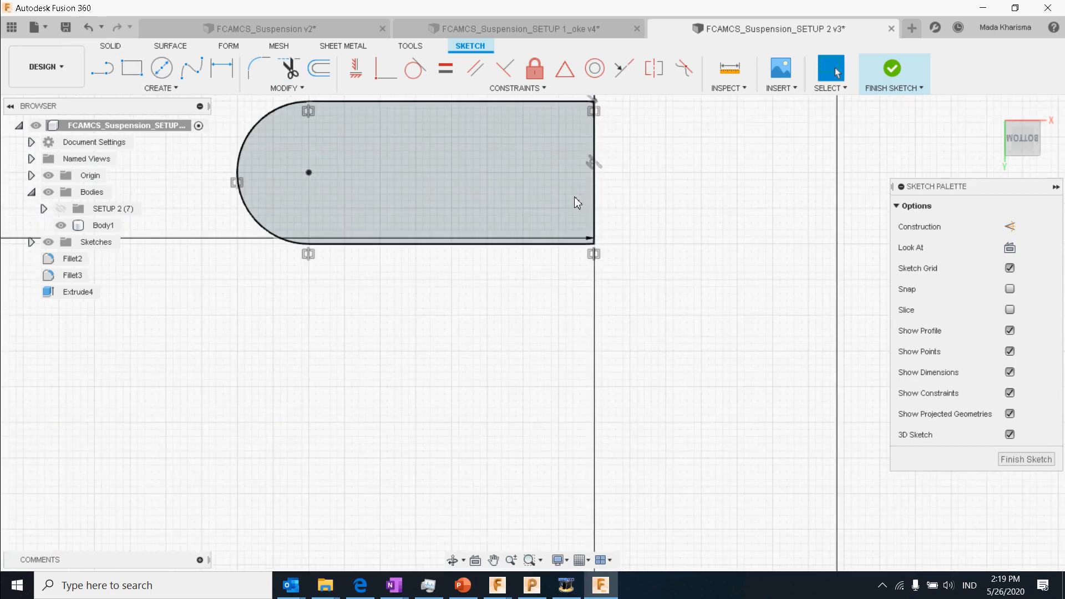
scroll(577, 275, "down", 10)
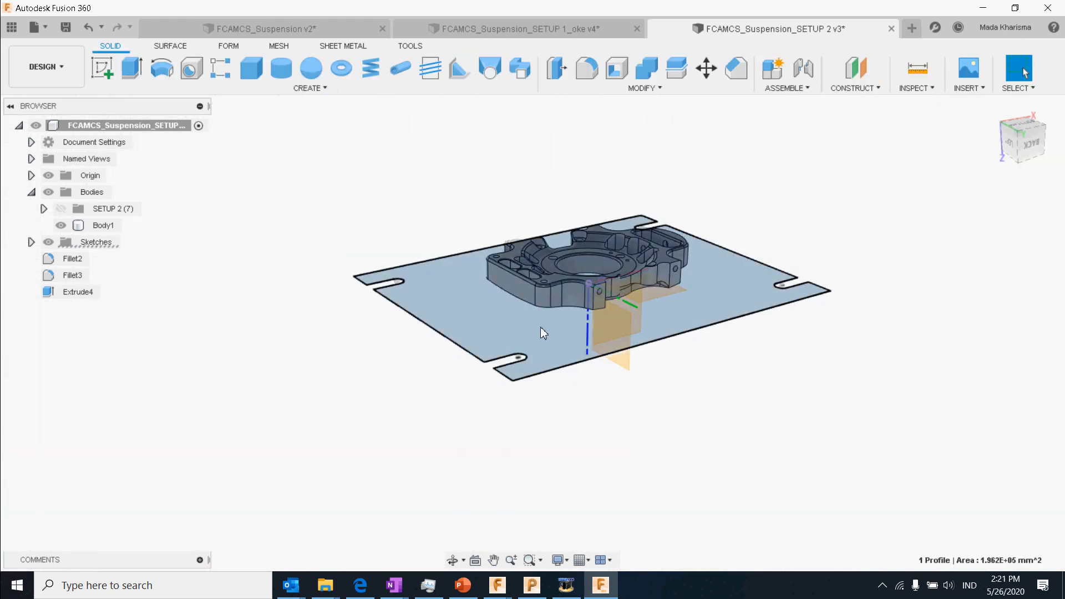
- Extrude the slotted plate profile 50 mm downward from the part as a new body
right_click(536, 327)
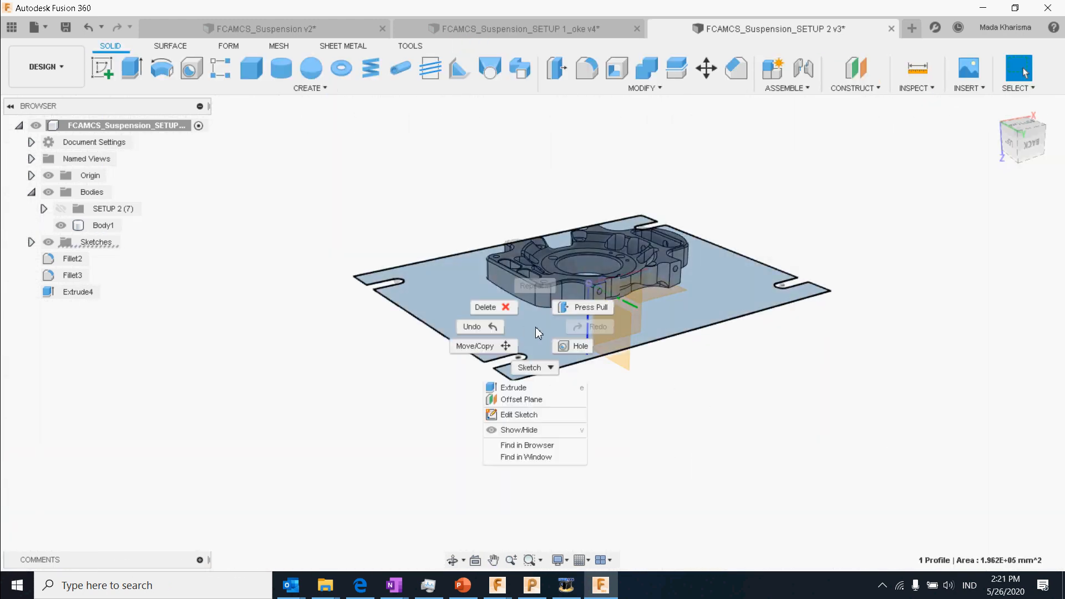
left_click(604, 307)
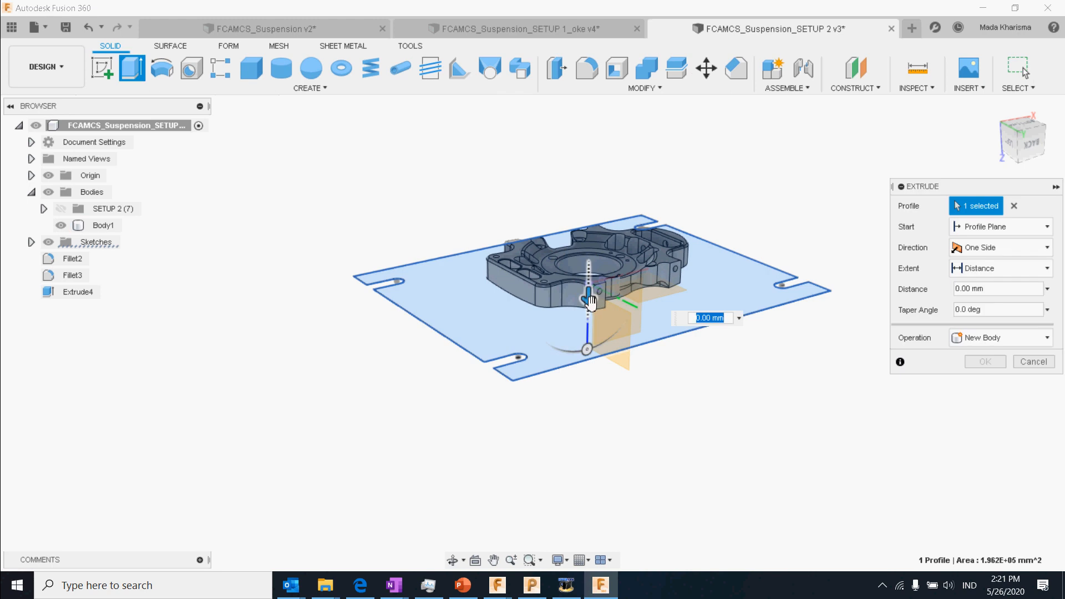
left_click_drag(588, 300, 588, 337)
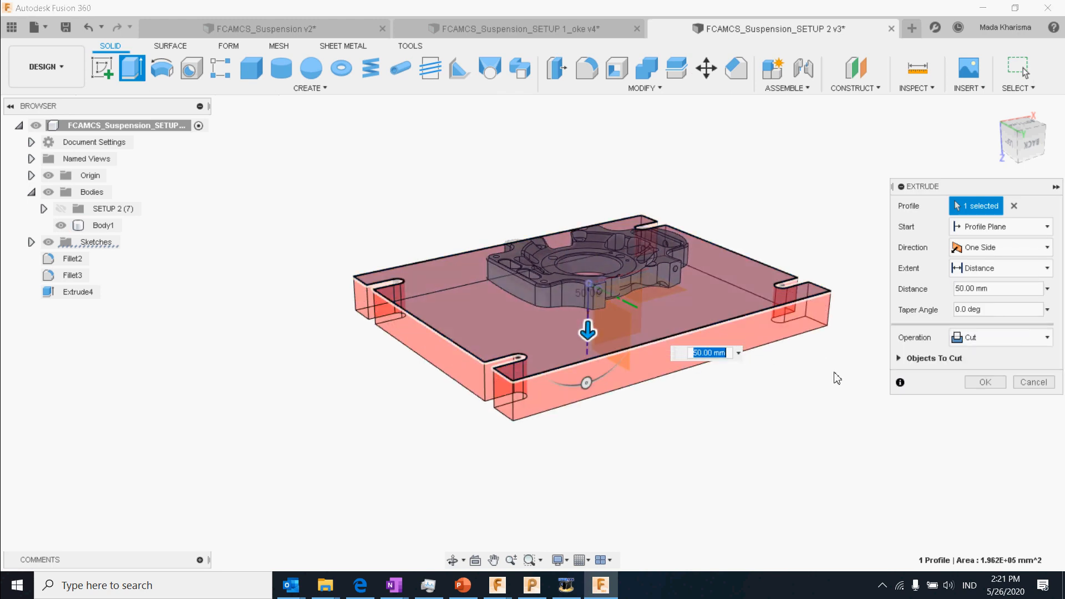
left_click(979, 340)
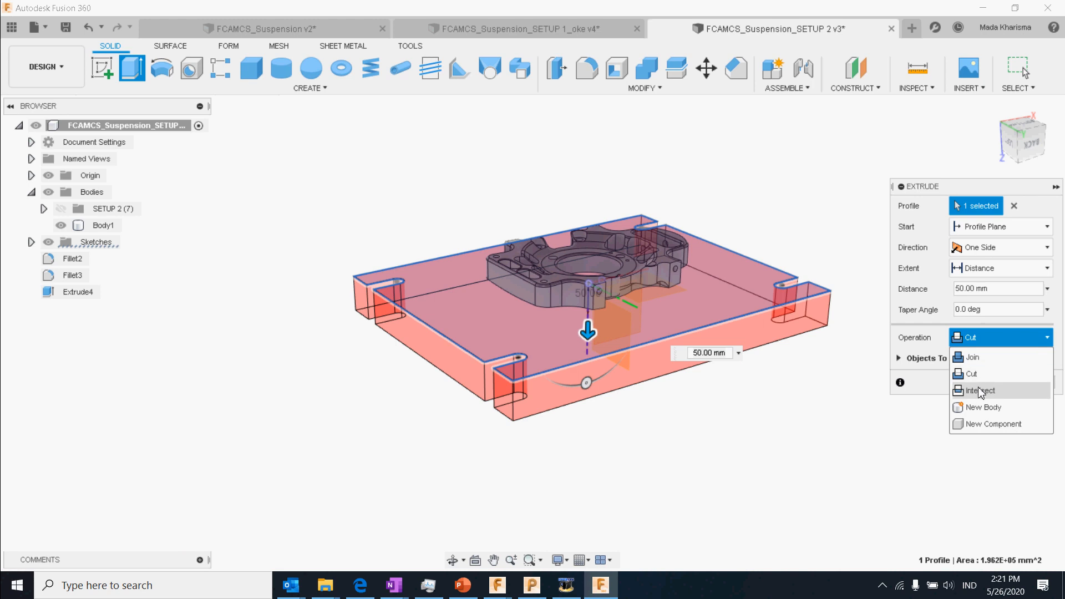
left_click(982, 407)
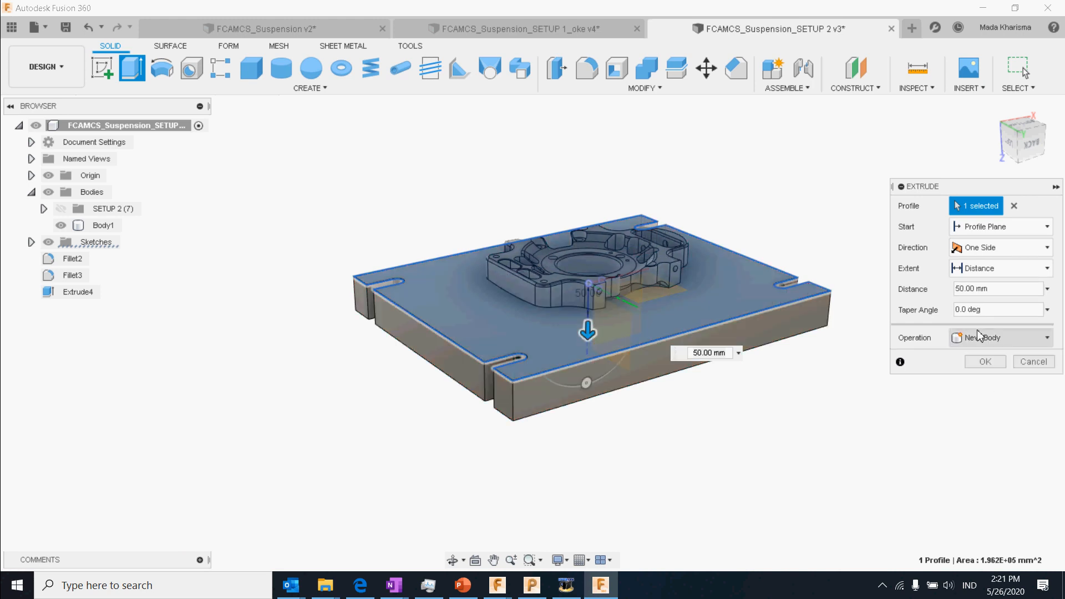
left_click(987, 362)
middle_click_drag(726, 326, 697, 355, "shift")
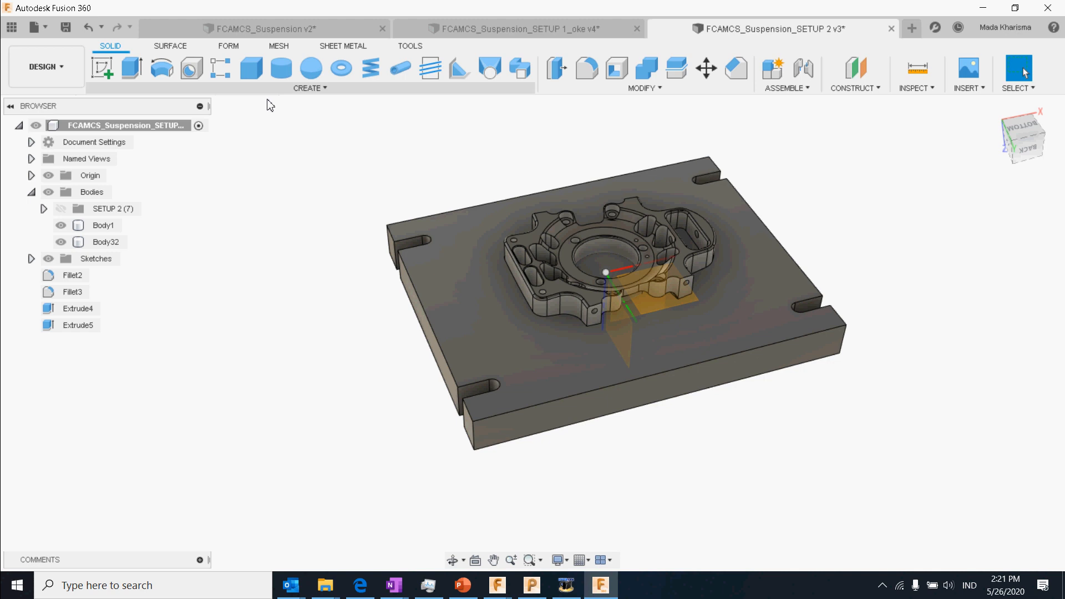
- Switch to FCAMCS_Suspension.fm in FeatureCAM and hide the Setup 1 fixture solids from body1 through claim9
mouse_move(499, 589)
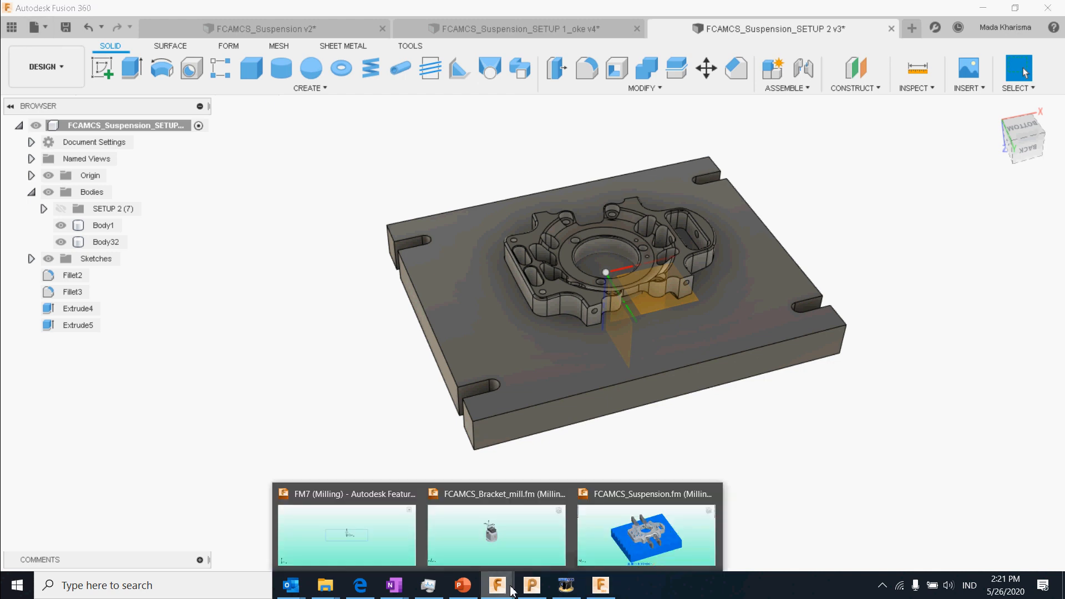
left_click(652, 533)
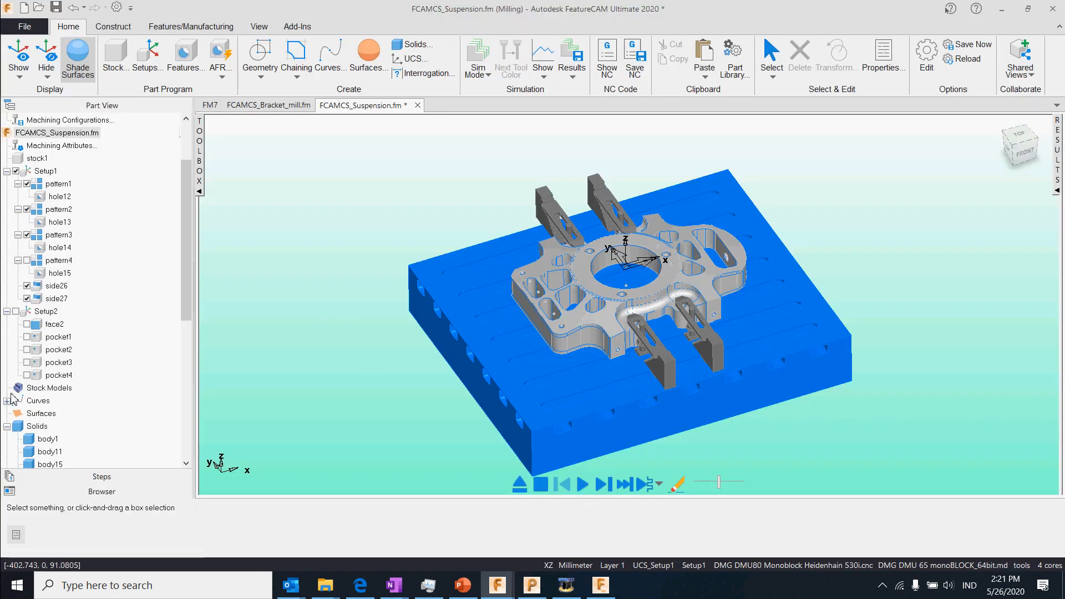
scroll(12, 399, "down", 2)
left_click(48, 362)
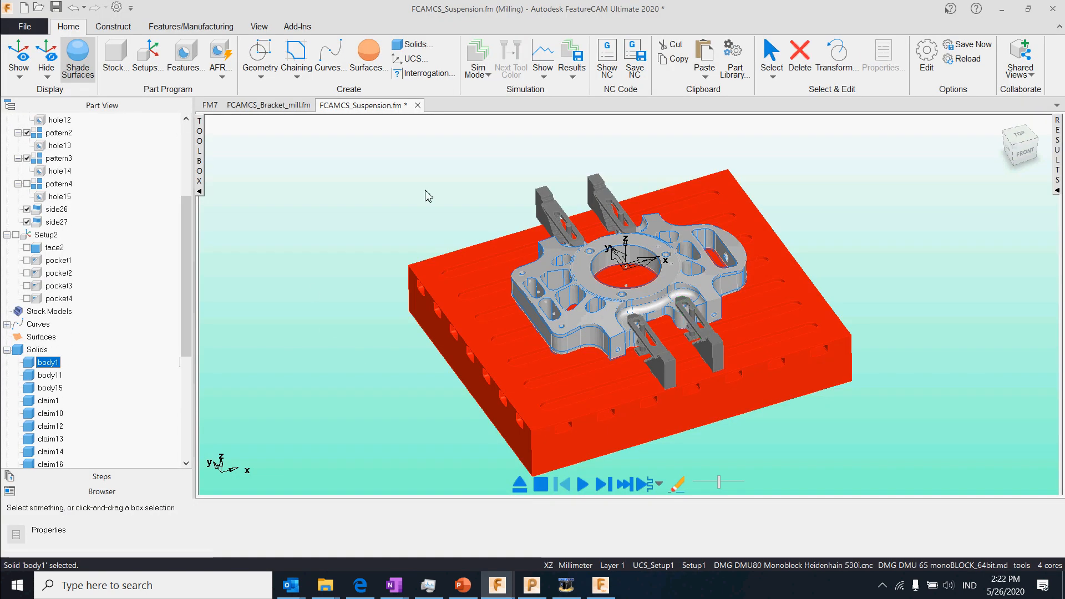
left_click(51, 363)
scroll(52, 387, "down", 6)
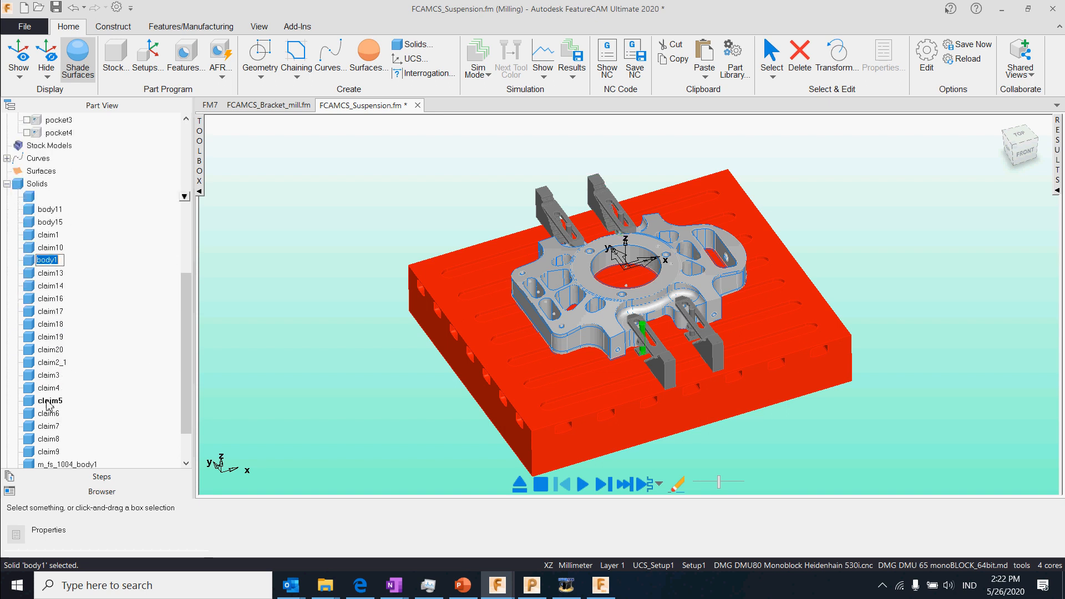
left_click(50, 400, "shift")
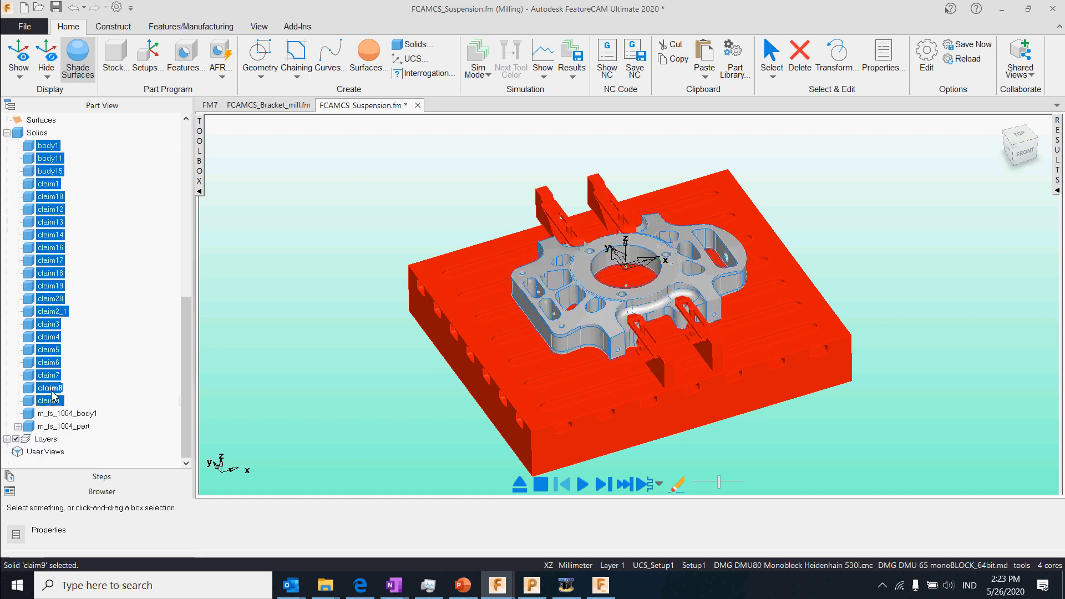
right_click(52, 392)
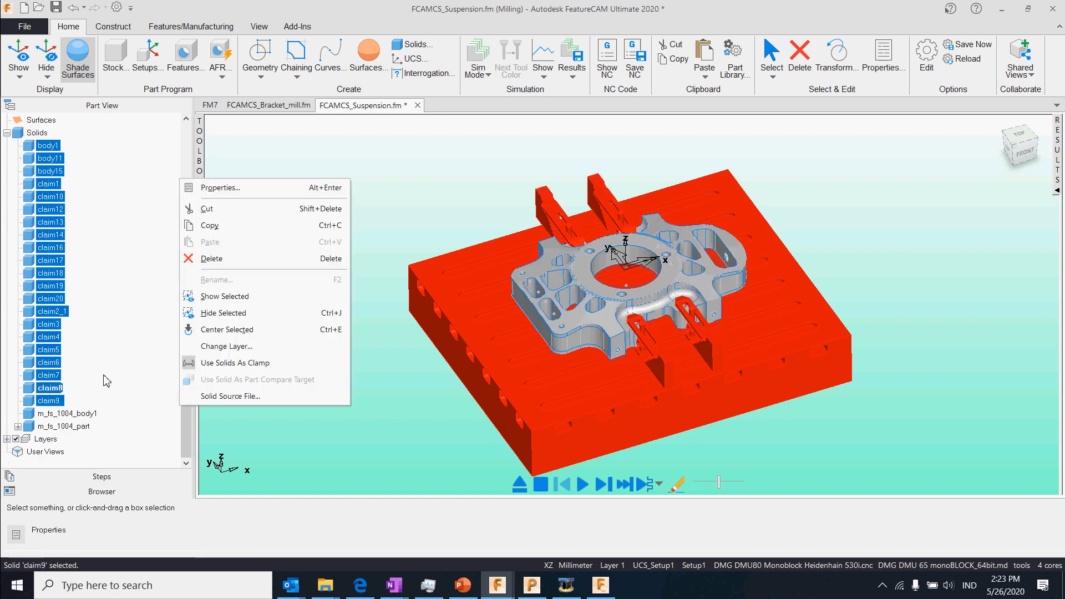
left_click(270, 316)
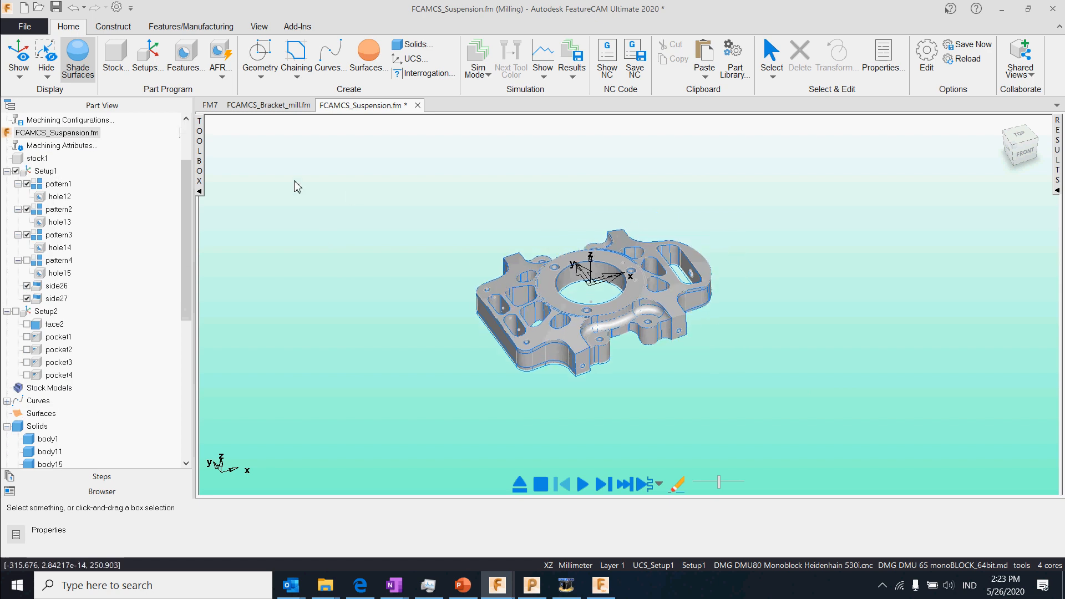
- Import jig setup 2.step from the Fusion 360 drive's DEMO FUSION WITH FEATURECAM folder under DELCAM TEAM
left_click(5, 27)
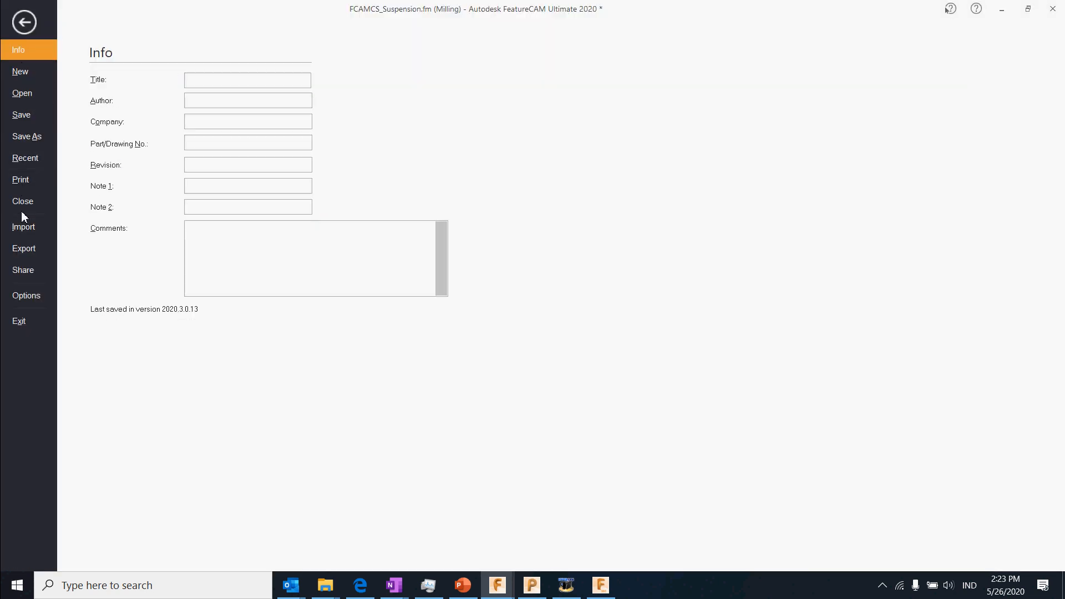
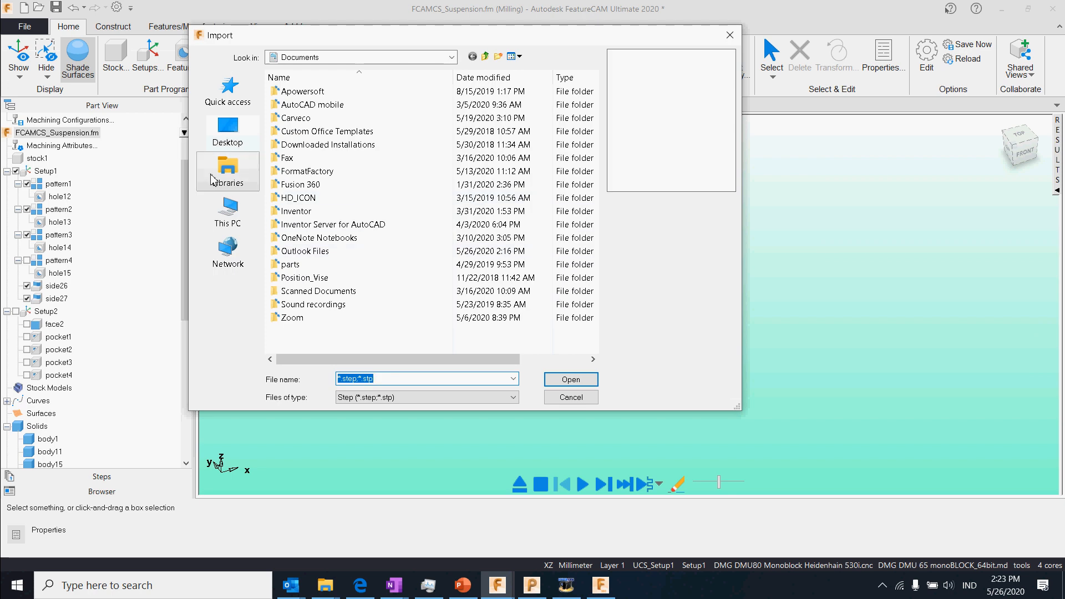
left_click(228, 214)
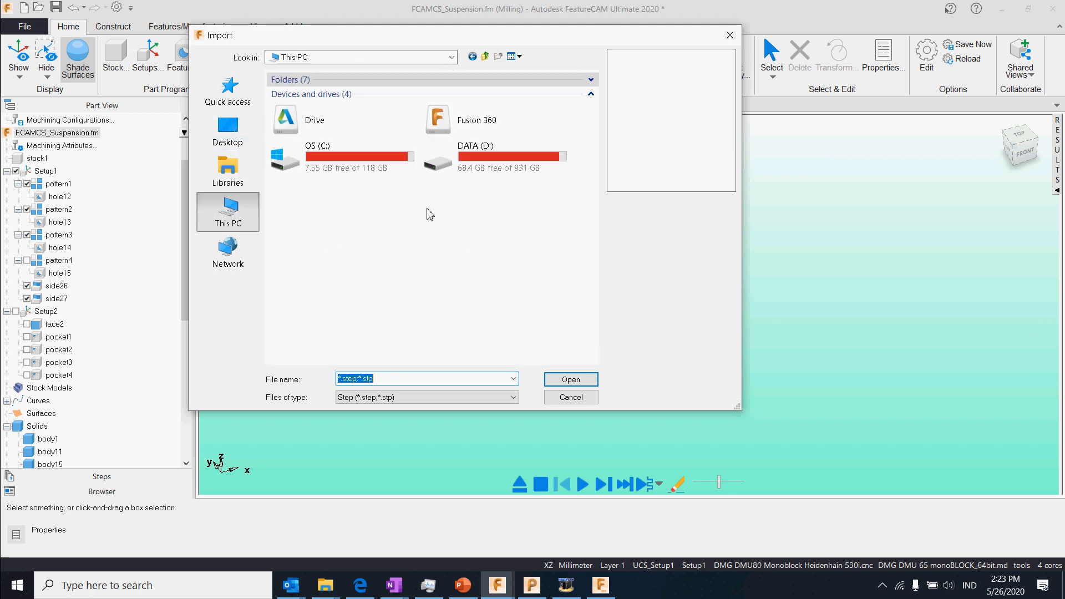
double_click(490, 127)
left_click(311, 92)
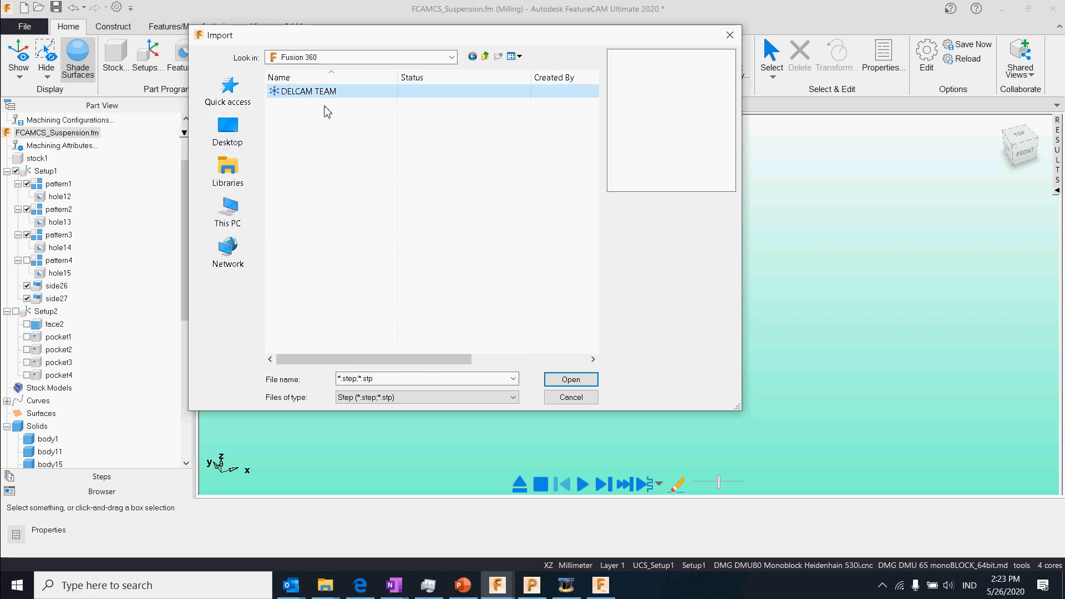
double_click(325, 92)
left_click(324, 131)
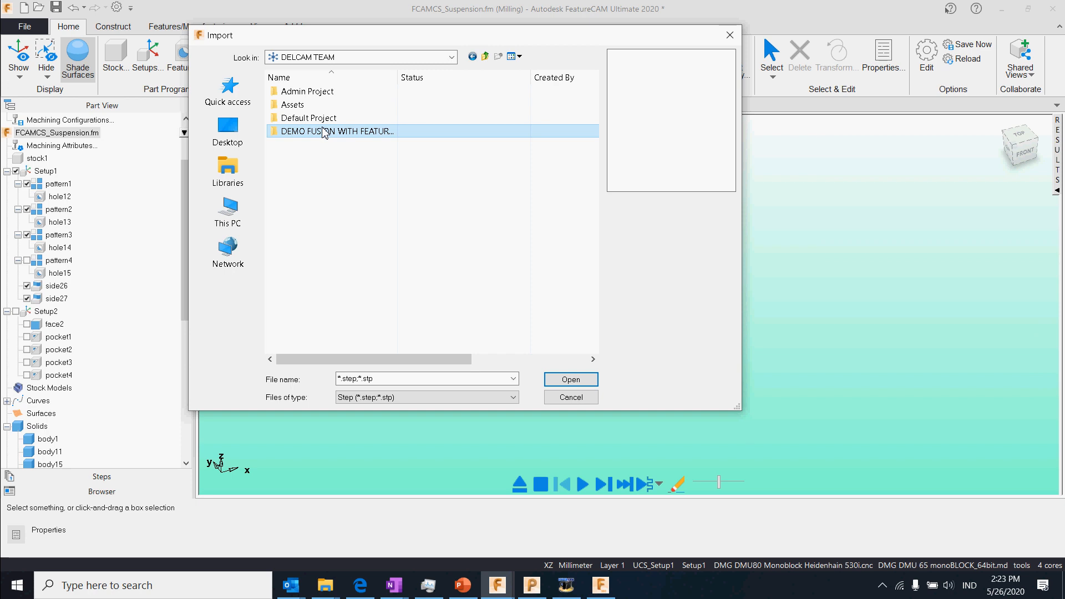
double_click(327, 134)
left_click(326, 134)
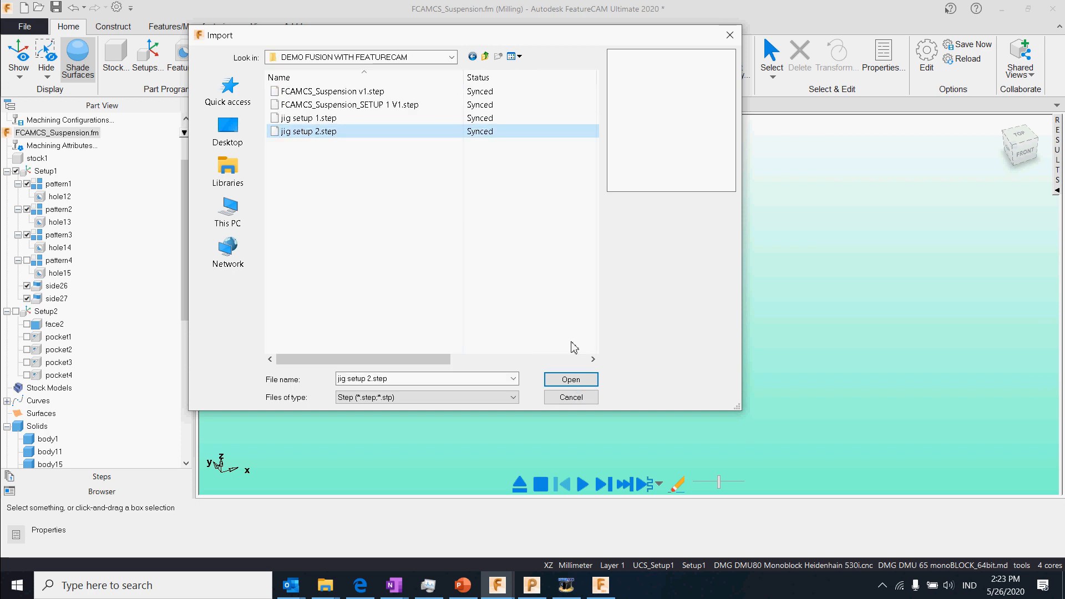
left_click(568, 385)
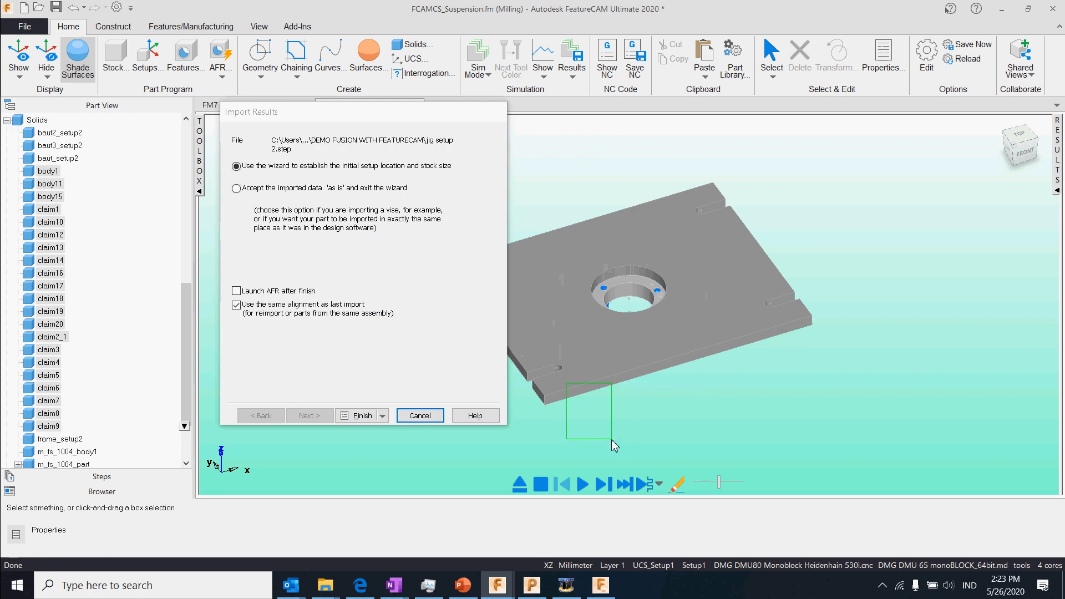
left_click(432, 417)
middle_click_drag(701, 421, 687, 186)
scroll(674, 305, "up", 5)
middle_click_drag(693, 357, 557, 323)
middle_click_drag(650, 360, 690, 322)
scroll(112, 396, "down", 2)
scroll(108, 396, "down", 1)
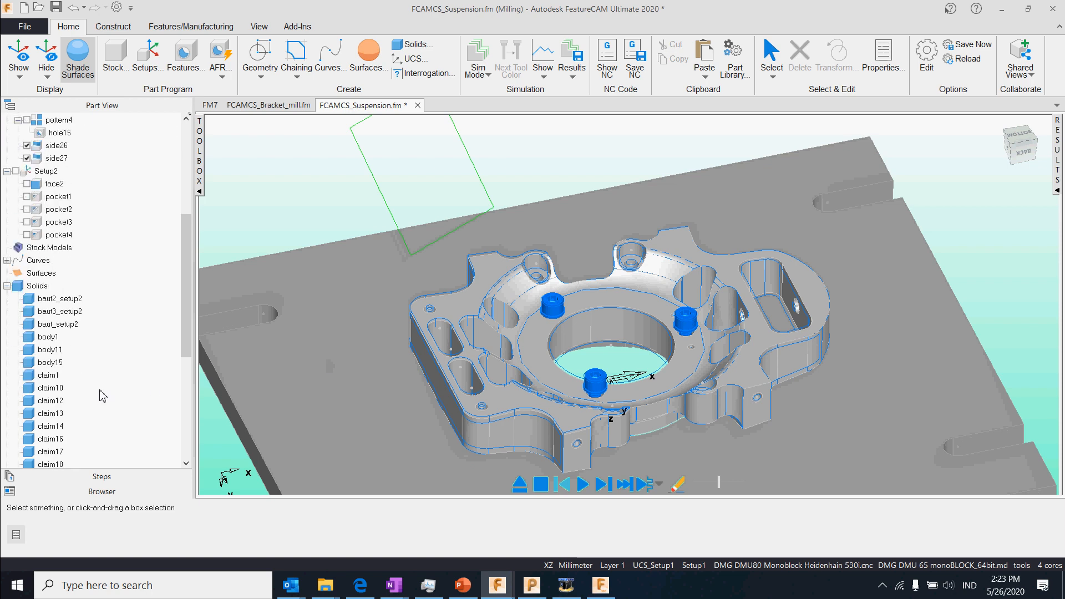
left_click(60, 298)
left_click(61, 311, "ctrl")
left_click(62, 324, "ctrl")
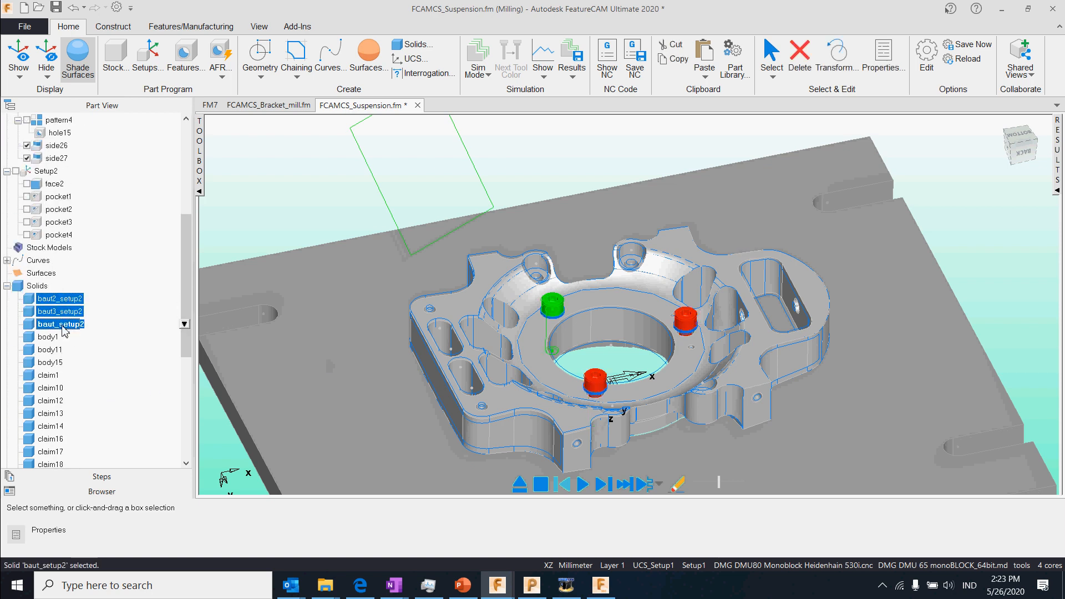
scroll(58, 355, "down", 3)
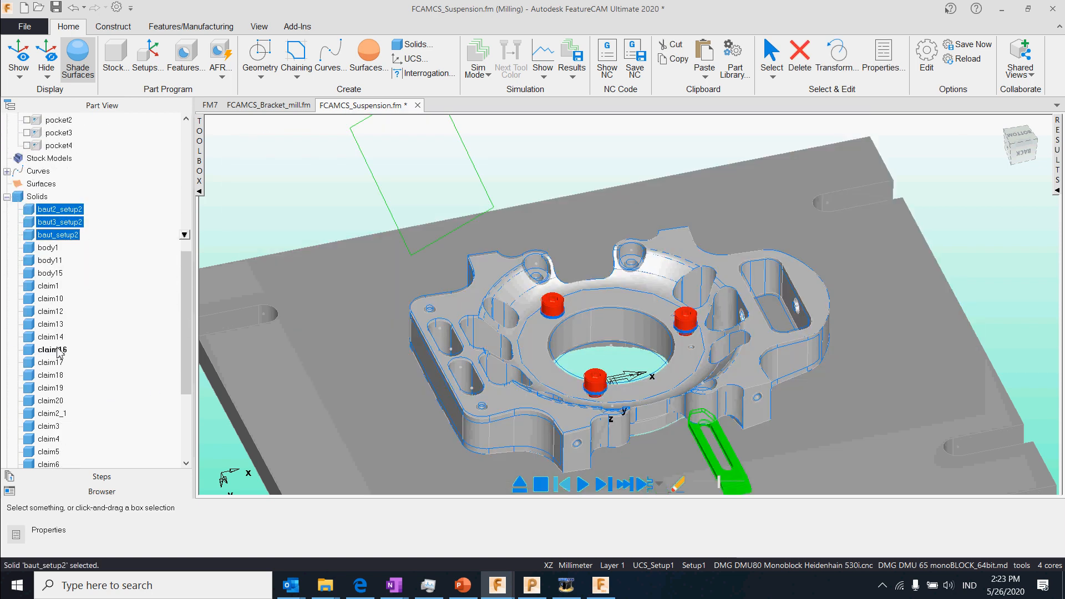
scroll(55, 383, "down", 2)
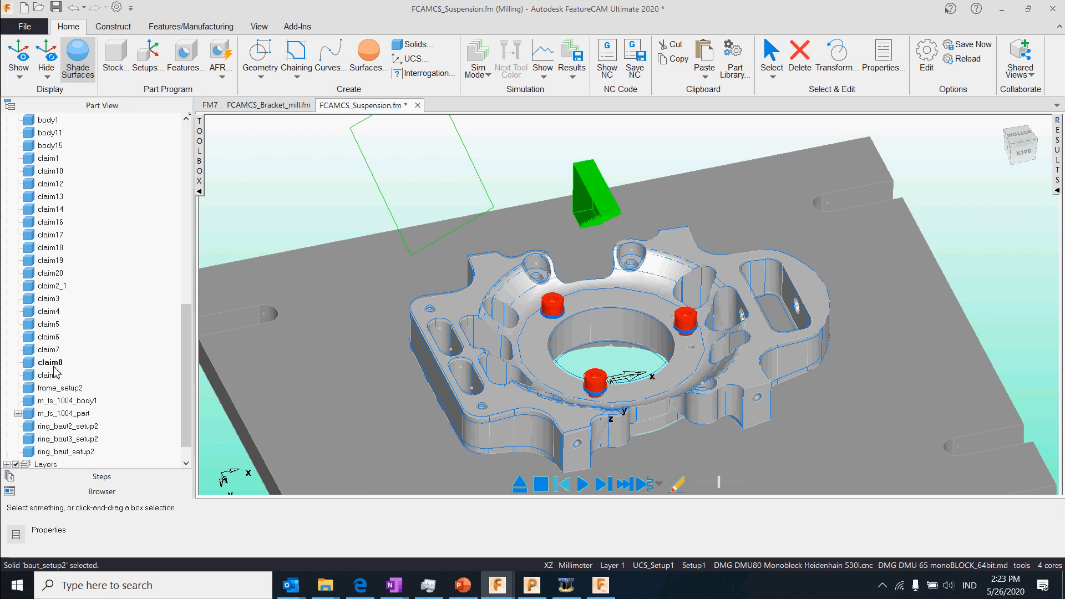
left_click(65, 390)
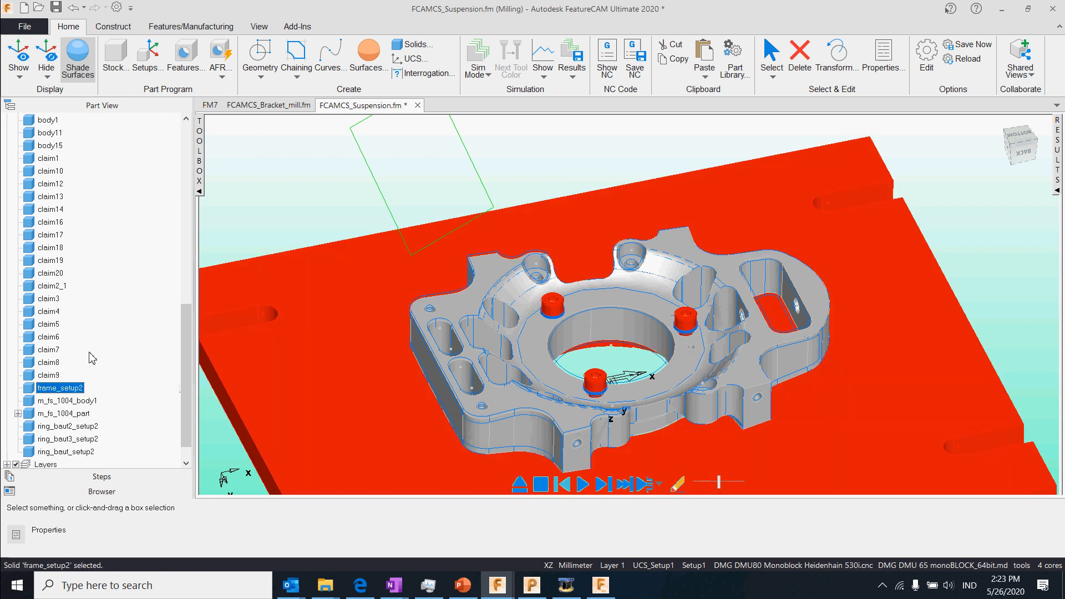
scroll(92, 357, "up", 7)
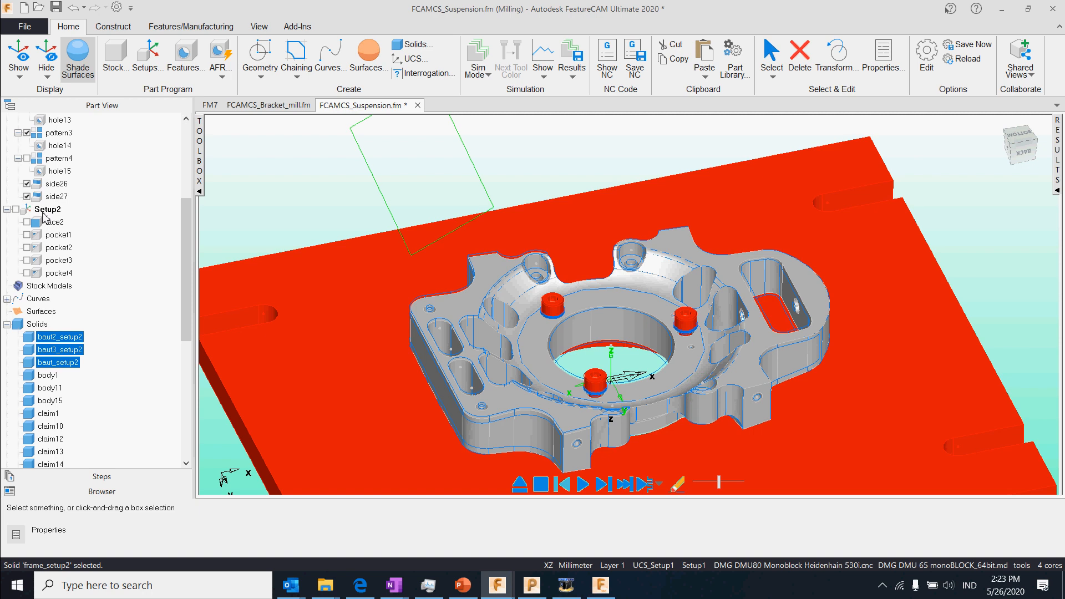
- Make Setup2 the active setup, including all its features and excluding the Setup1 features
left_click(46, 210)
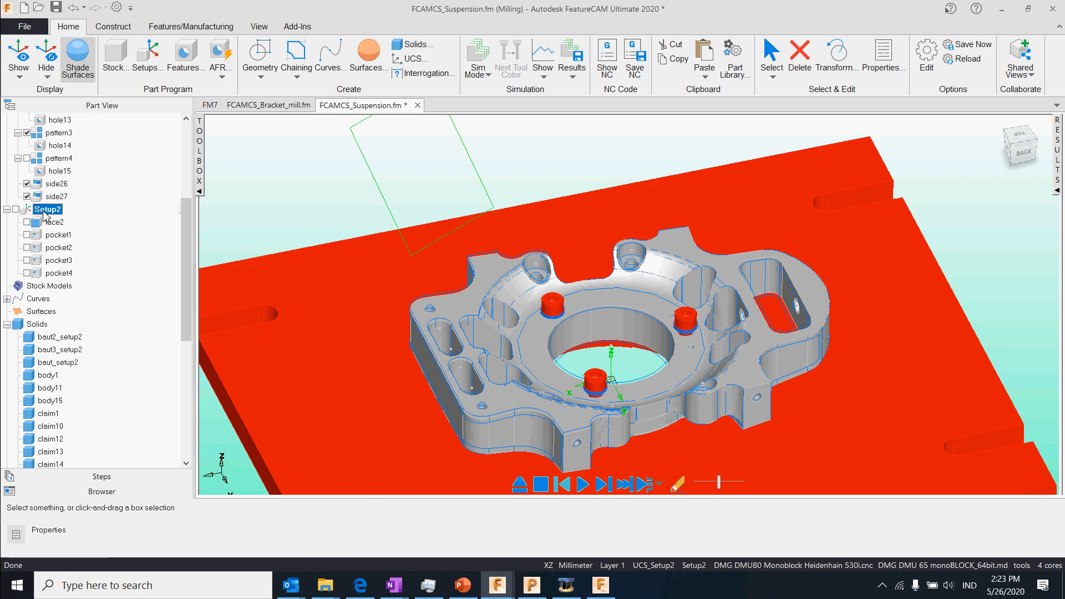
scroll(46, 216, "up", 4)
left_click(44, 209)
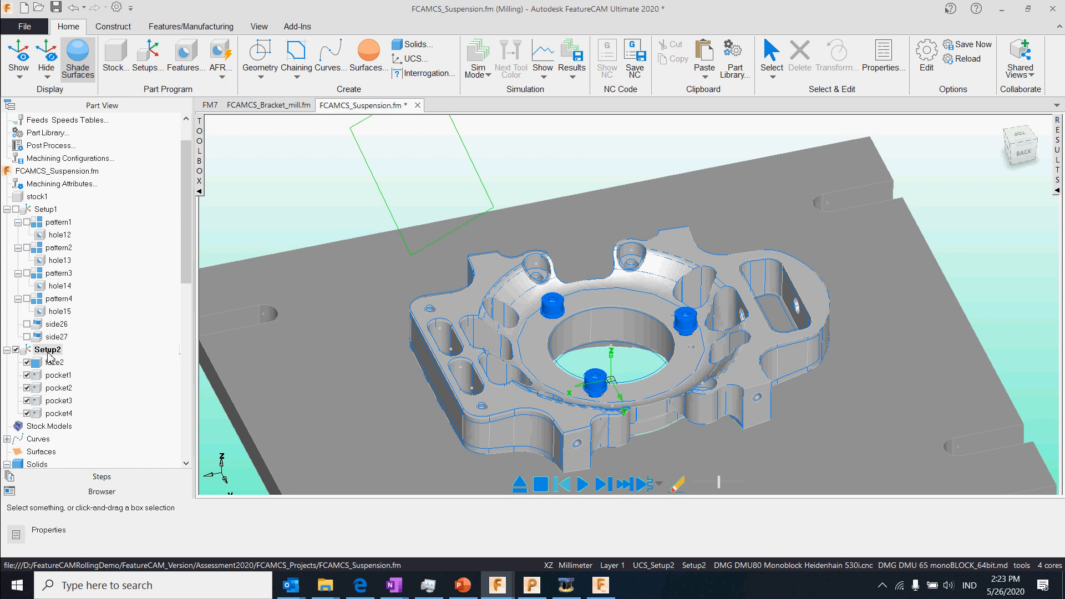
left_click(47, 349)
- Use the solids baut2_setup2, baut3_setup2, baut_setup2 and frame_setup2 as clamps
scroll(139, 336, "down", 2)
scroll(99, 333, "down", 2)
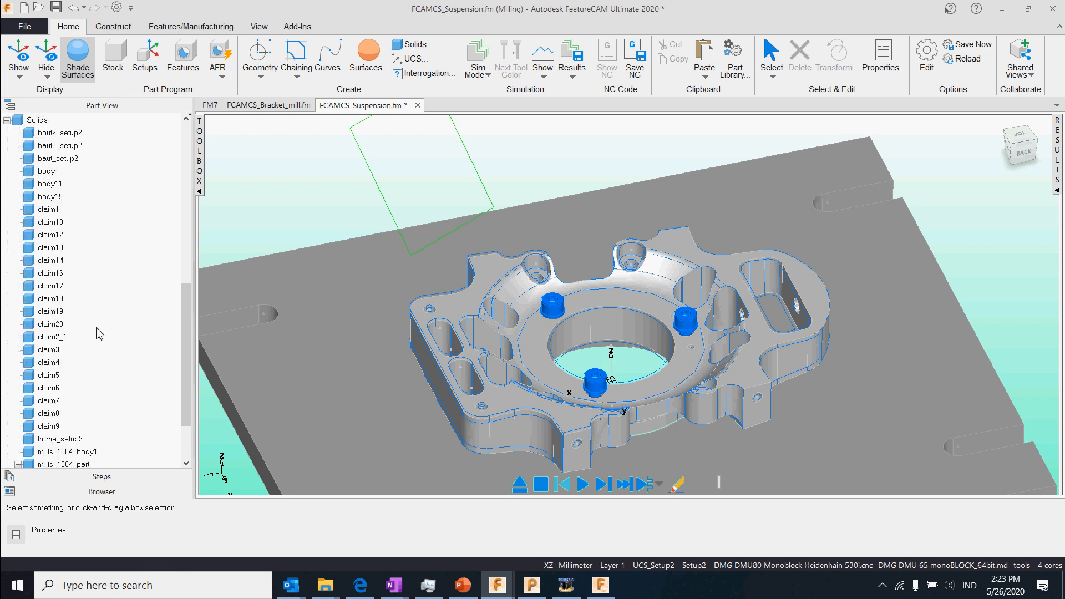
left_click(59, 132)
left_click(59, 145, "ctrl")
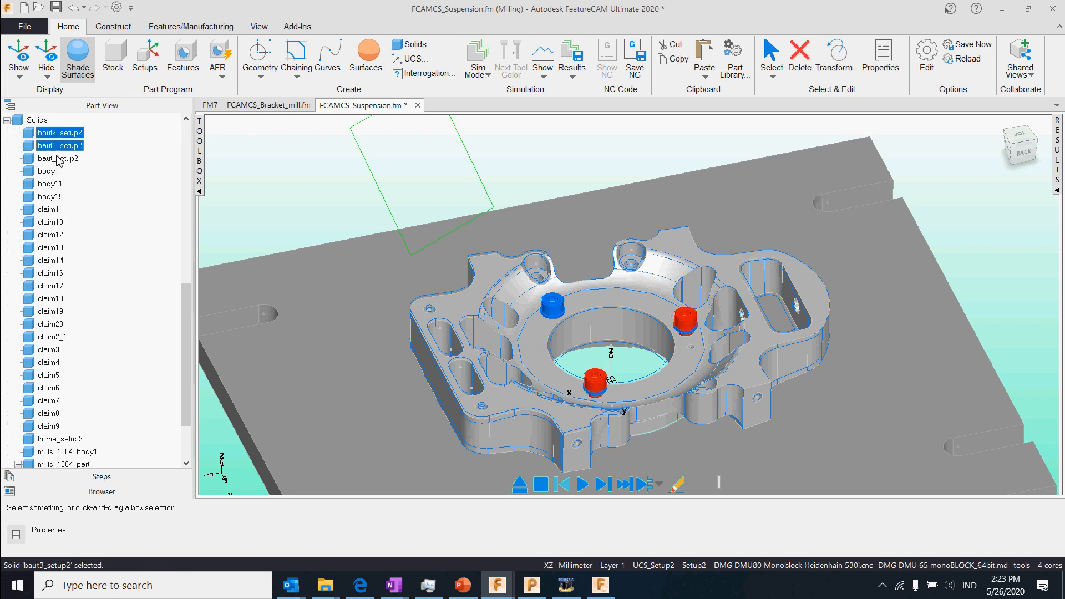
left_click(58, 158, "ctrl")
scroll(59, 222, "down", 3)
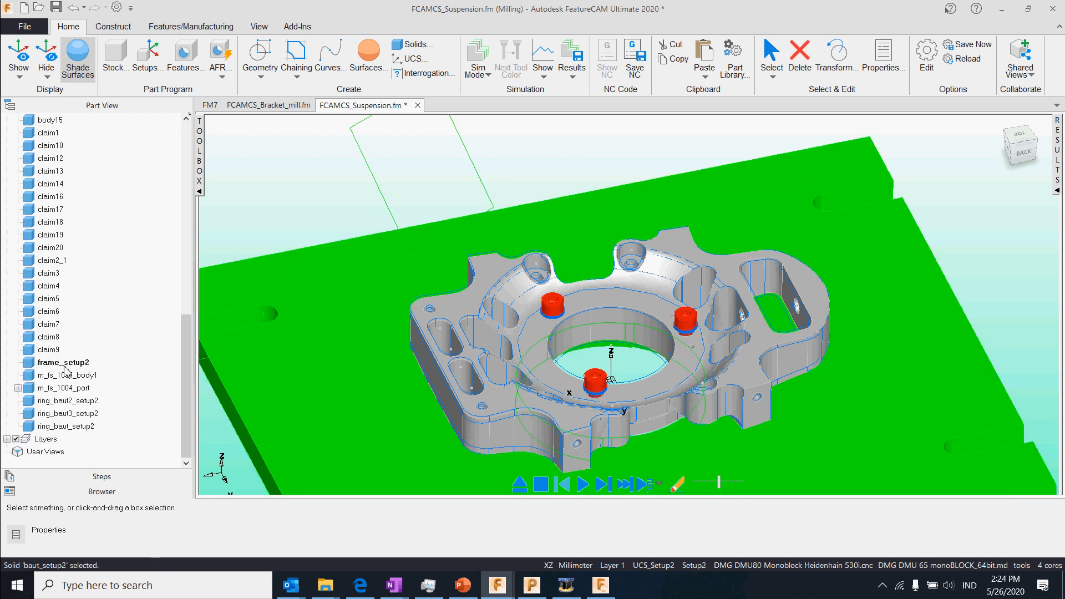
left_click(63, 363, "ctrl")
right_click(65, 369)
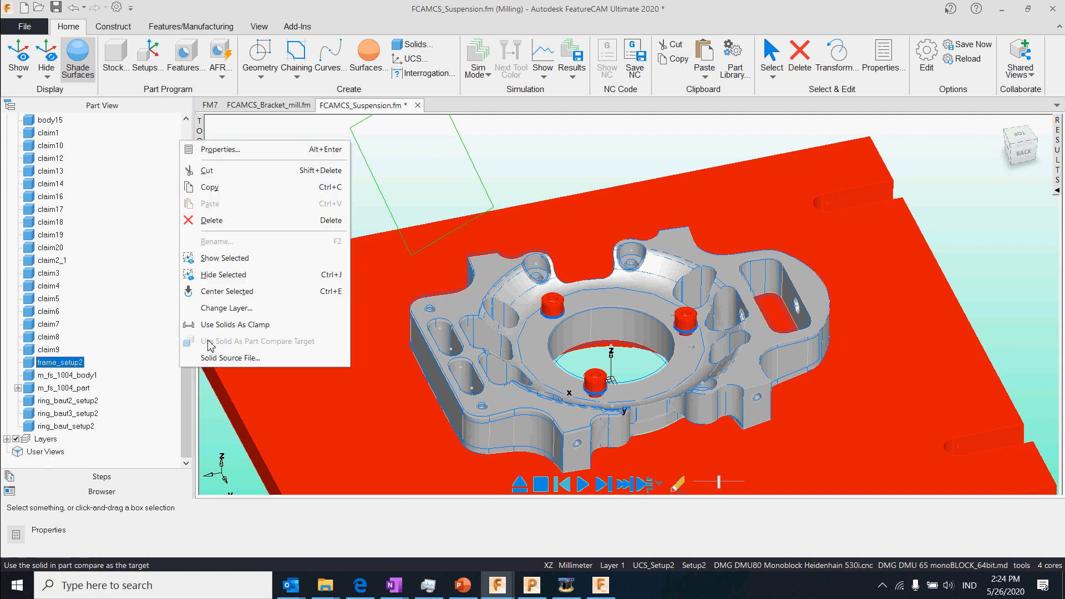
left_click(246, 331)
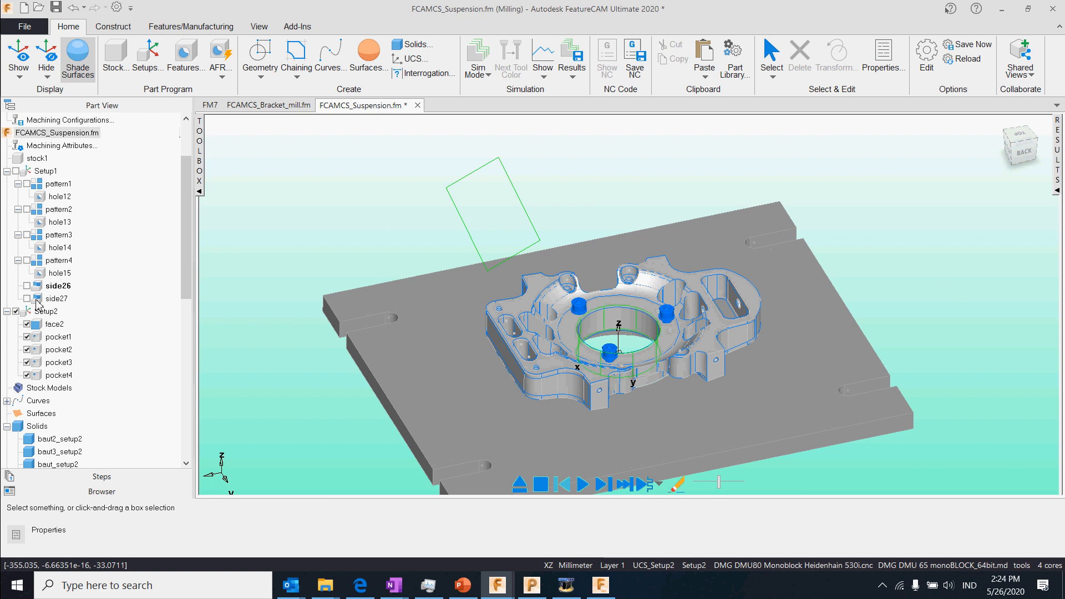
left_click(47, 312)
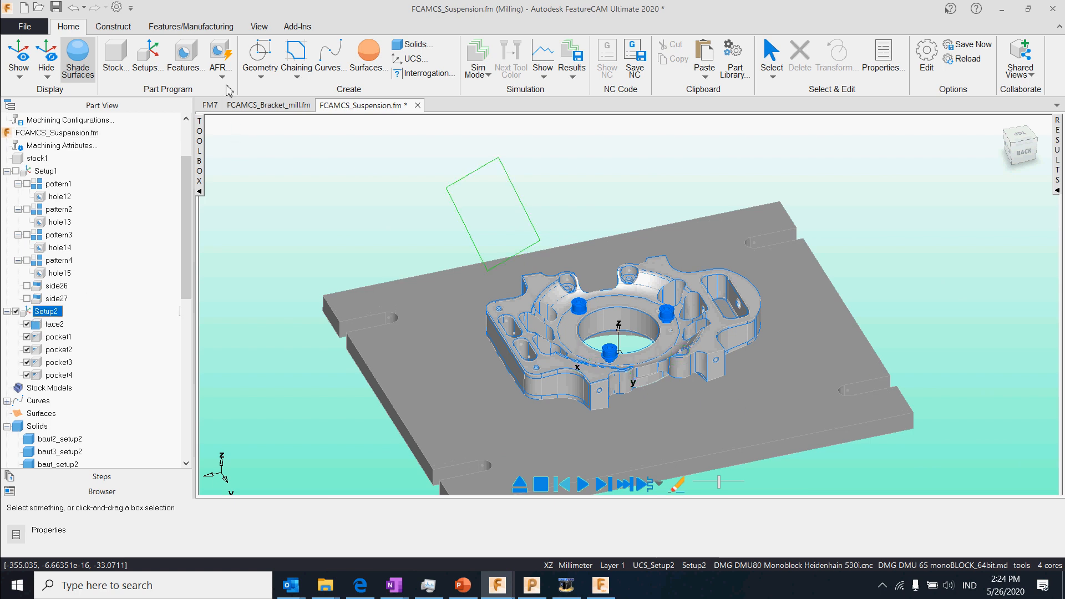
left_click(221, 69)
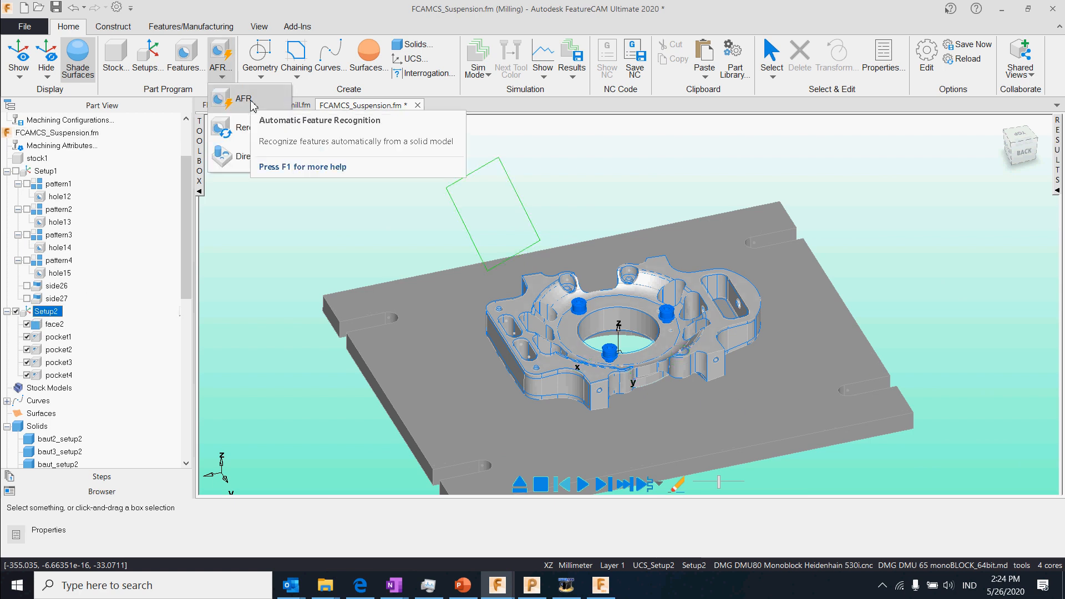
left_click(644, 182)
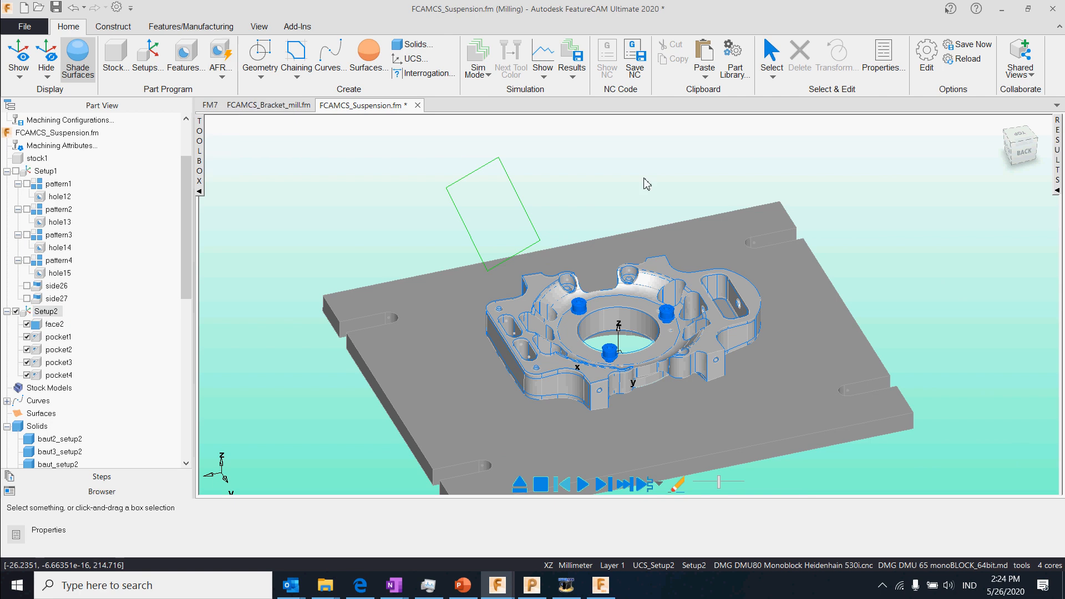
middle_click_drag(648, 341, 607, 300)
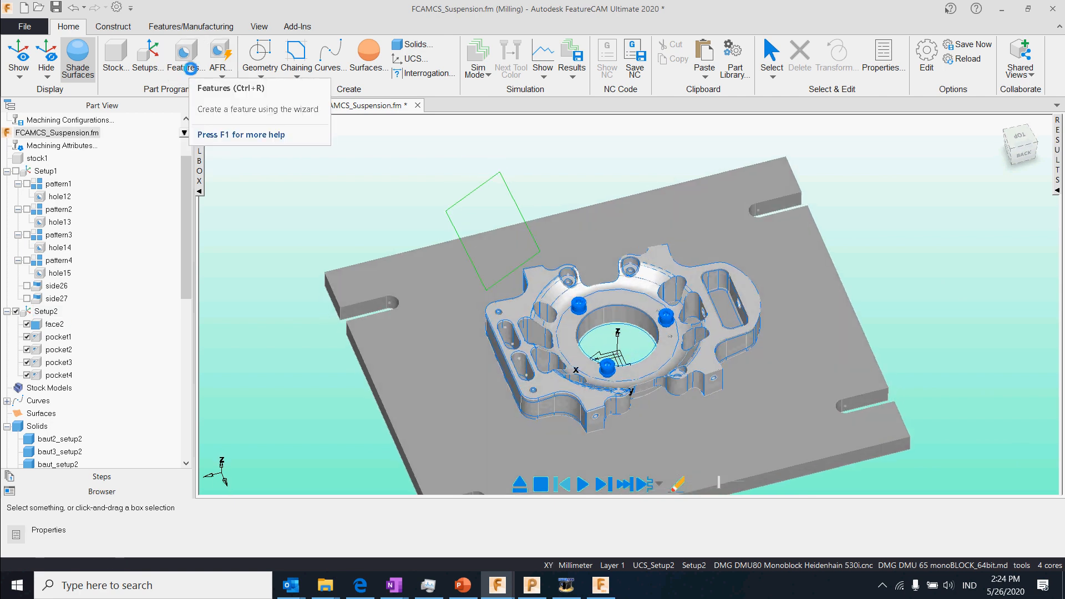
- Try extracting a new pocket feature for Setup2 by automatic recognition, inspect the candidates on the part and discard it
left_click(191, 72)
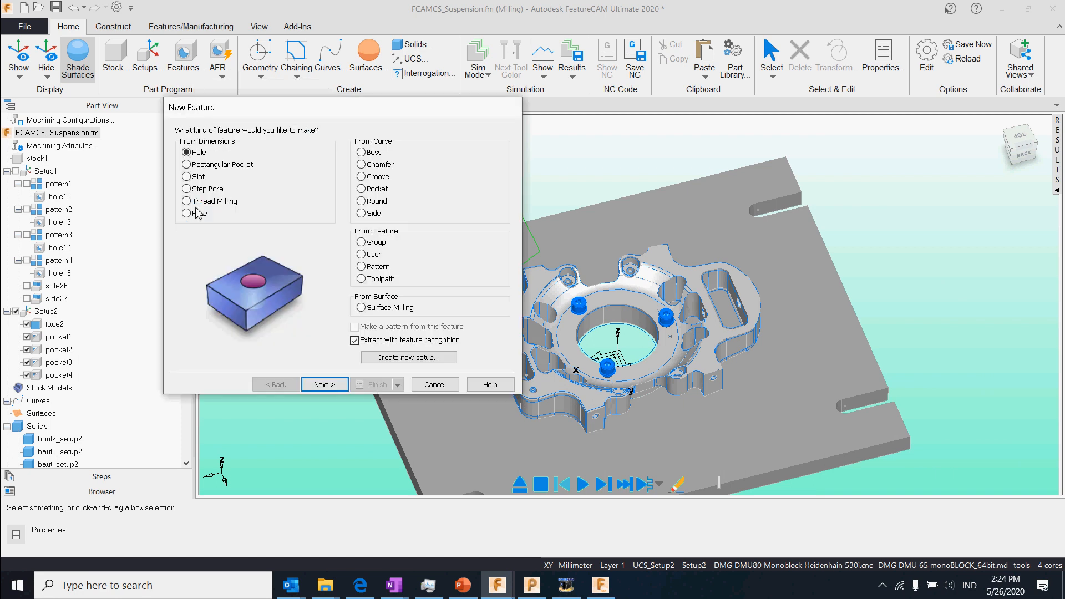
left_click(362, 189)
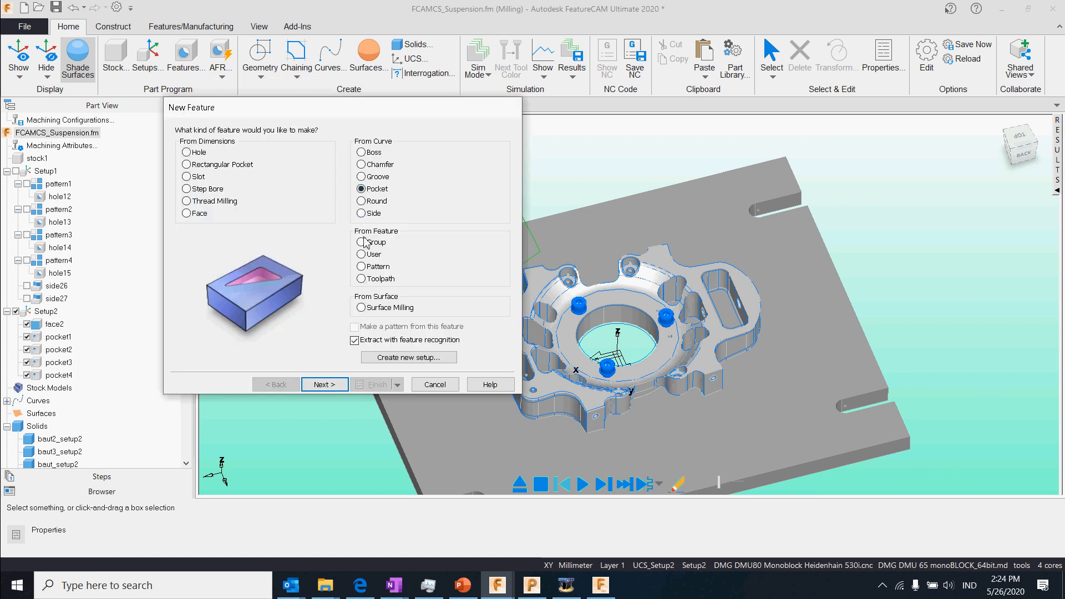
left_click(328, 386)
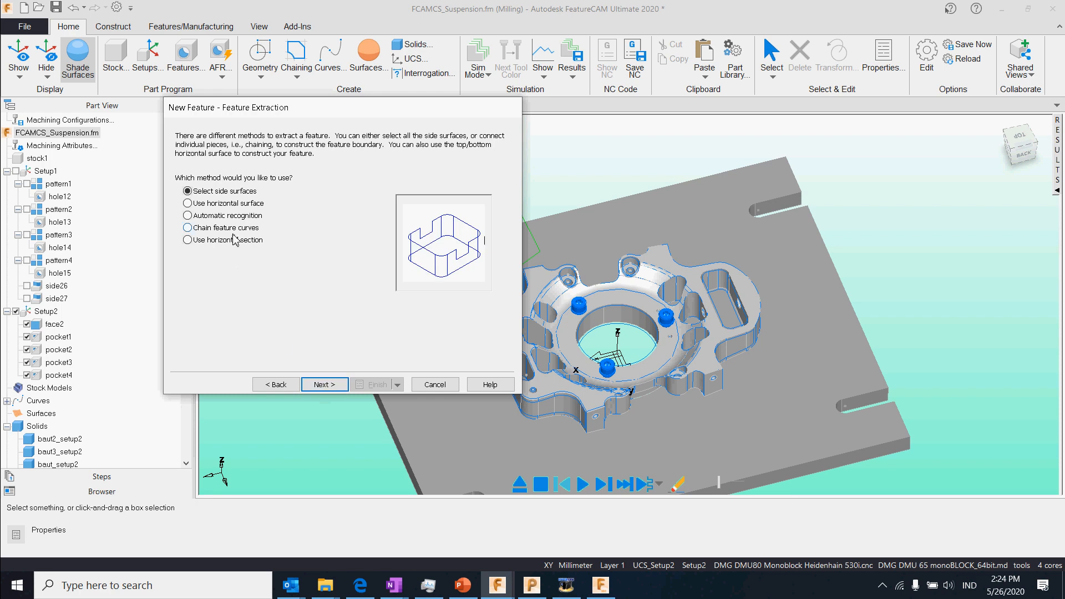
left_click(235, 217)
left_click(330, 384)
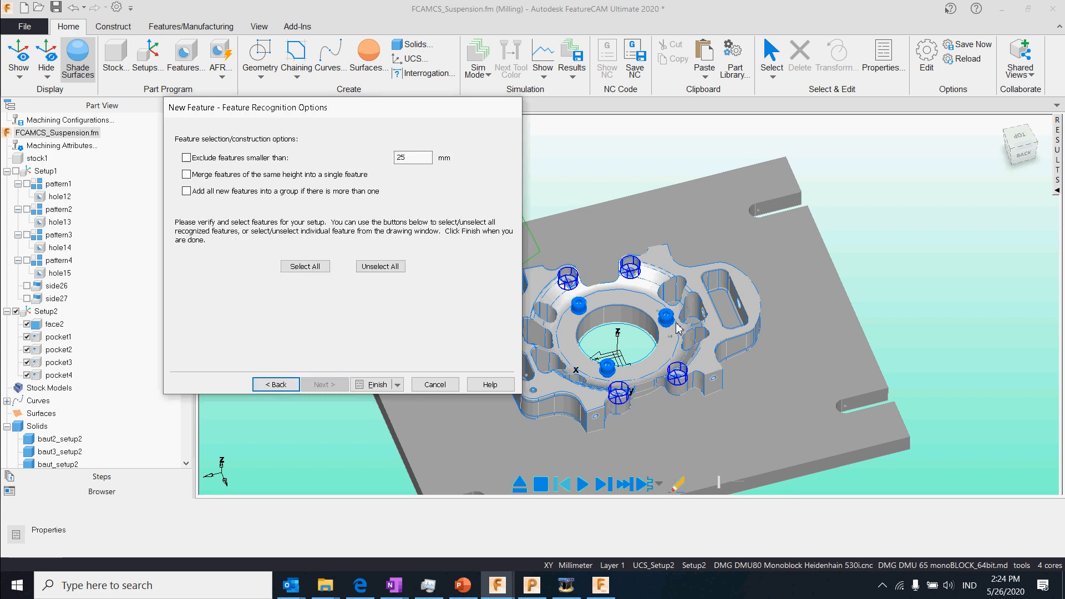
scroll(626, 307, "up", 3)
middle_click_drag(573, 361, 725, 301)
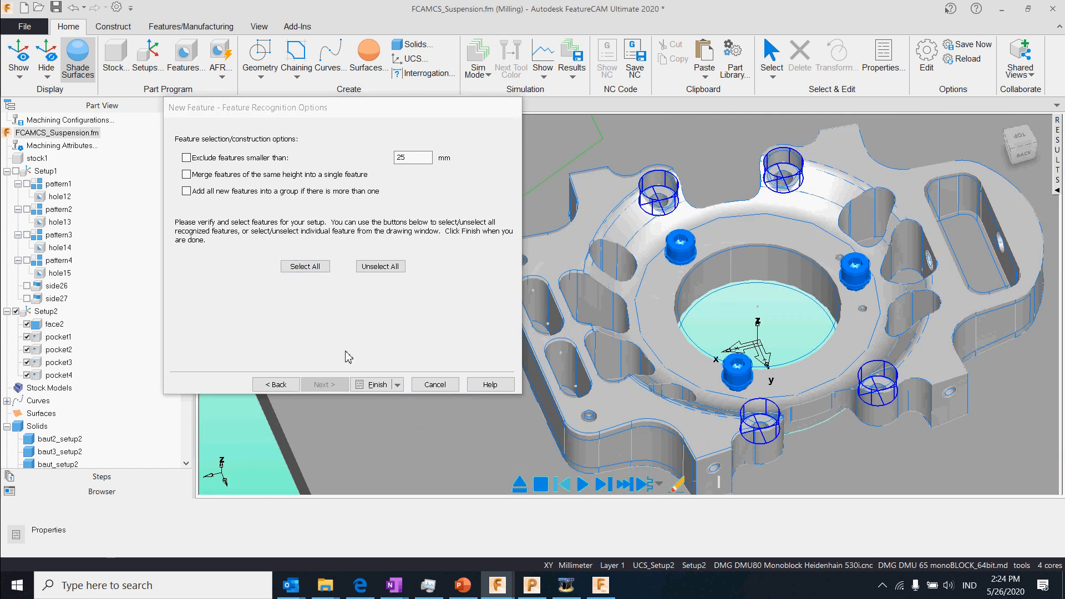
left_click(451, 387)
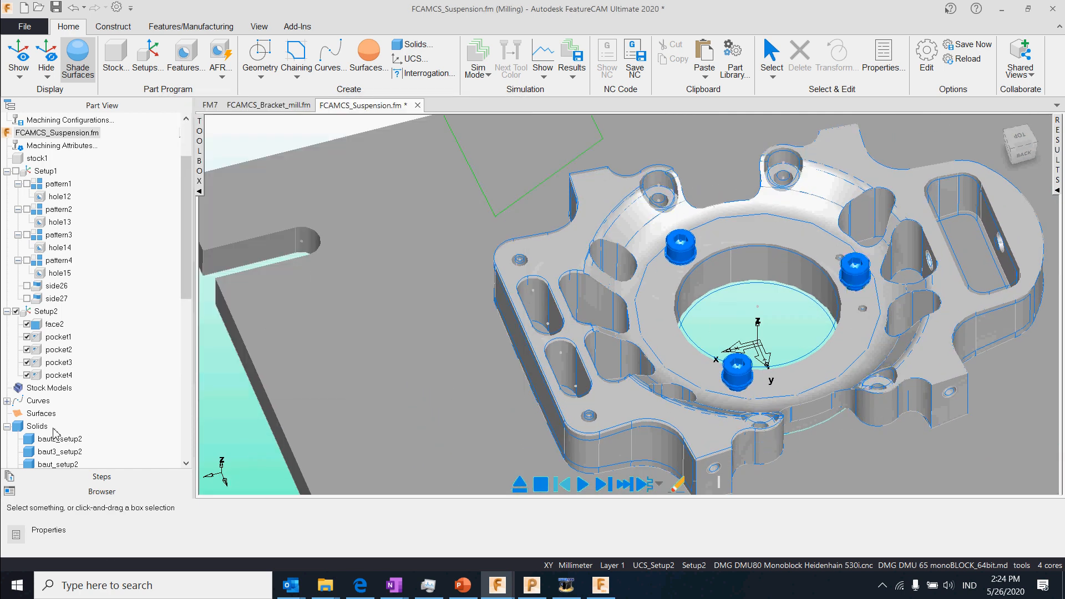
- Start a machine simulation of Setup2 with the part mounted on the fixture plate
left_click(46, 311)
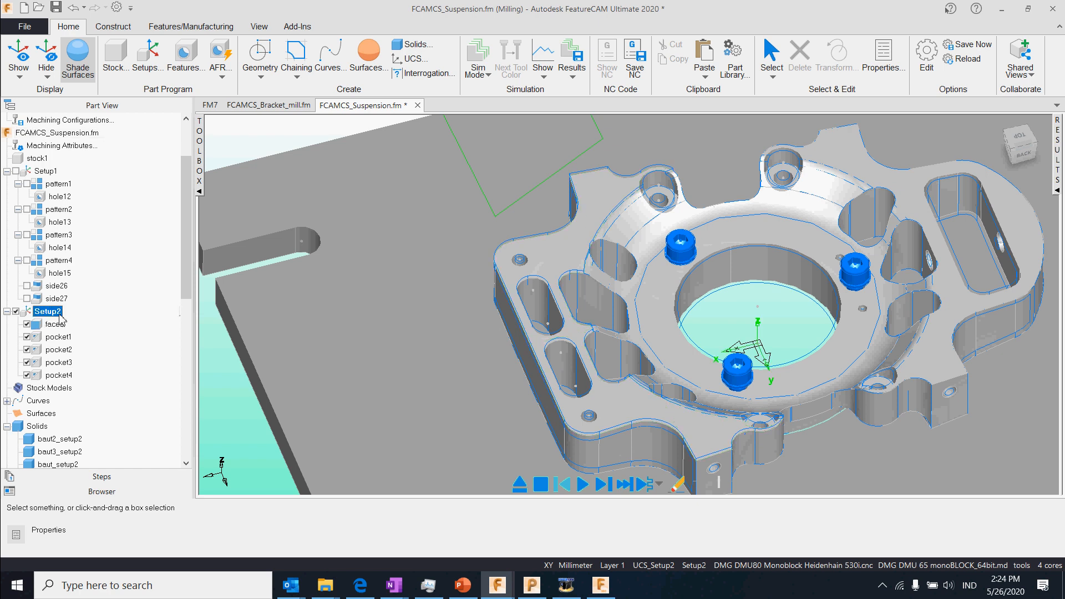
scroll(744, 359, "down", 3)
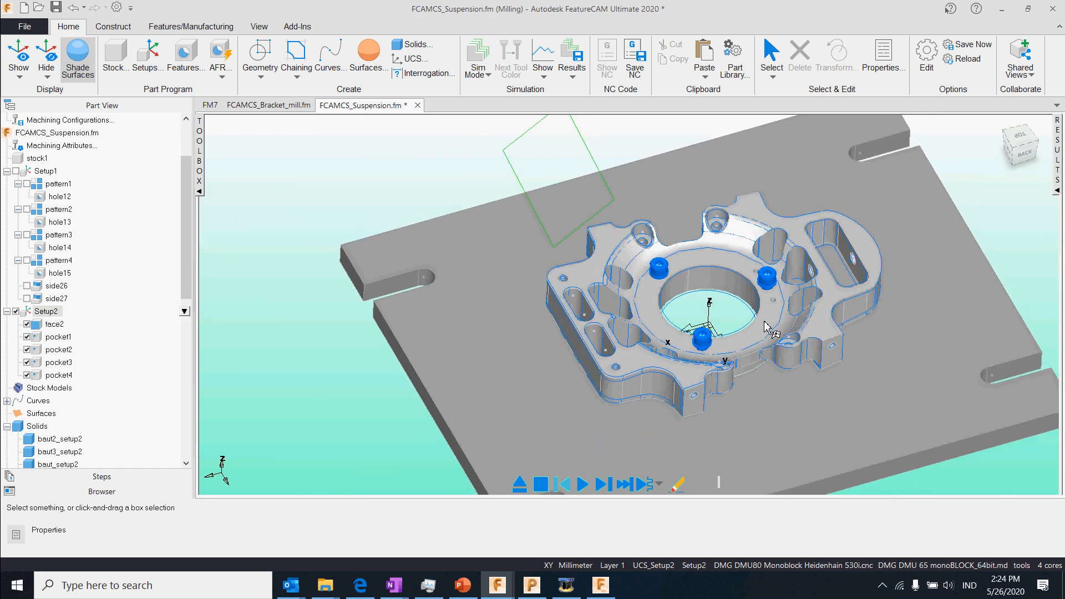
left_click(478, 70)
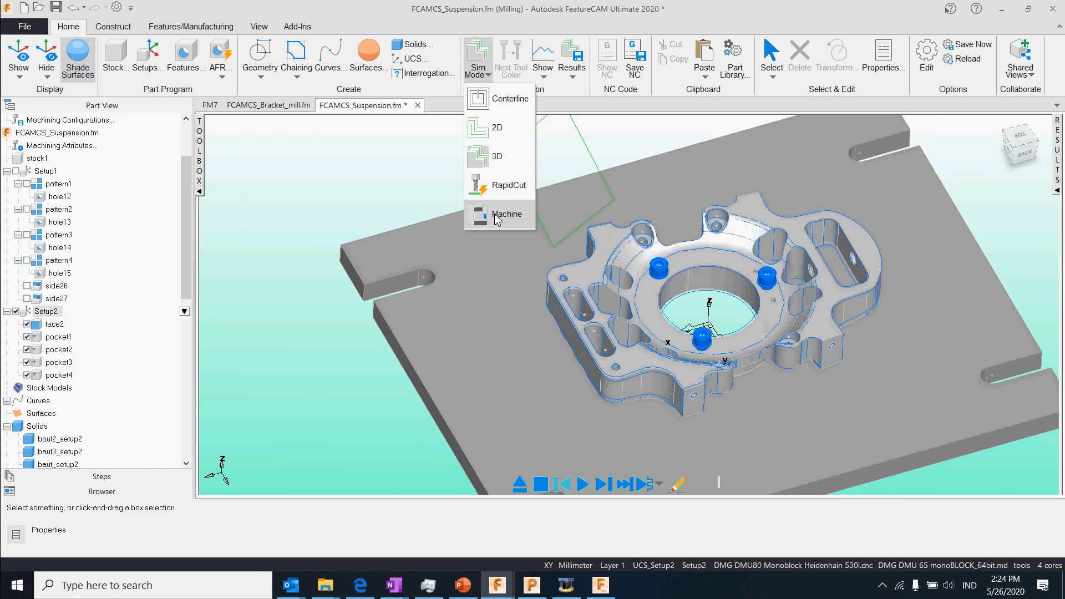
left_click(498, 215)
left_click(602, 485)
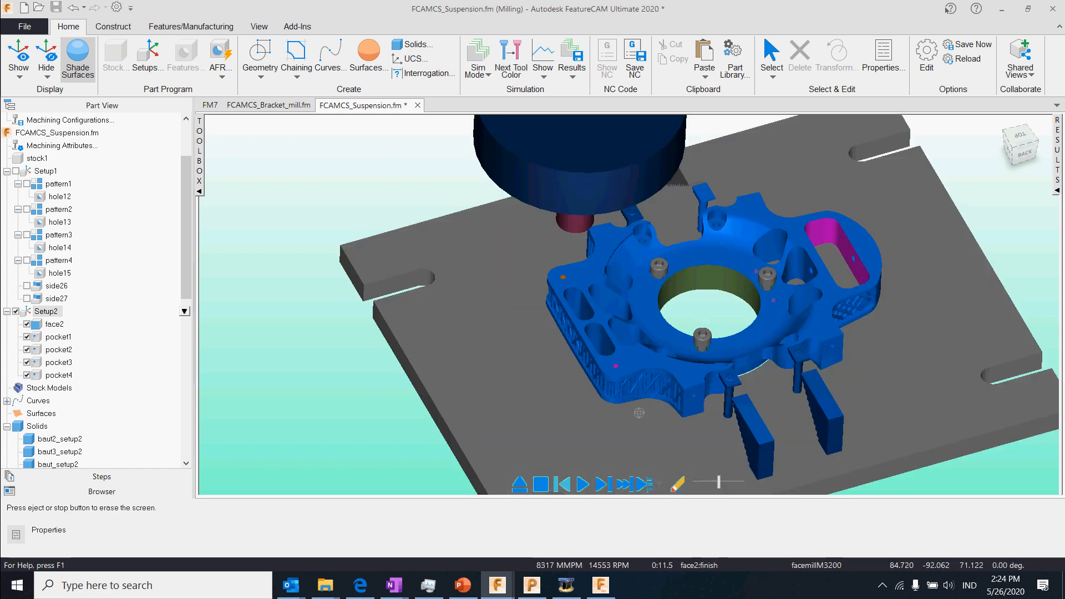
- Run the simulation through the face2 and pocket operations and examine the machined part and fixture bolts
middle_click_drag(639, 412, 705, 331)
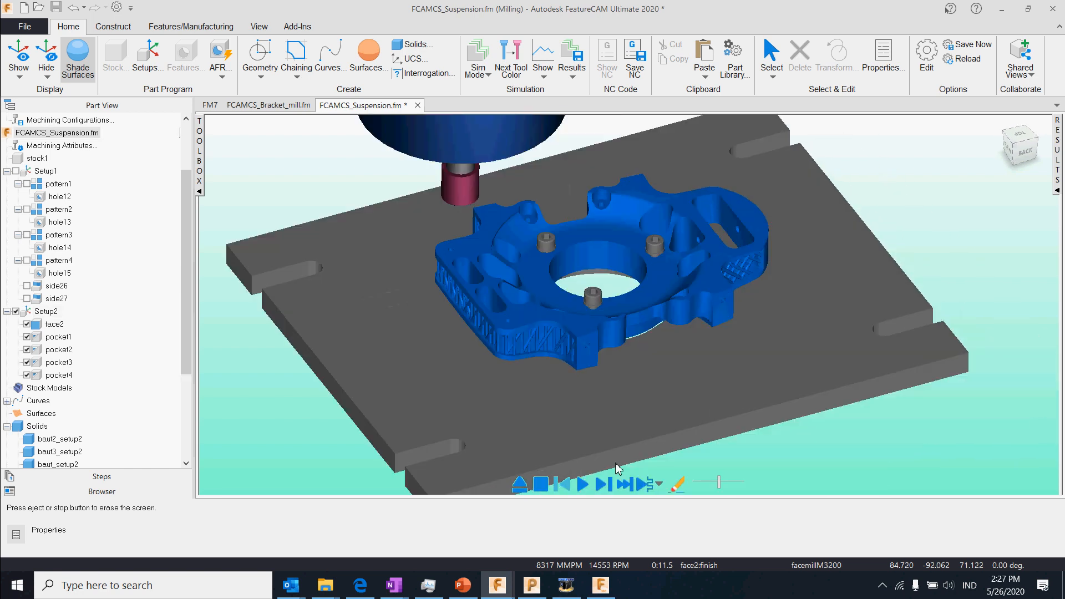
left_click(582, 485)
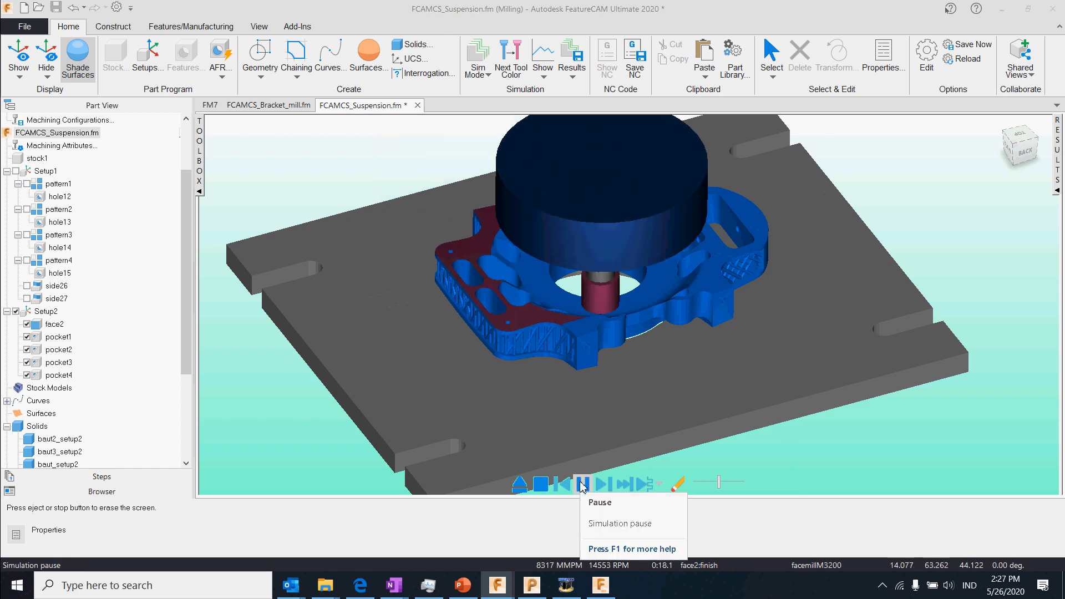
middle_click_drag(664, 350, 669, 324)
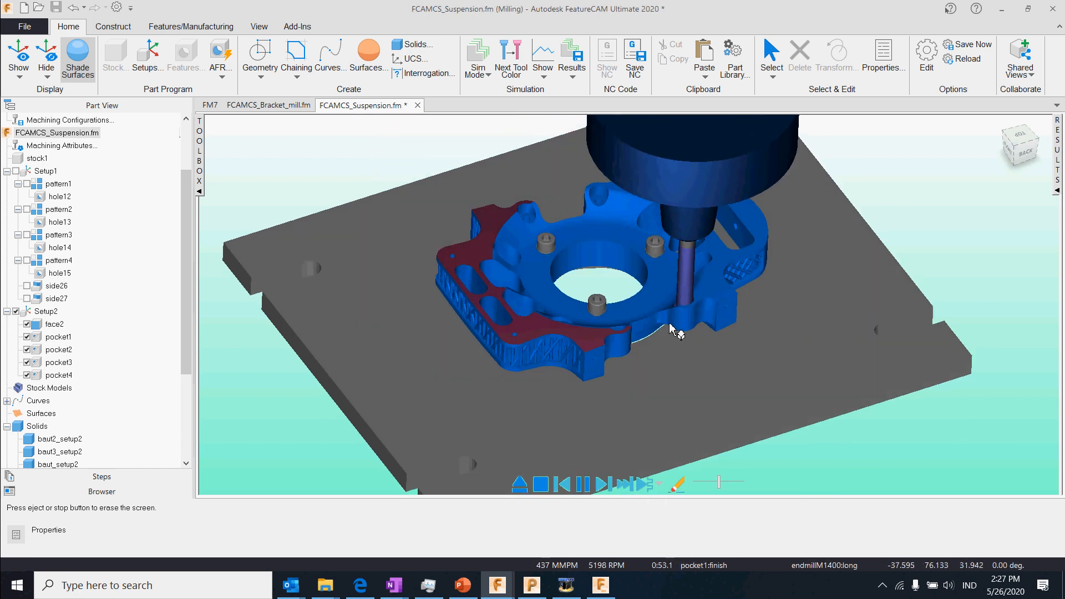
scroll(668, 333, "up", 2)
middle_click_drag(662, 368, 668, 395)
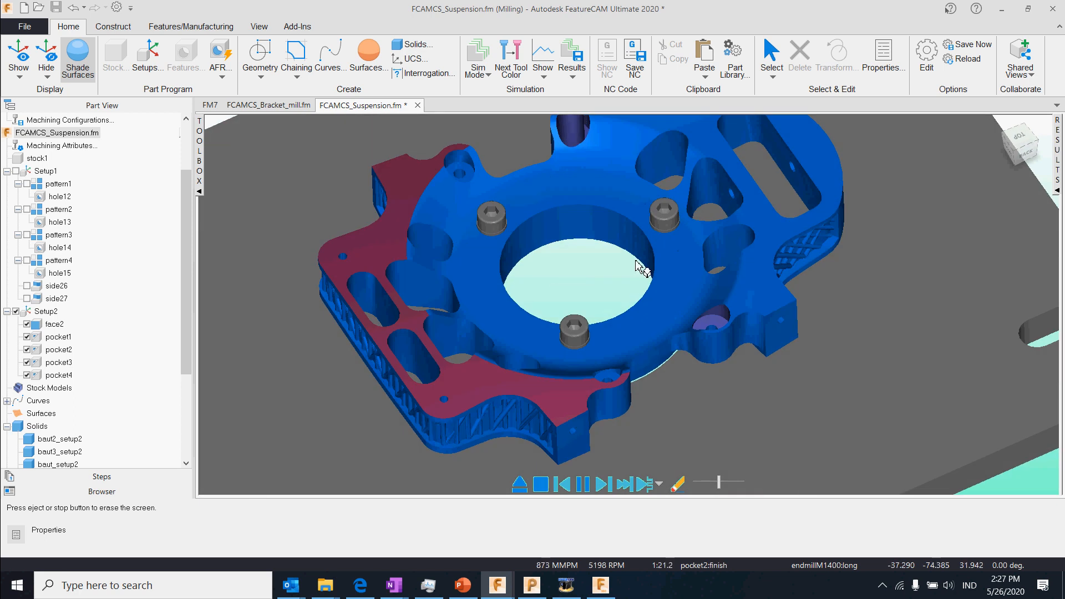
scroll(522, 255, "down", 2)
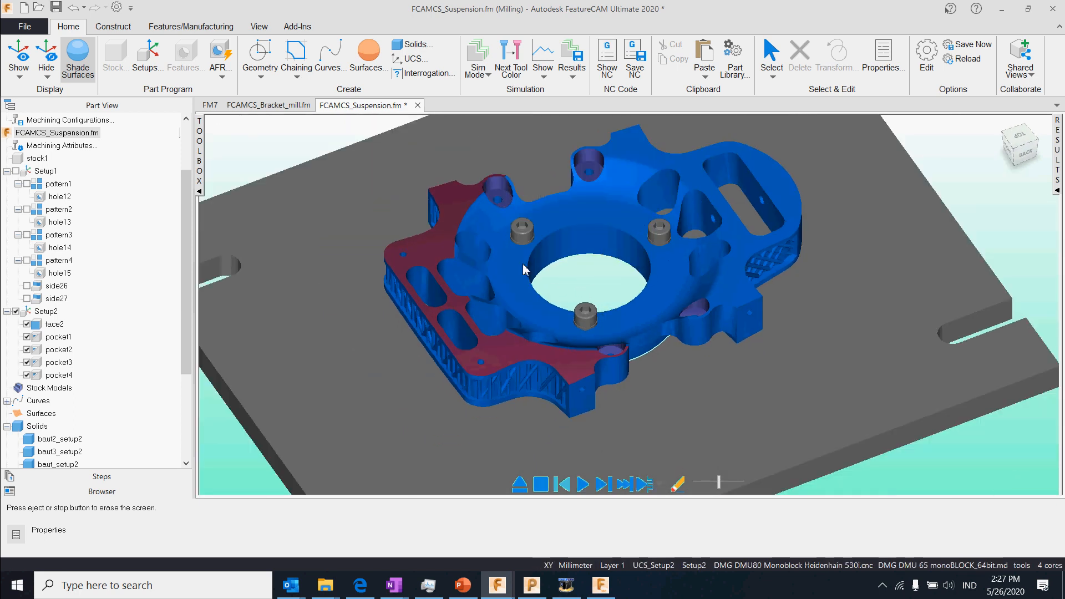
middle_click_drag(525, 269, 664, 375)
scroll(674, 349, "down", 5)
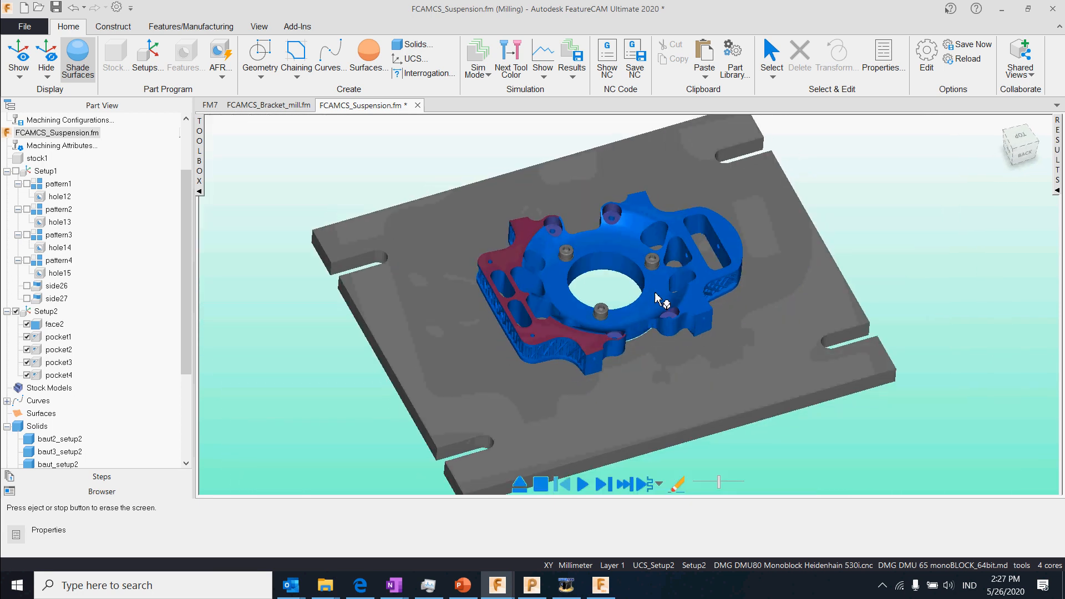
middle_click_drag(636, 343, 622, 352, "shift")
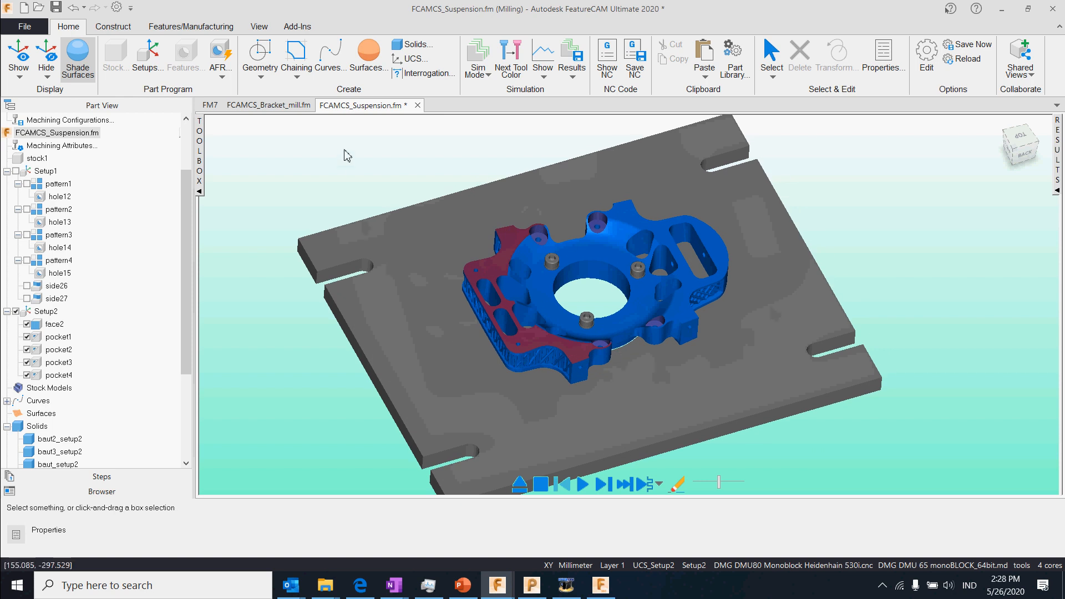
- Switch to Fusion 360 and look through its workspaces and the surface, form, mesh, sheet metal and tools command sets
left_click(601, 586)
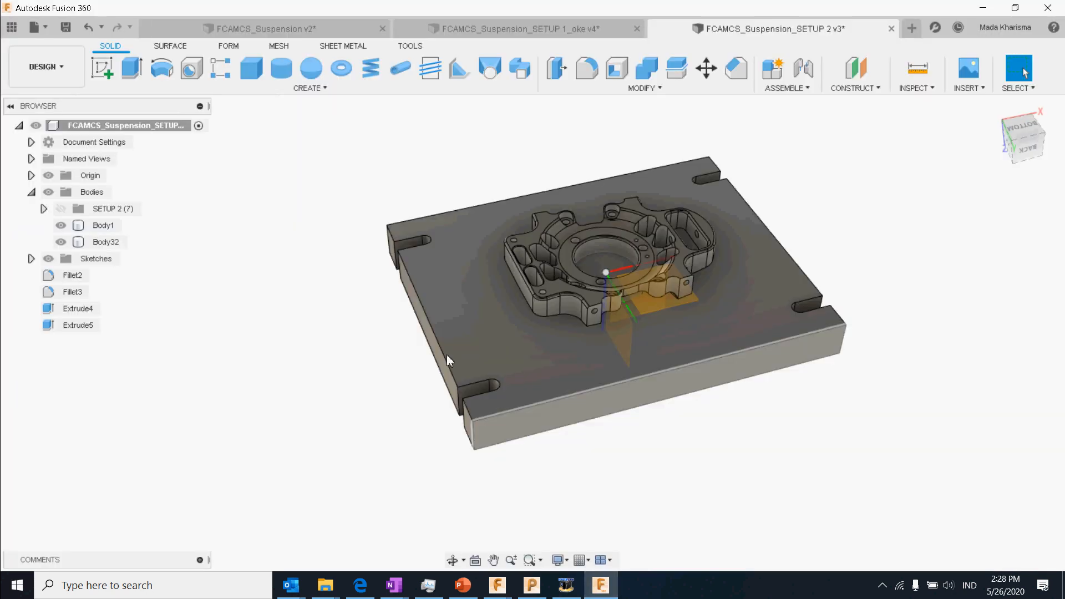
left_click(60, 67)
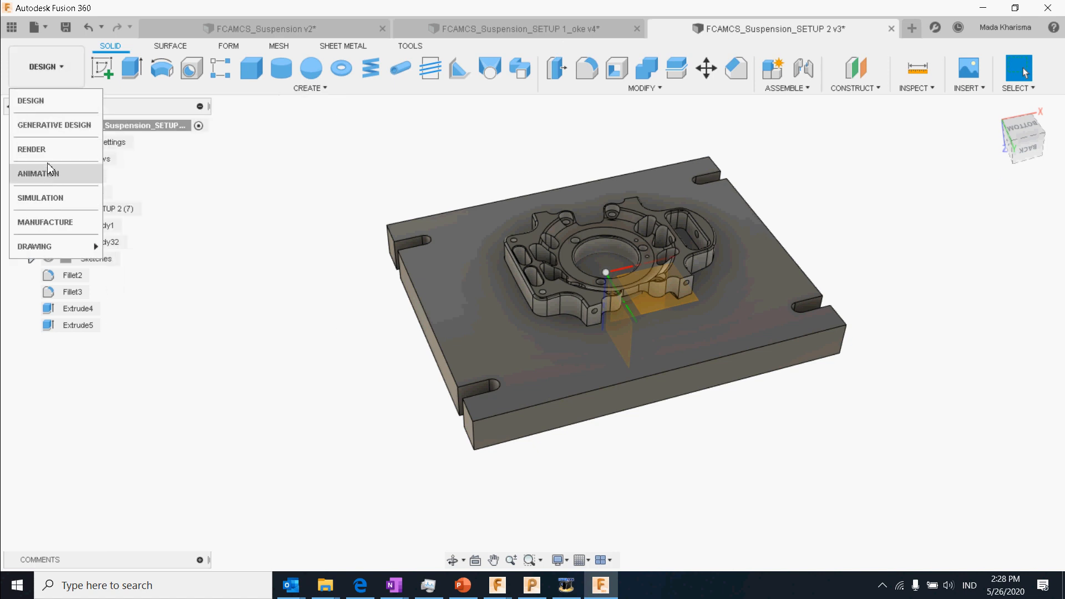
mouse_move(53, 248)
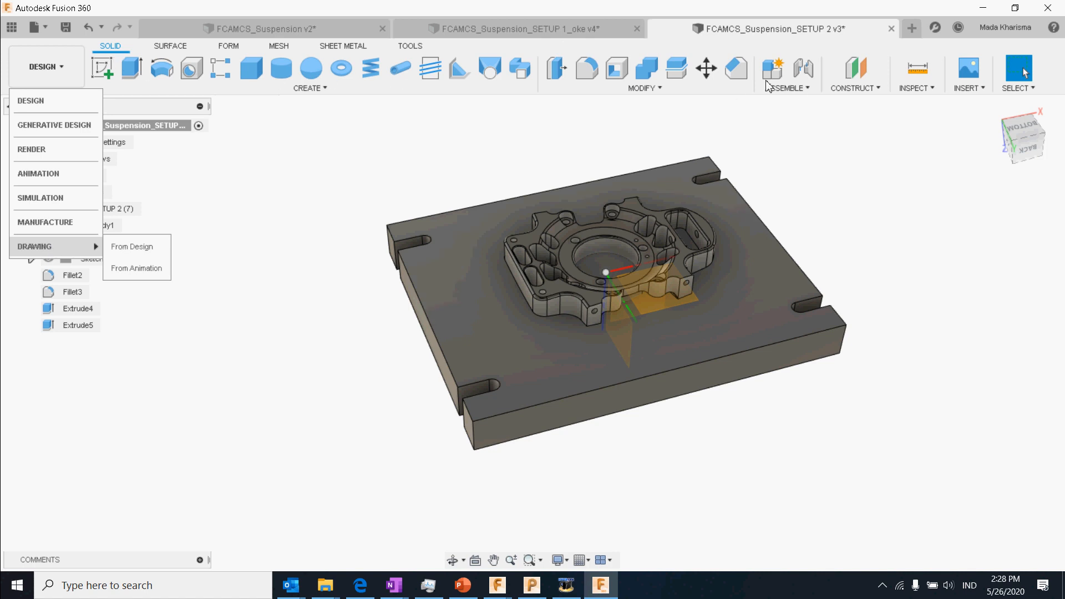
left_click(161, 47)
left_click(229, 47)
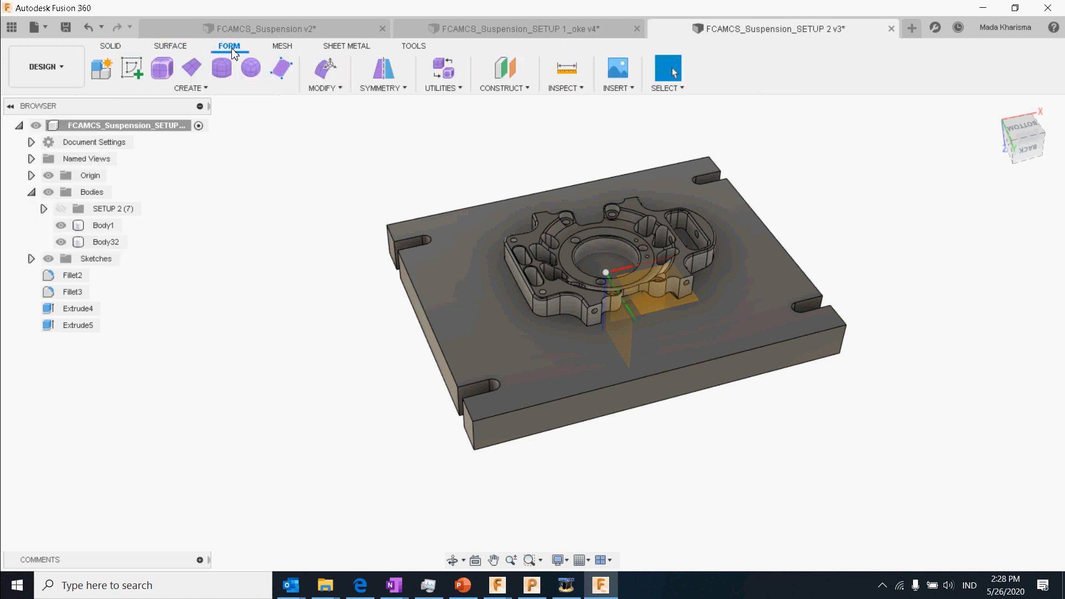
left_click(281, 48)
left_click(340, 48)
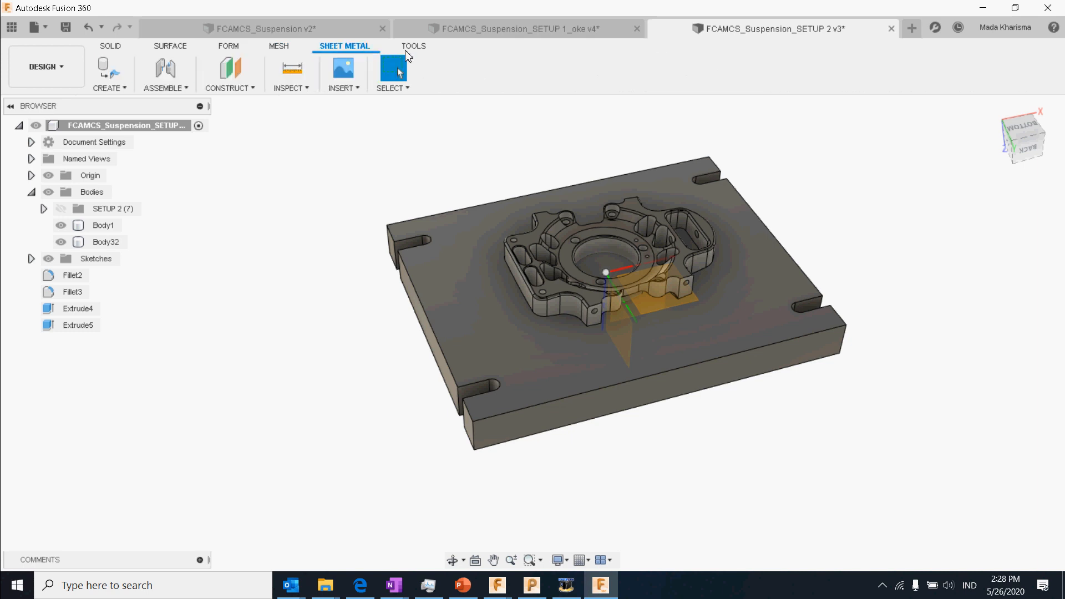
left_click(411, 50)
left_click(113, 48)
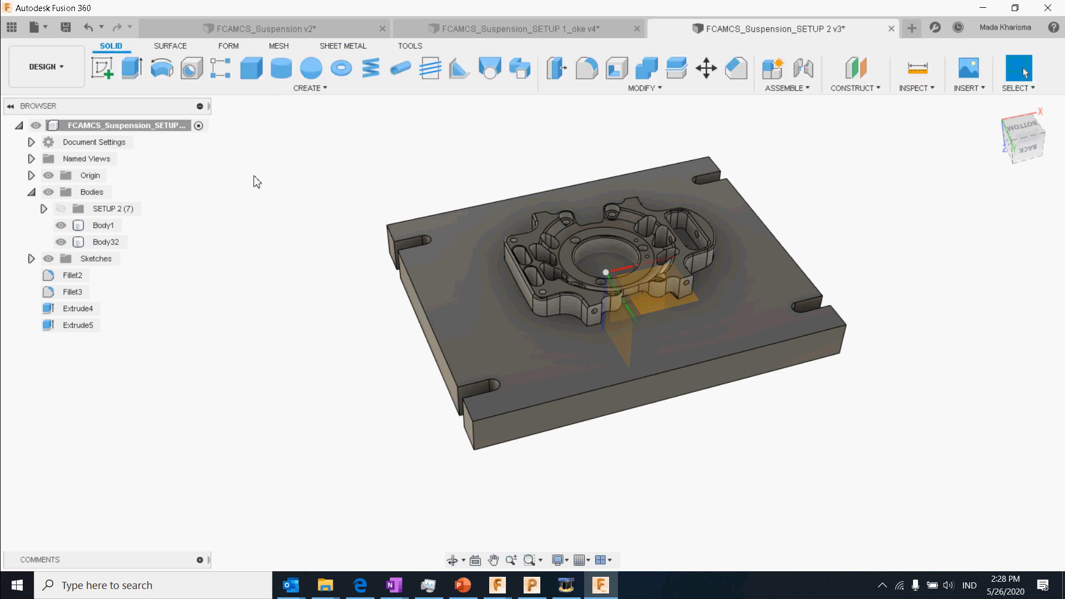
left_click(106, 241)
middle_click_drag(623, 340, 613, 386)
key("Escape")
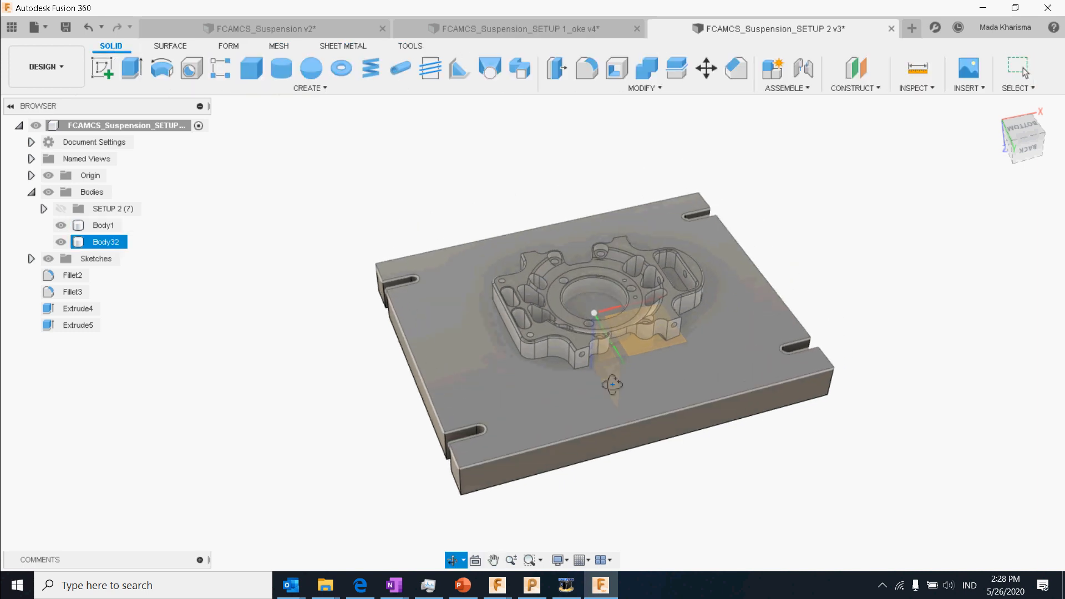
left_click(387, 377)
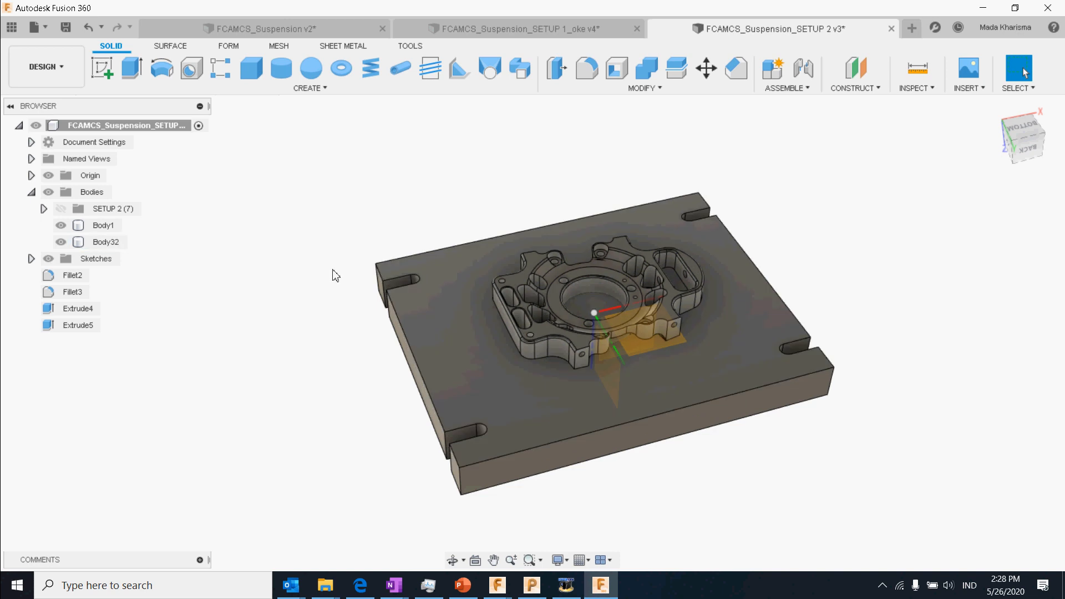